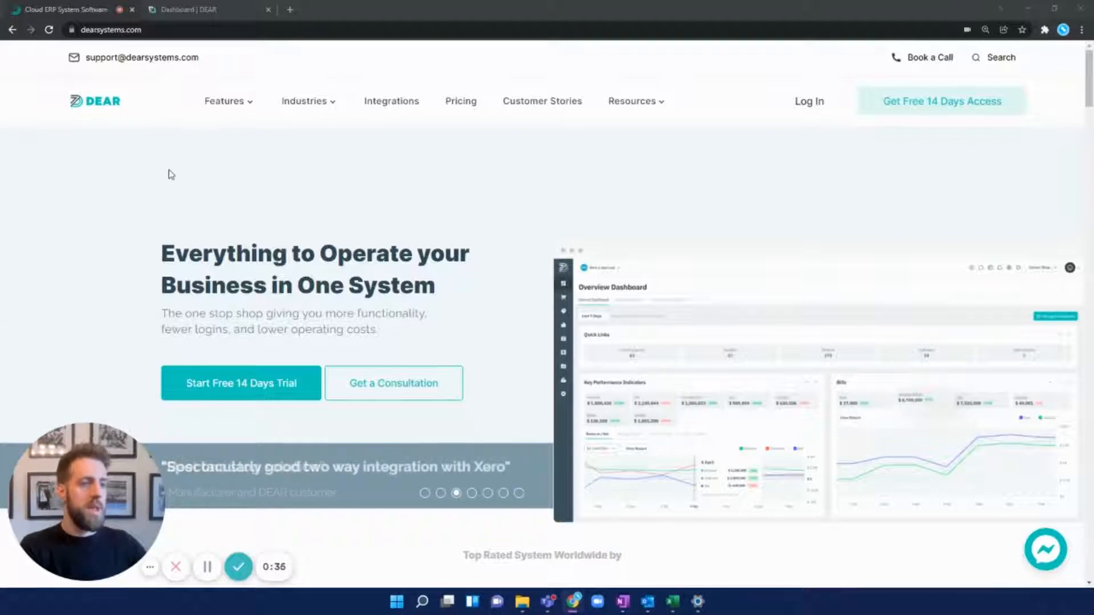
# Show the list of product features on the DEAR website
pyautogui.moveTo(236, 107)
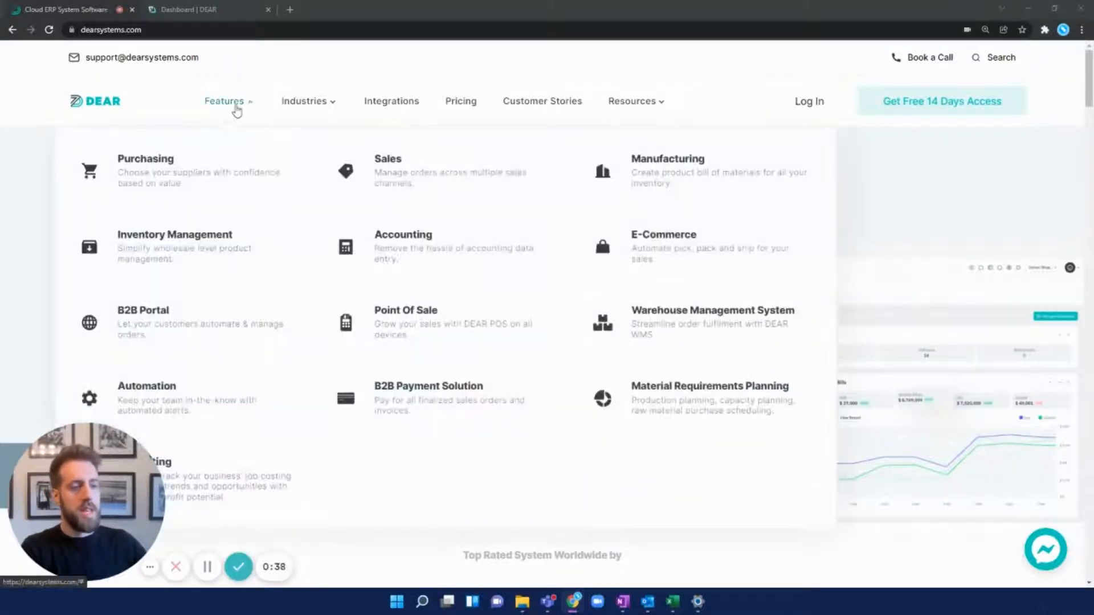
pyautogui.moveTo(95, 485); pyautogui.dragTo(937, 464)
pyautogui.moveTo(237, 108)
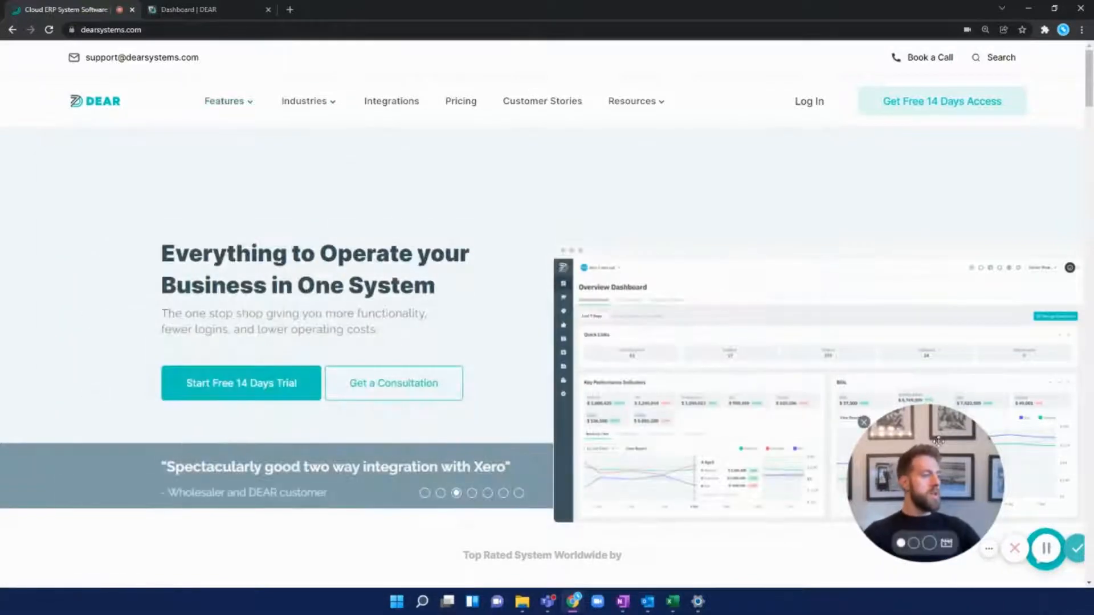
pyautogui.moveTo(923, 434); pyautogui.dragTo(94, 462)
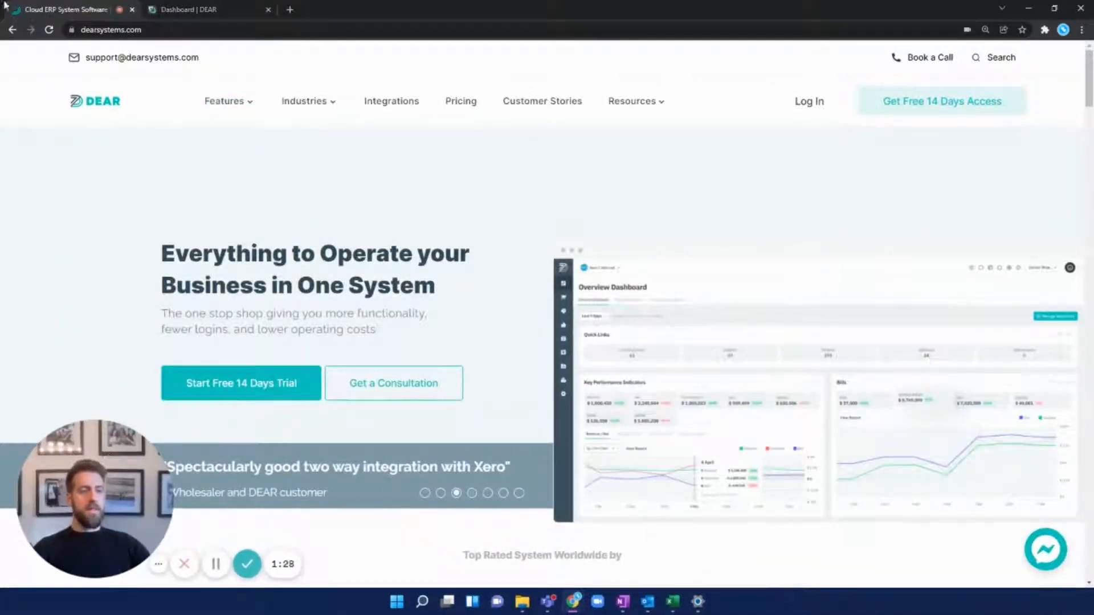
# Switch to the DEAR Inventory dashboard and view its available date range options without changing the range
pyautogui.click(188, 11)
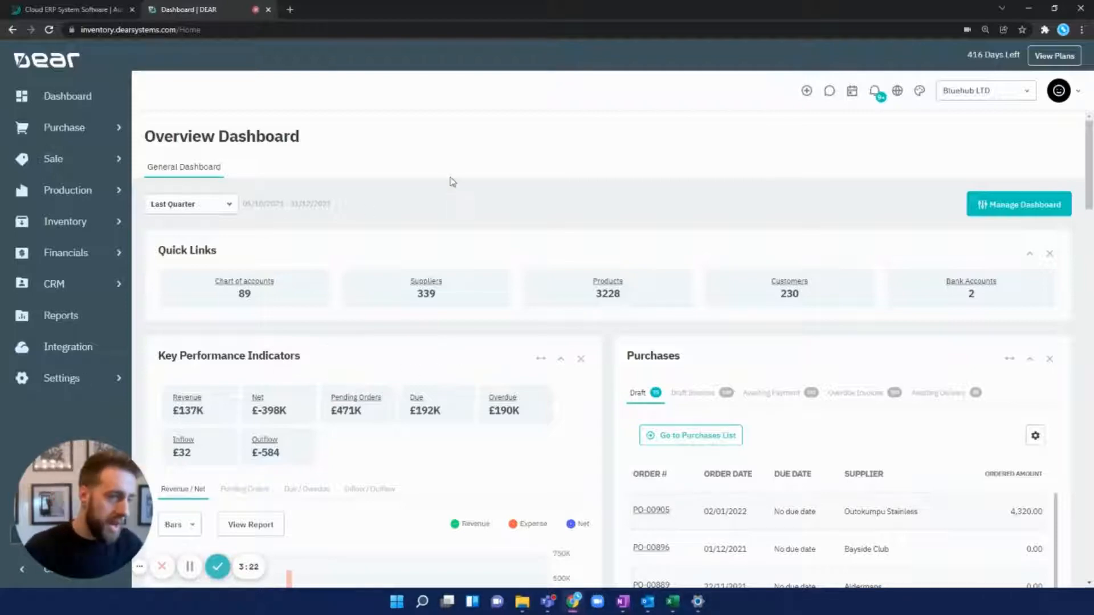
pyautogui.scroll(-2, 450, 182)
pyautogui.scroll(1, 452, 189)
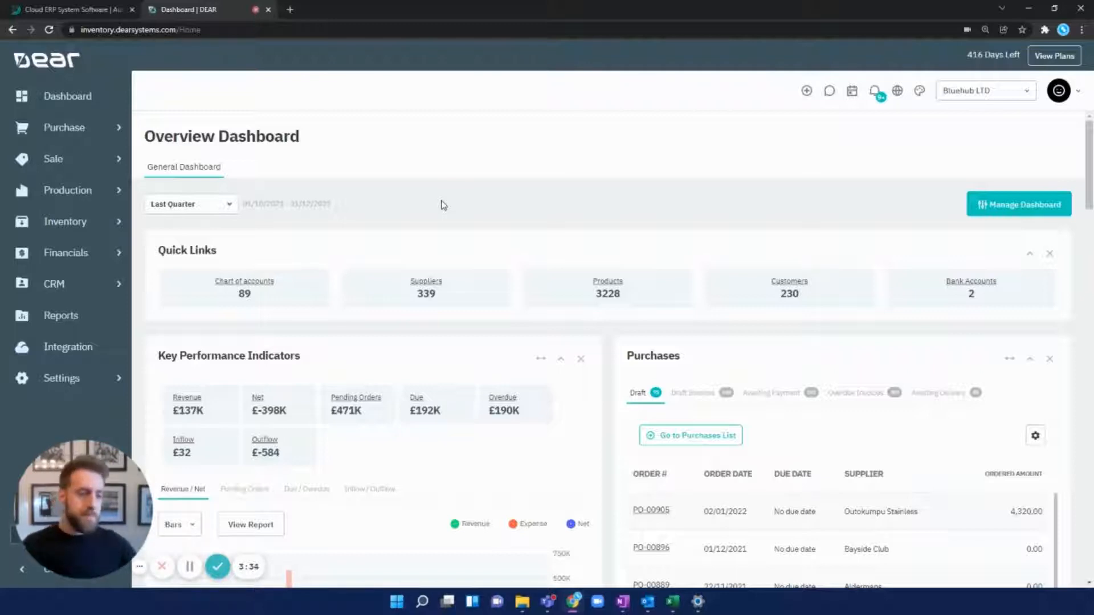
pyautogui.click(225, 205)
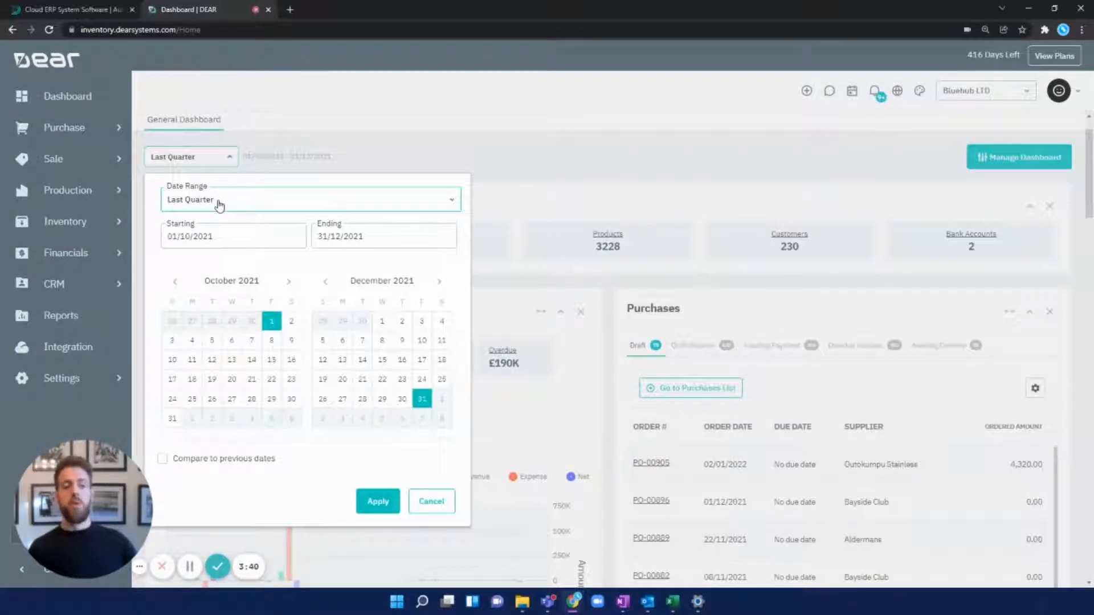
pyautogui.click(219, 205)
pyautogui.scroll(-1, 232, 397)
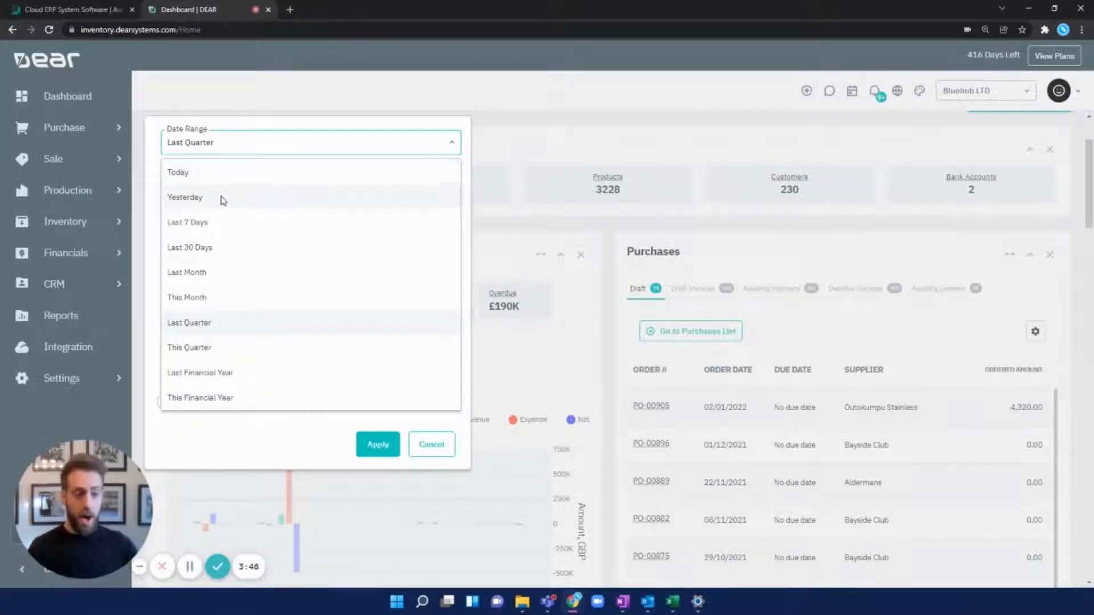
pyautogui.click(575, 138)
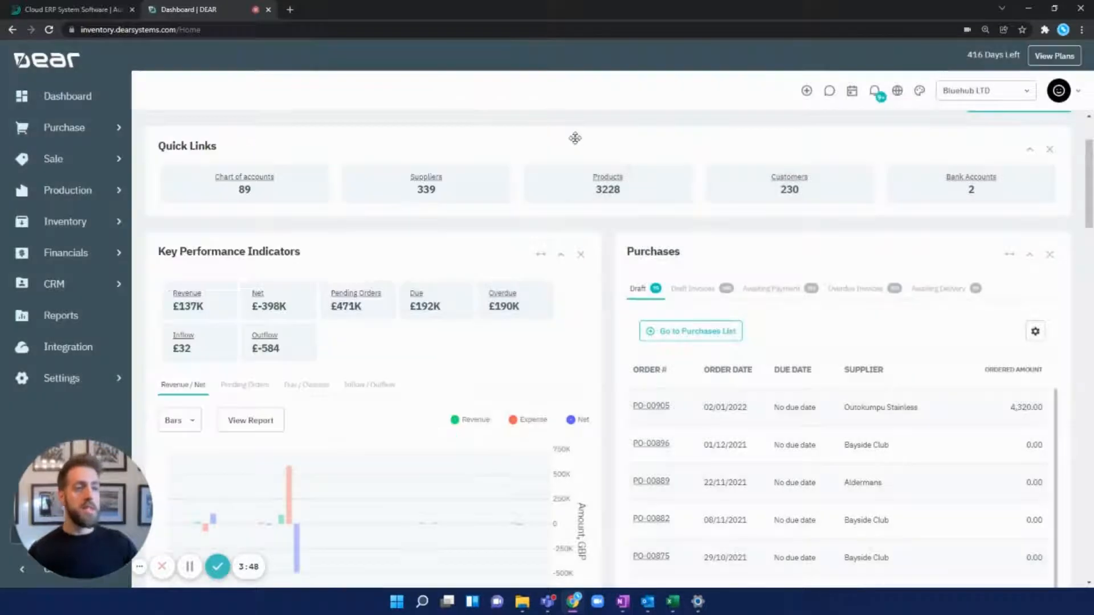
# View the pending orders chart in Key Performance Indicators, ending on the due and overdue amounts chart
pyautogui.scroll(-1, 575, 138)
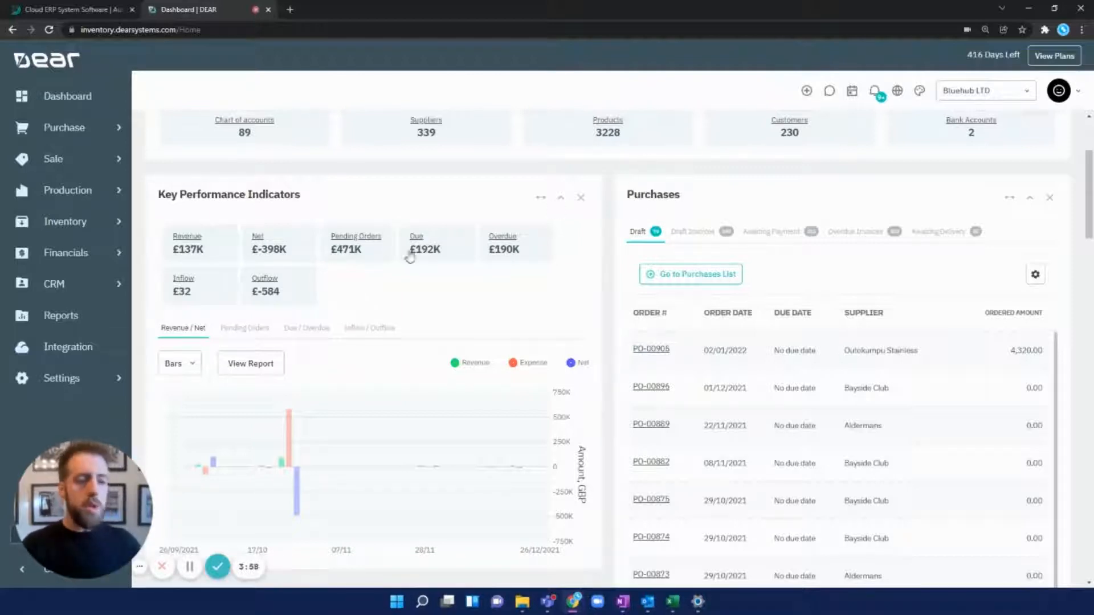
pyautogui.scroll(-1, 342, 251)
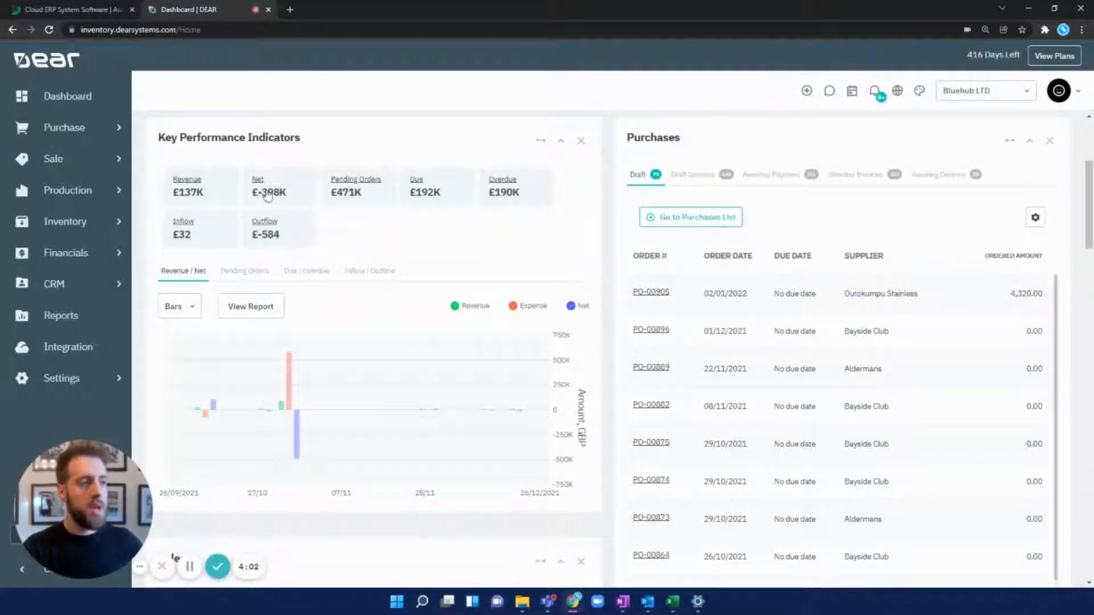
pyautogui.click(381, 192)
pyautogui.click(432, 210)
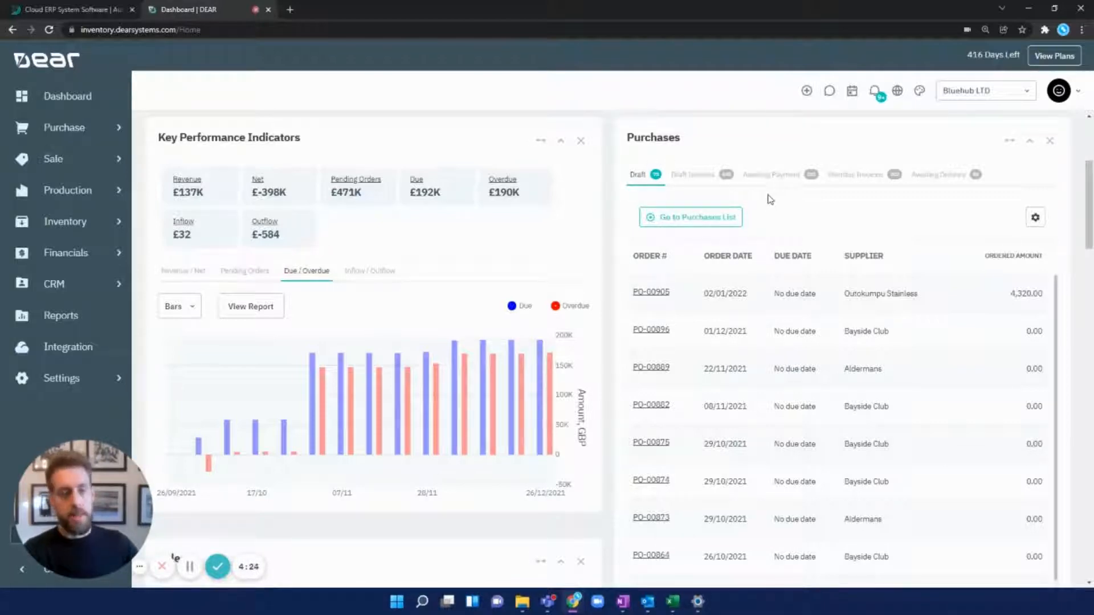
# Review the dashboard's Sales lists for draft quotes, pending orders, overdue invoices and orders ready to ship
pyautogui.scroll(-4, 385, 229)
pyautogui.scroll(-1, 385, 229)
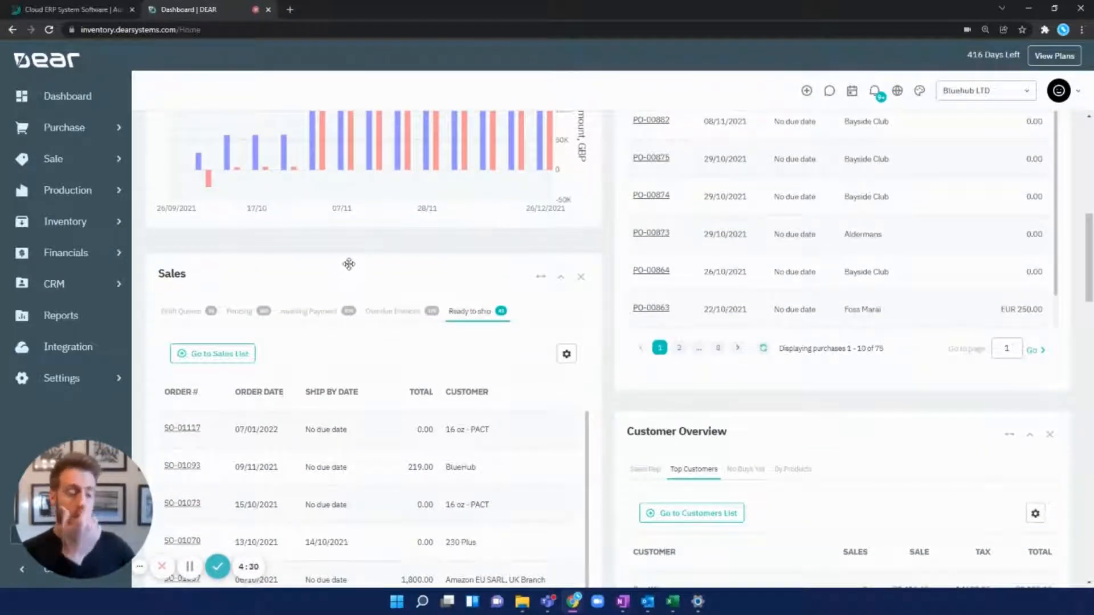
pyautogui.scroll(-1, 339, 281)
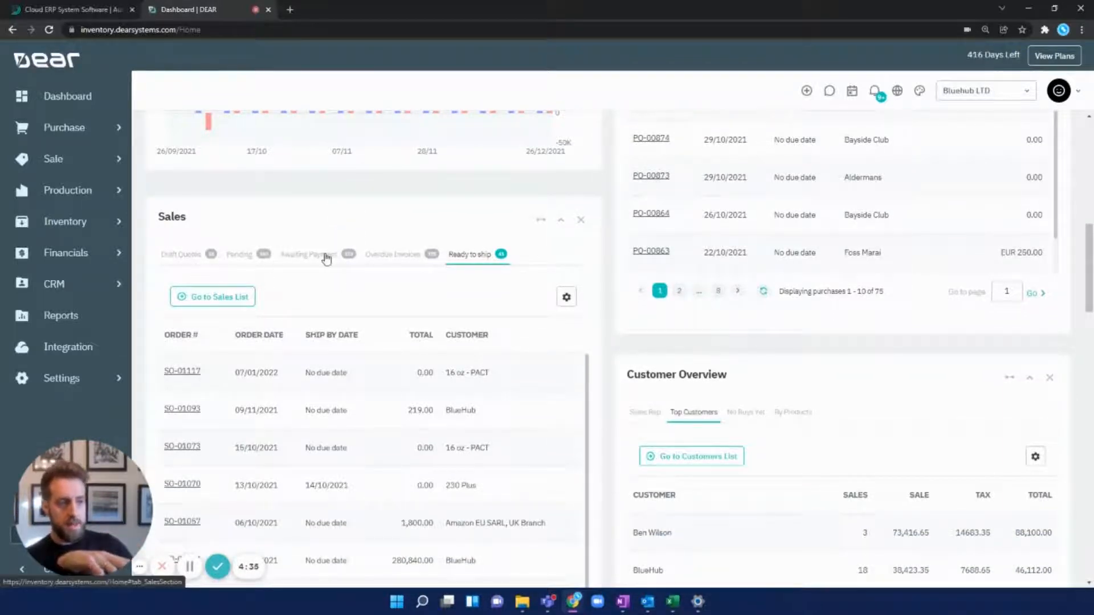
pyautogui.click(206, 261)
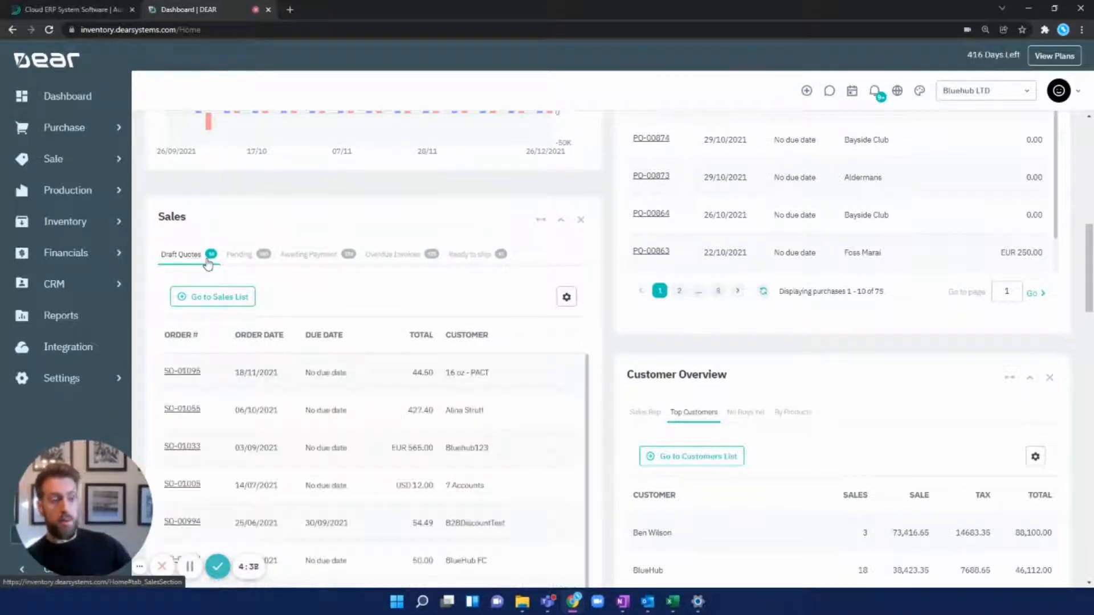
pyautogui.click(248, 261)
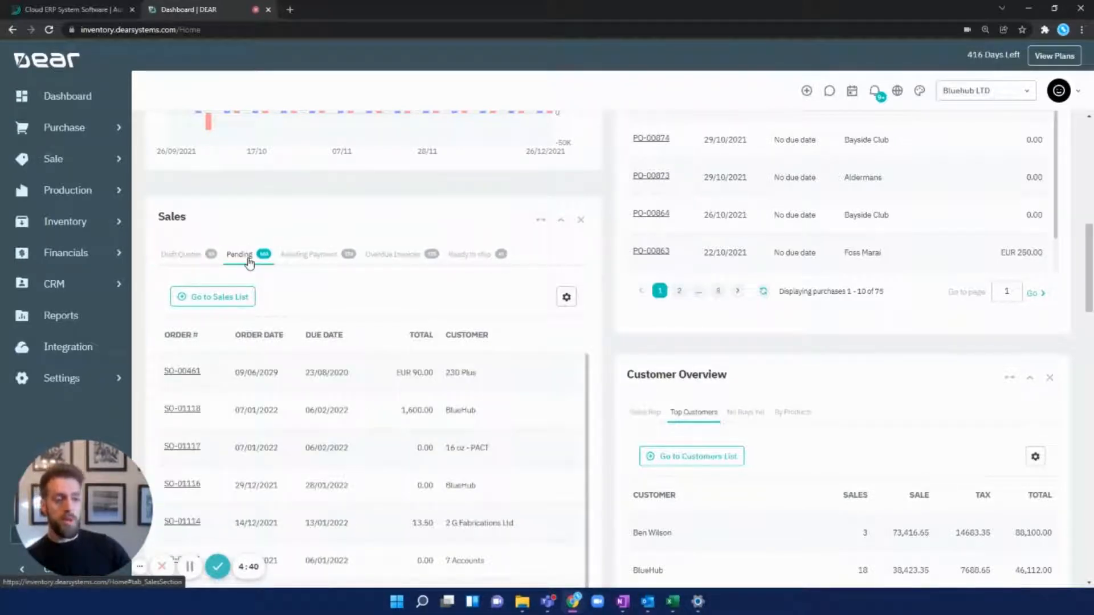
pyautogui.click(375, 258)
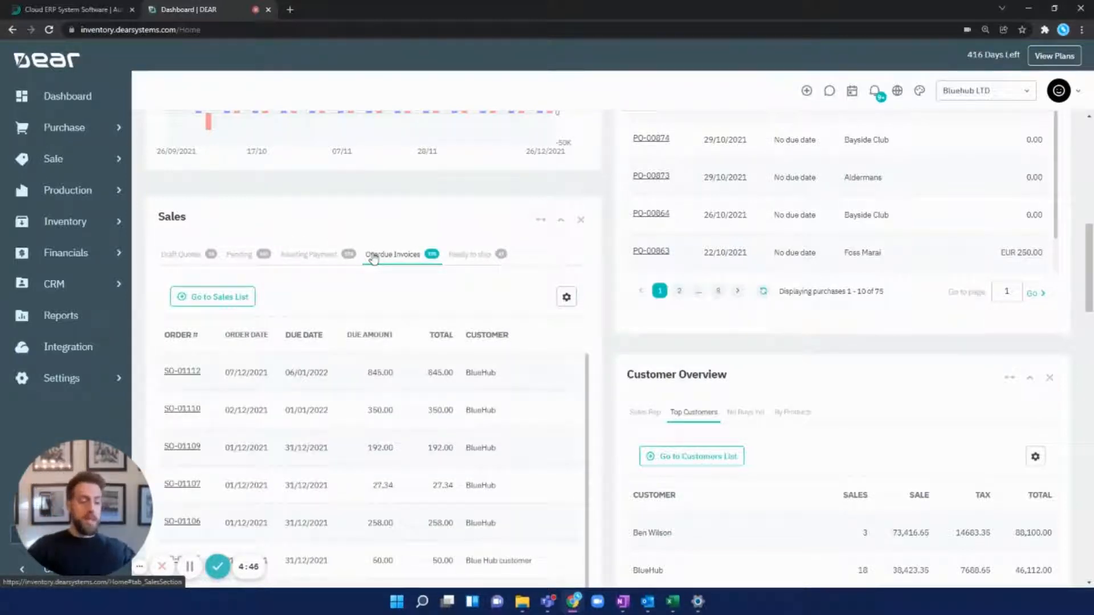
pyautogui.click(459, 262)
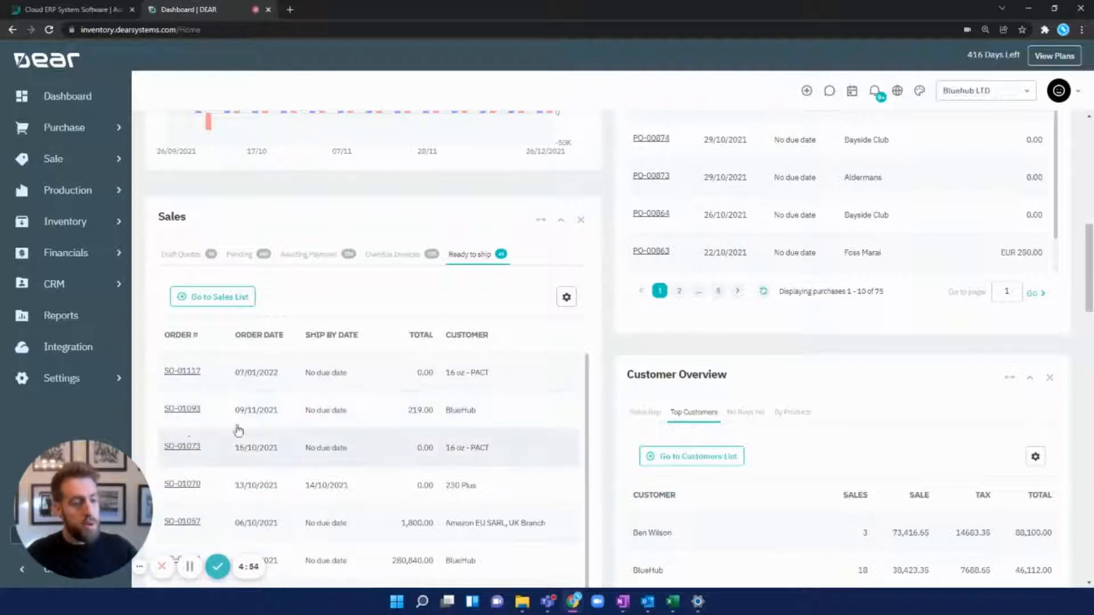
# Open the ready-to-ship BlueHub sale order dated 05/10/2021, view its details and return to the dashboard
pyautogui.scroll(-1, 408, 364)
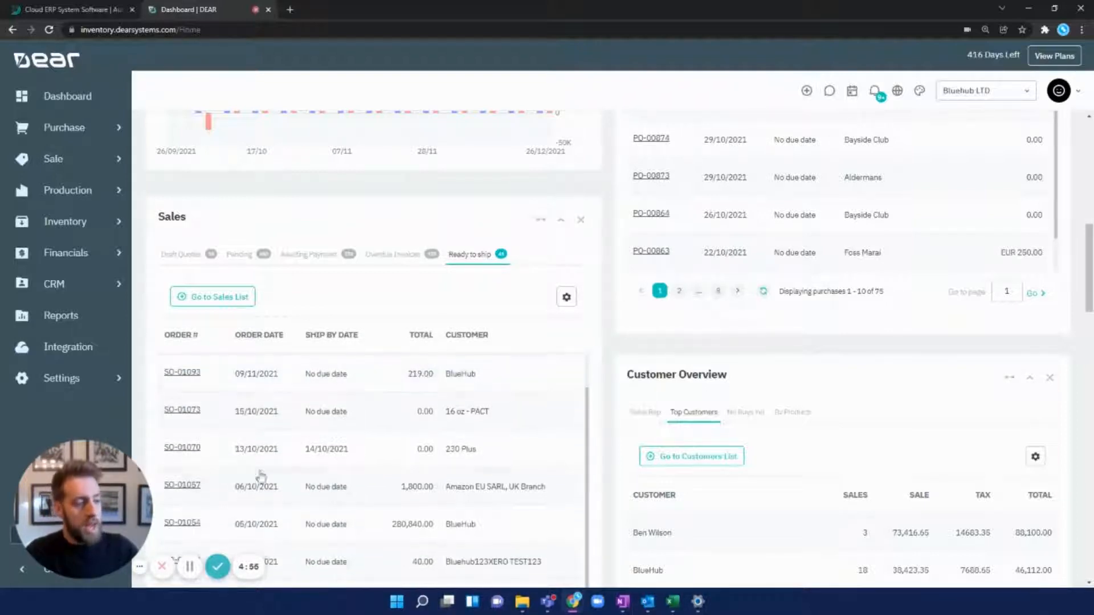
pyautogui.click(181, 524)
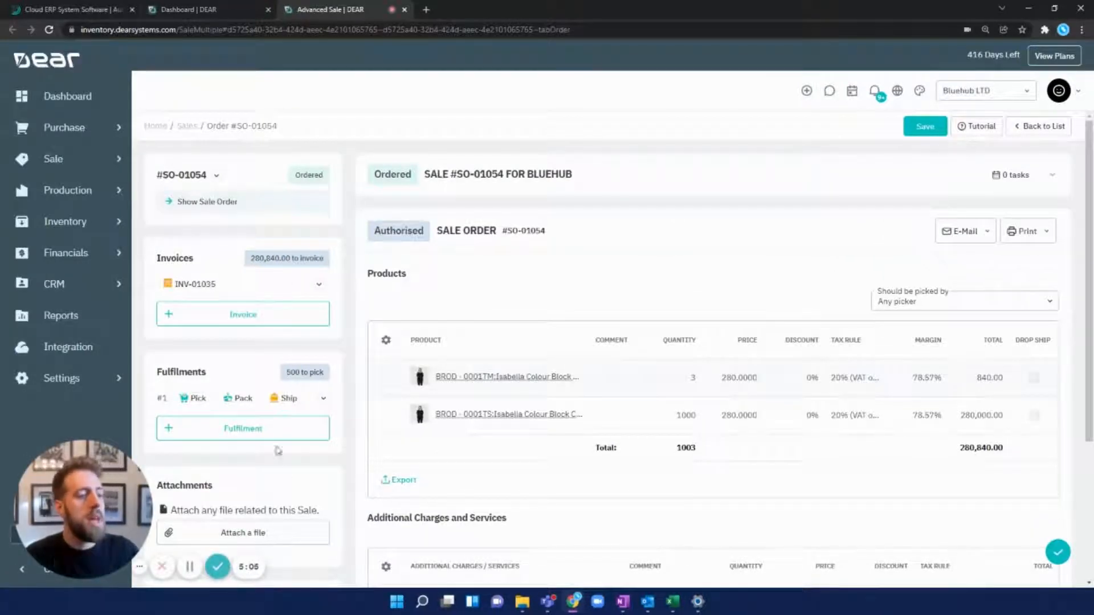
pyautogui.click(405, 10)
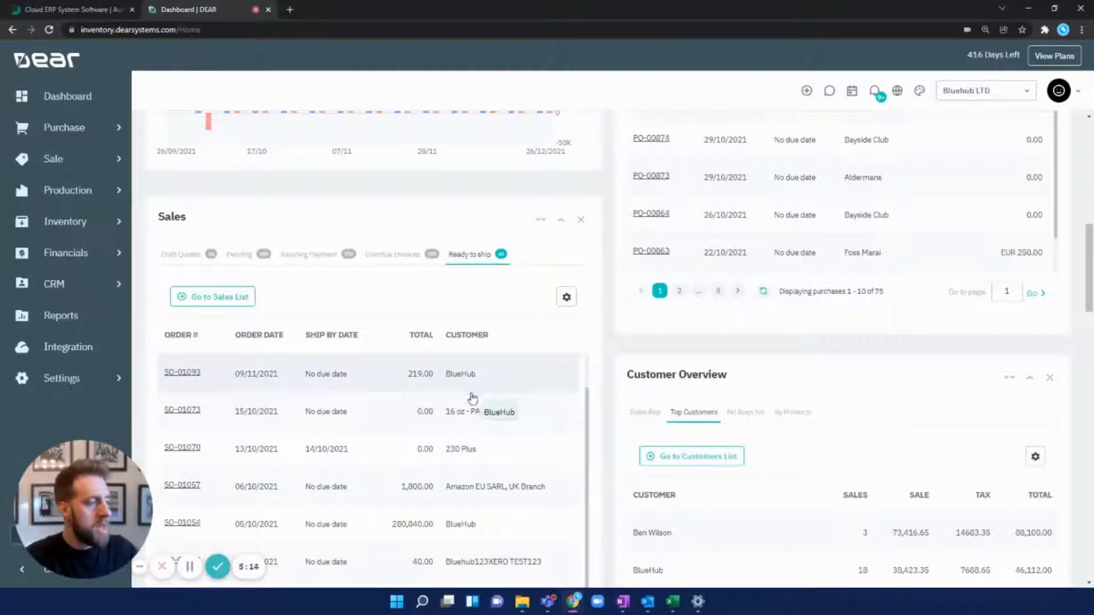
# Review the Customer Overview for top customers, customers with no buys yet and customers by products
pyautogui.scroll(-4, 442, 413)
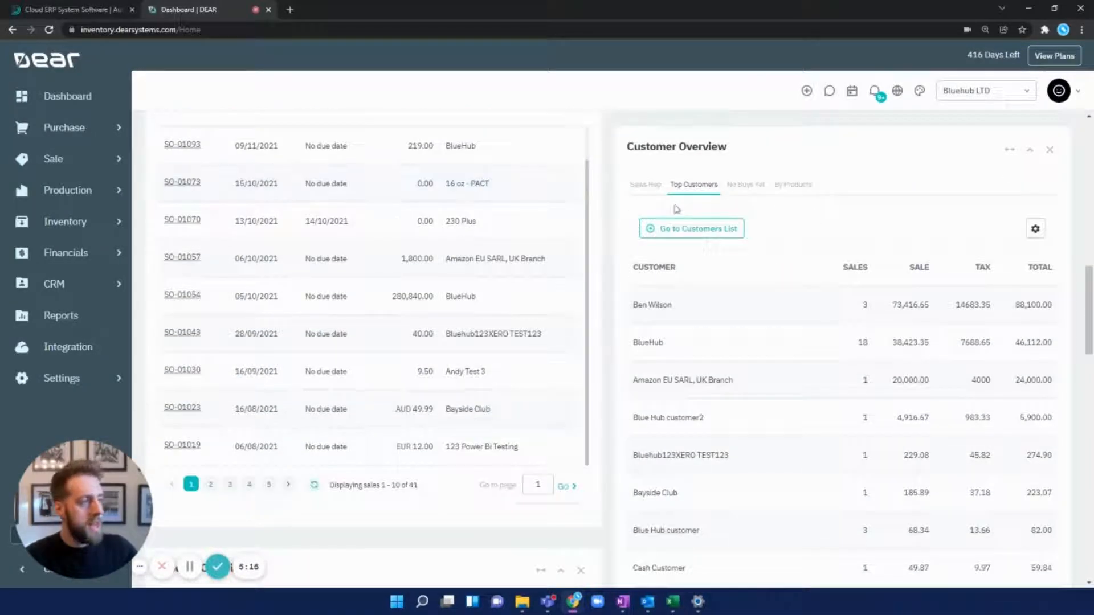
pyautogui.scroll(-1, 684, 148)
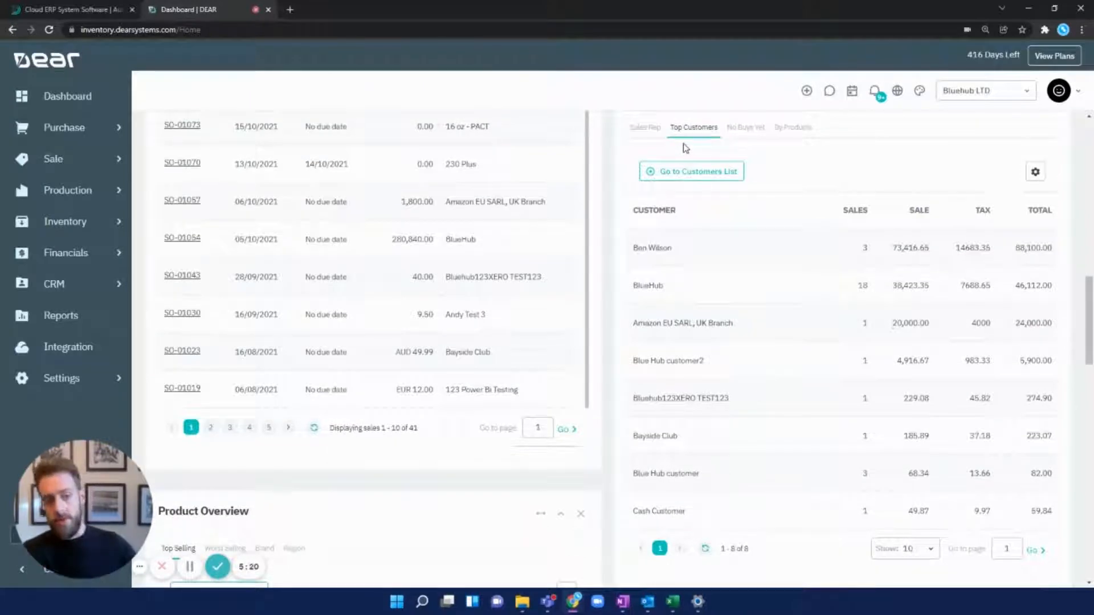
pyautogui.click(732, 132)
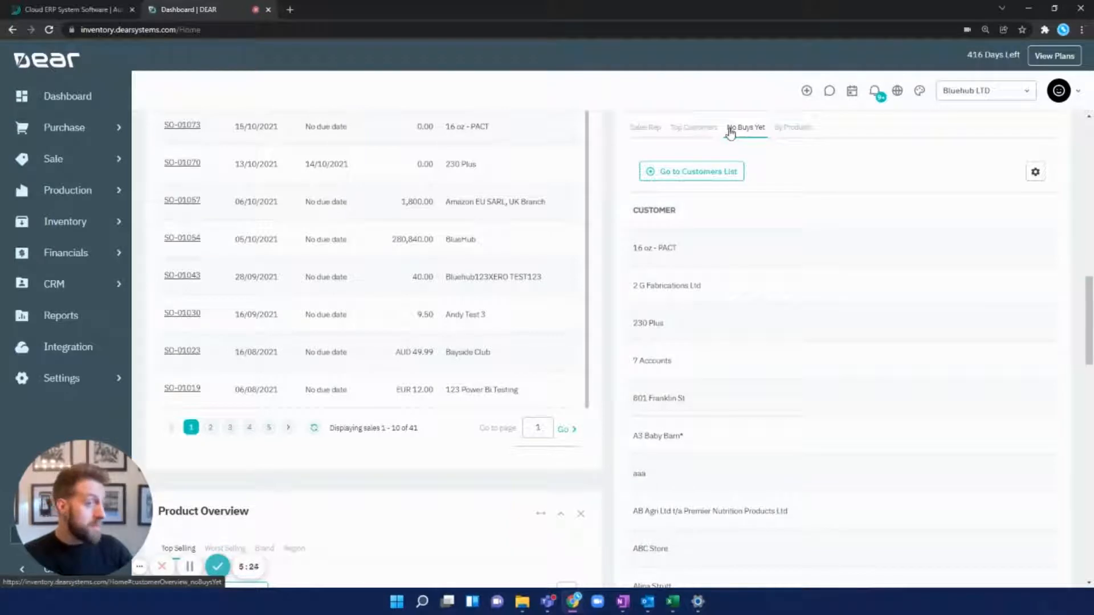
pyautogui.click(783, 128)
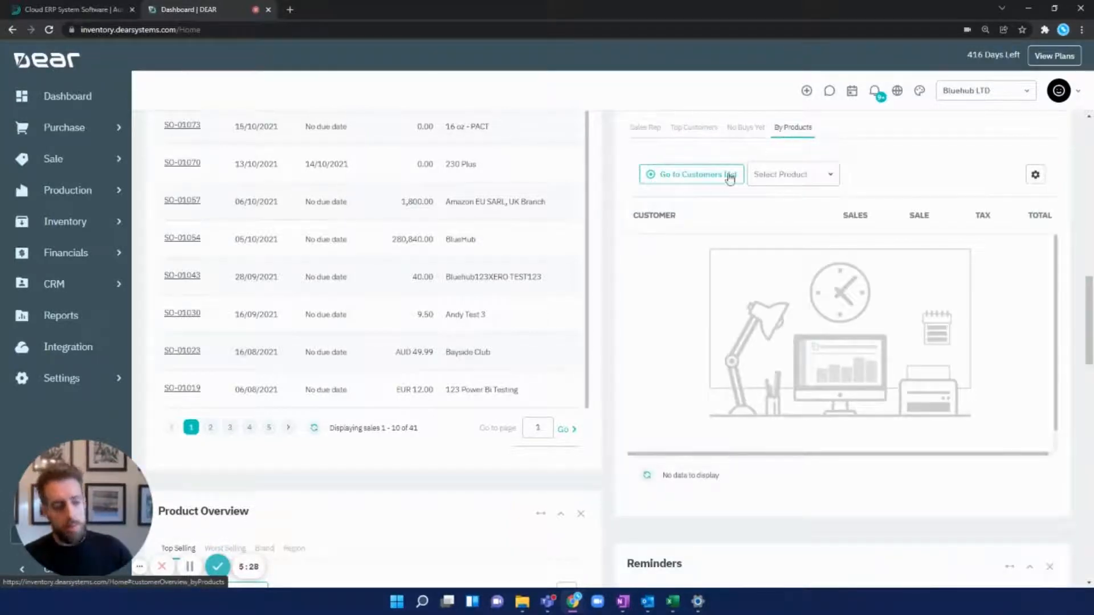
# Review the top selling products in the Product Overview and display the worst selling ones
pyautogui.scroll(-2, 634, 232)
pyautogui.scroll(-5, 363, 321)
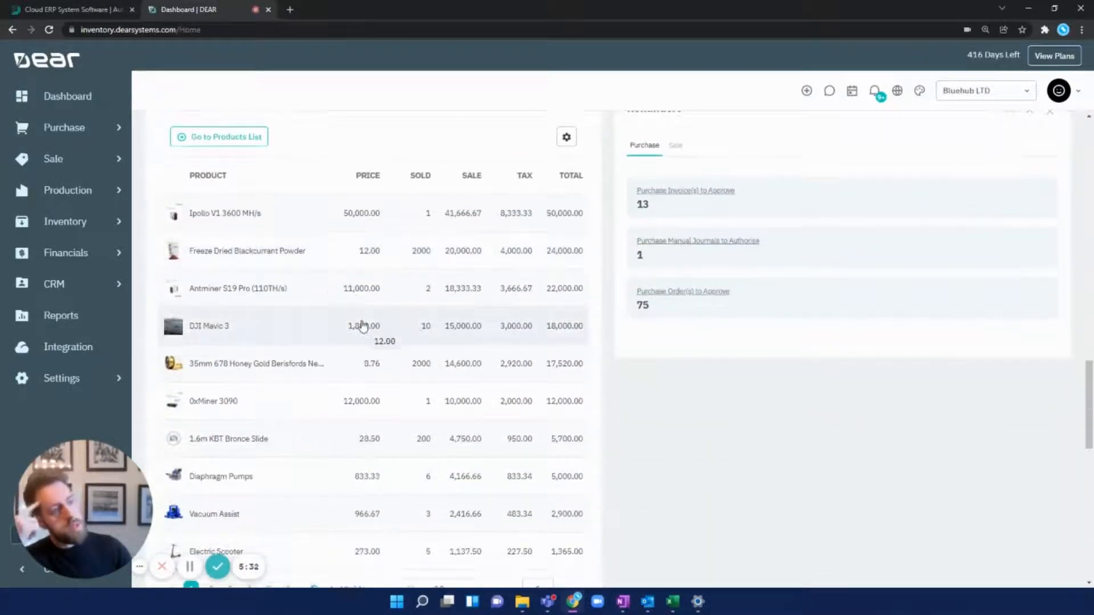
pyautogui.scroll(2, 362, 324)
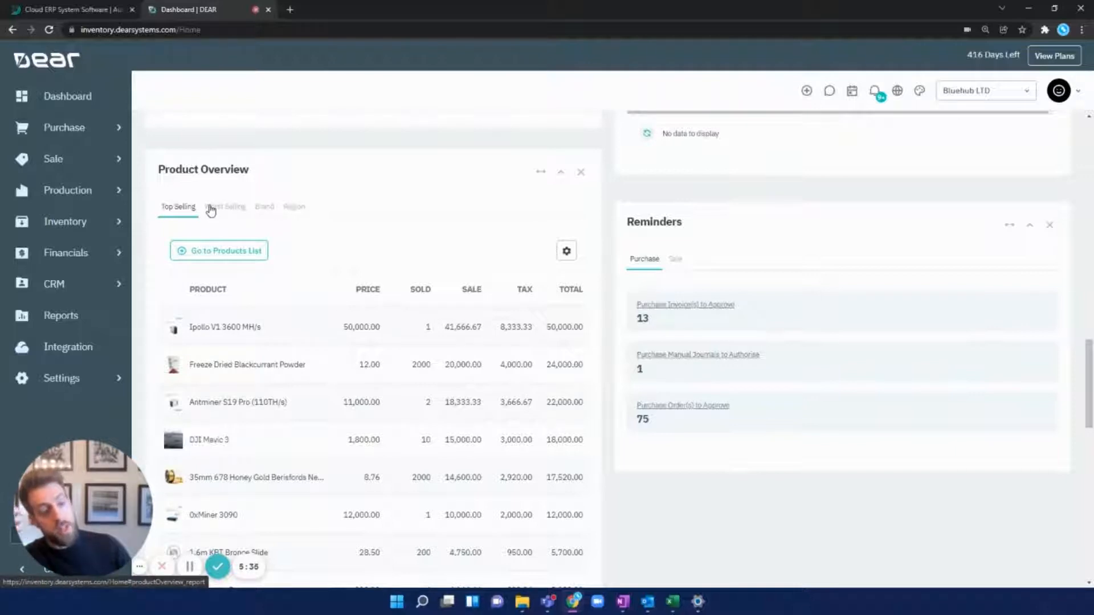
pyautogui.click(210, 209)
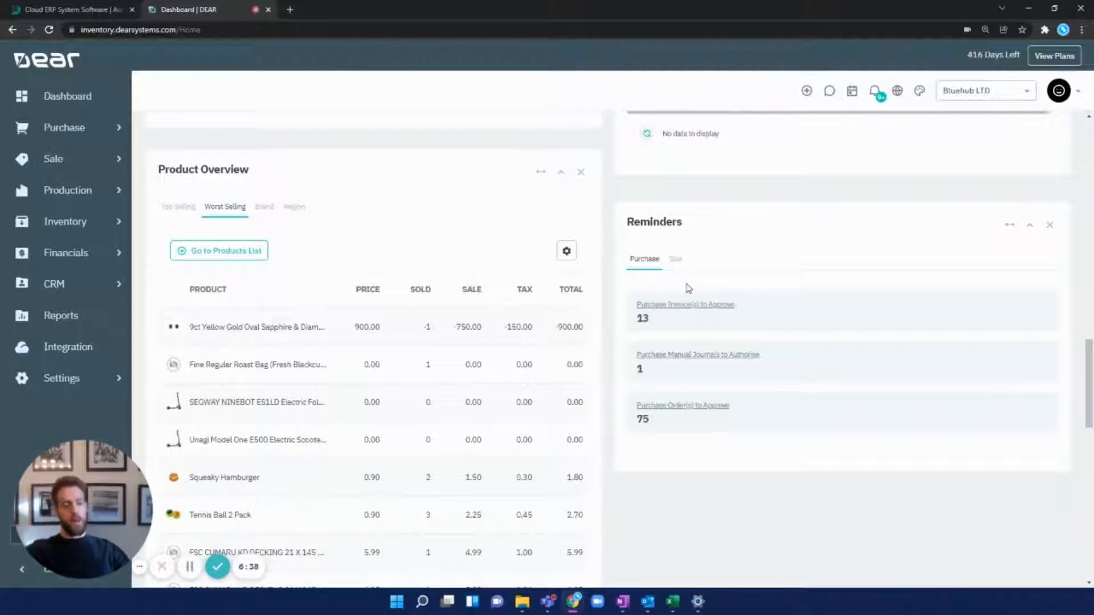
# Look through the dashboard's Reorder section for products that need restocking and their suppliers
pyautogui.scroll(-2, 687, 288)
pyautogui.scroll(-5, 687, 287)
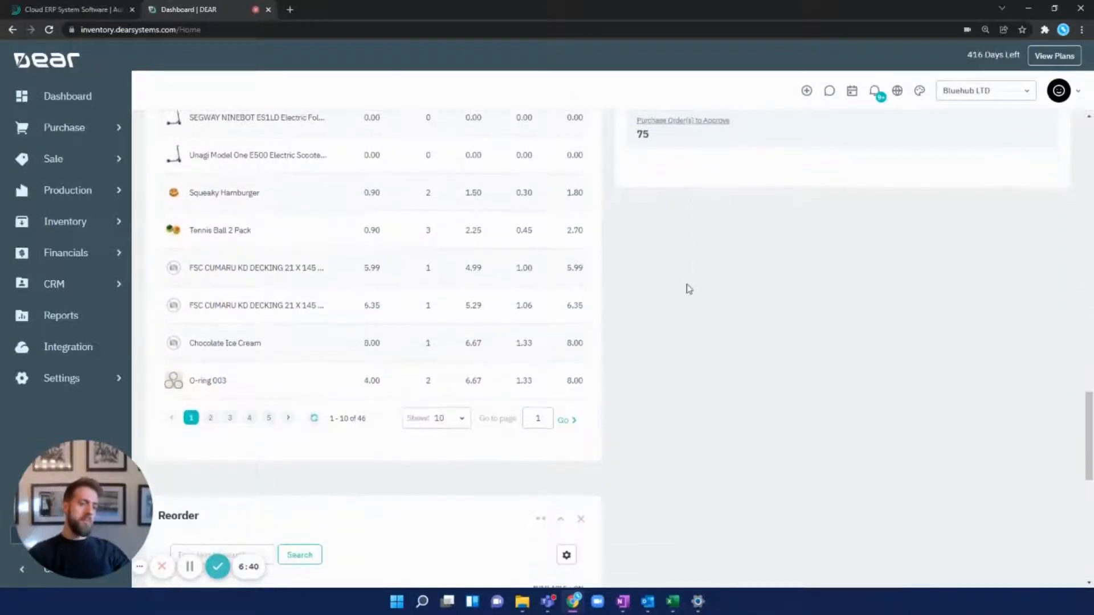
pyautogui.scroll(-4, 689, 286)
pyautogui.scroll(-6, 695, 286)
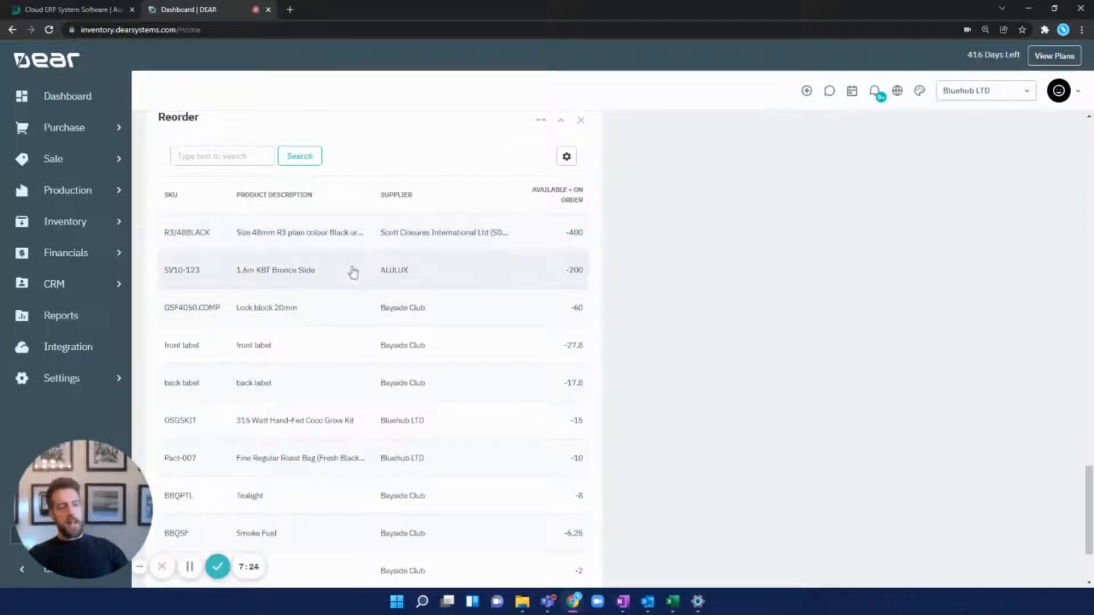
# Open the purchase reorder page for stock levels and select Bayside Club as the supplier
pyautogui.click(120, 136)
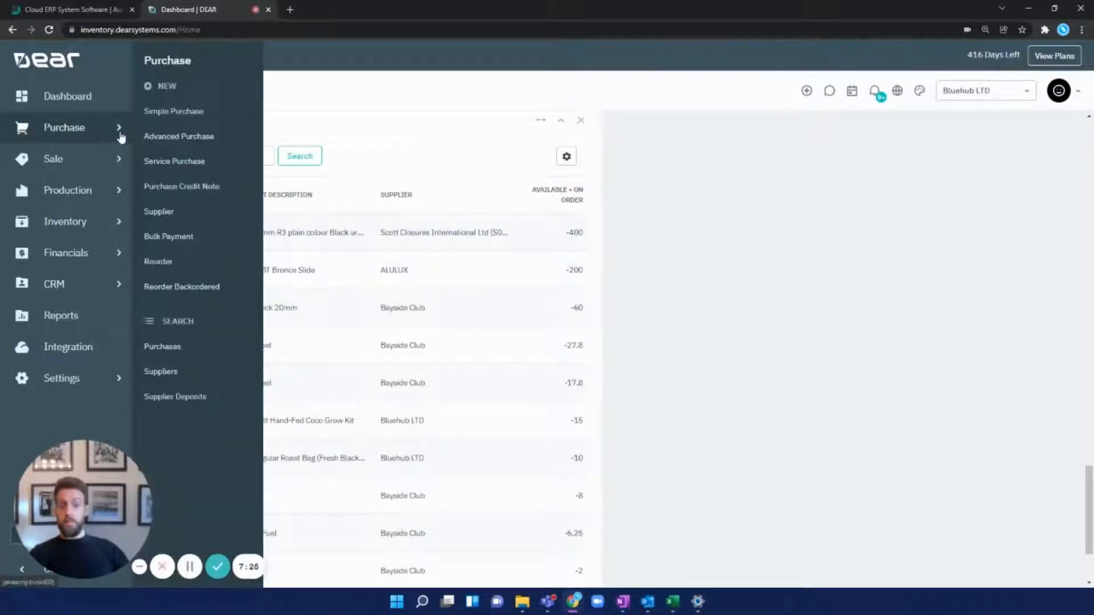
pyautogui.click(209, 262)
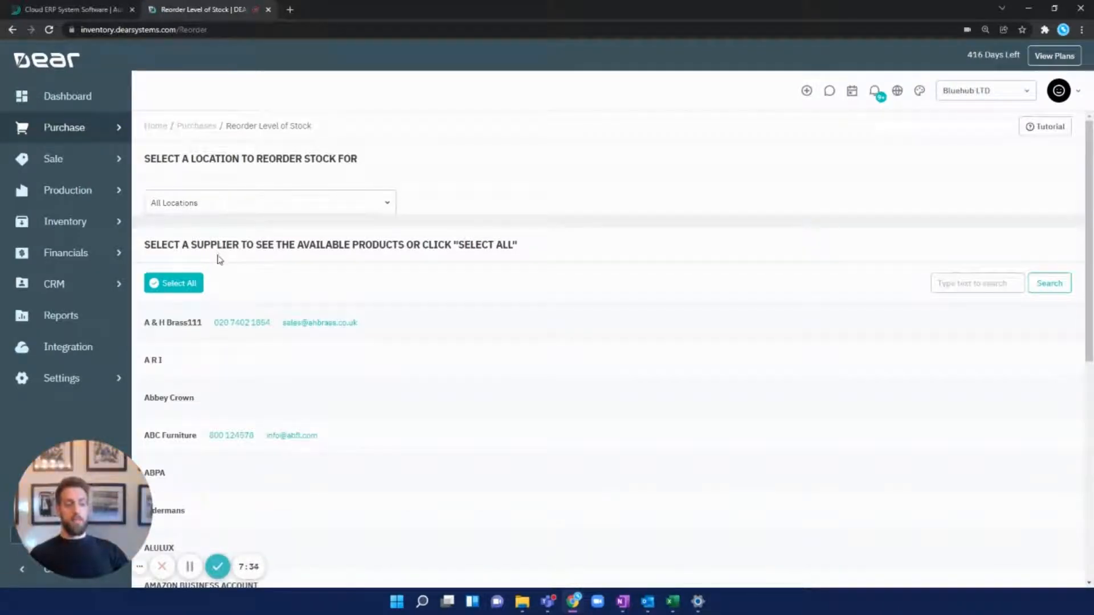
pyautogui.scroll(-2, 217, 259)
pyautogui.scroll(-1, 216, 264)
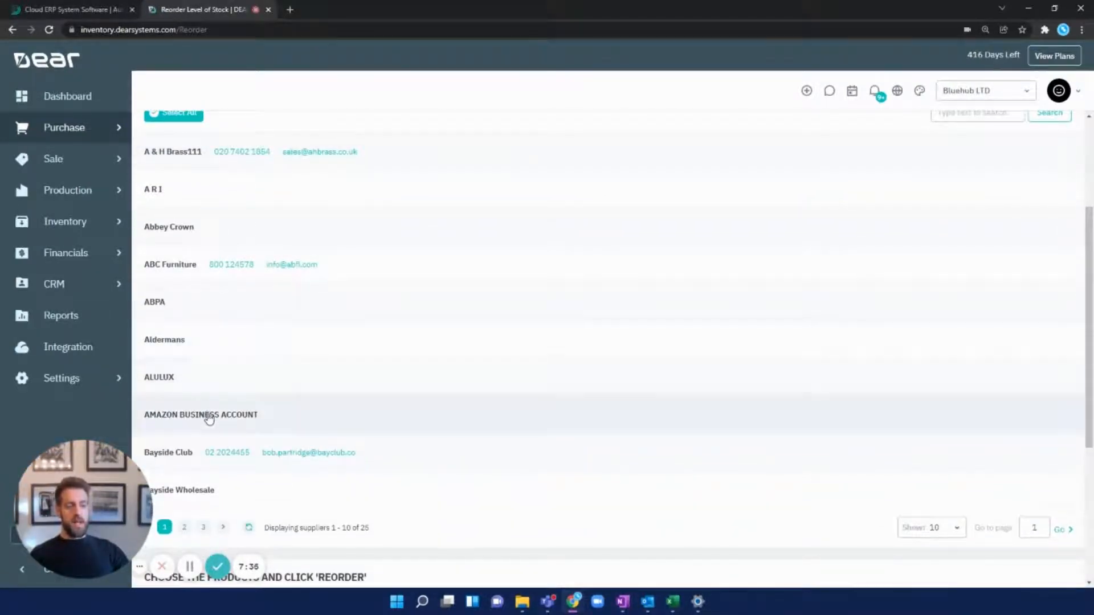
pyautogui.click(210, 456)
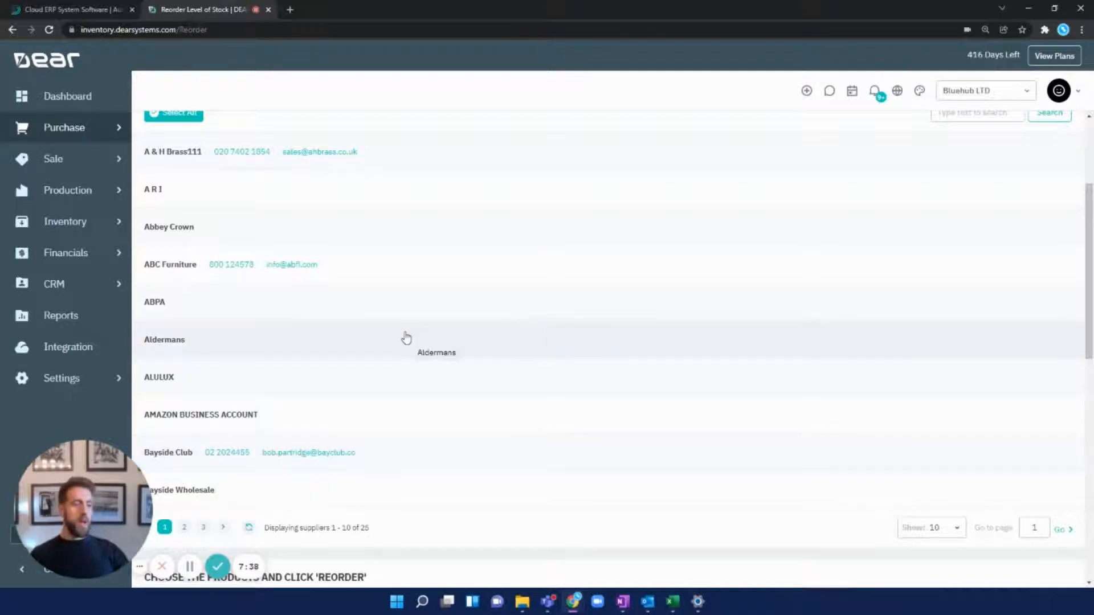
# Examine the available stock, minimum levels and reorder quantities of the selected supplier's products
pyautogui.scroll(-2, 406, 340)
pyautogui.scroll(-5, 407, 340)
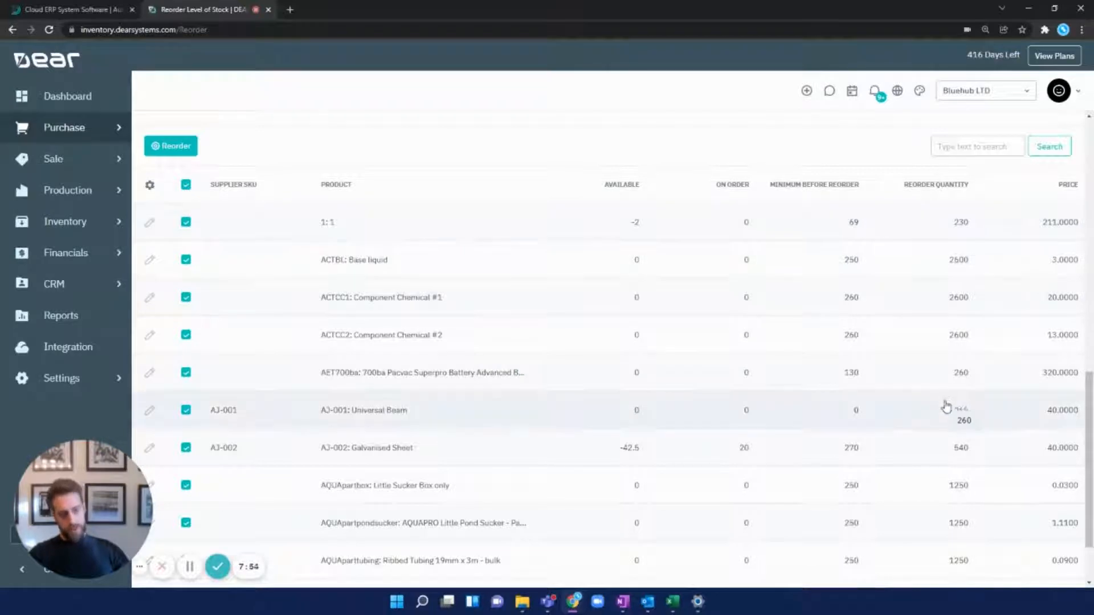
pyautogui.scroll(-2, 524, 334)
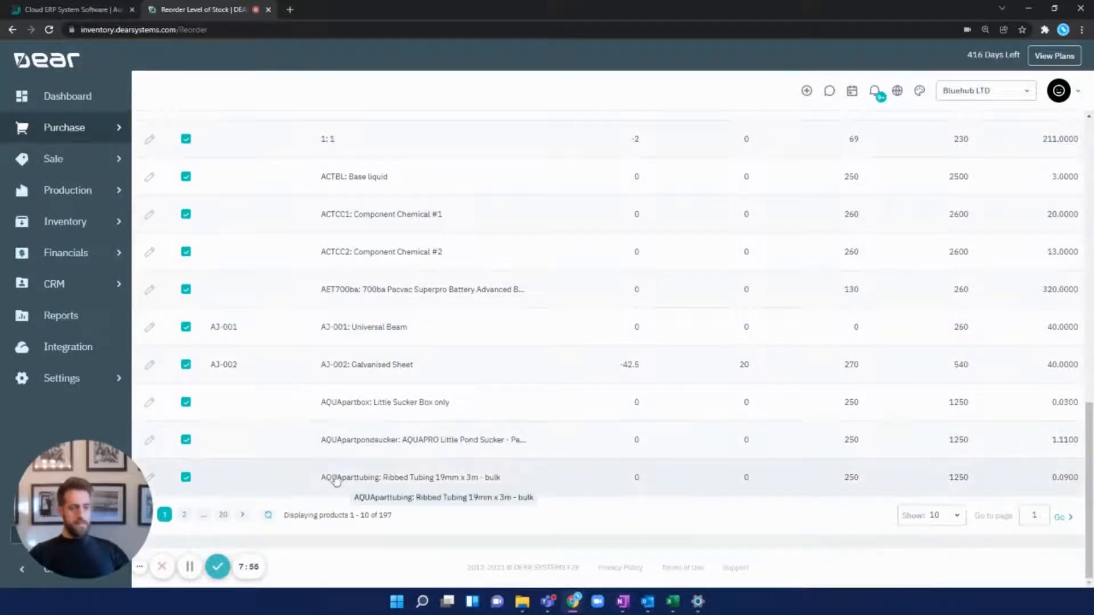
# Reorder only Component Chemical #1 and Component Chemical #2 from Bayside Club, leaving all other products unselected
pyautogui.scroll(8, 285, 387)
pyautogui.scroll(-5, 287, 393)
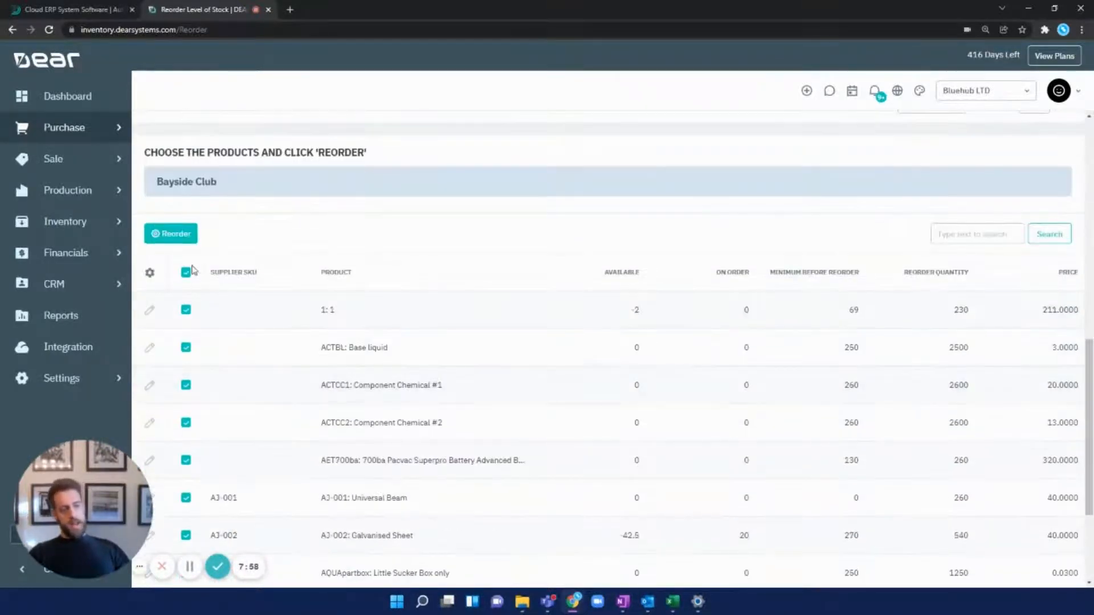
pyautogui.click(186, 272)
pyautogui.scroll(-3, 290, 263)
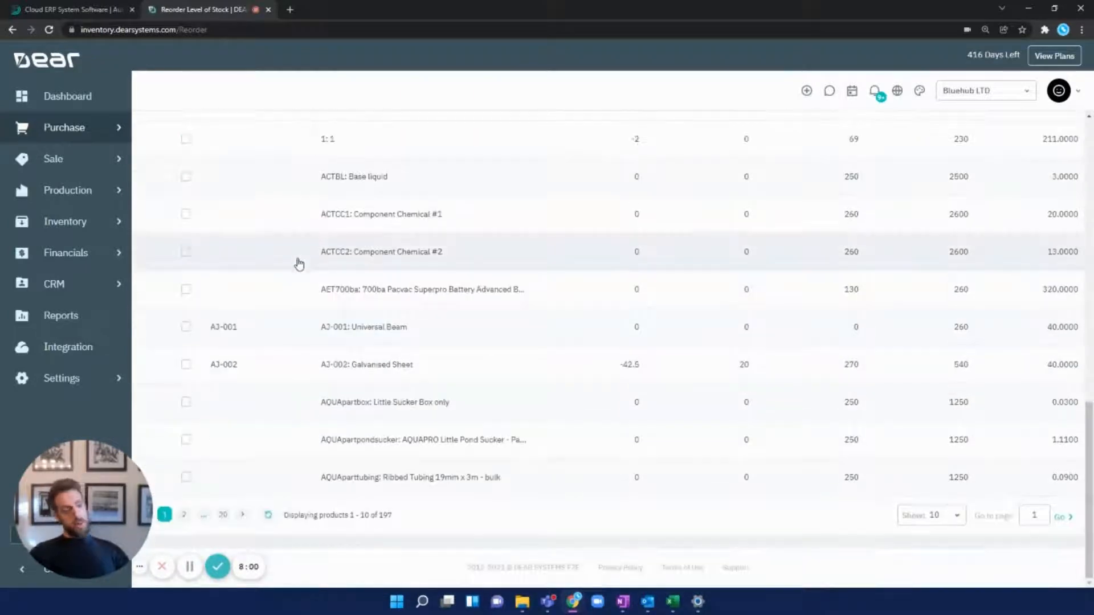
pyautogui.scroll(2, 298, 264)
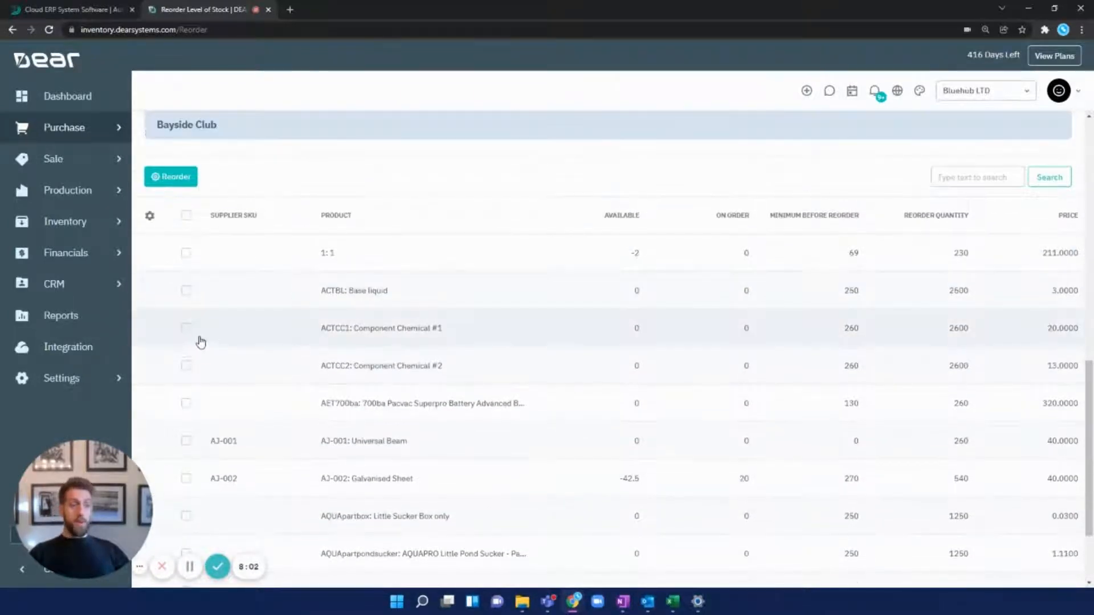
pyautogui.click(185, 328)
pyautogui.click(185, 365)
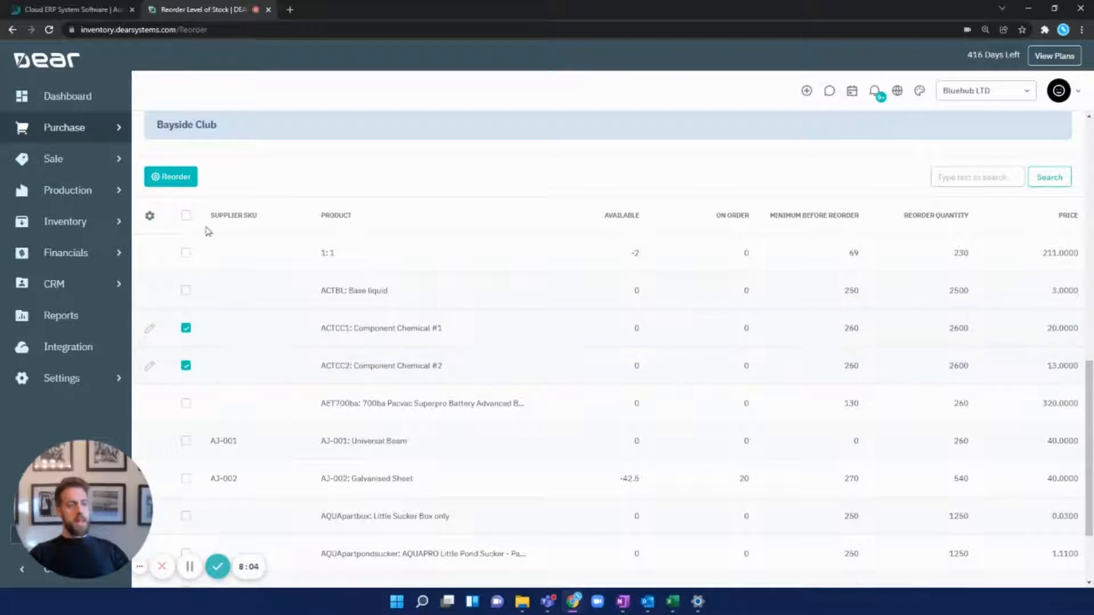
pyautogui.click(172, 178)
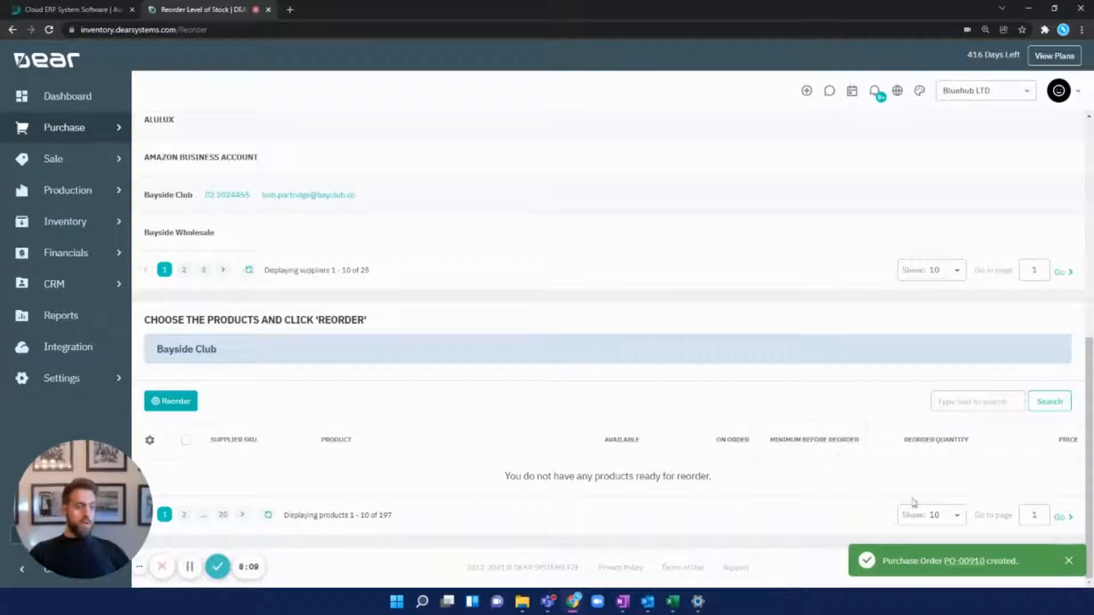
# Open the newly created Bayside Club purchase order and set the quantity of Component Chemical #1 to 3000
pyautogui.click(968, 561)
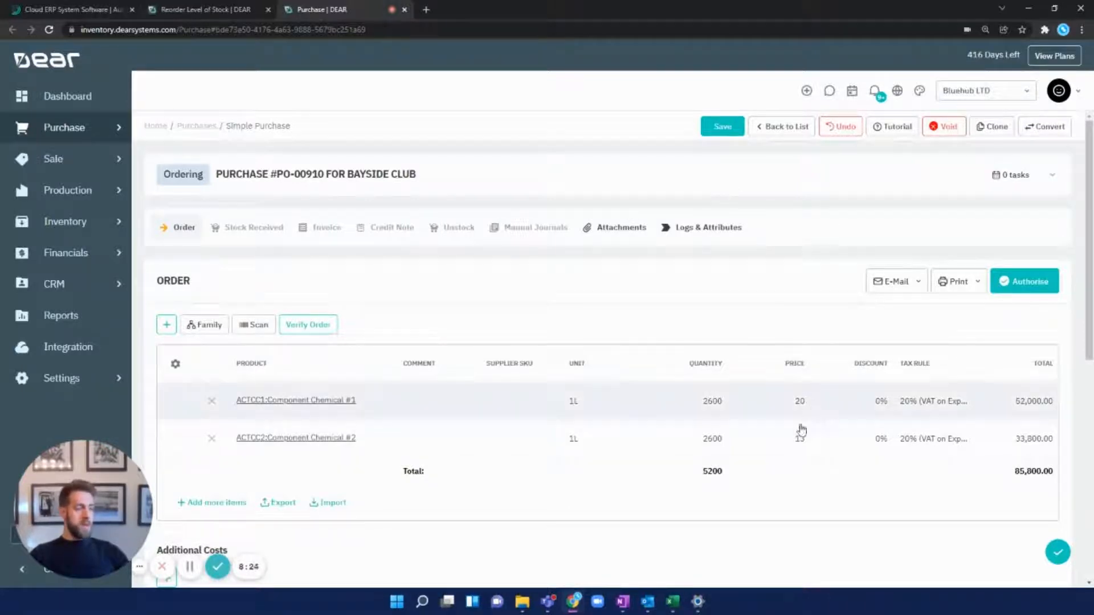
pyautogui.click(709, 401)
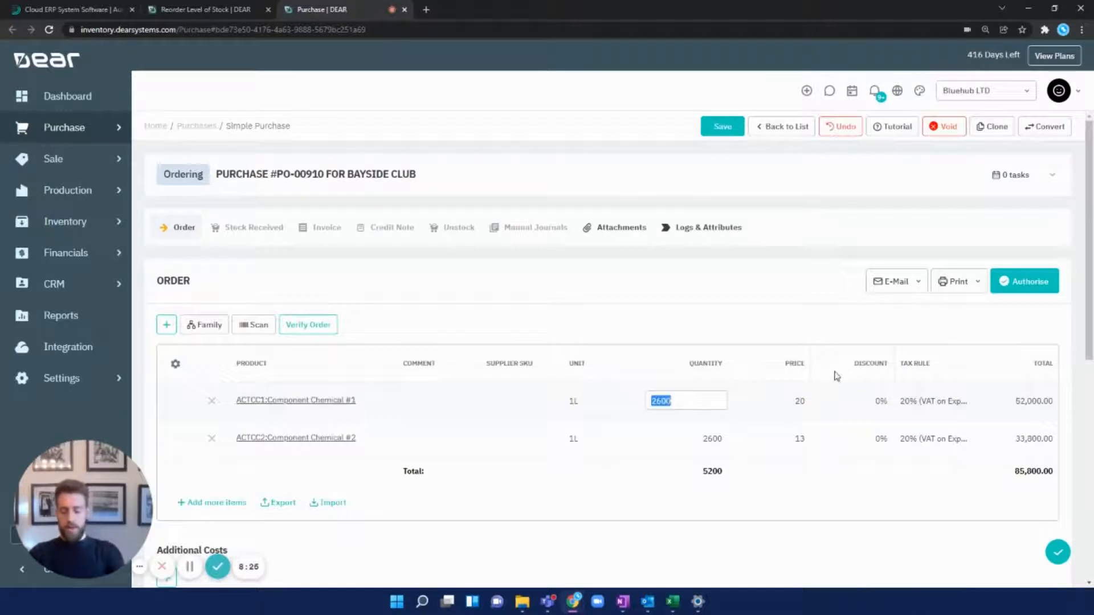
pyautogui.write('3000')
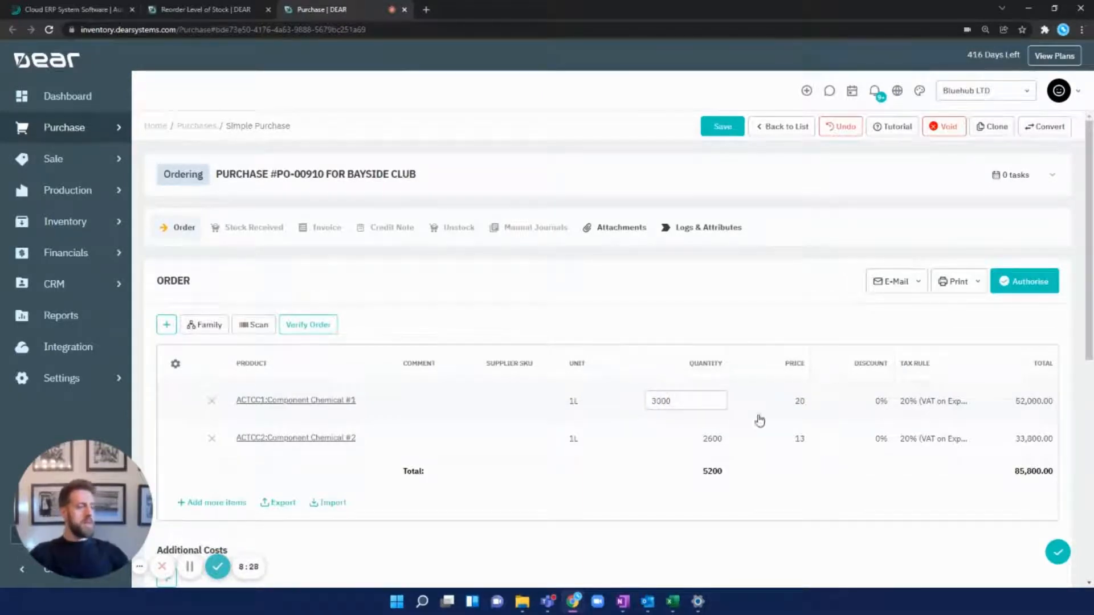
pyautogui.click(676, 295)
# In the purchase order's details, set the required-by date to 31/01/2022 and the shipping location to Warehouse
pyautogui.click(1052, 177)
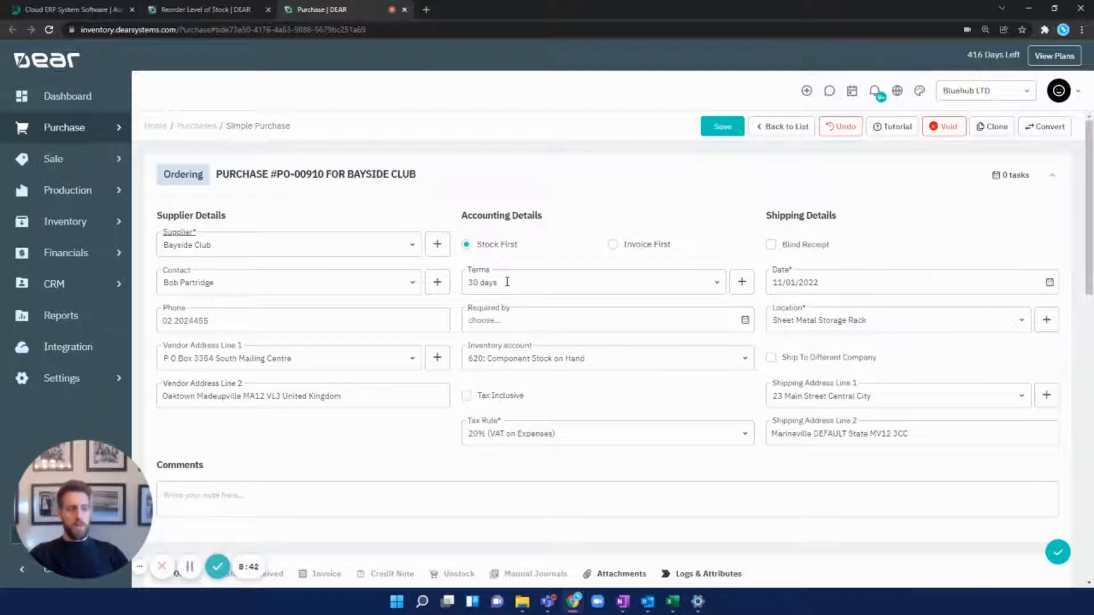
pyautogui.click(743, 319)
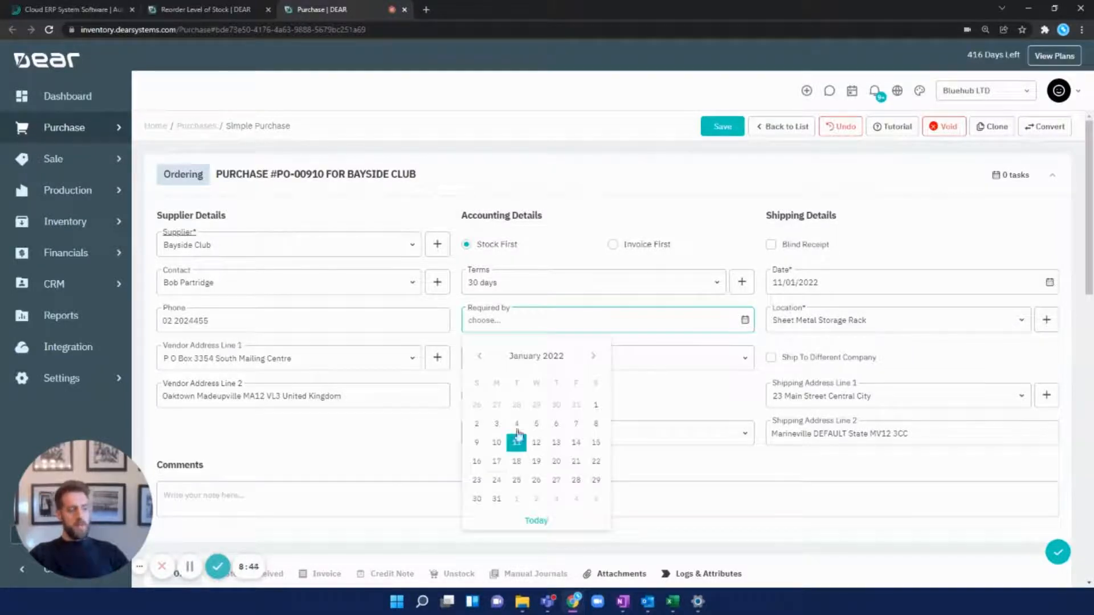
pyautogui.click(496, 499)
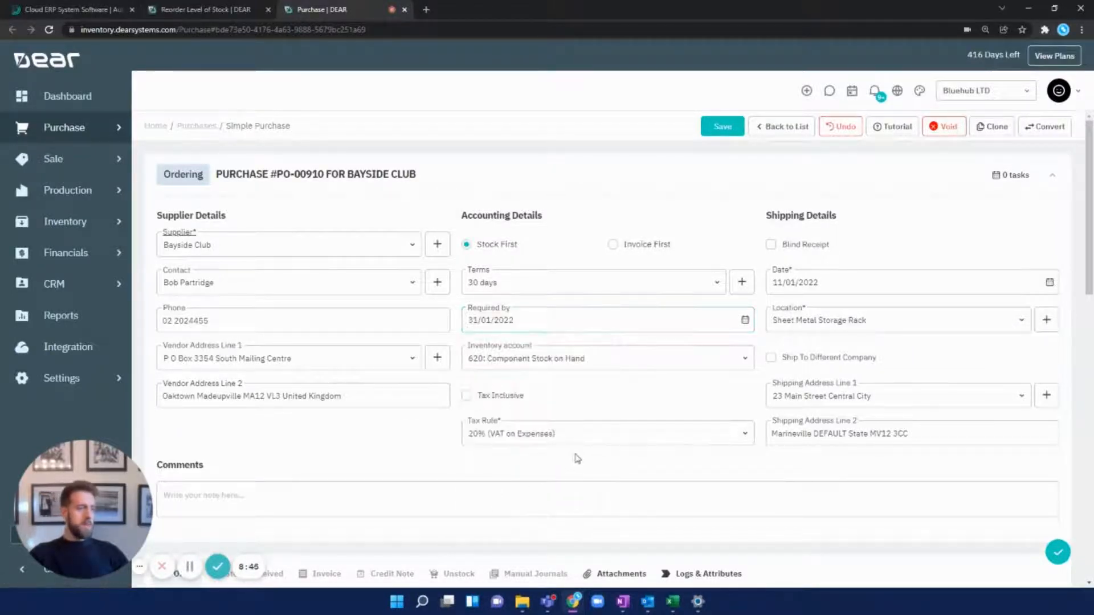
pyautogui.click(1020, 319)
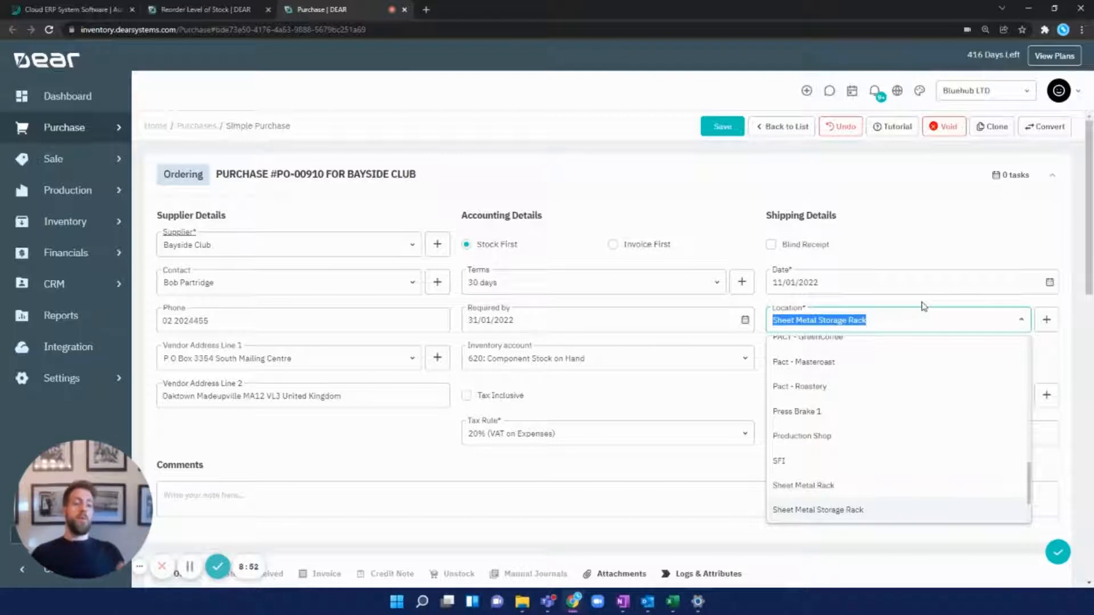
pyautogui.write('ware')
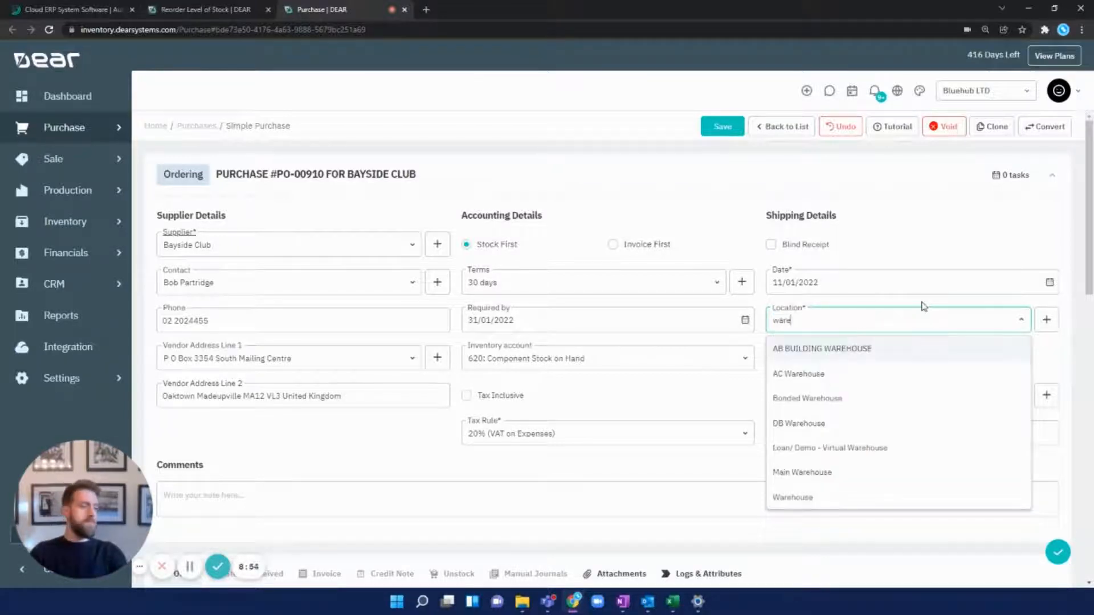
pyautogui.press('Return')
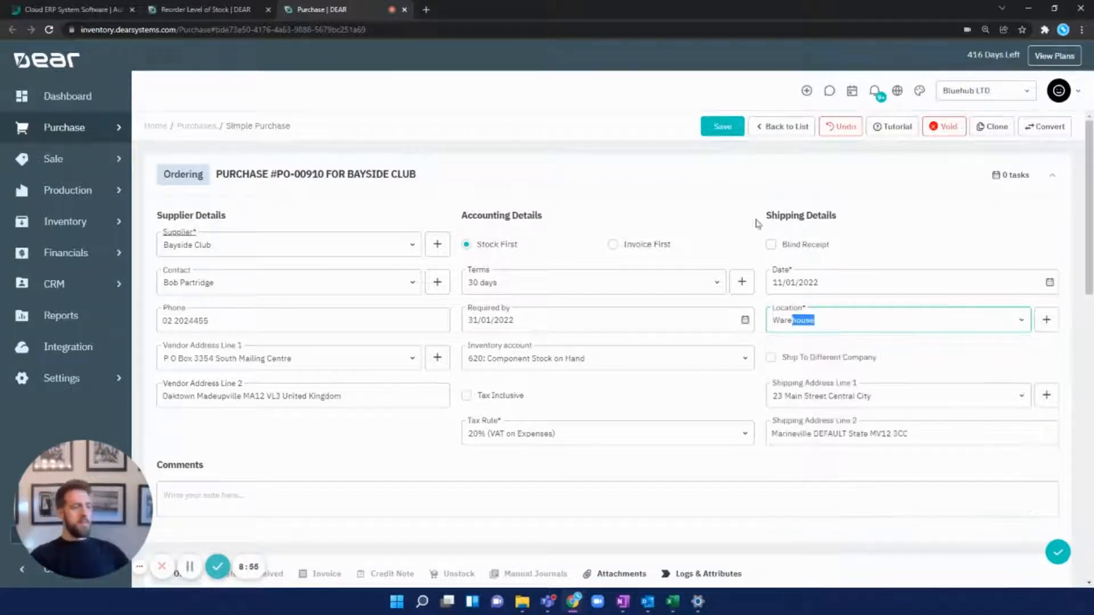
pyautogui.click(719, 227)
# Verify the order lines against stock levels, read the alert on Component Chemical #2, and return to the order
pyautogui.scroll(-5, 717, 230)
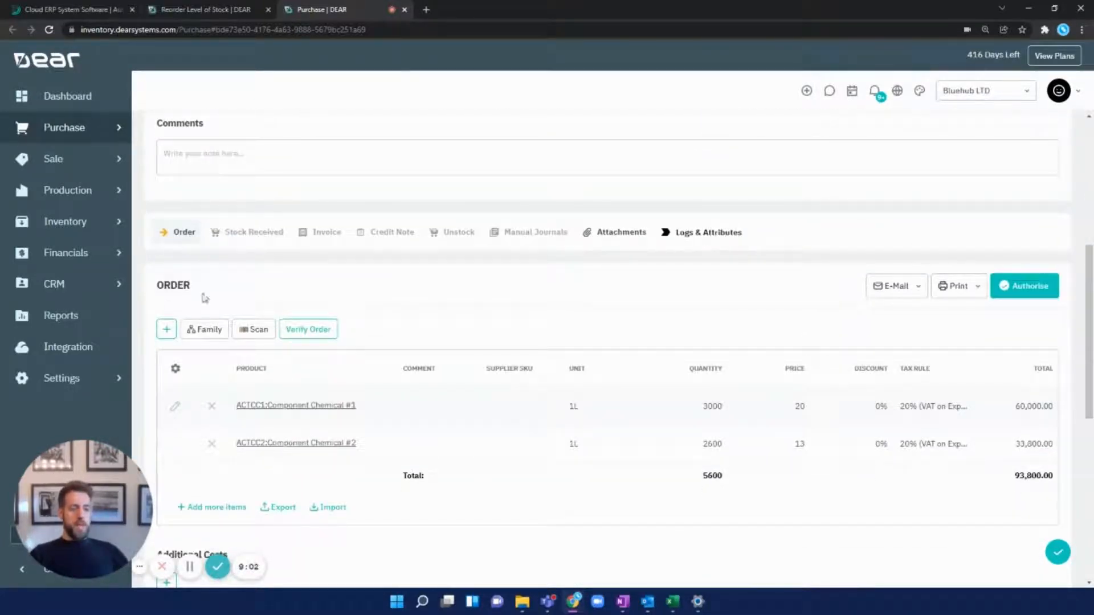
pyautogui.click(322, 330)
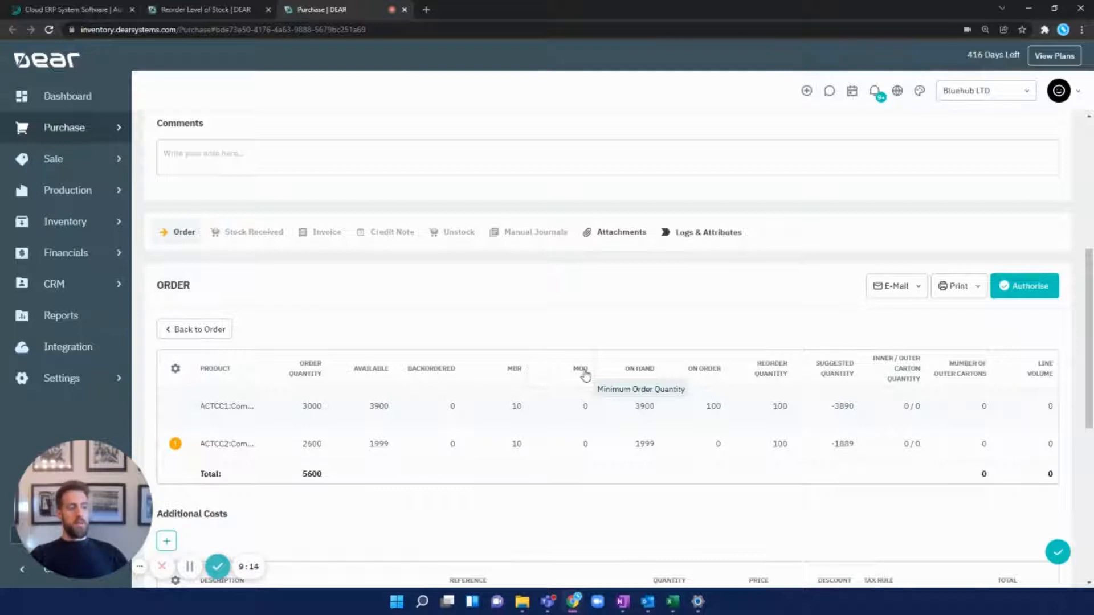
pyautogui.click(176, 445)
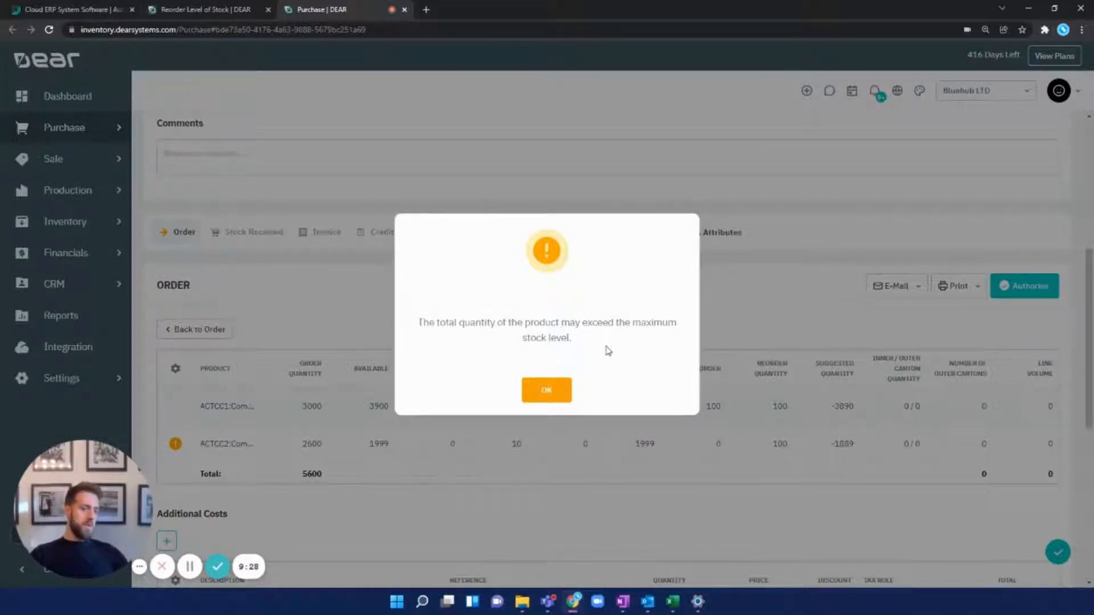
pyautogui.click(564, 396)
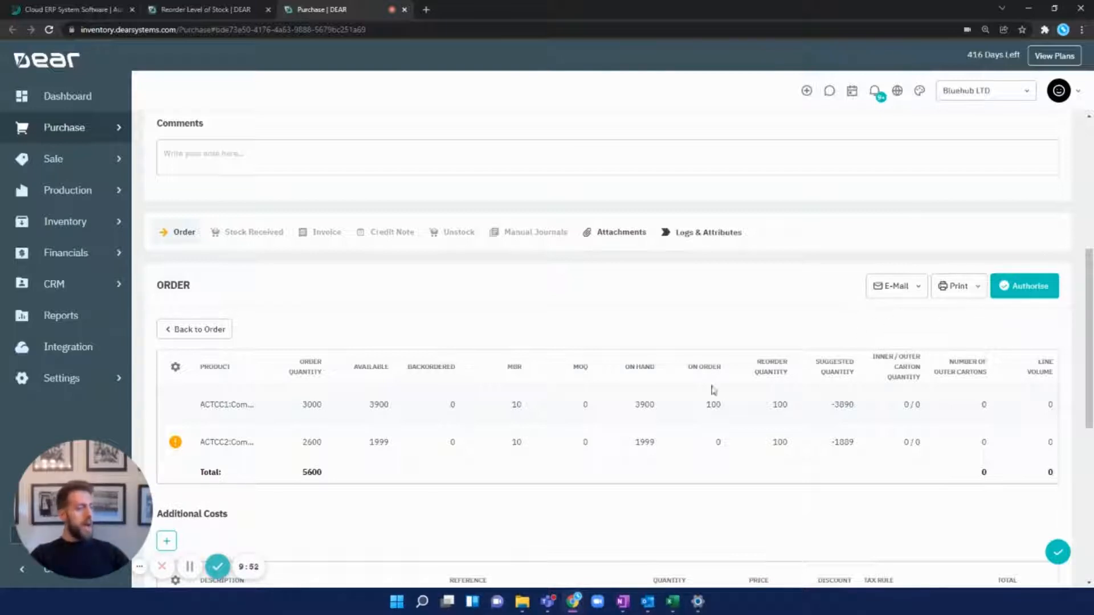
pyautogui.click(195, 331)
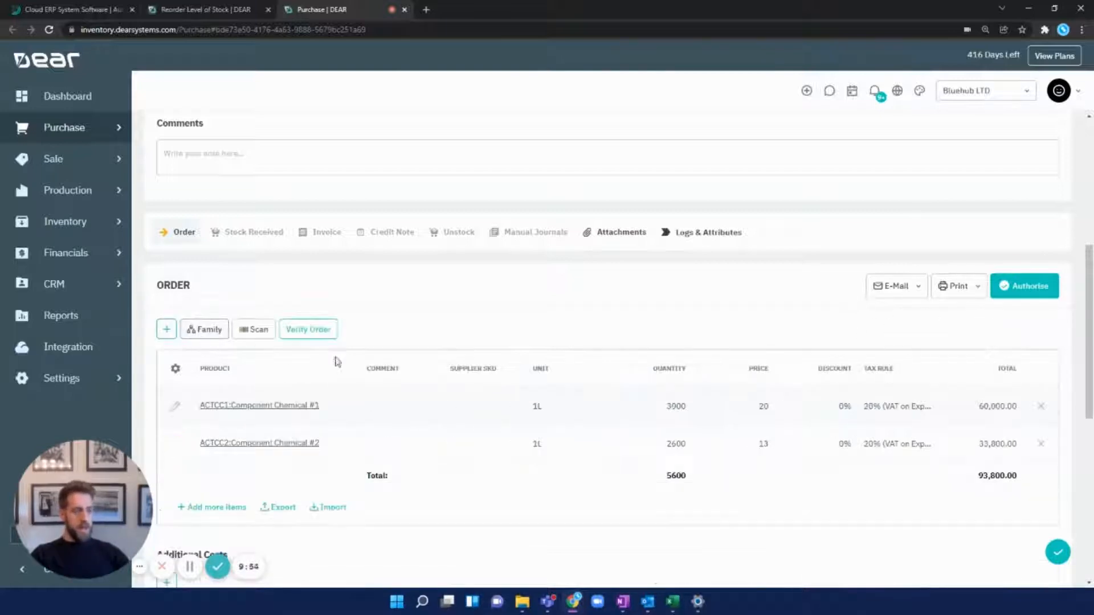
# Set the quantity of Component Chemical #2 to 260 and verify the order lines again
pyautogui.click(672, 447)
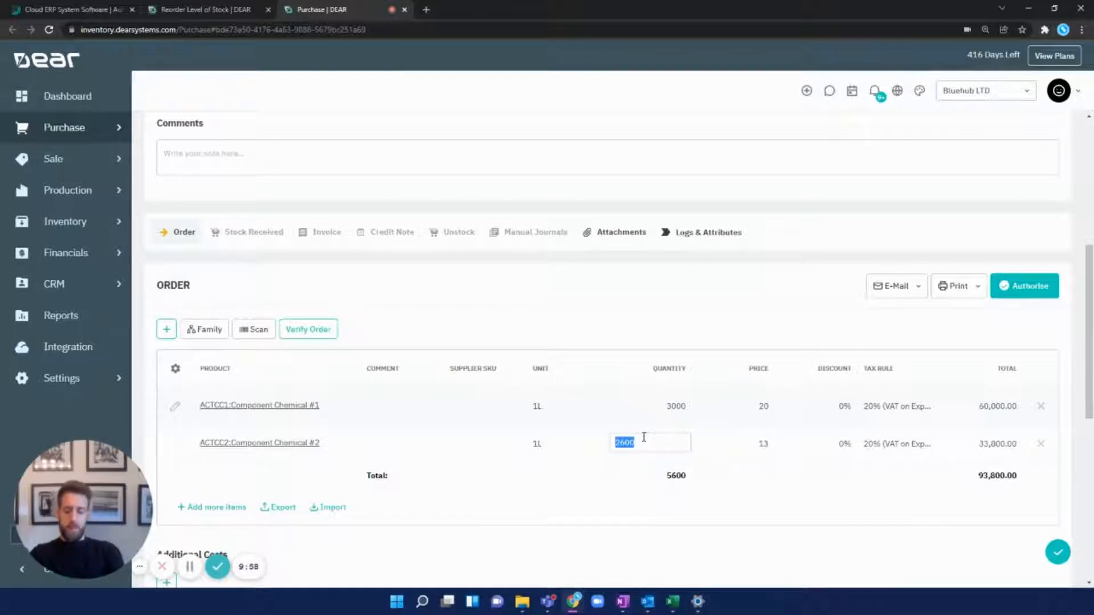
pyautogui.write('20')
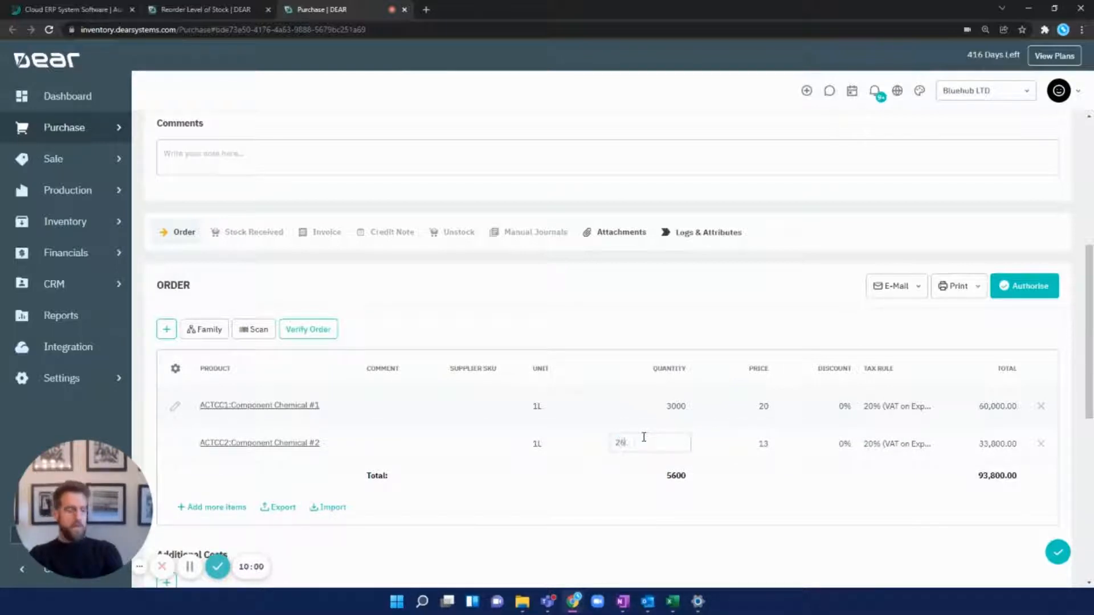
pyautogui.click(638, 294)
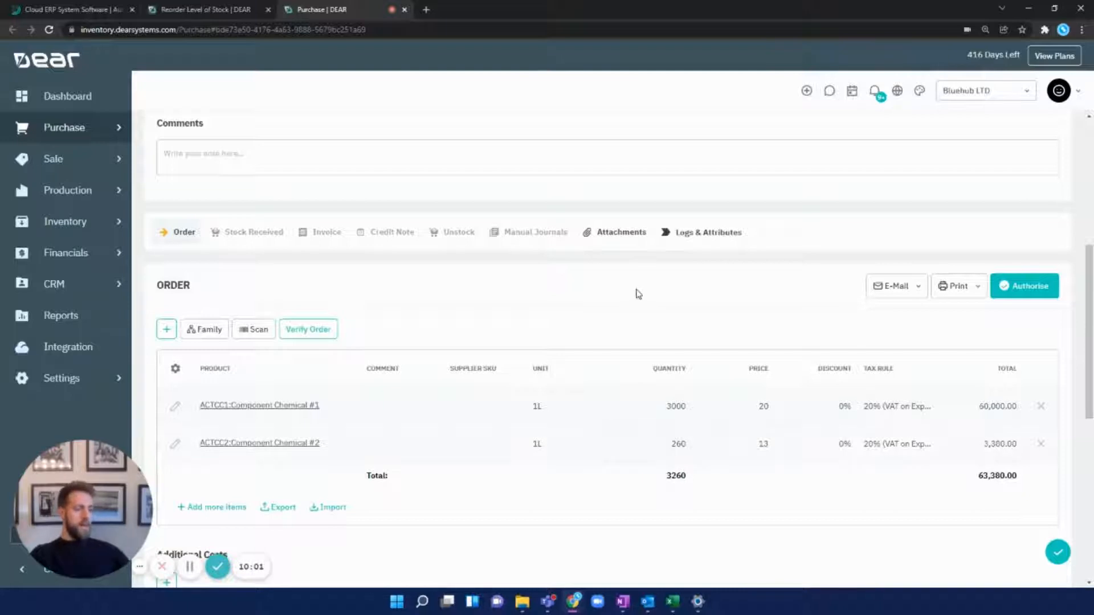
pyautogui.click(302, 330)
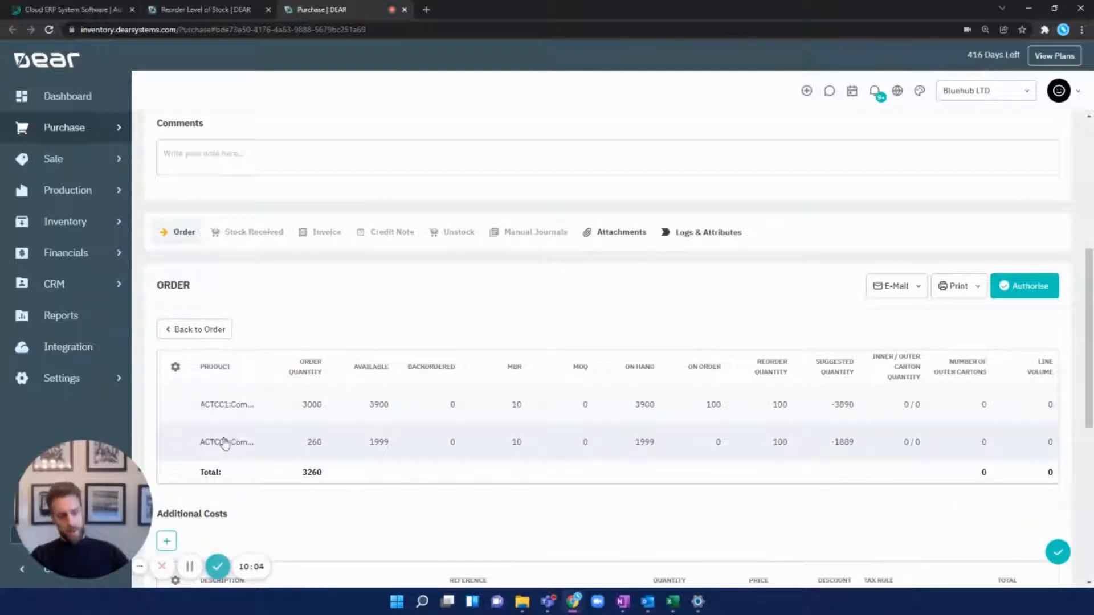
pyautogui.click(190, 329)
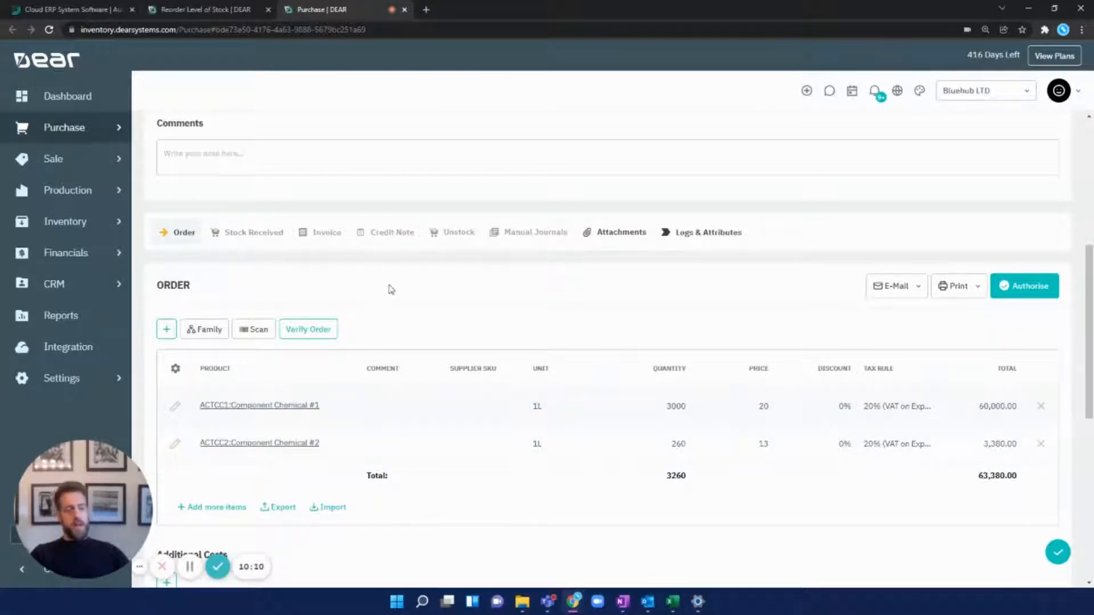
# Review the purchase order's details and stages, then authorise and approve the order
pyautogui.scroll(3, 391, 288)
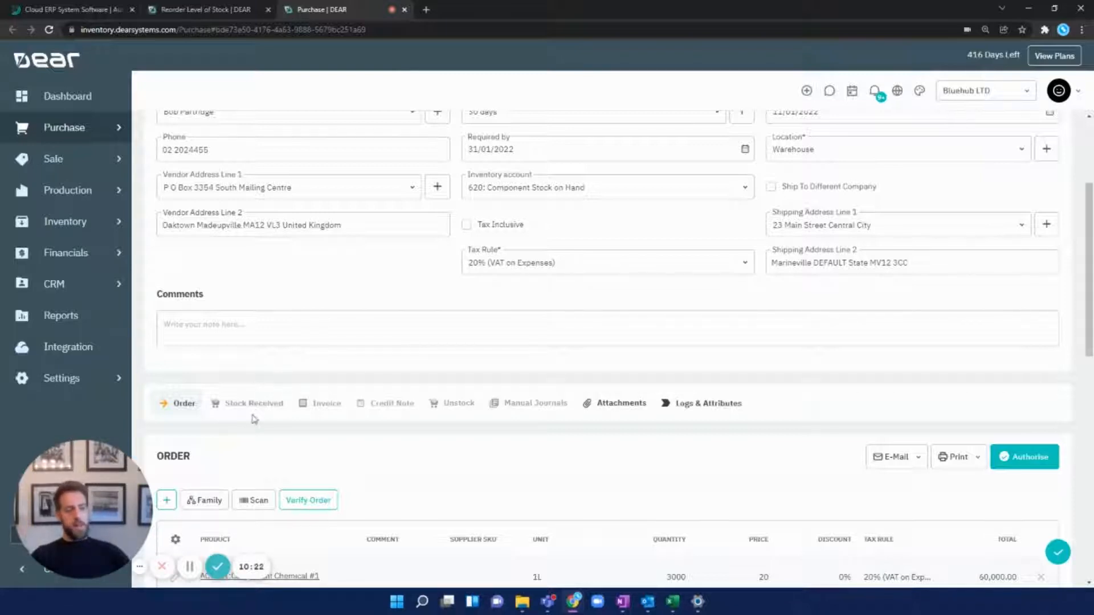
pyautogui.scroll(2, 253, 419)
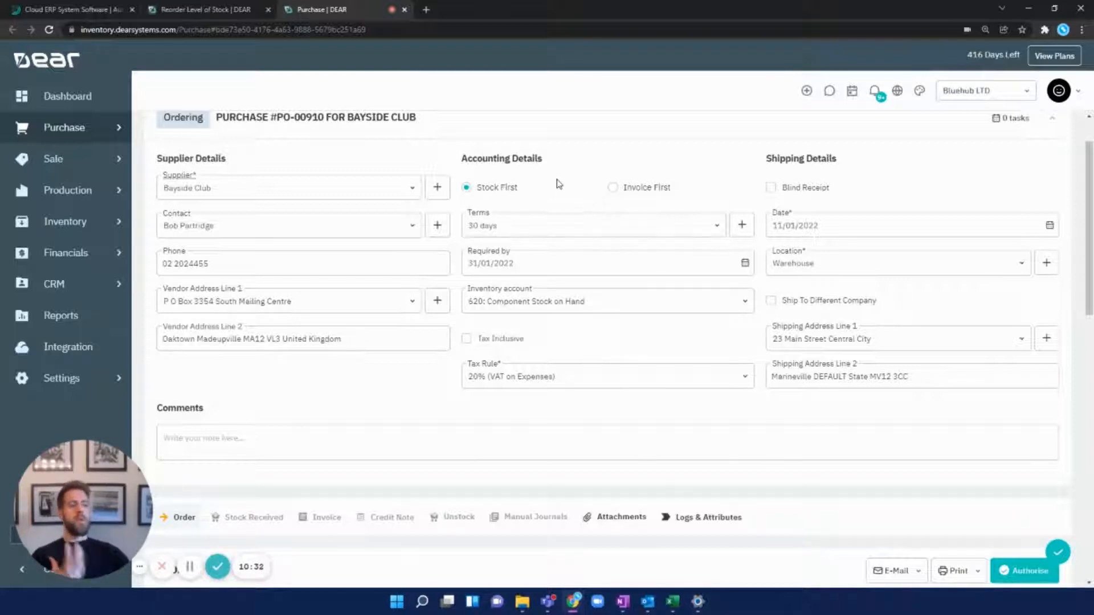
pyautogui.scroll(-4, 552, 184)
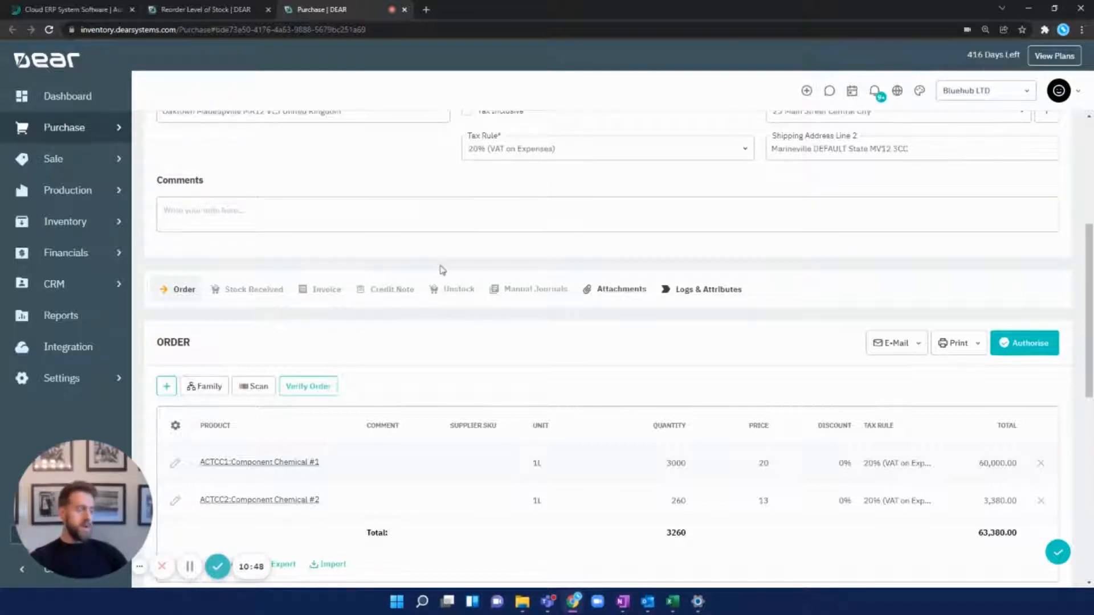
pyautogui.click(1017, 349)
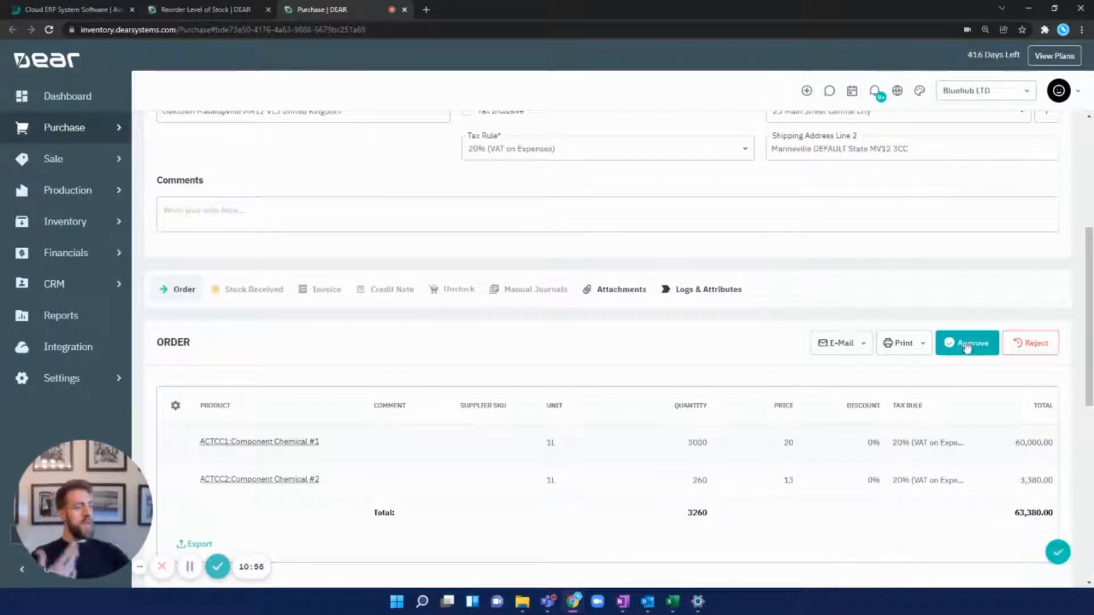
pyautogui.click(966, 347)
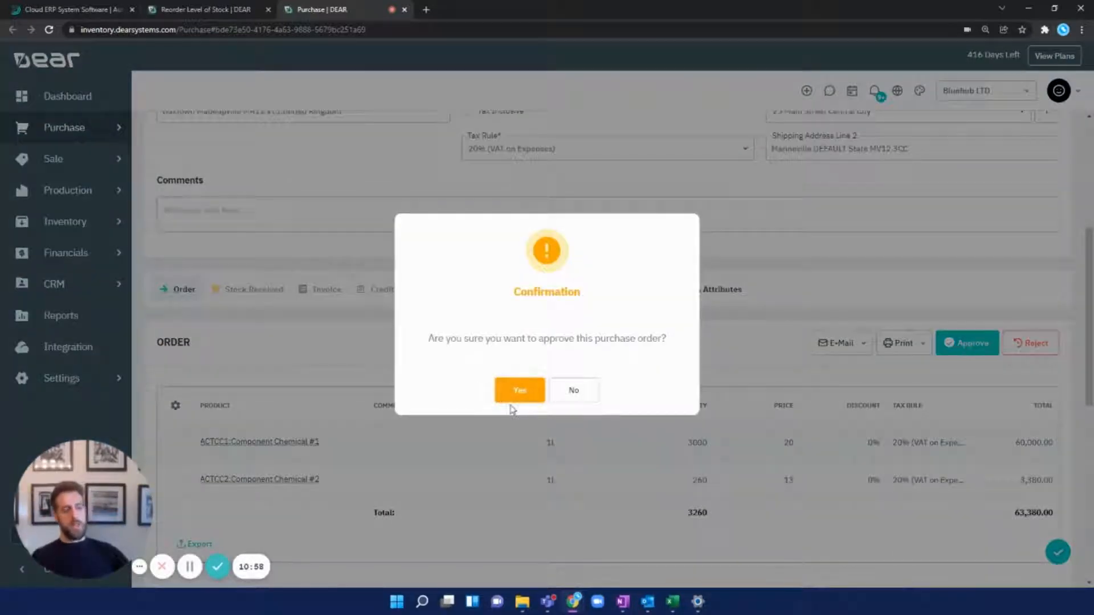
pyautogui.click(513, 398)
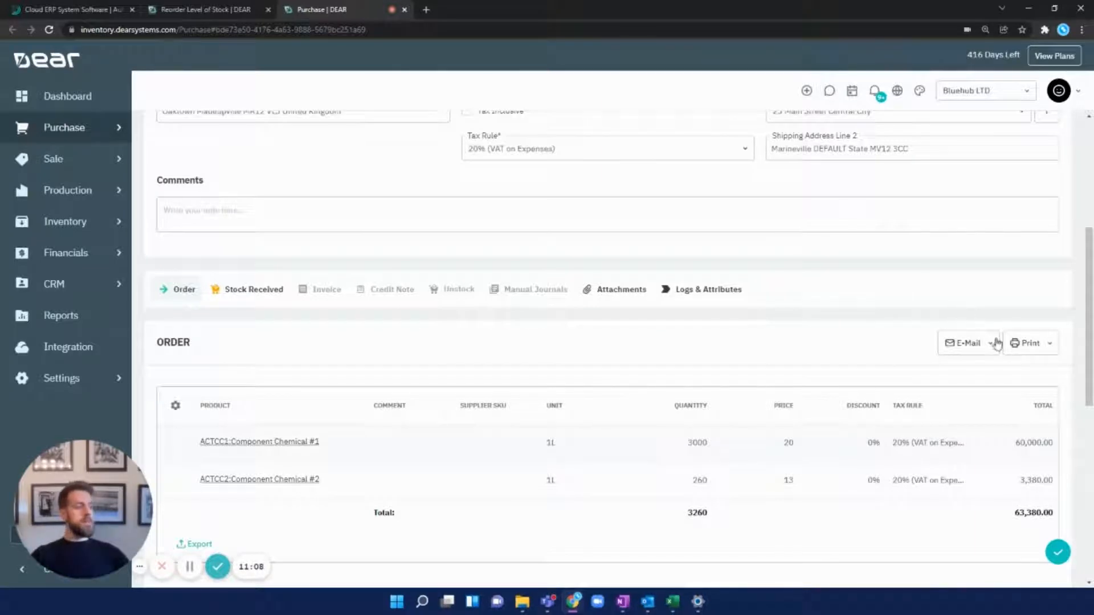
# Prepare the purchase order email to Bayside Club, look through its template, and download the attached purchase order PDF
pyautogui.click(1031, 344)
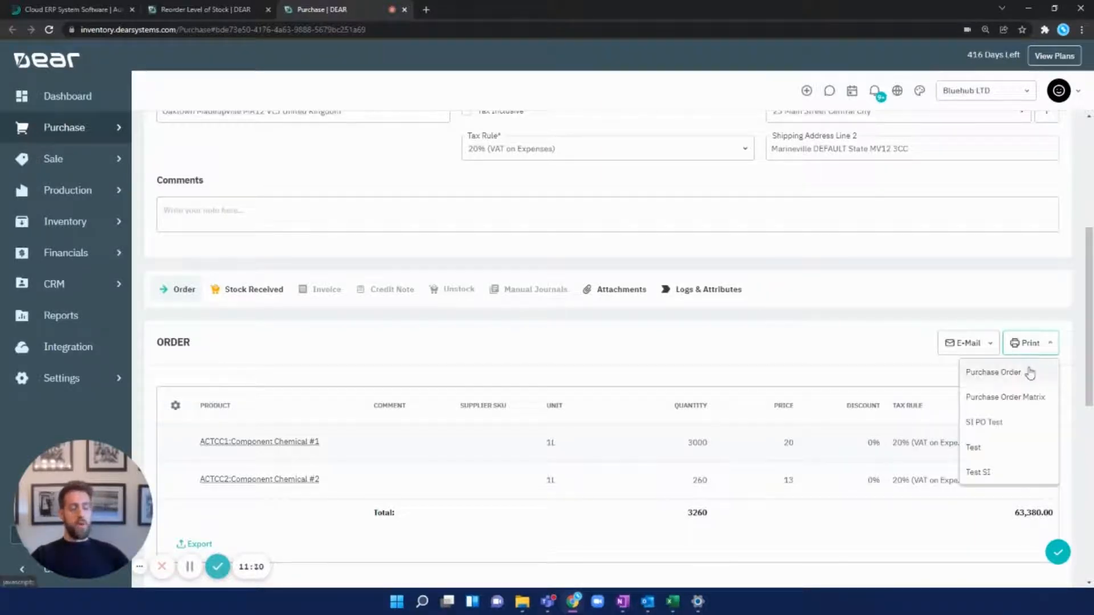
pyautogui.click(988, 346)
pyautogui.click(969, 373)
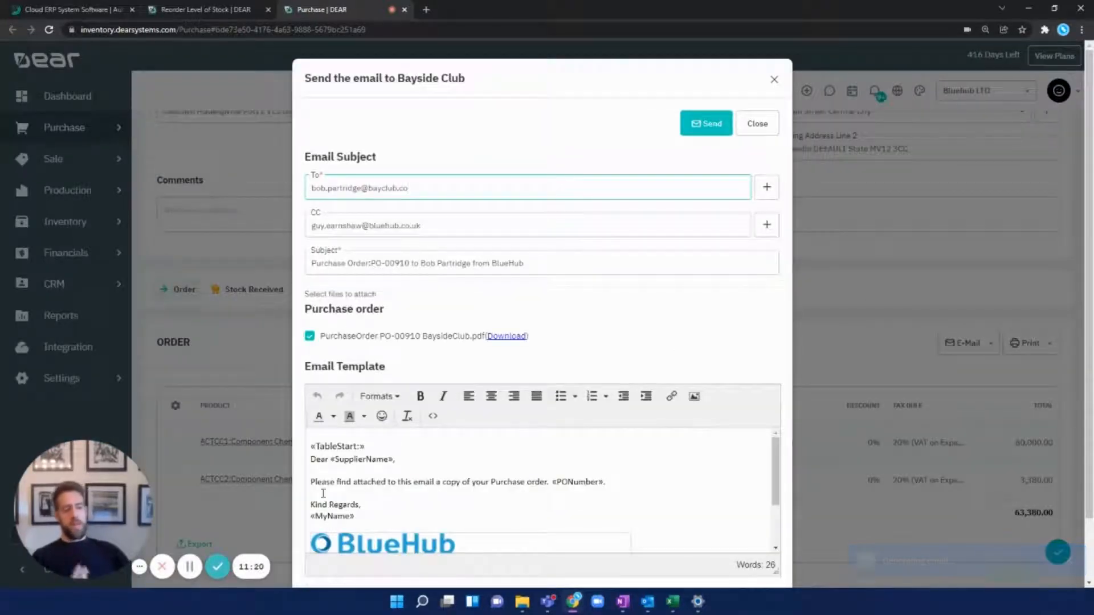
pyautogui.scroll(-2, 394, 511)
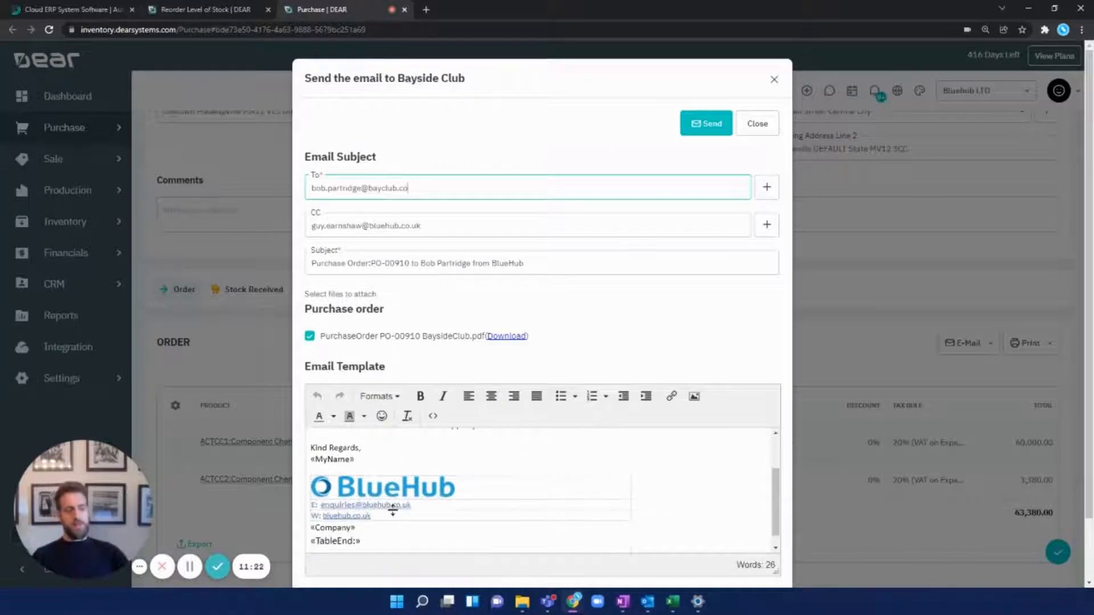
pyautogui.scroll(3, 392, 507)
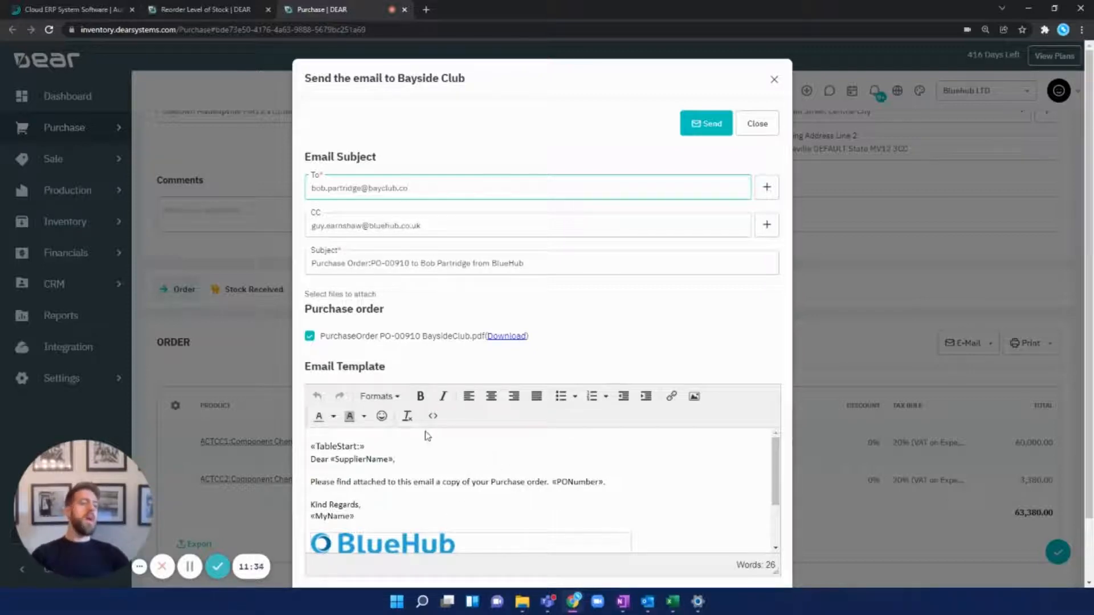
pyautogui.click(492, 338)
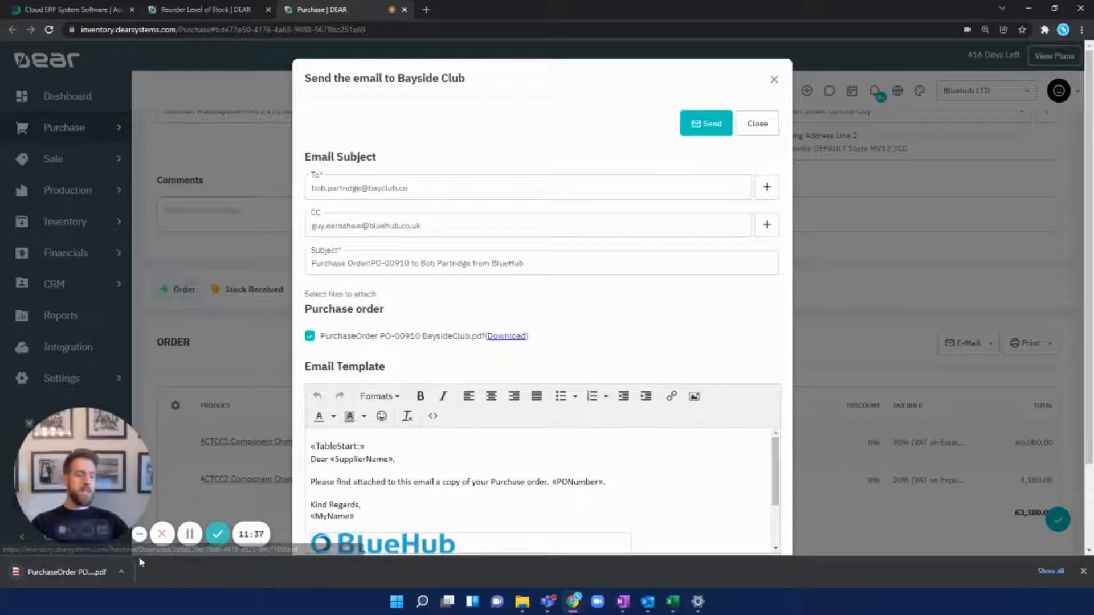
# Open the downloaded purchase order PDF, review its contents, and close both the PDF and the supplier email without sending
pyautogui.click(88, 577)
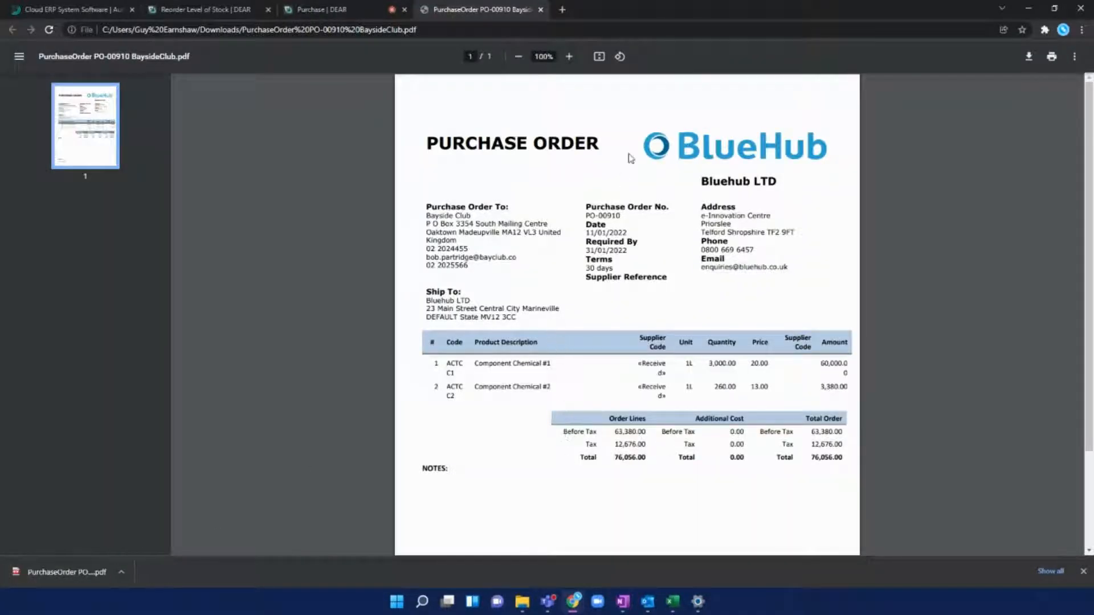
pyautogui.click(540, 9)
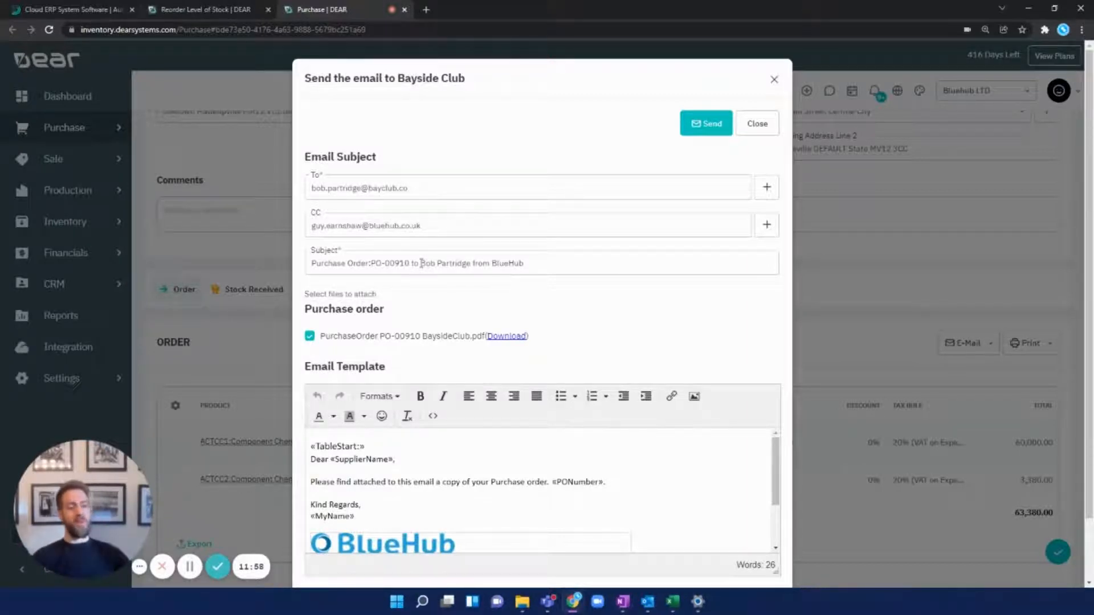
pyautogui.click(774, 81)
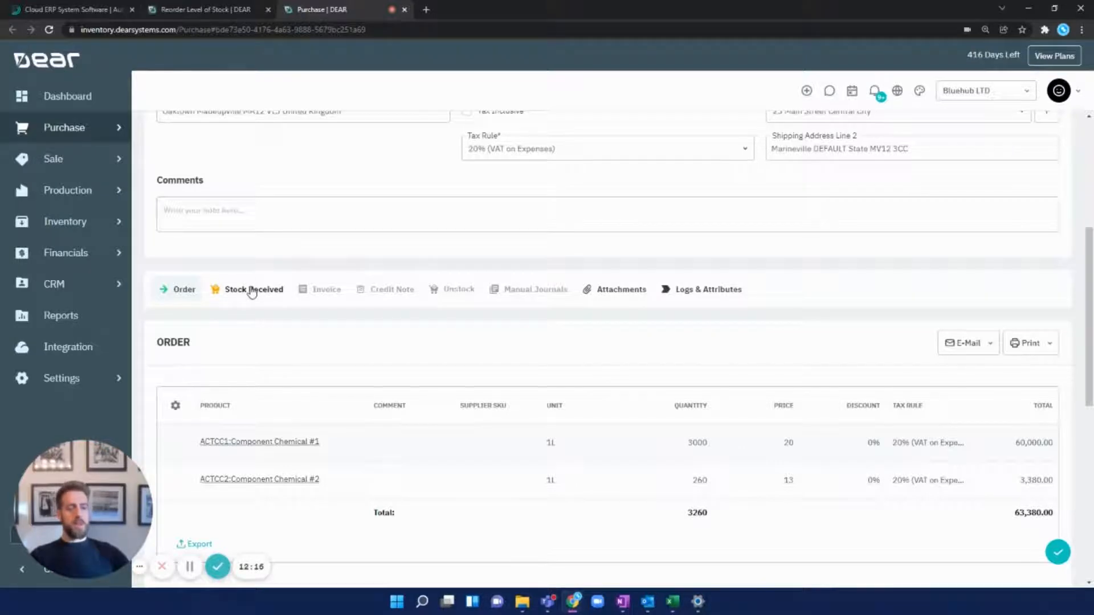
# Copy the order lines into the Stock Received stage and set Component Chemical #1's location to Warehouse: 12
pyautogui.click(253, 292)
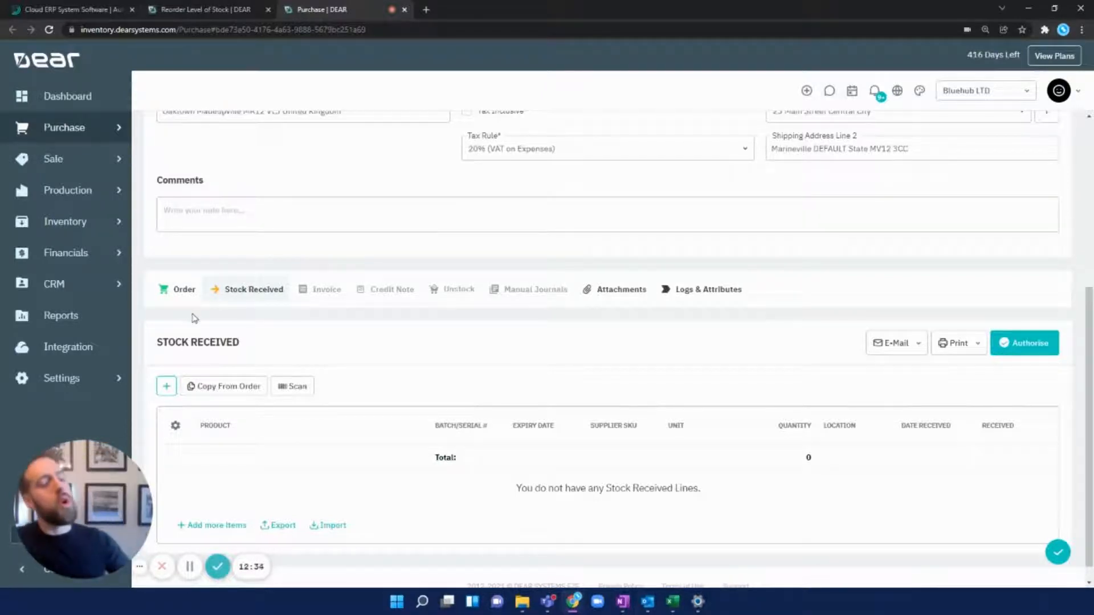
pyautogui.click(233, 393)
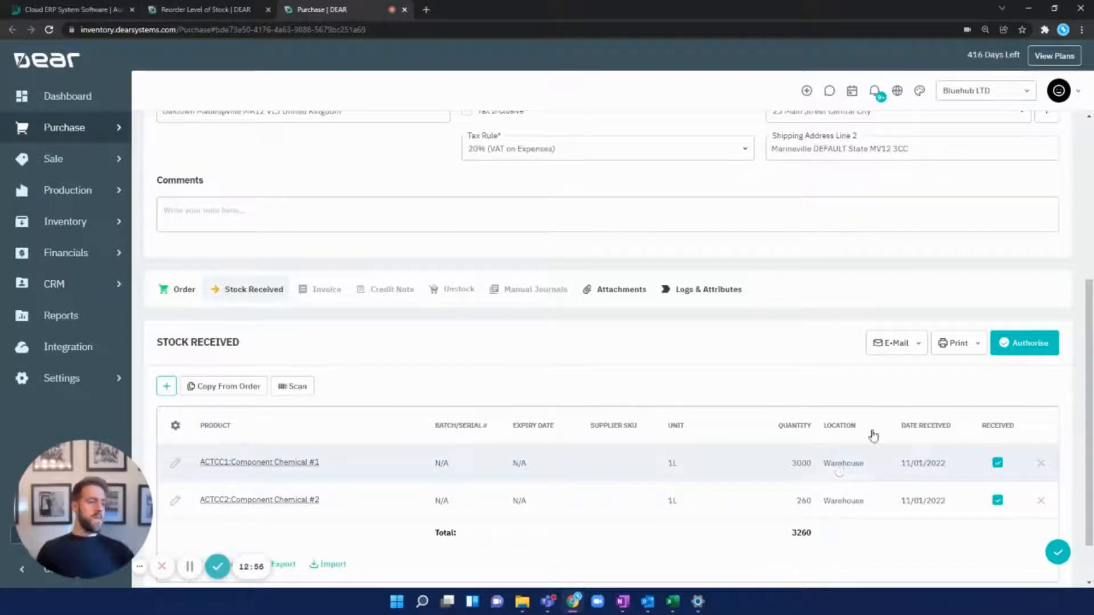
pyautogui.click(880, 463)
pyautogui.click(884, 462)
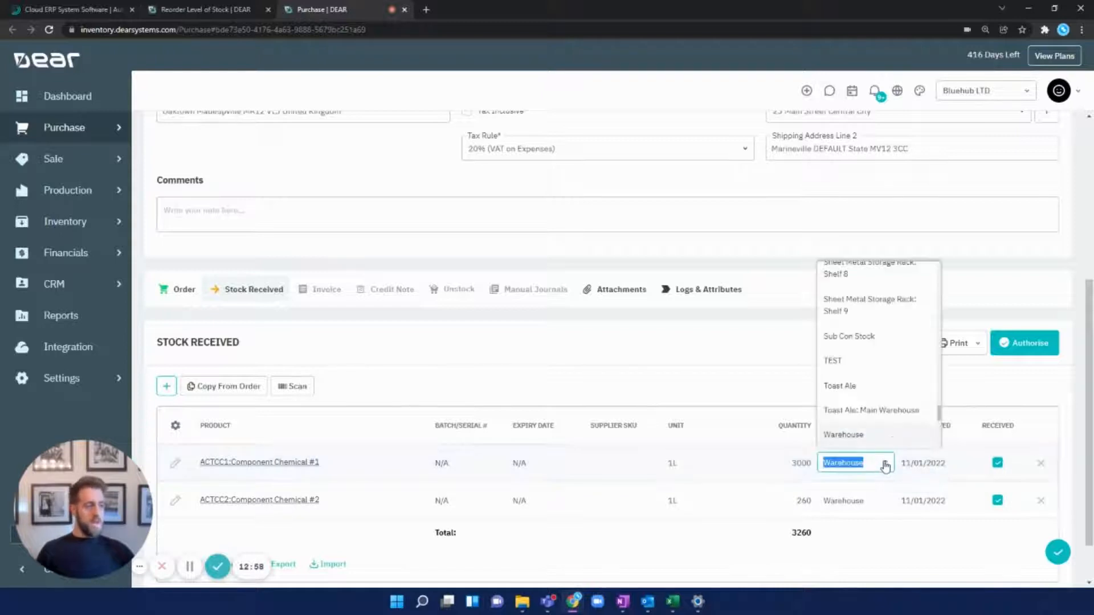
pyautogui.scroll(-1, 892, 439)
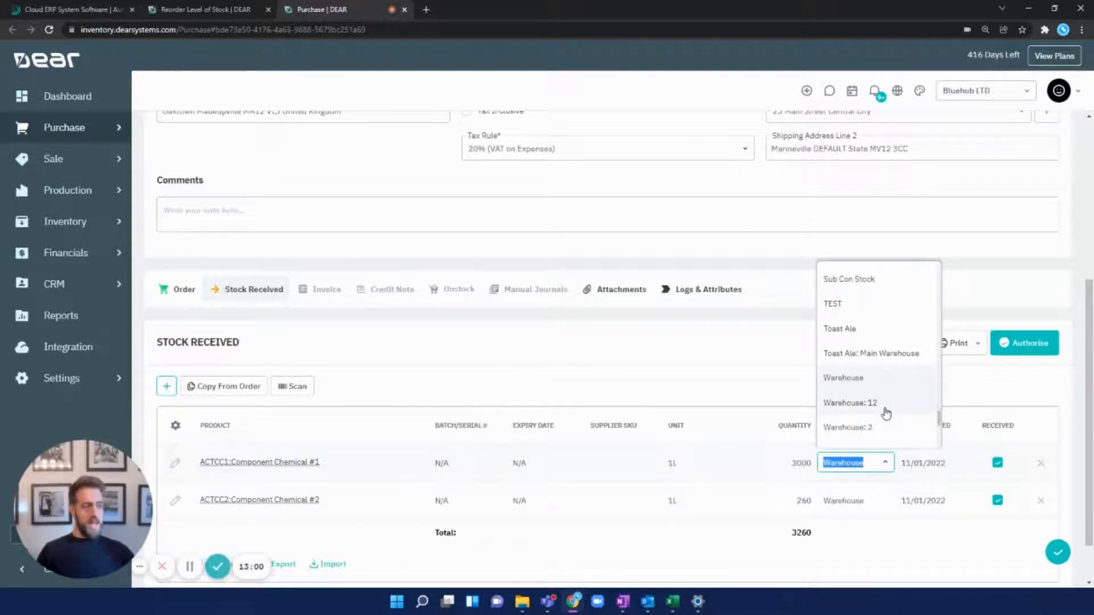
pyautogui.click(885, 413)
# Set Component Chemical #2's receiving location to Warehouse: A12 and authorise the received stock
pyautogui.click(875, 501)
pyautogui.click(885, 500)
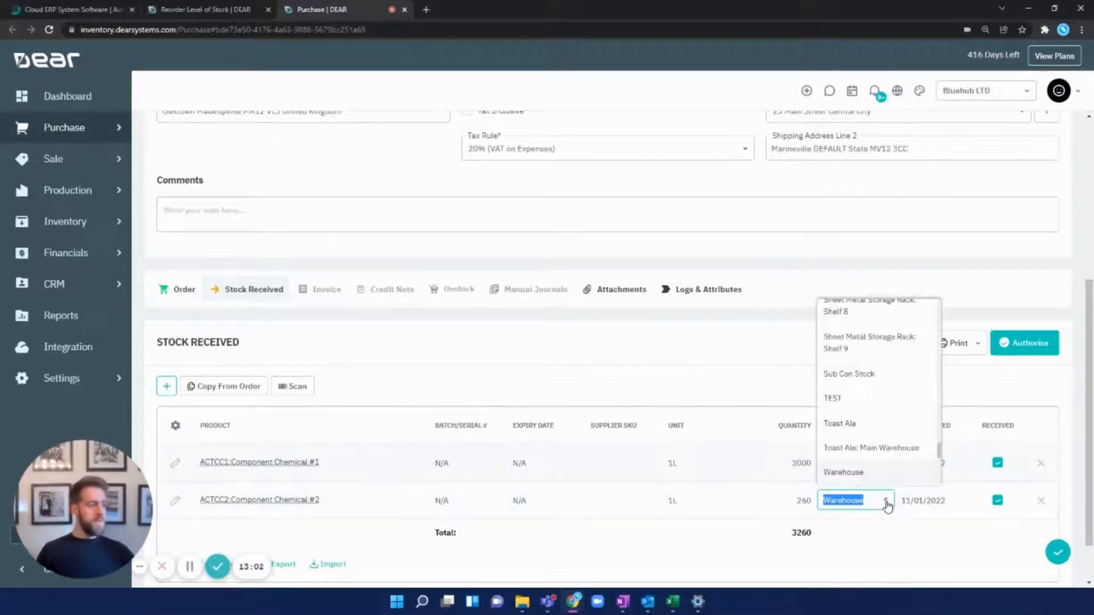
pyautogui.scroll(-2, 873, 458)
pyautogui.click(876, 483)
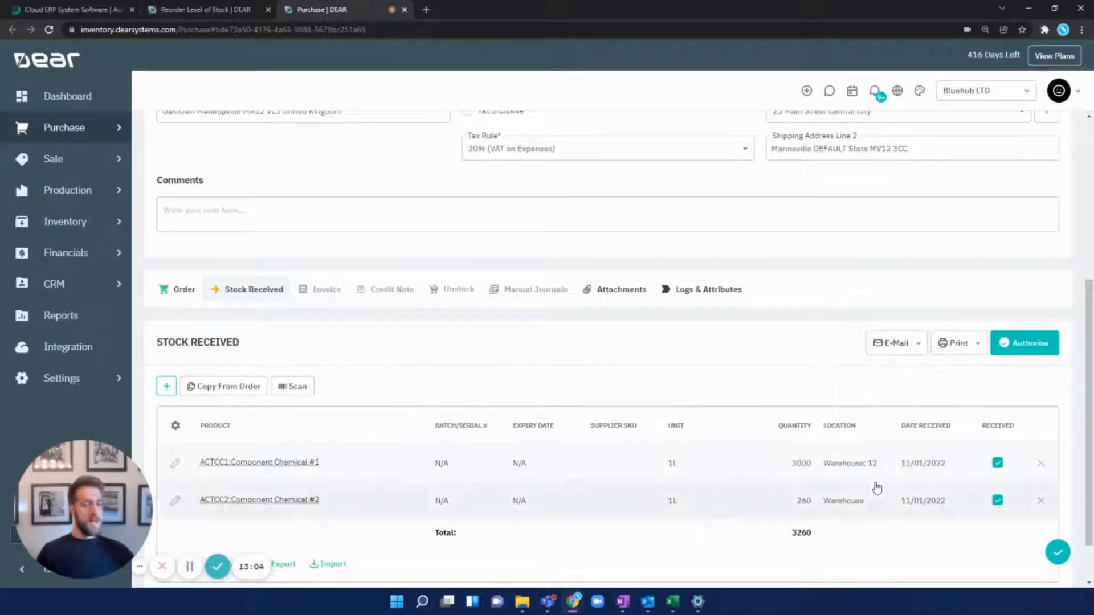
pyautogui.click(868, 502)
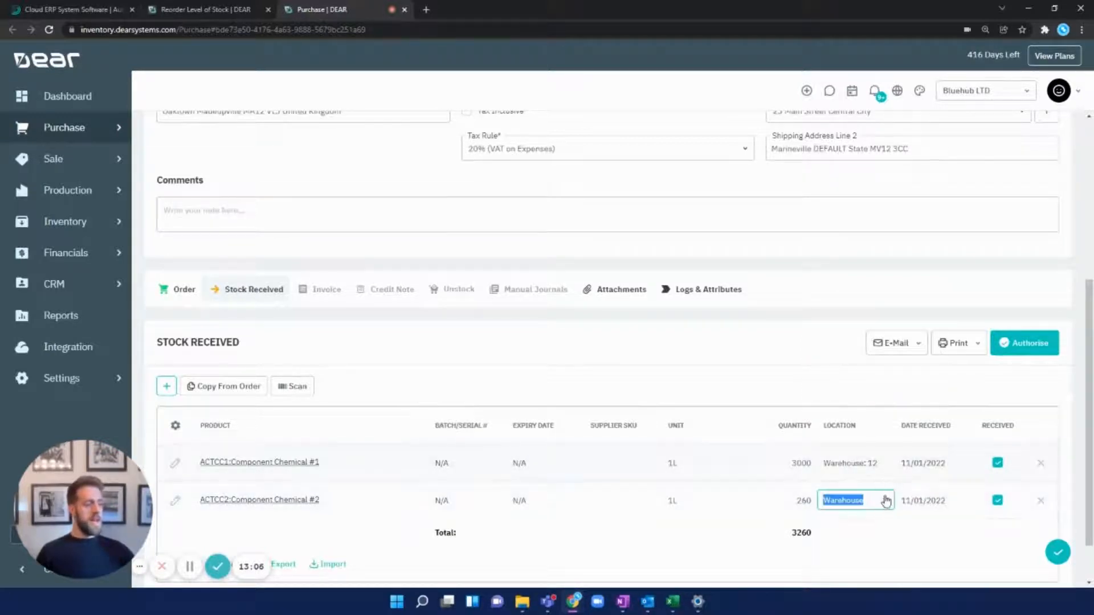
pyautogui.click(885, 500)
pyautogui.scroll(-2, 860, 459)
pyautogui.click(859, 432)
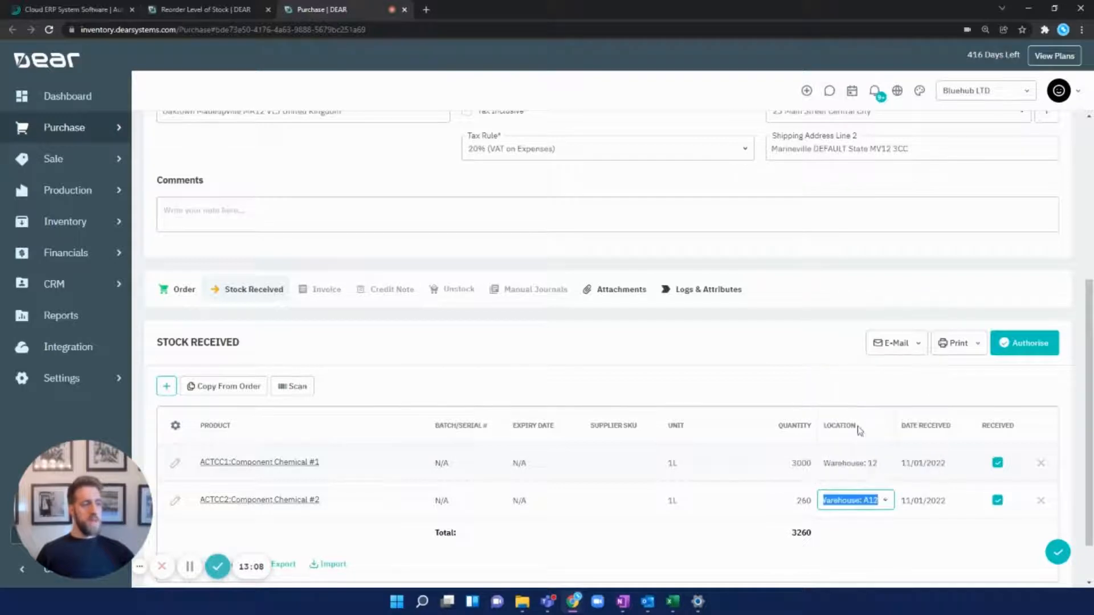
pyautogui.click(778, 384)
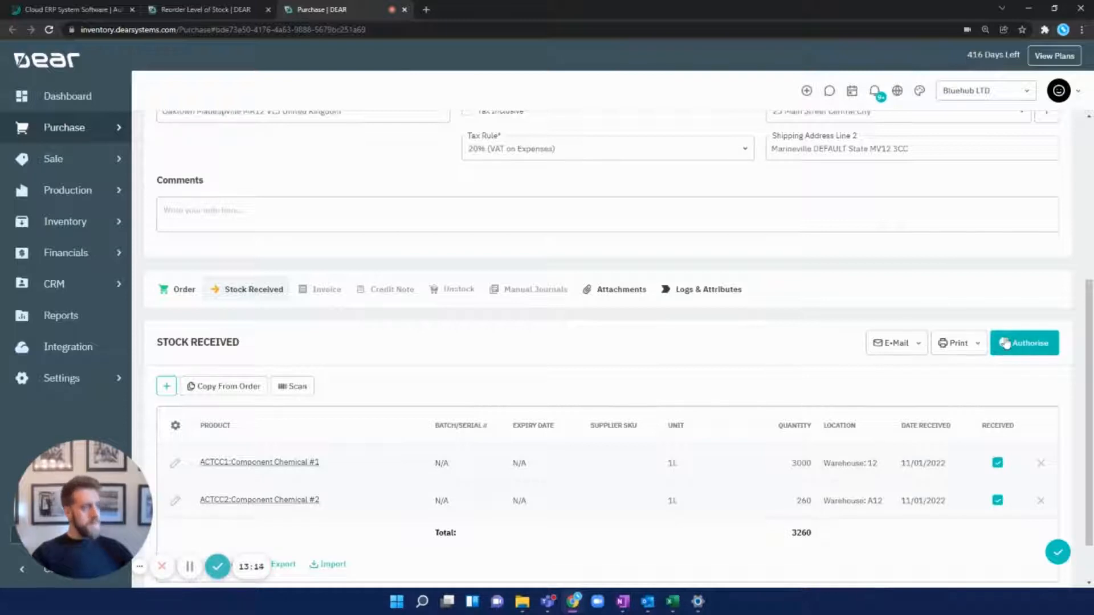
pyautogui.click(974, 345)
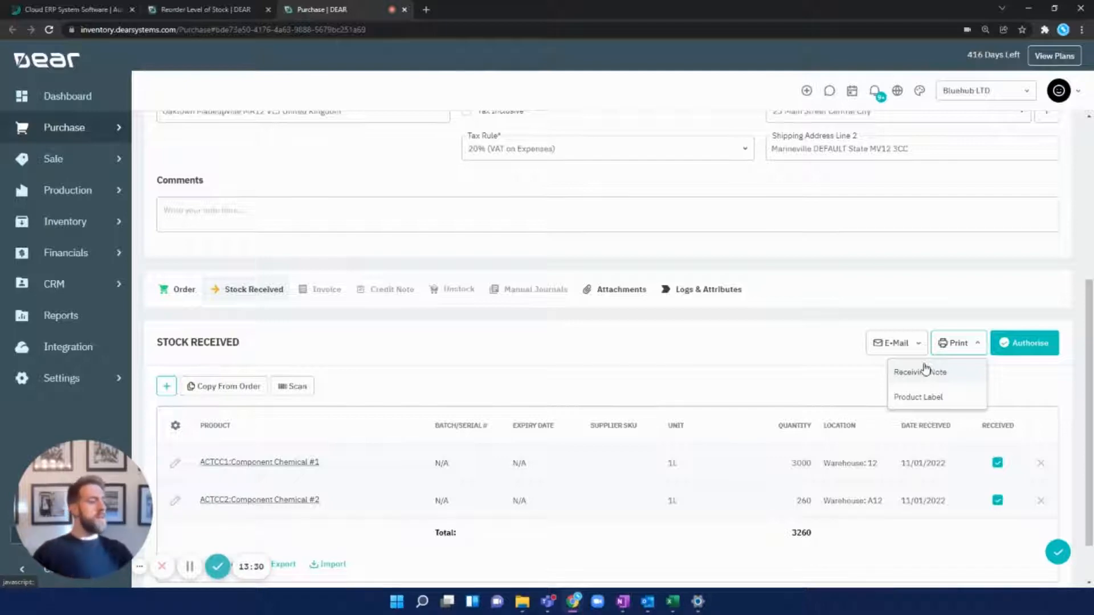
pyautogui.click(1038, 345)
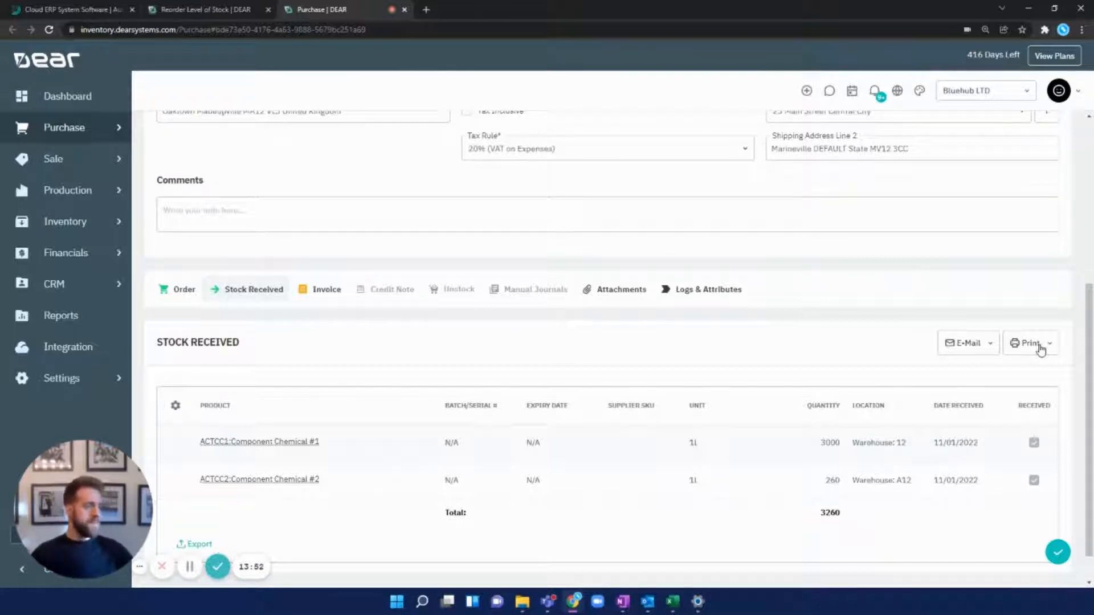
# Open the purchase's Invoice stage, enter the supplier's invoice number, and set the invoice date to 11/01/2022
pyautogui.click(319, 290)
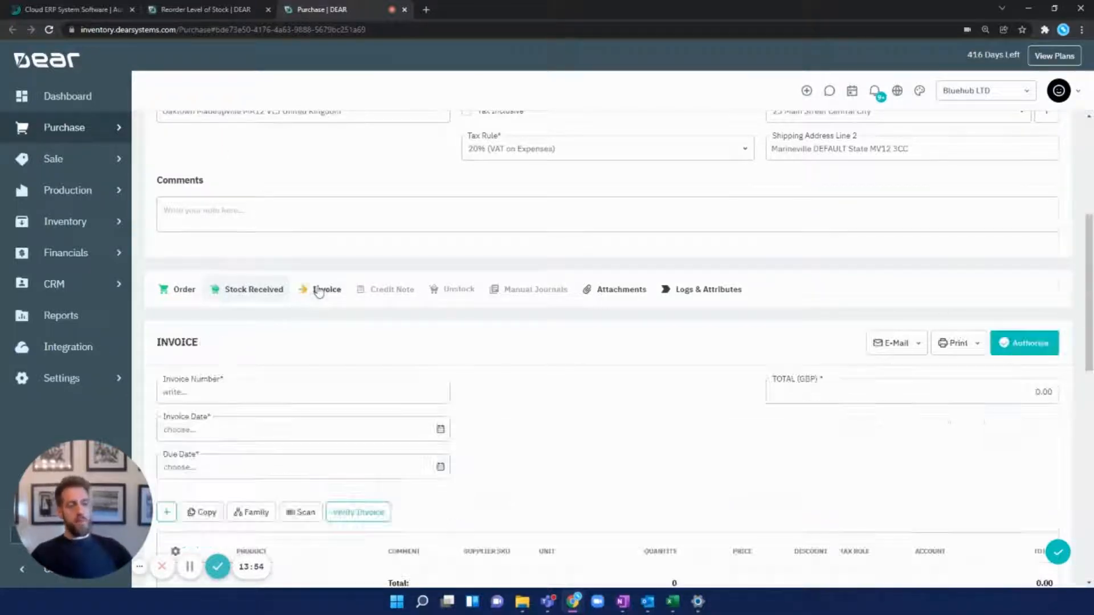
pyautogui.click(256, 384)
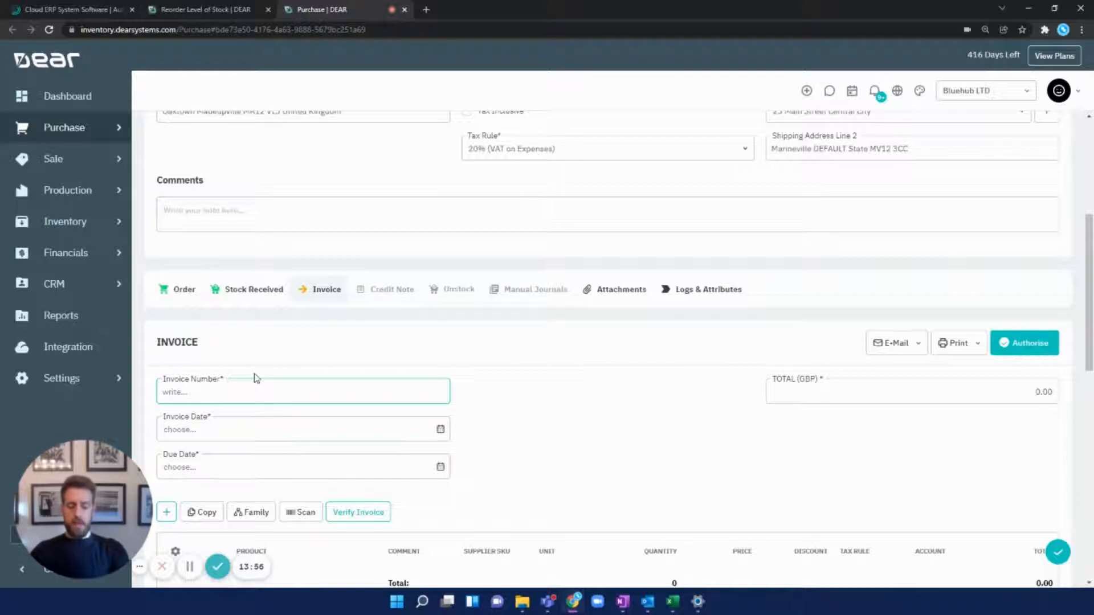
pyautogui.write('inv346346')
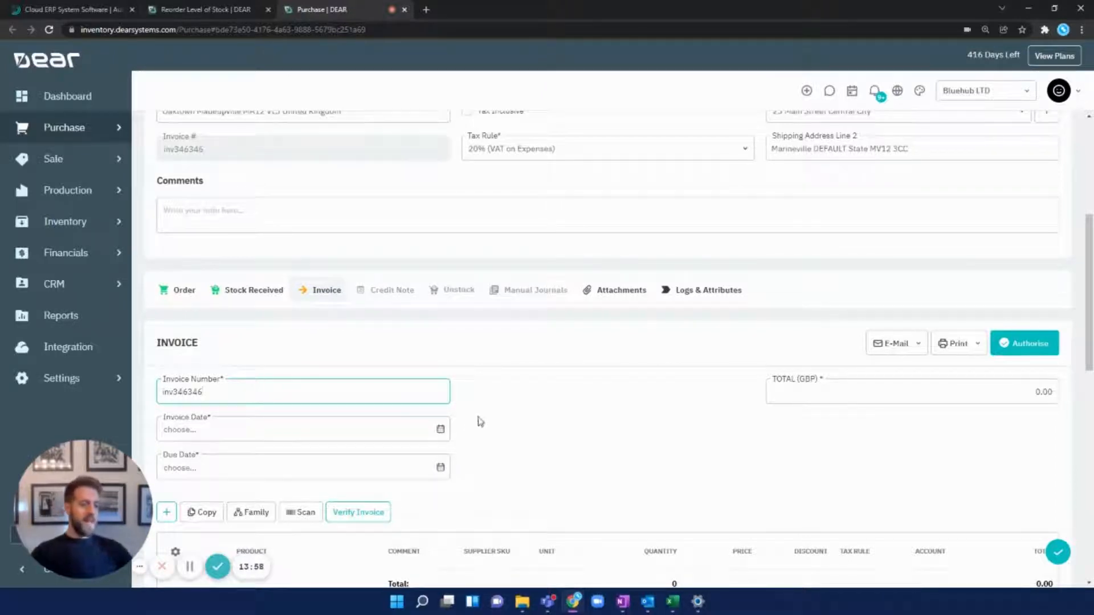
pyautogui.click(441, 428)
pyautogui.click(212, 325)
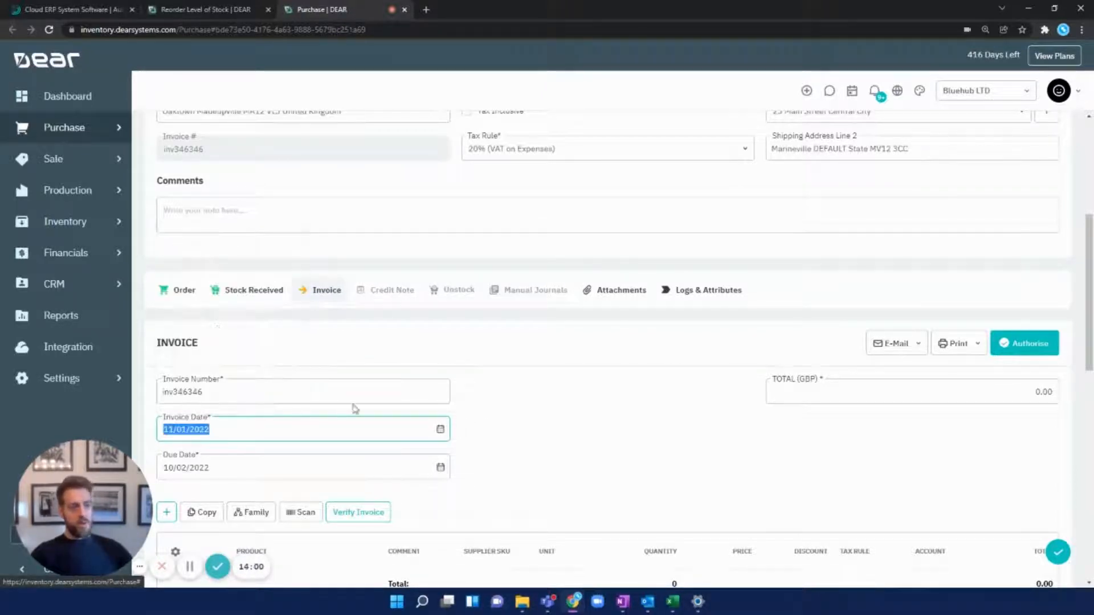
pyautogui.click(823, 472)
# Copy the purchase lines into the invoice and review them along with the Additional Costs section
pyautogui.scroll(-4, 821, 473)
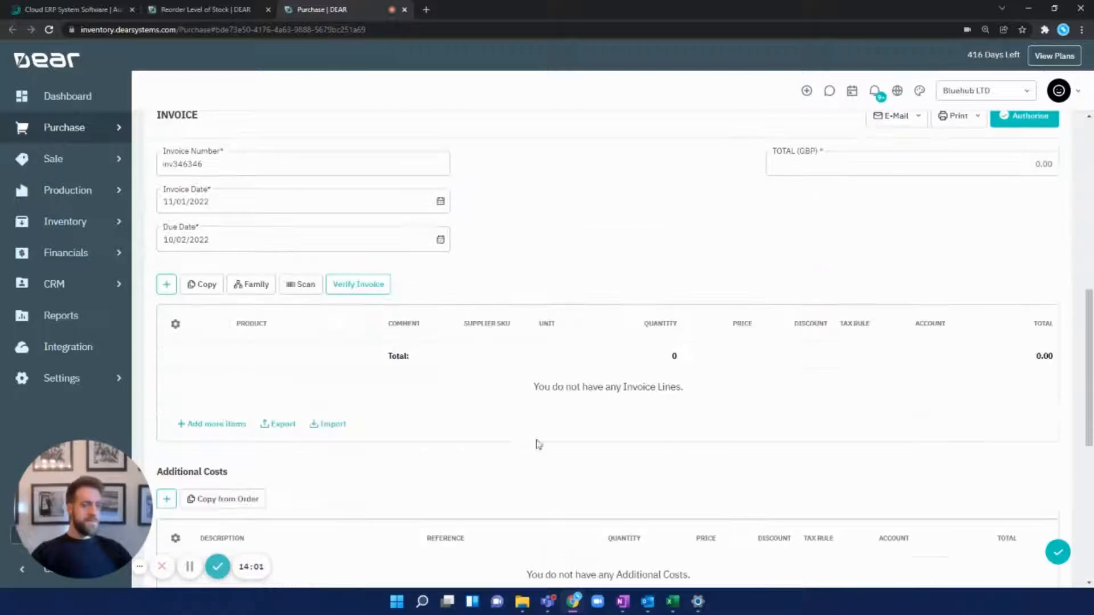
pyautogui.click(206, 285)
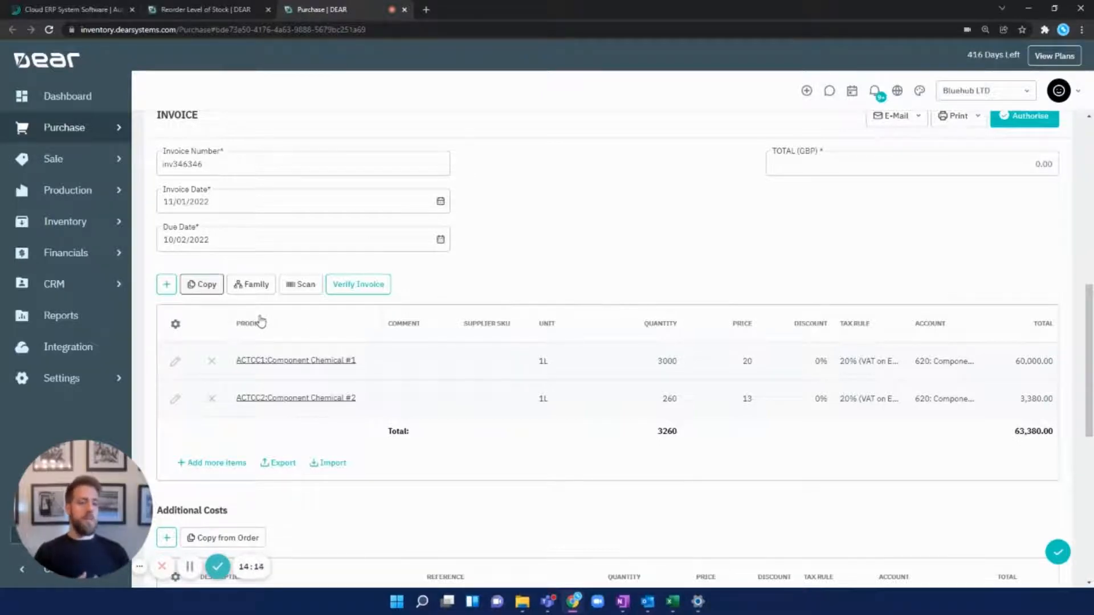
pyautogui.scroll(-1, 254, 310)
pyautogui.scroll(-1, 255, 310)
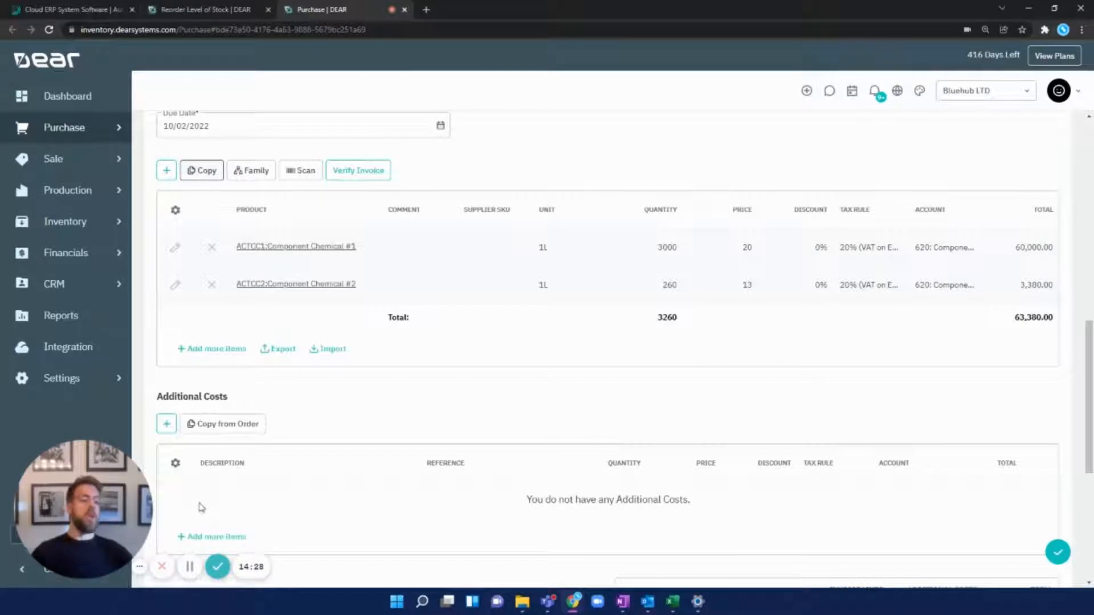
# Look over the invoice verification and freight cost view, return to the invoice, and authorise it
pyautogui.scroll(1, 303, 353)
pyautogui.scroll(3, 303, 353)
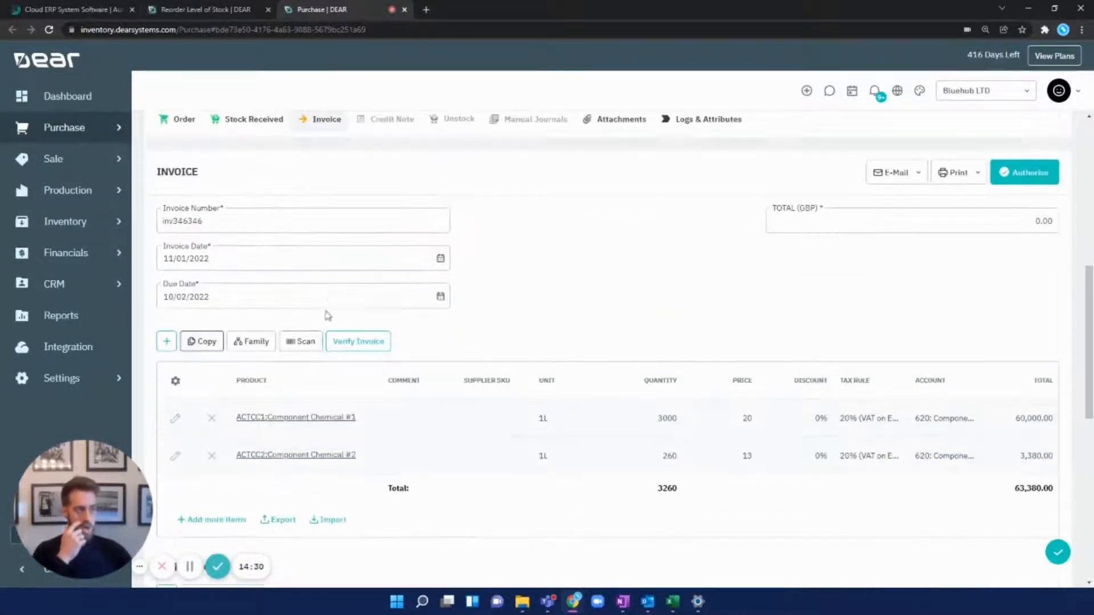
pyautogui.click(362, 344)
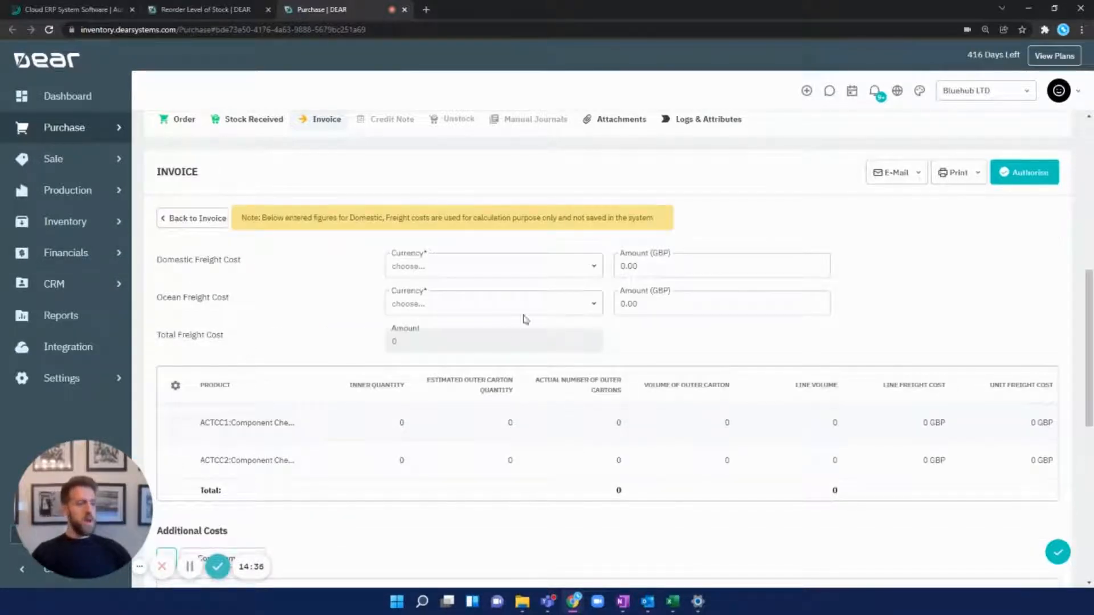
pyautogui.click(200, 221)
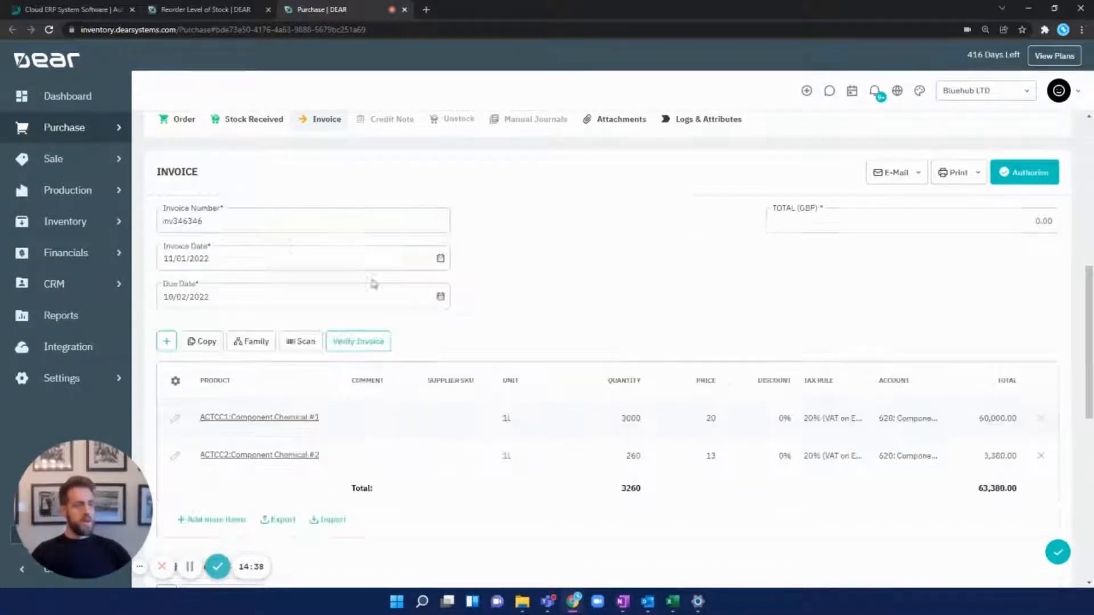
pyautogui.click(1040, 181)
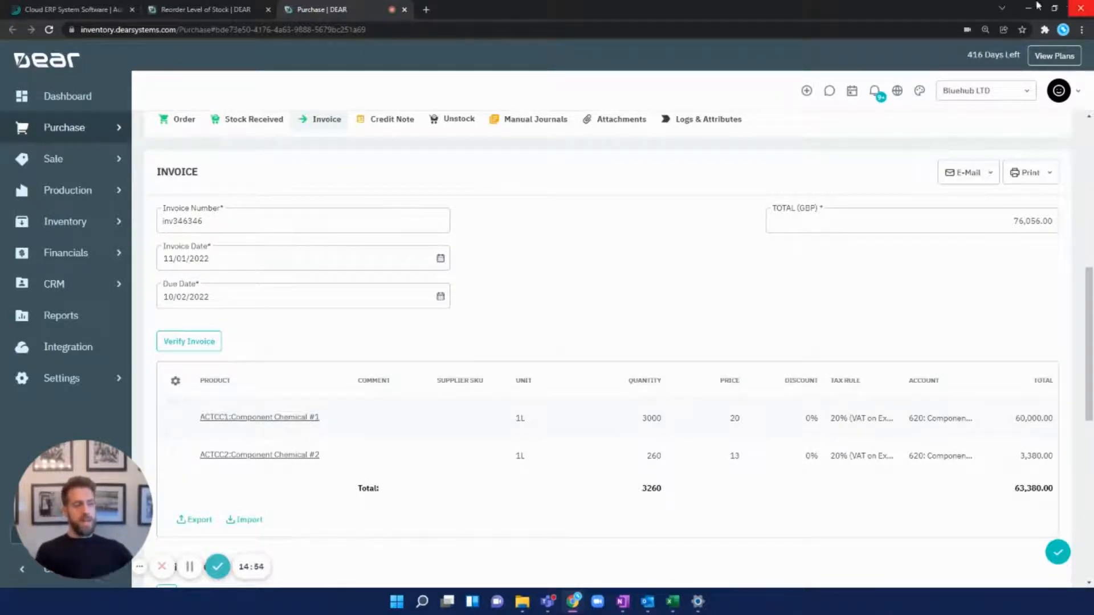
# Review the purchase's Logs & Attributes, including its additional attributes, activity log and posted transactions
pyautogui.scroll(2, 655, 198)
pyautogui.click(712, 233)
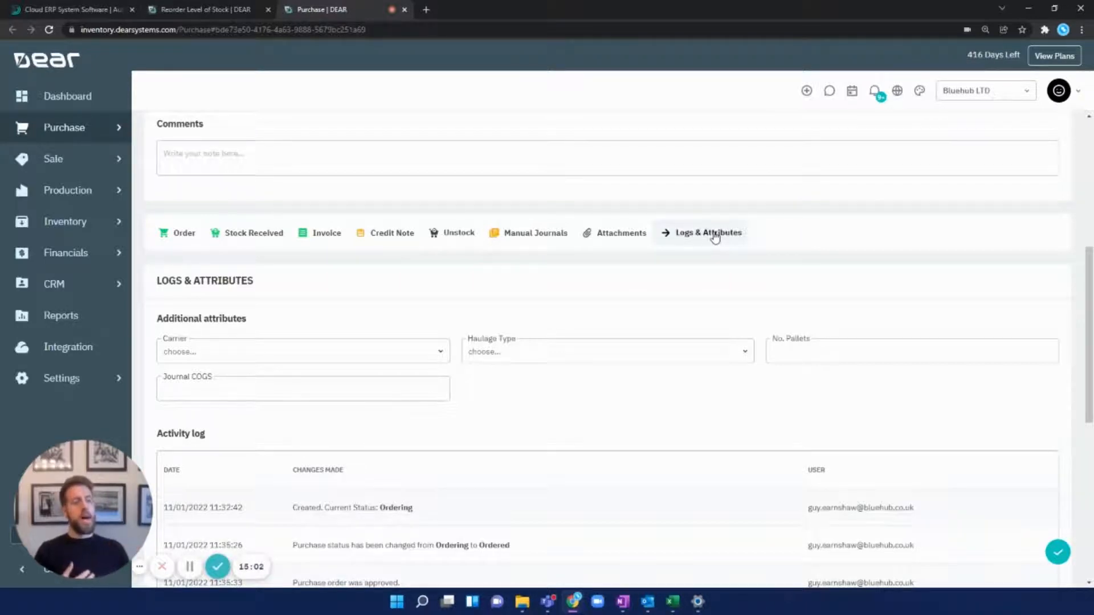
pyautogui.scroll(-2, 719, 342)
pyautogui.scroll(-1, 719, 358)
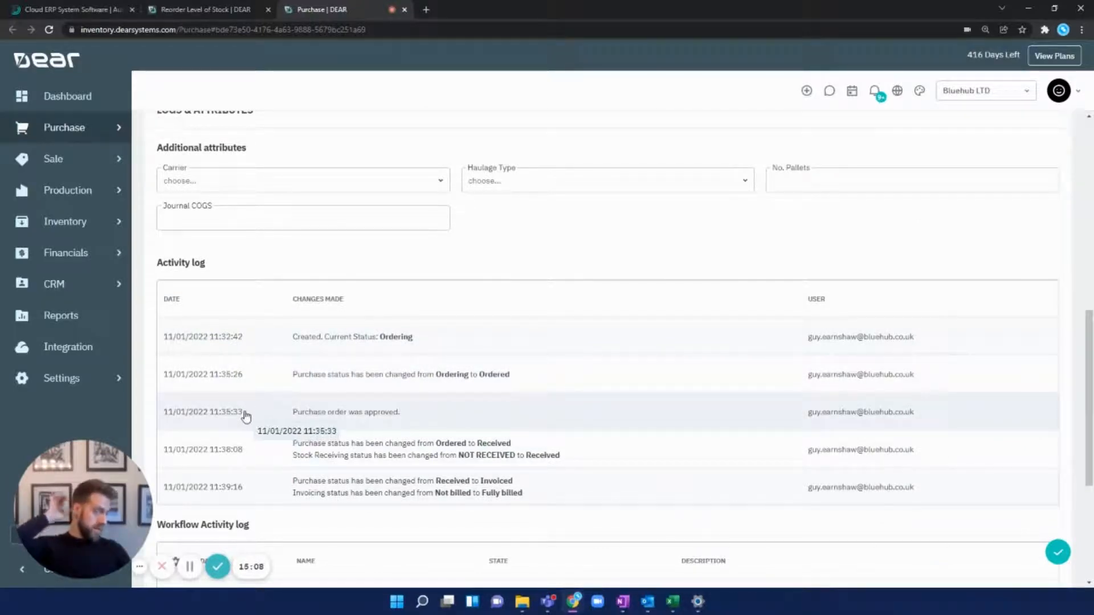
pyautogui.scroll(-4, 246, 421)
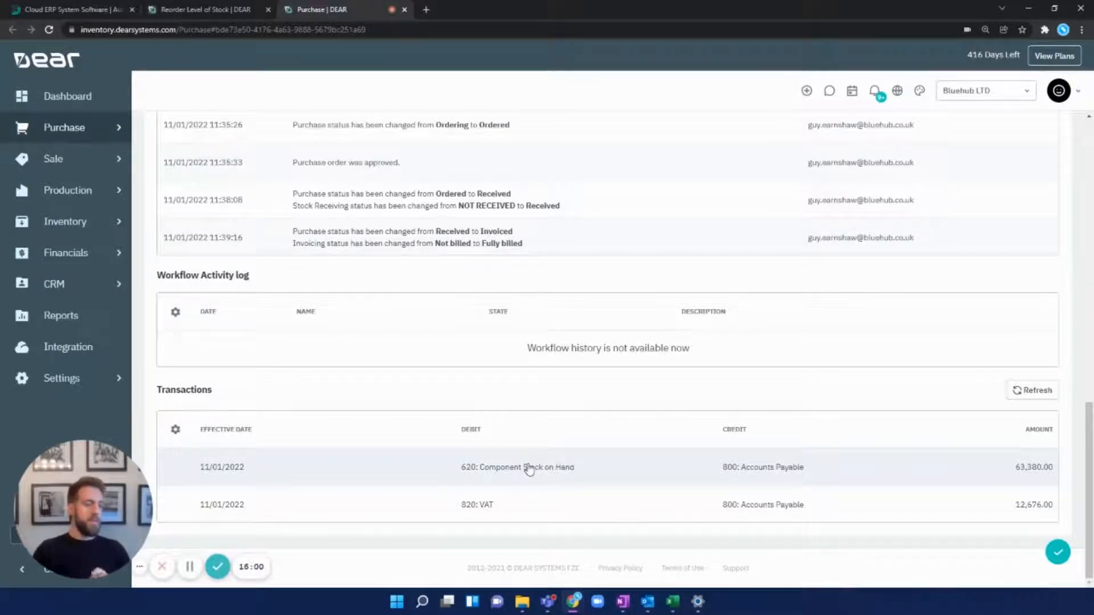
pyautogui.scroll(15, 601, 381)
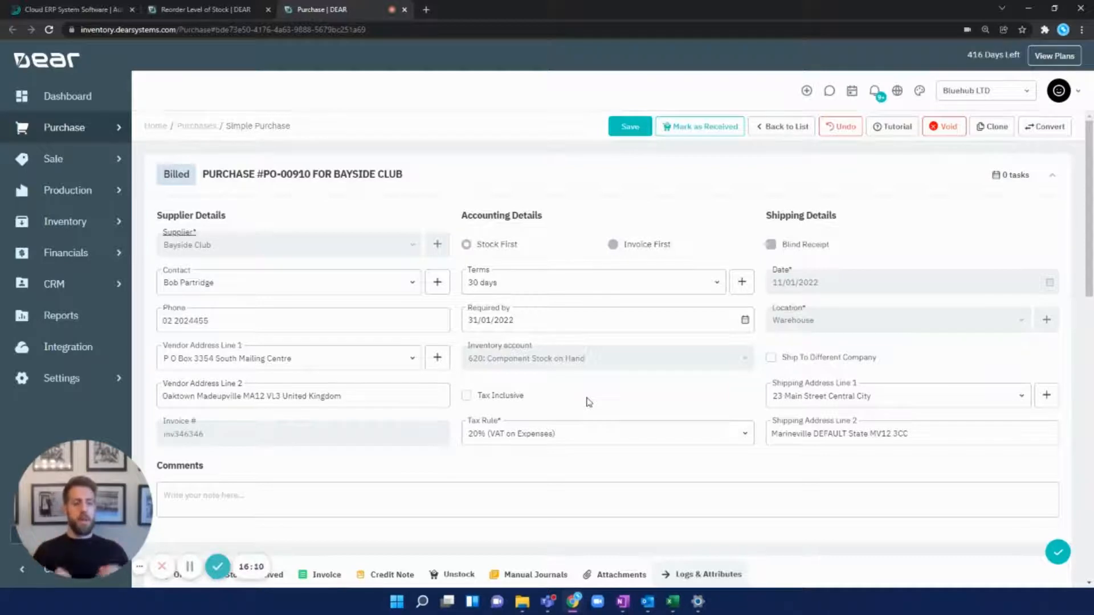
# Open the inventory's product list and export the Inventory List as a file
pyautogui.click(102, 225)
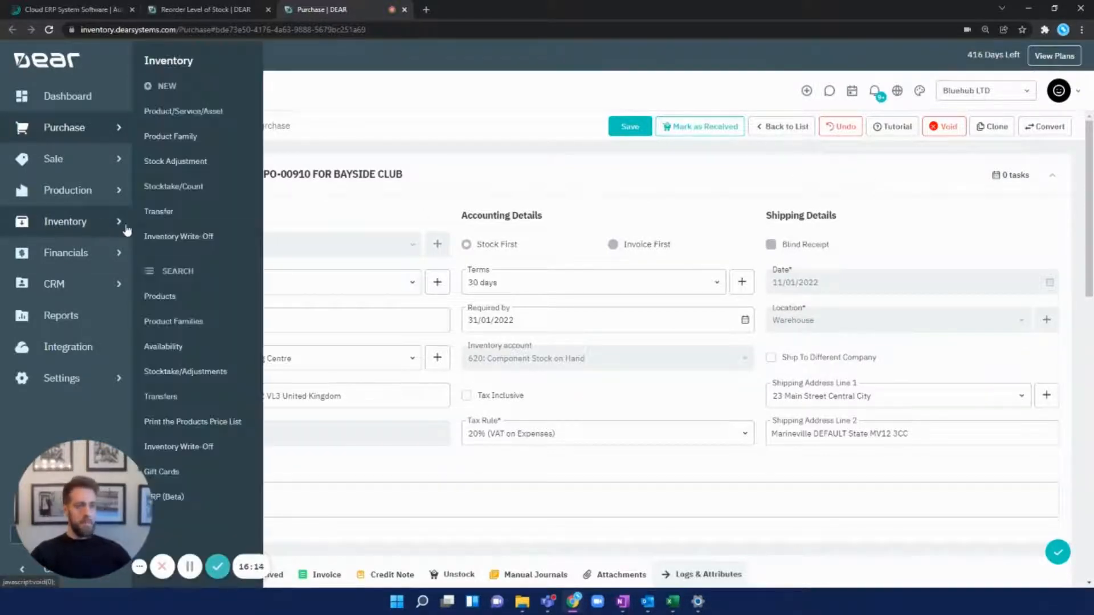
pyautogui.click(201, 296)
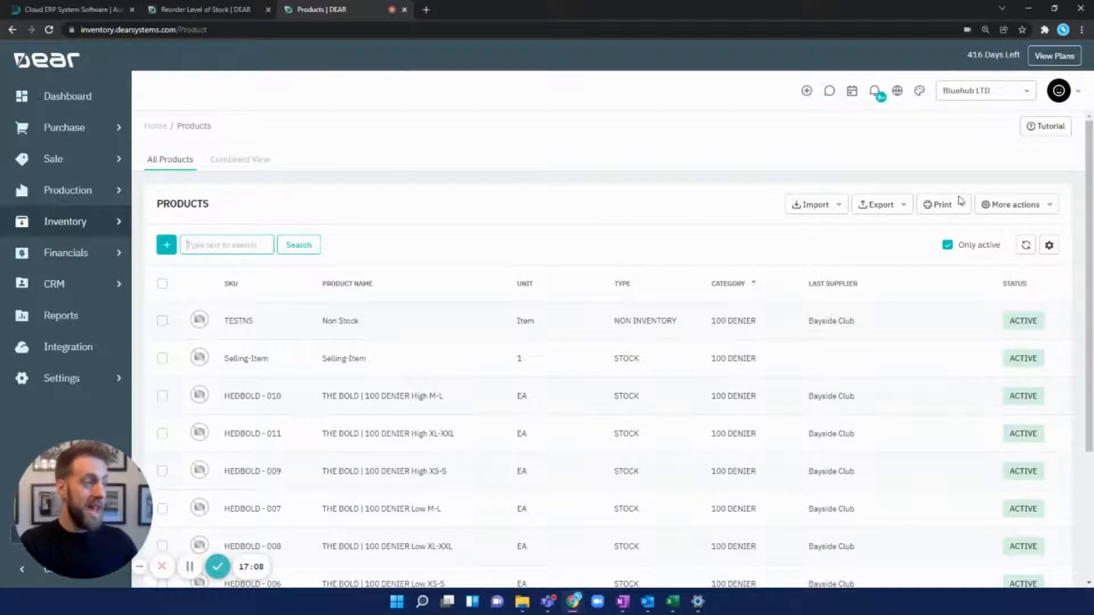
pyautogui.click(893, 211)
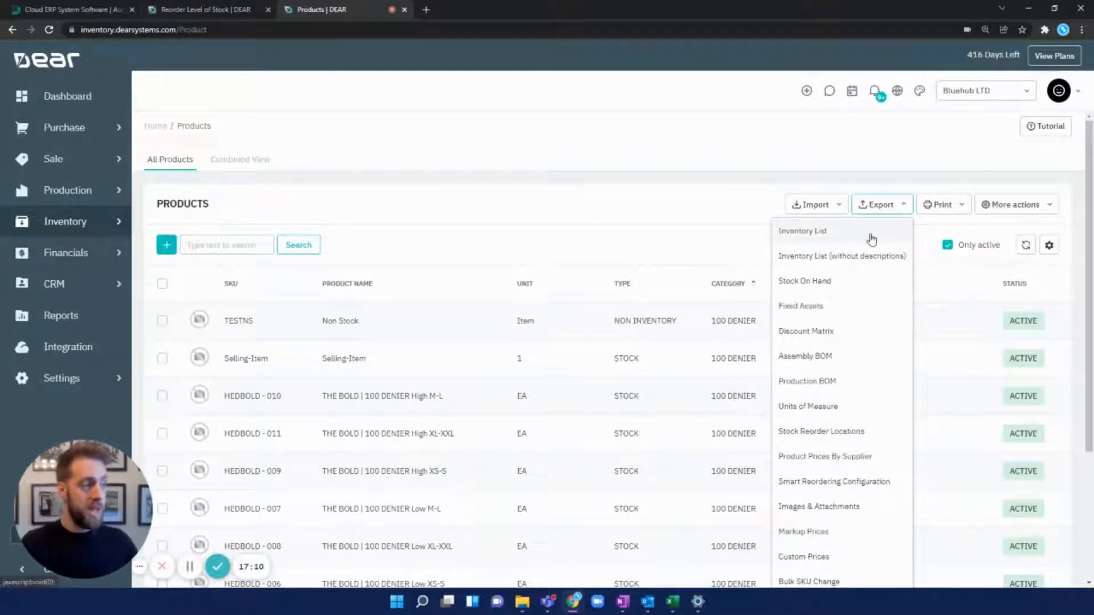
pyautogui.click(871, 238)
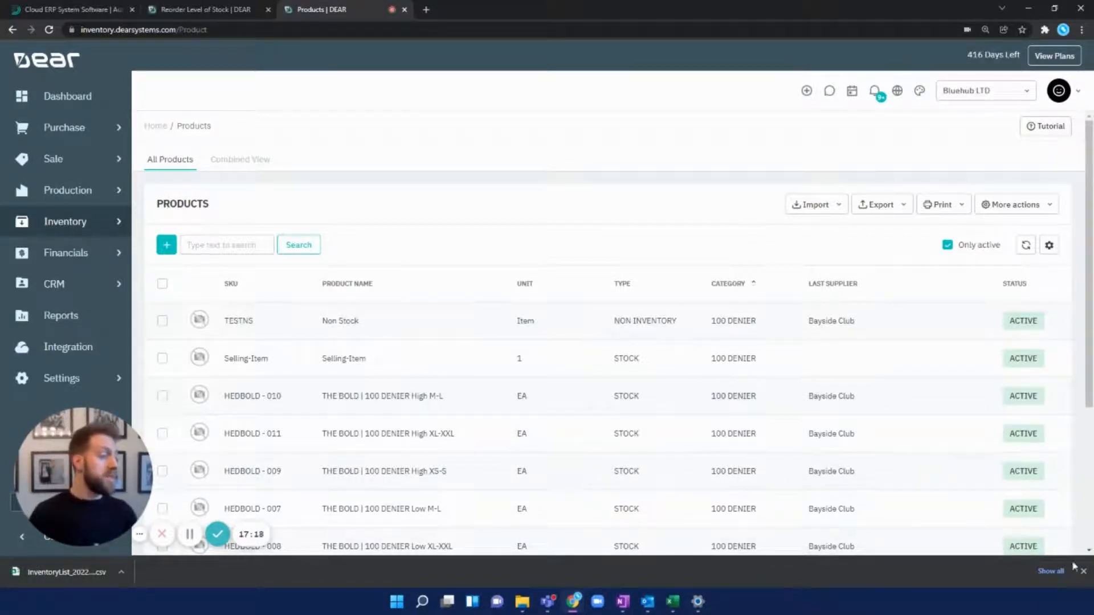
pyautogui.click(1082, 571)
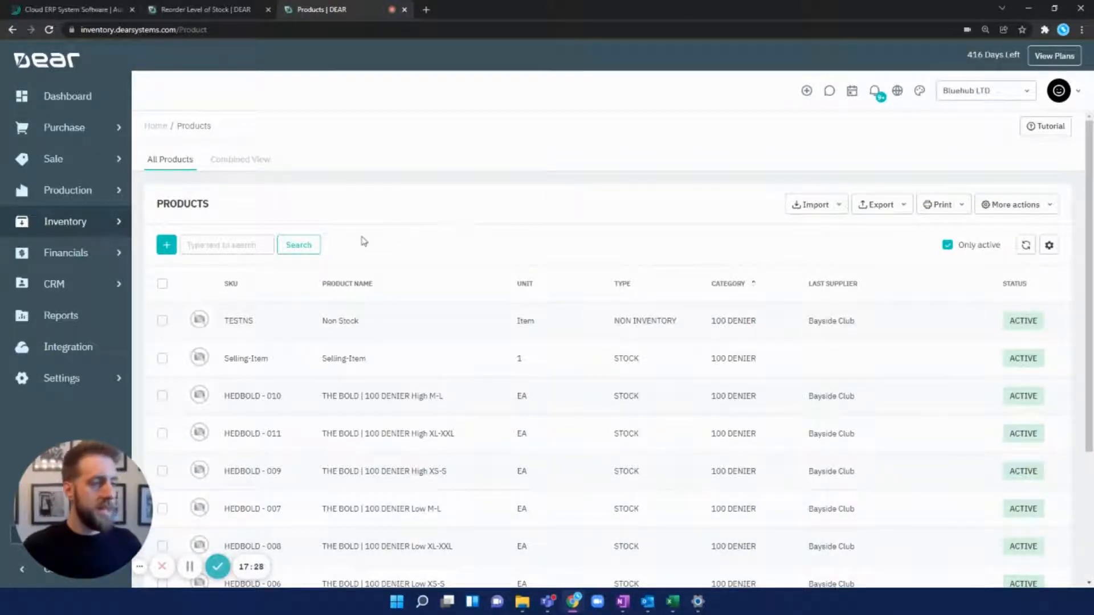
# Open the 11mm-SL-Section-4ft-Plain-Panel product (SKU PROJPT17700) from page 2 of the product list and show its general details
pyautogui.scroll(-3, 361, 242)
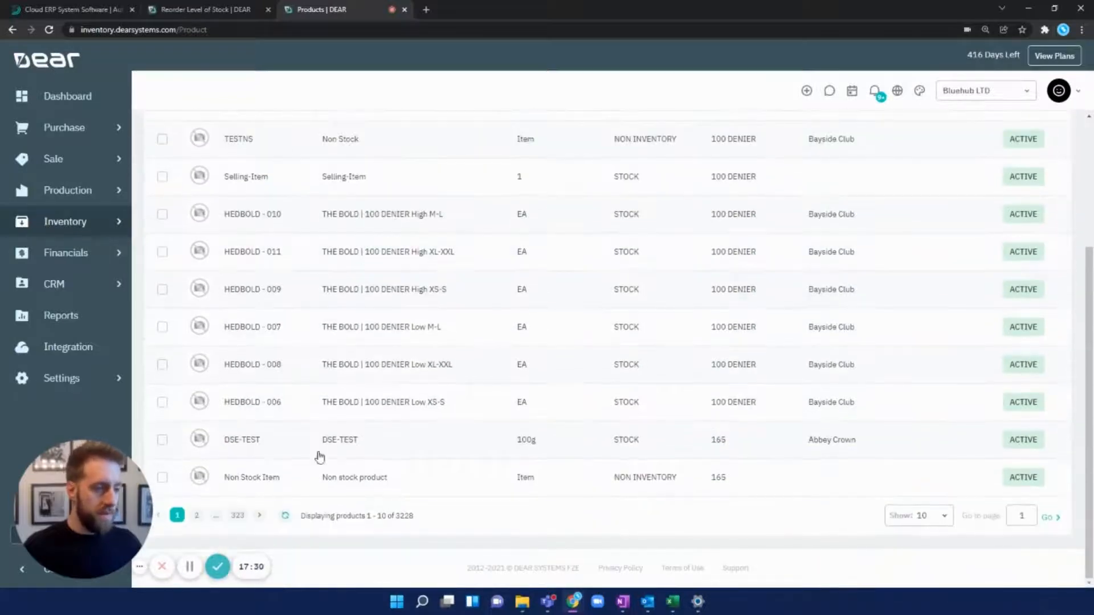
pyautogui.click(197, 515)
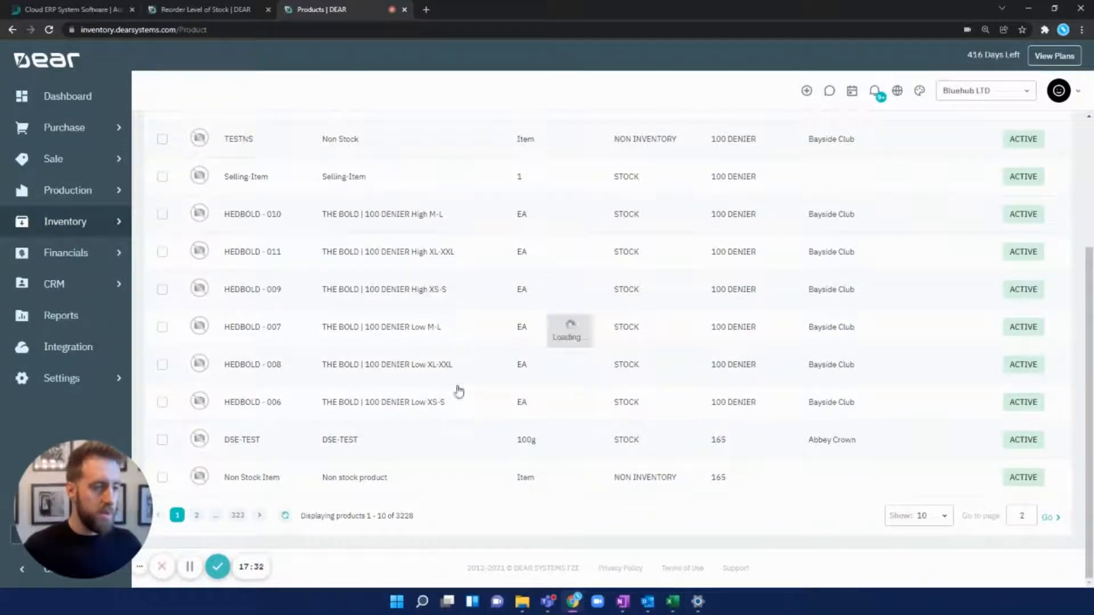
pyautogui.scroll(3, 459, 390)
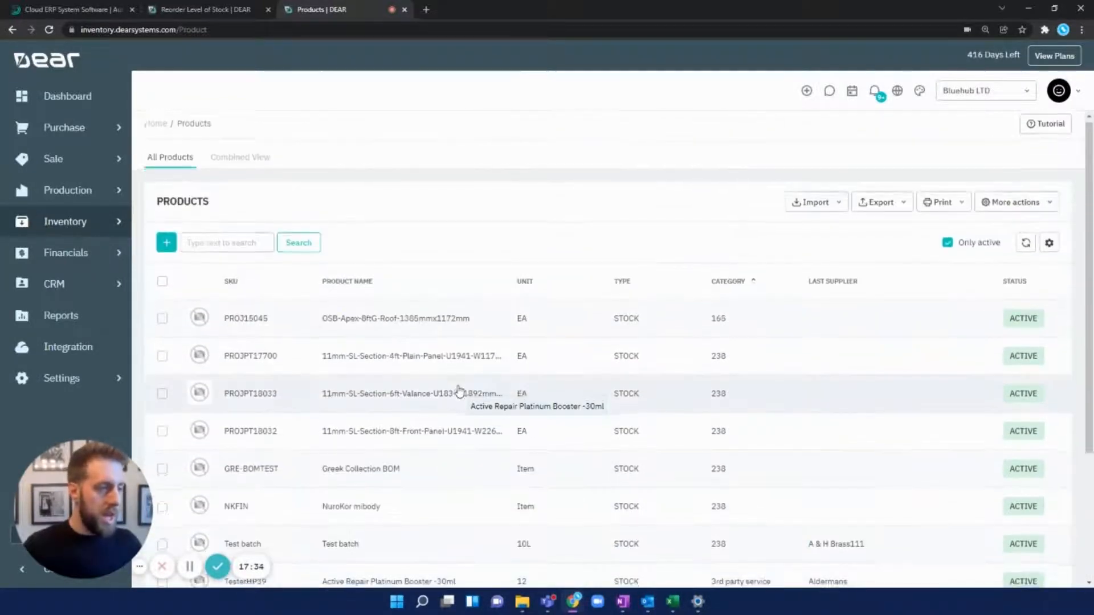
pyautogui.click(439, 315)
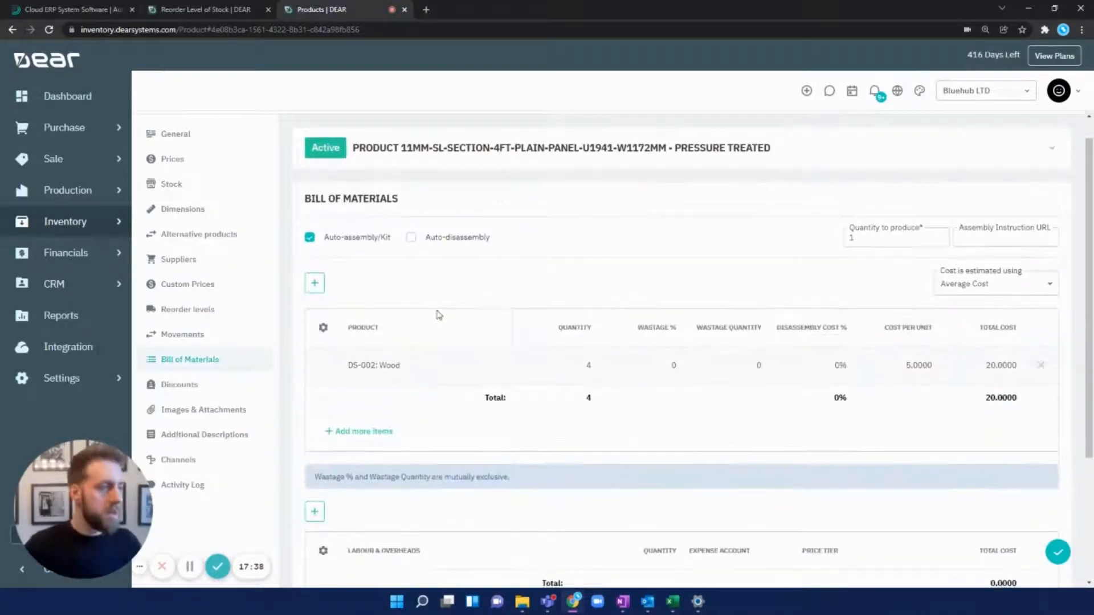
pyautogui.click(169, 142)
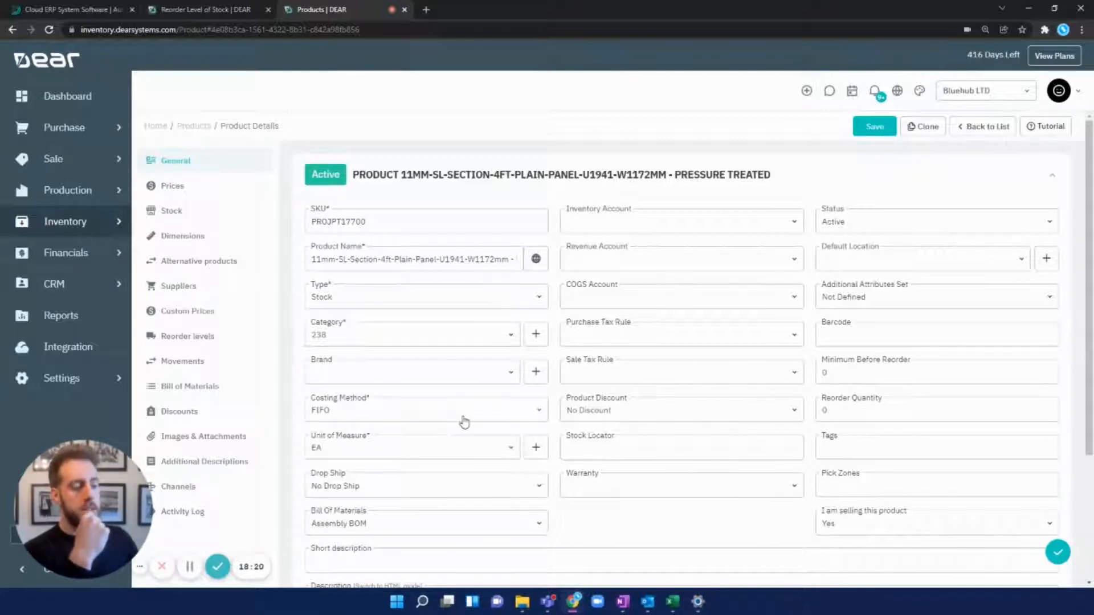
# Review the product's available costing methods, from FIFO to the Special batch and serial number options, without changing the selection
pyautogui.click(464, 421)
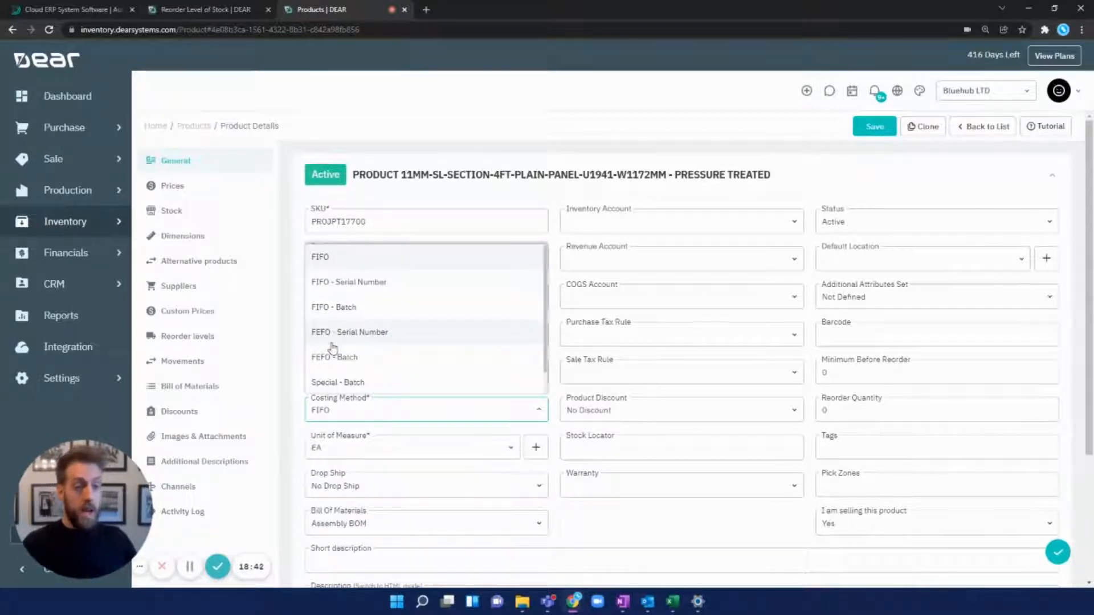
pyautogui.scroll(-1, 342, 365)
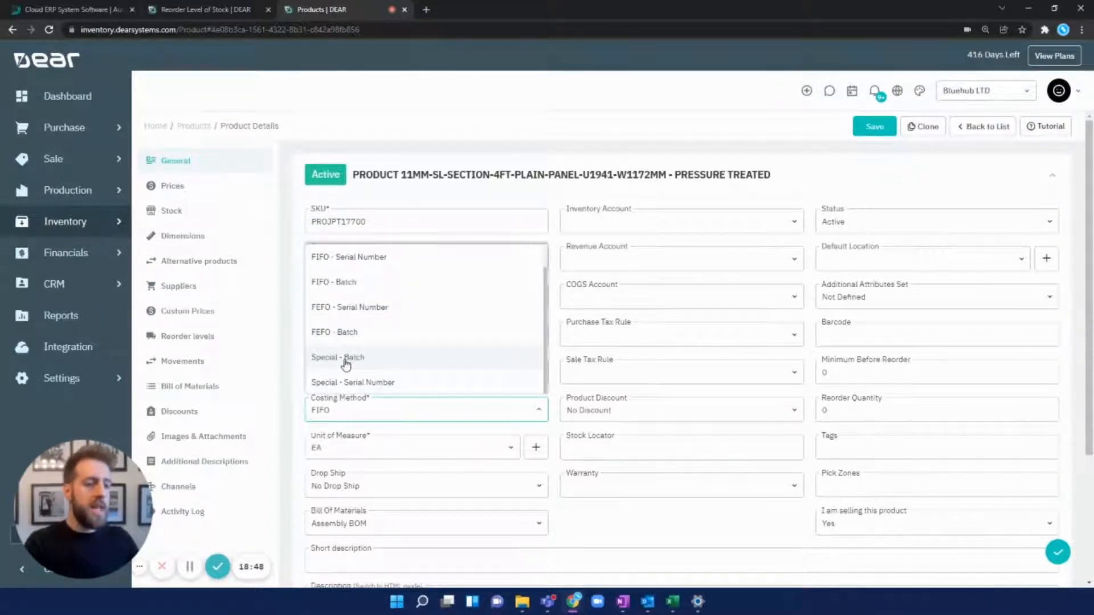
pyautogui.scroll(1, 347, 342)
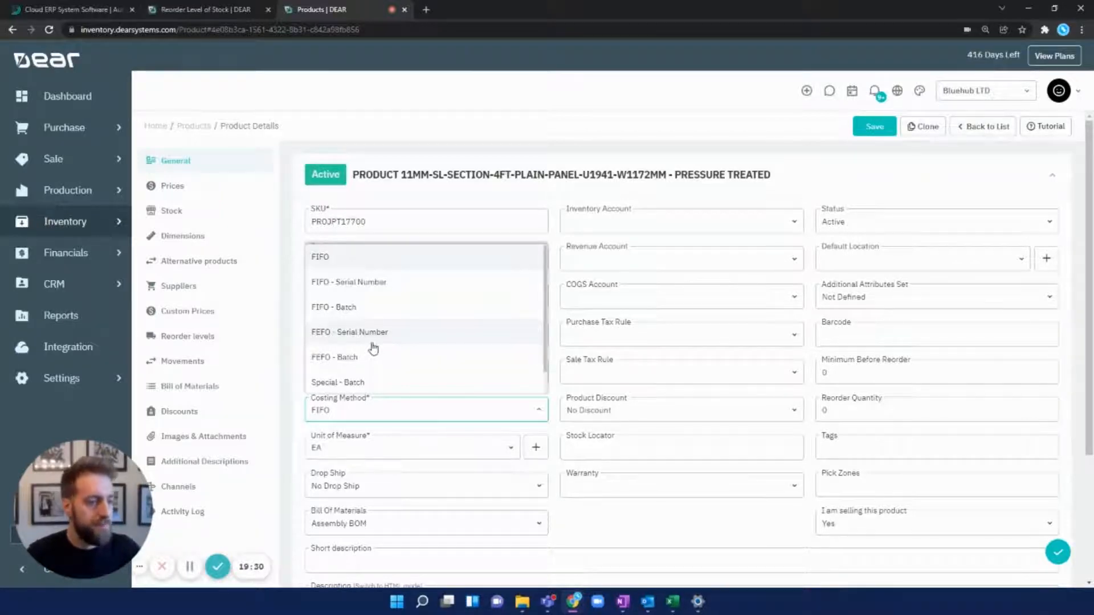
pyautogui.click(368, 156)
pyautogui.click(496, 364)
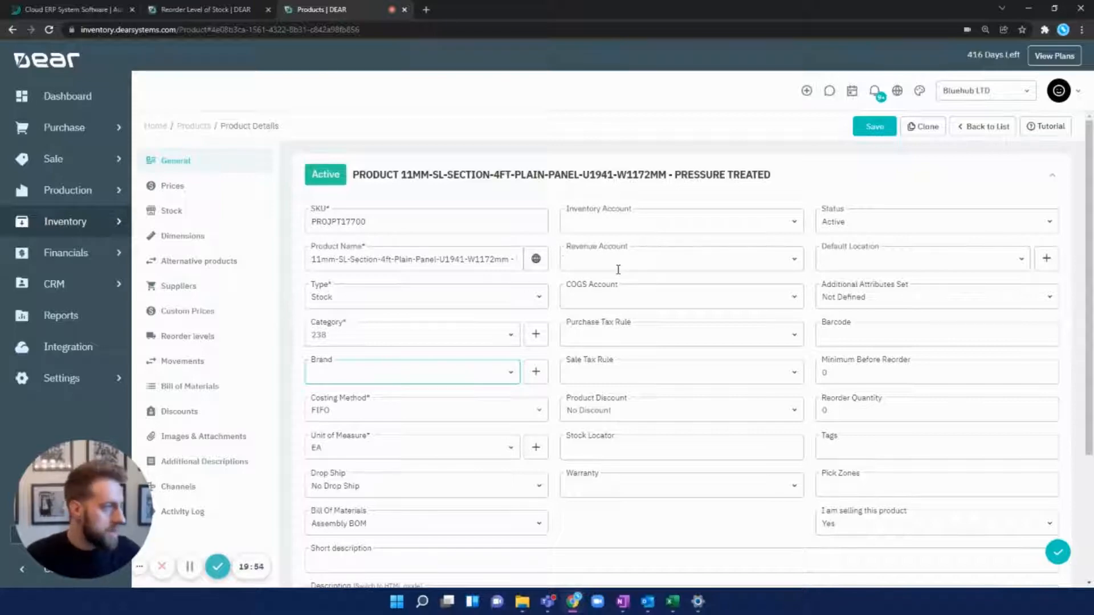
# Look at the product's price tiers, and add a custom price of 2 for the customer BlueHub
pyautogui.click(220, 190)
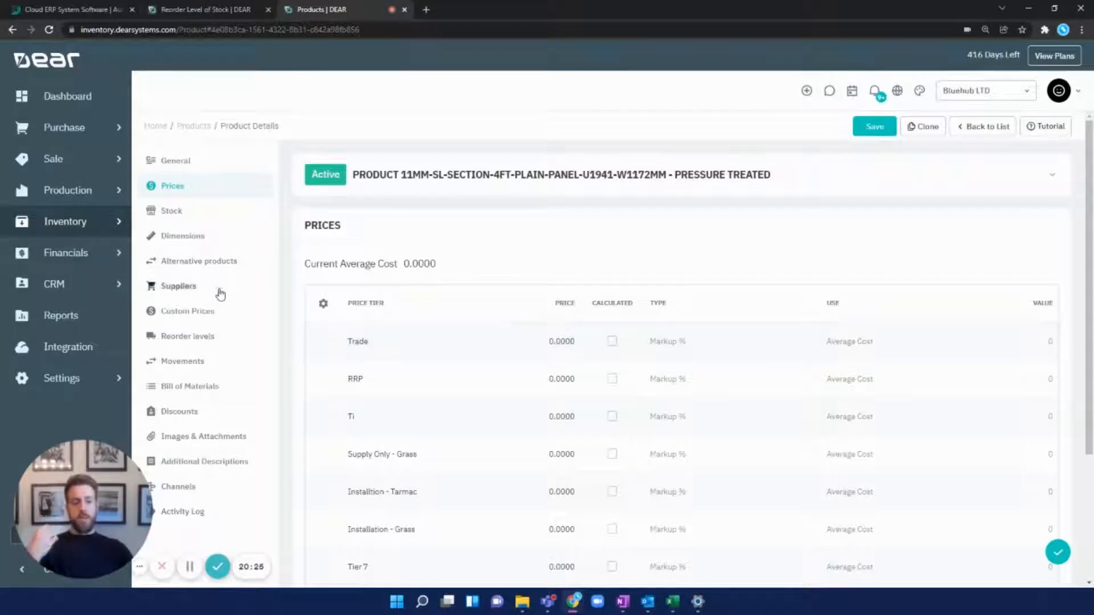
pyautogui.click(227, 320)
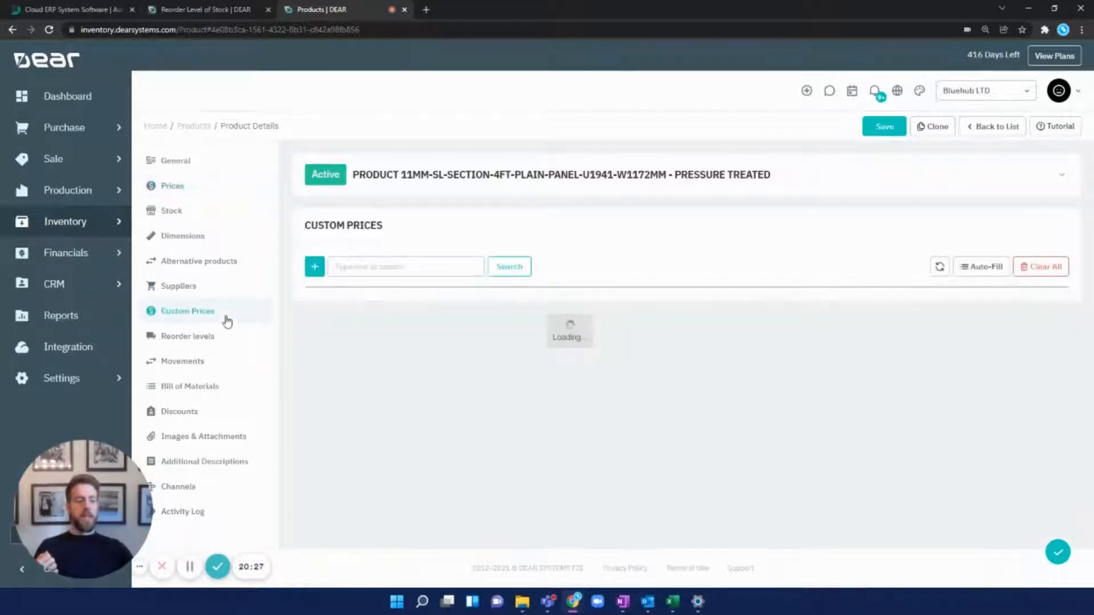
pyautogui.click(315, 268)
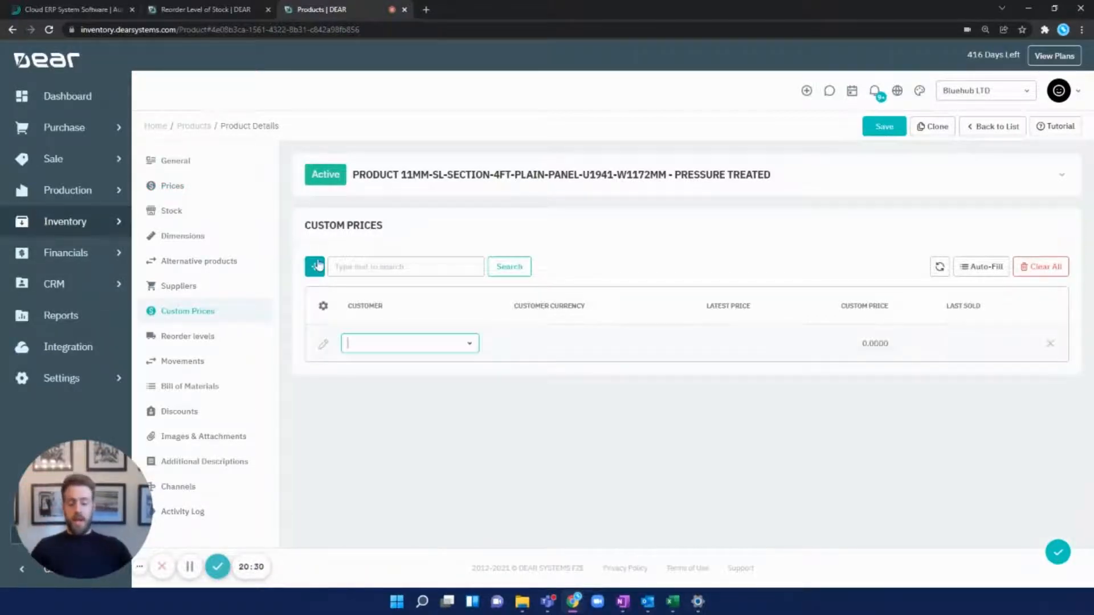
pyautogui.write('bluehub')
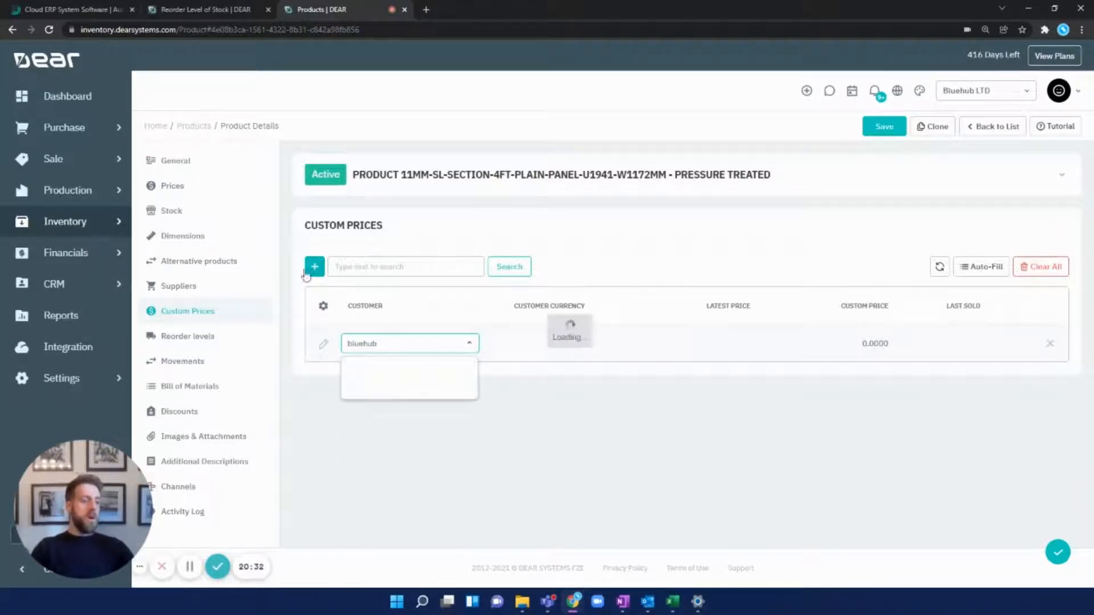
pyautogui.click(378, 369)
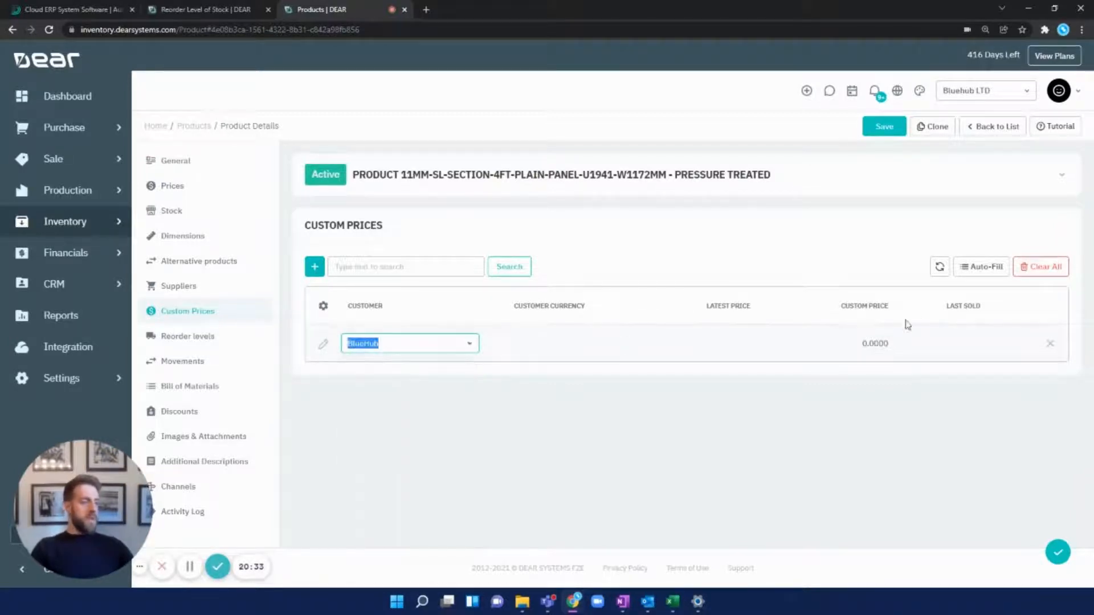
pyautogui.click(871, 344)
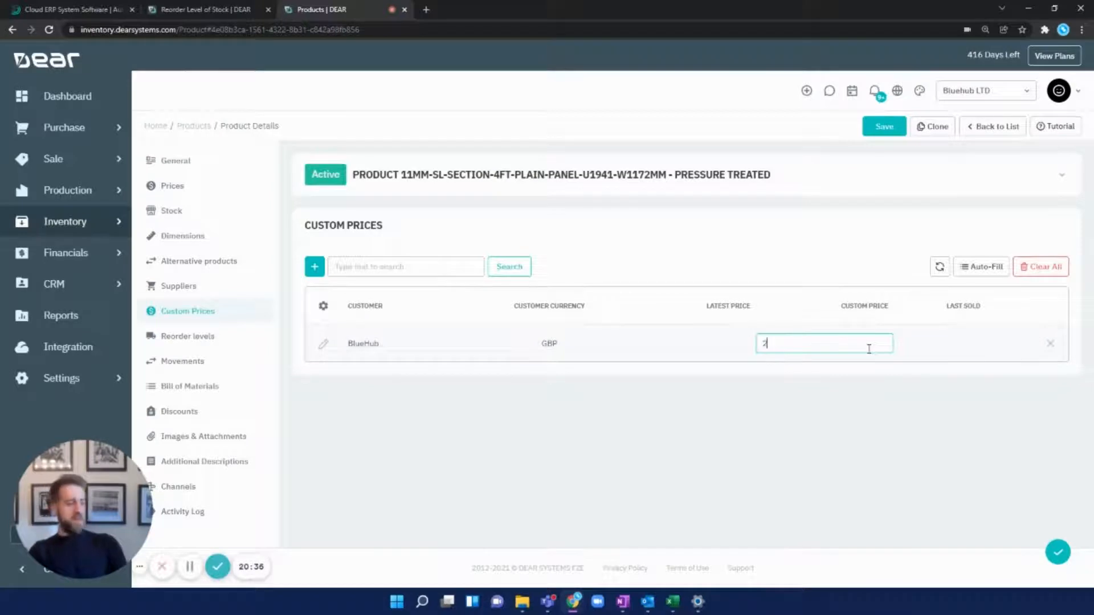
pyautogui.click(856, 436)
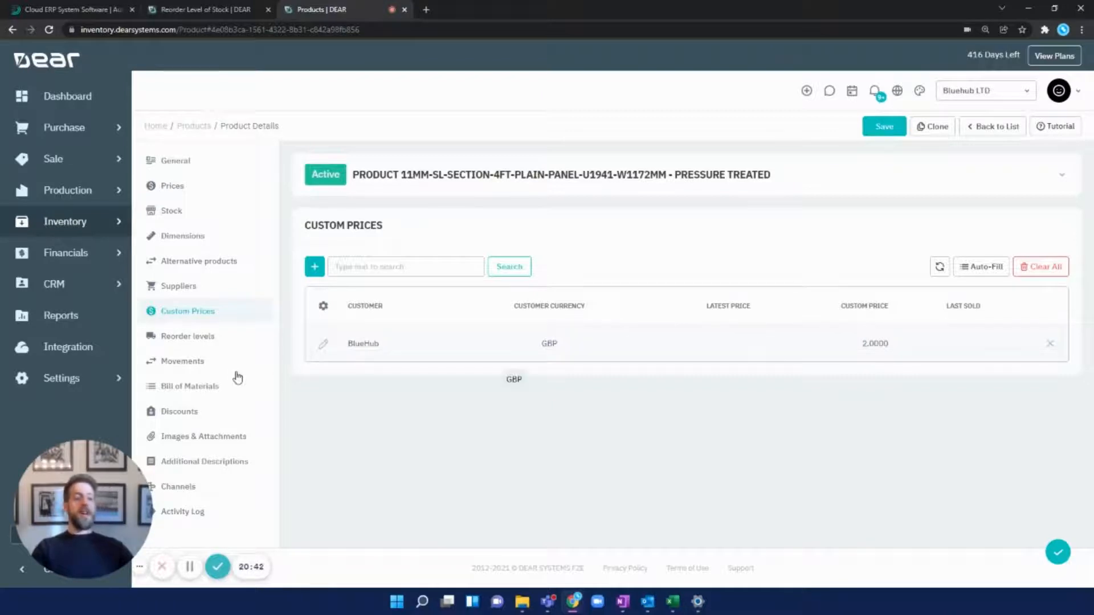
# Check the product's customer discounts, and set its Trade tier price to 100
pyautogui.click(232, 409)
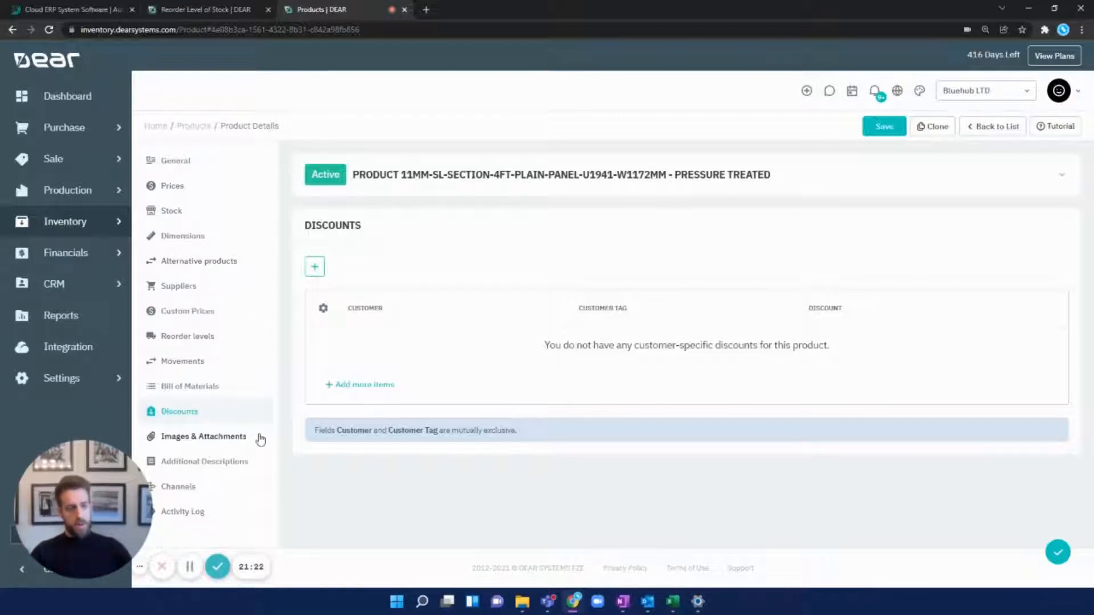
pyautogui.click(173, 190)
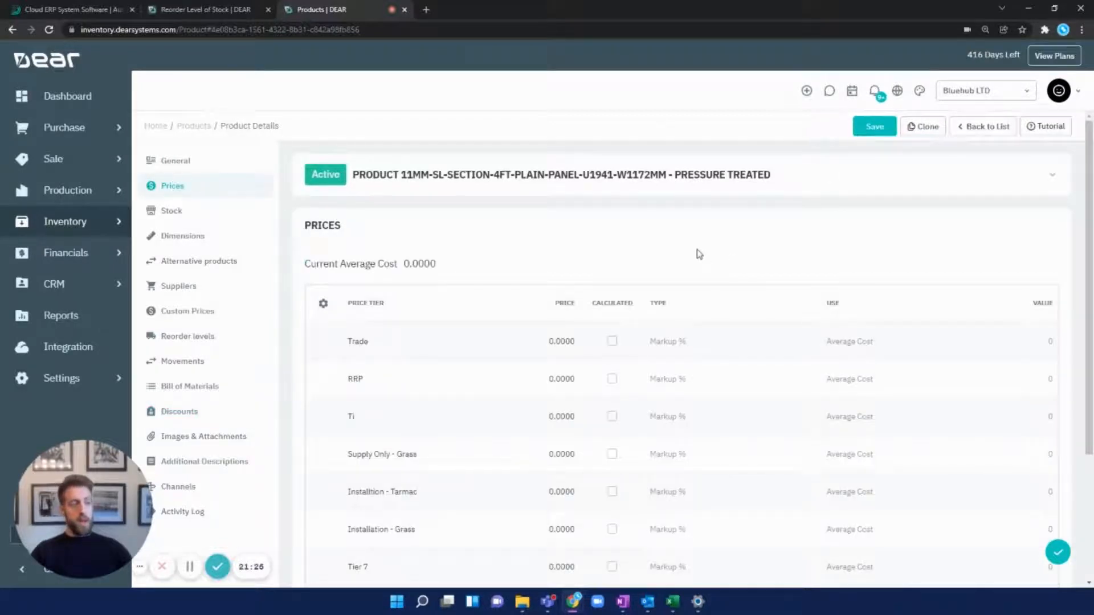
pyautogui.scroll(-1, 700, 254)
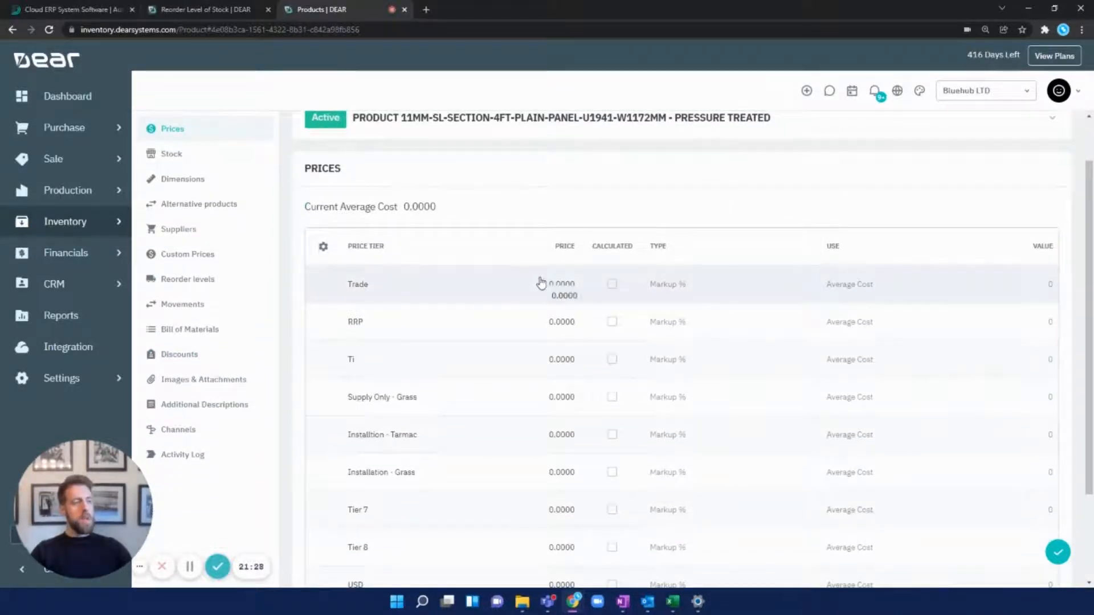
pyautogui.click(541, 283)
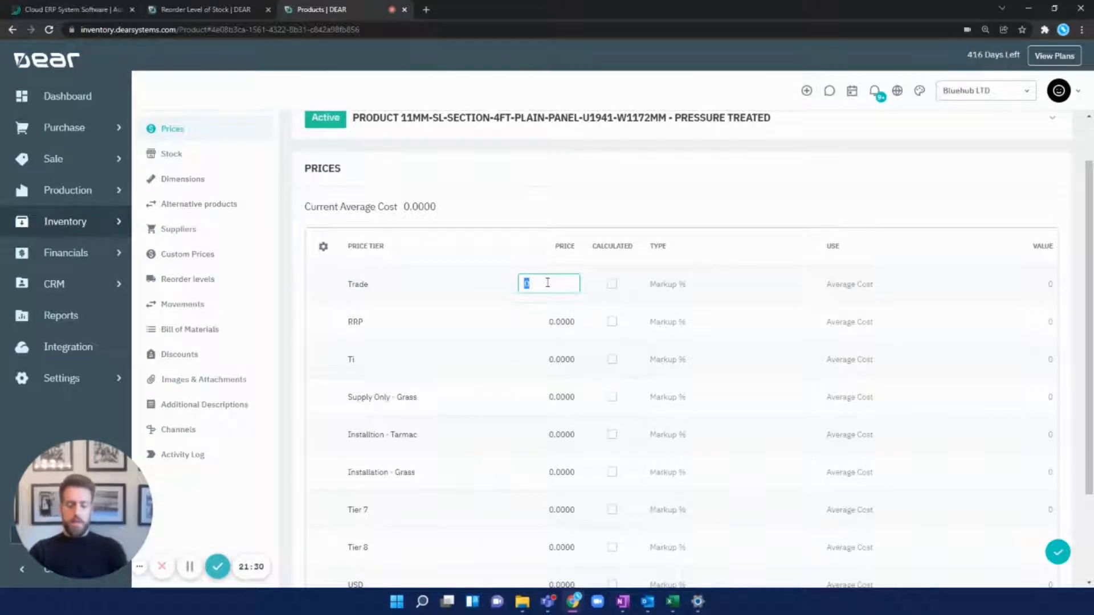
pyautogui.write('100')
pyautogui.click(590, 204)
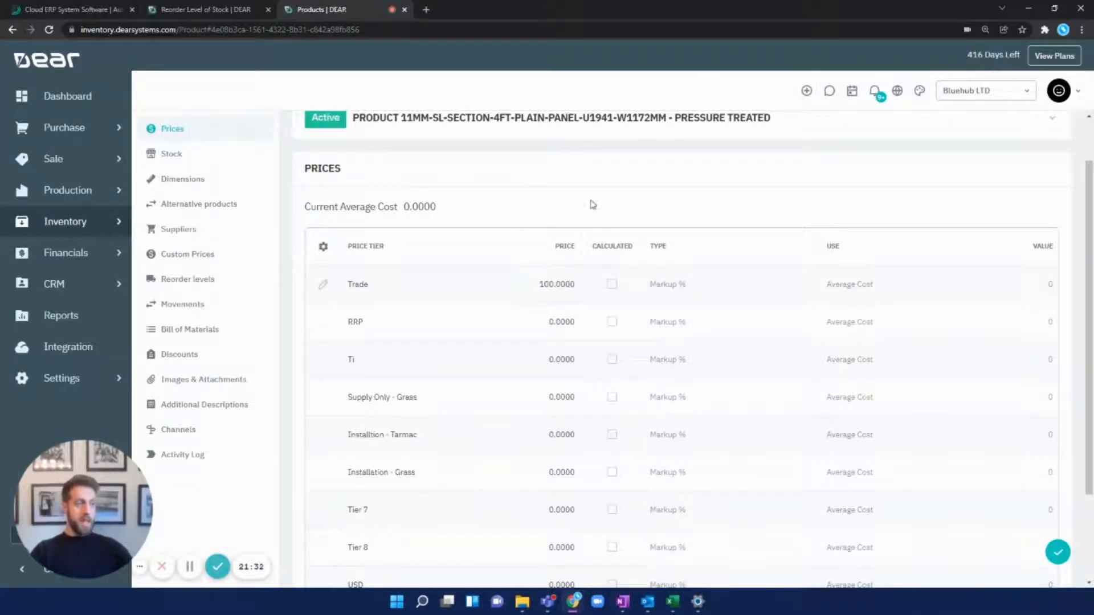
# Make the RRP tier a calculated price based on Fixed price with a value of 20
pyautogui.click(611, 322)
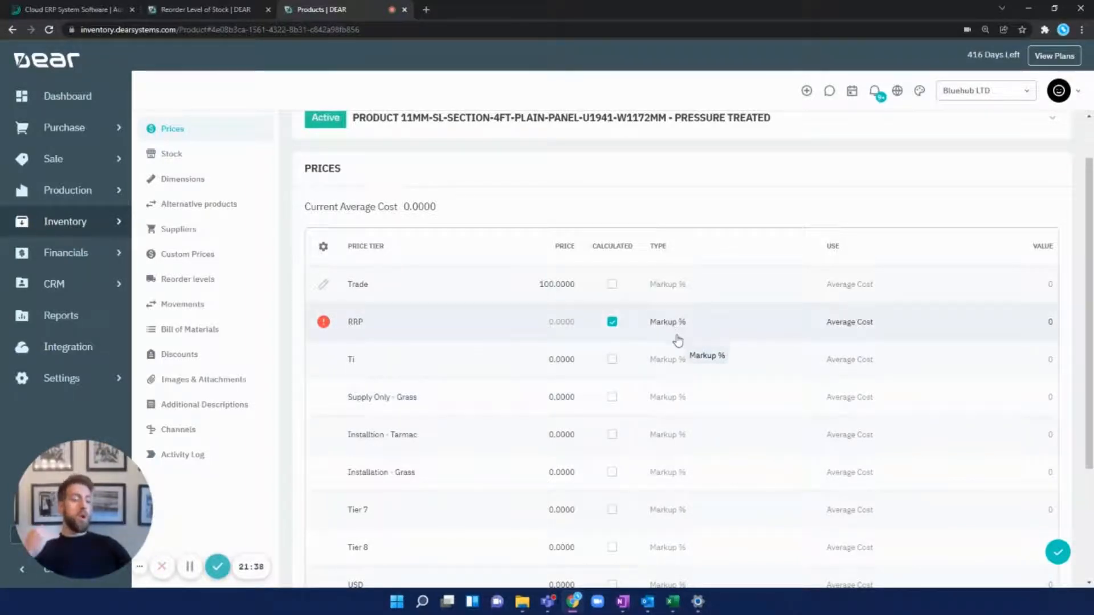
pyautogui.click(875, 320)
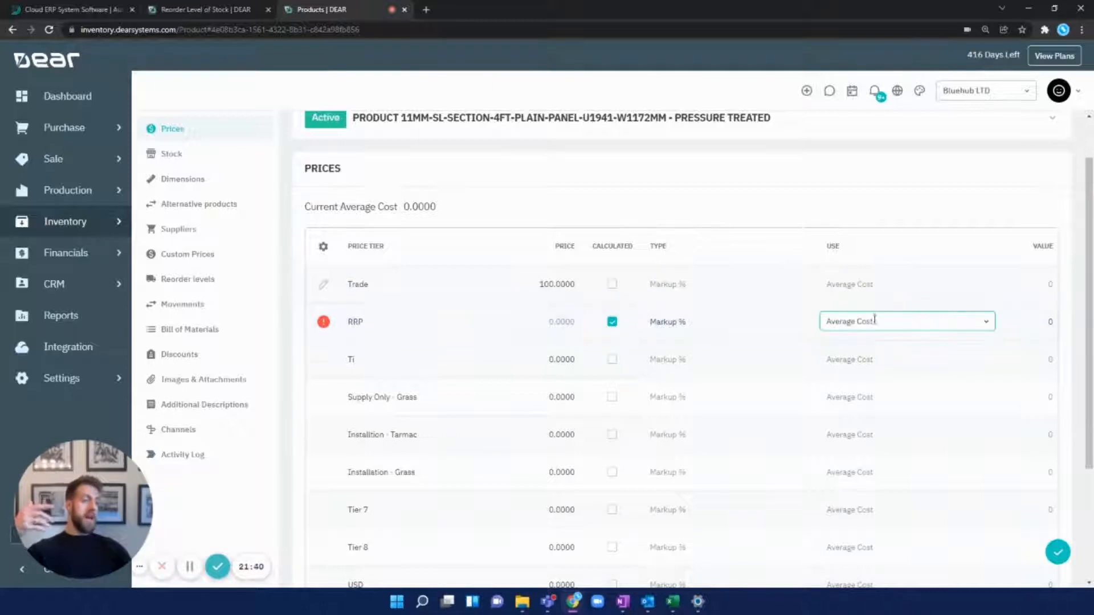
pyautogui.click(980, 328)
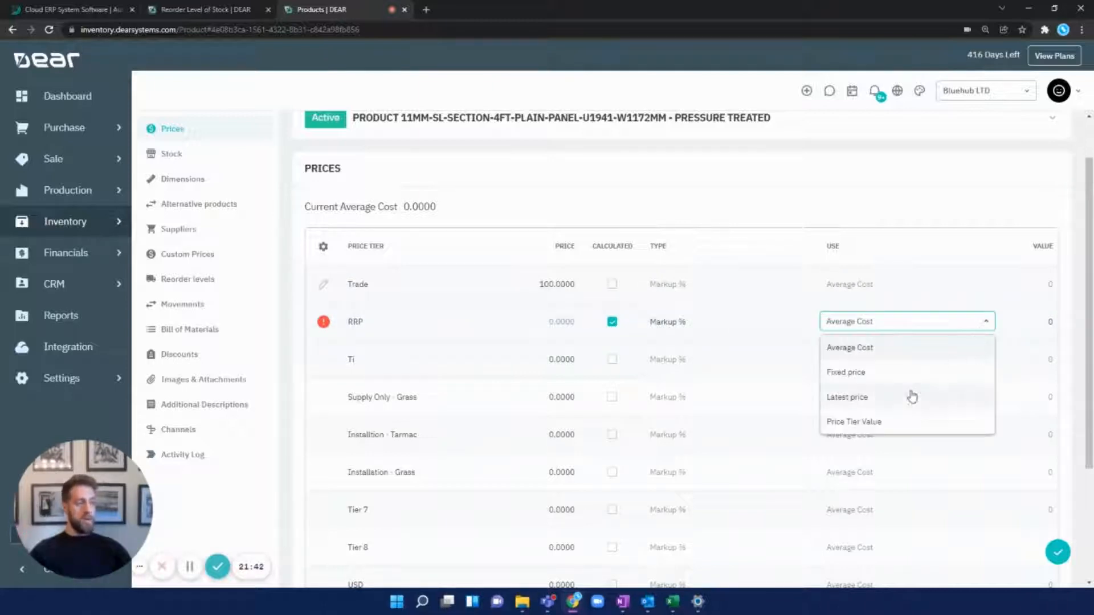
pyautogui.click(903, 374)
pyautogui.click(1040, 322)
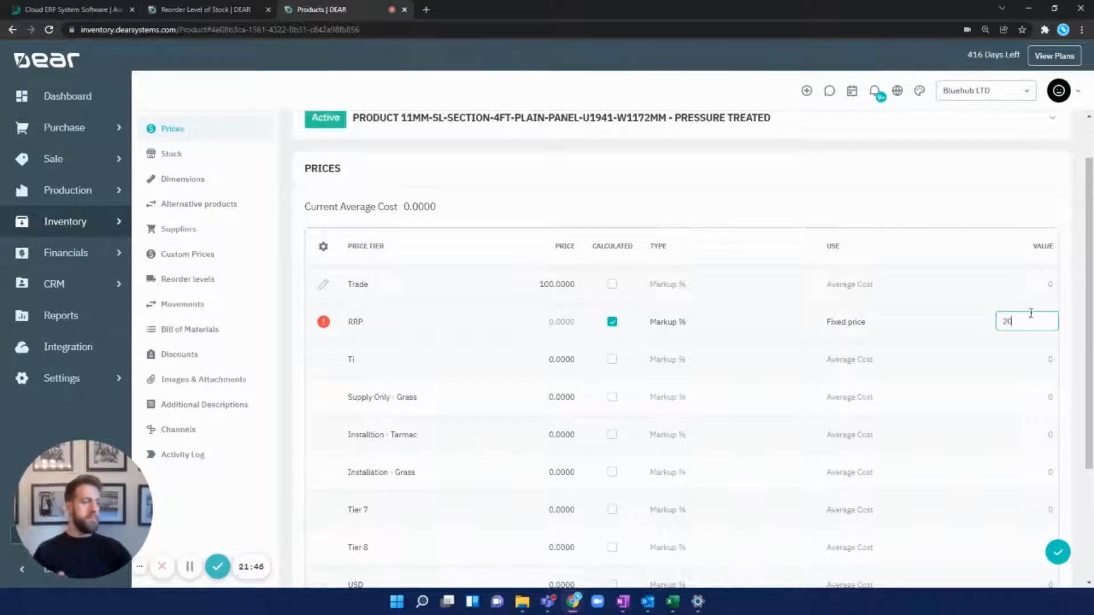
pyautogui.click(946, 211)
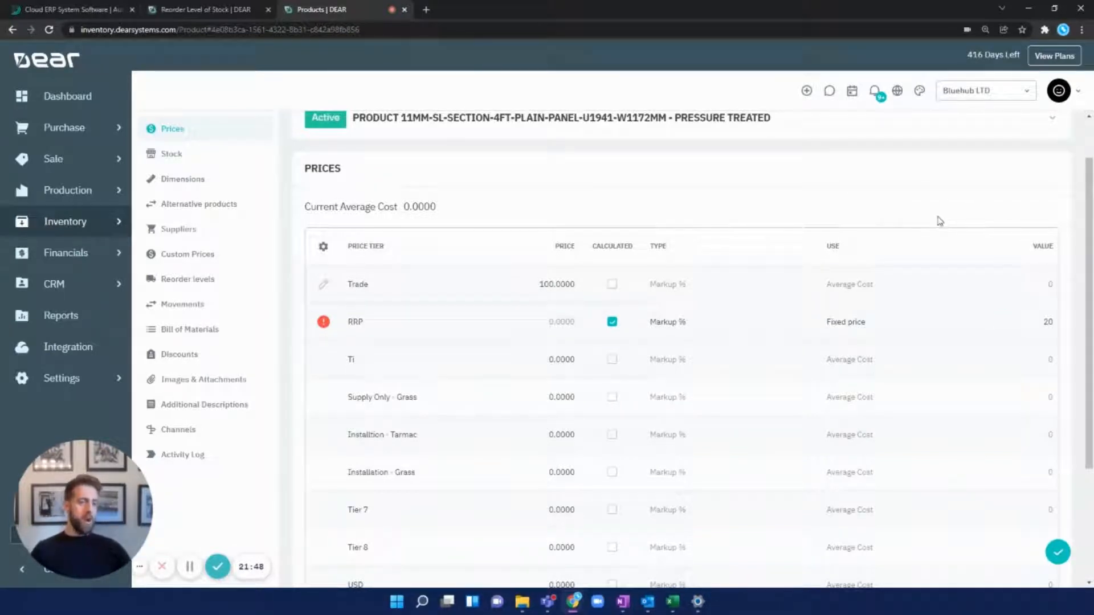
# Change the RRP tier's calculation type to Append and base it on Price Tier Value
pyautogui.click(661, 336)
pyautogui.click(732, 315)
pyautogui.click(742, 377)
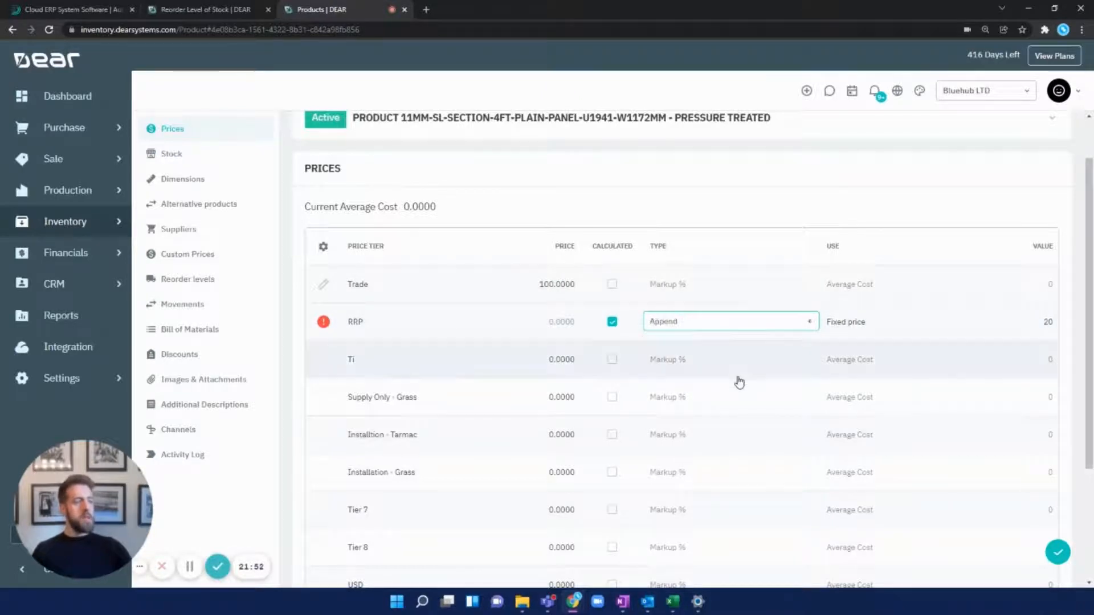
pyautogui.click(971, 331)
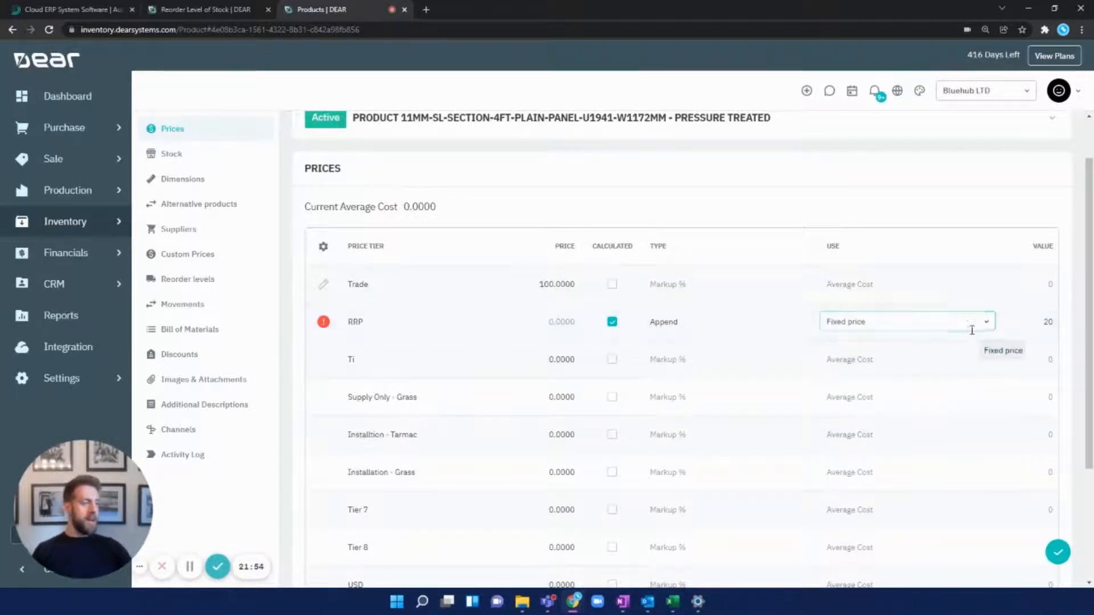
pyautogui.click(991, 321)
pyautogui.click(998, 322)
pyautogui.click(981, 327)
pyautogui.click(983, 329)
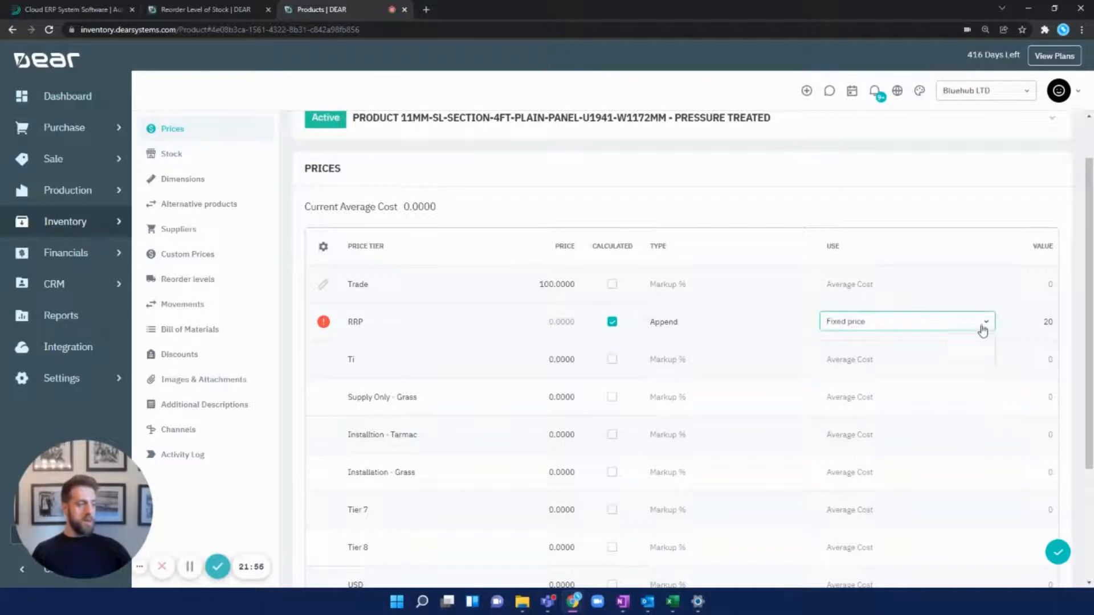
pyautogui.click(912, 430)
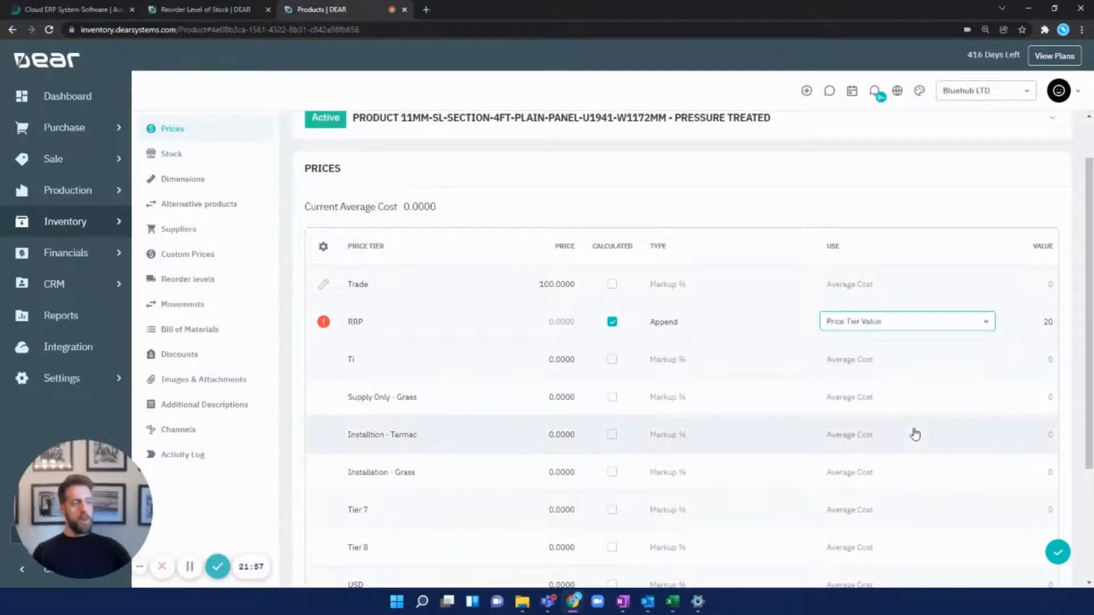
pyautogui.click(1037, 329)
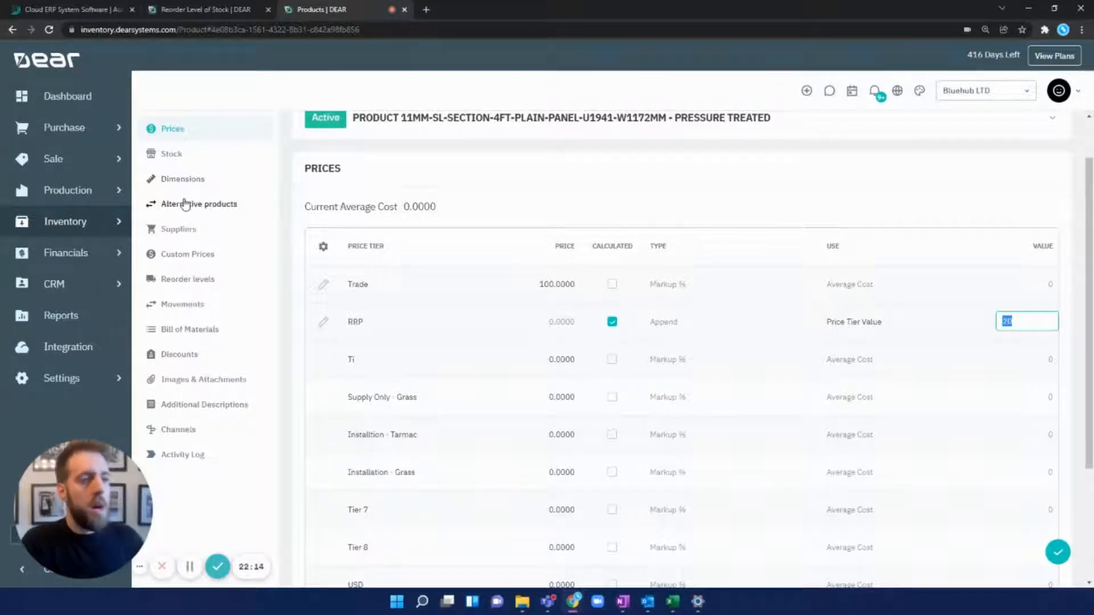
# Add Bayside Club as a supplier of the product
pyautogui.click(171, 230)
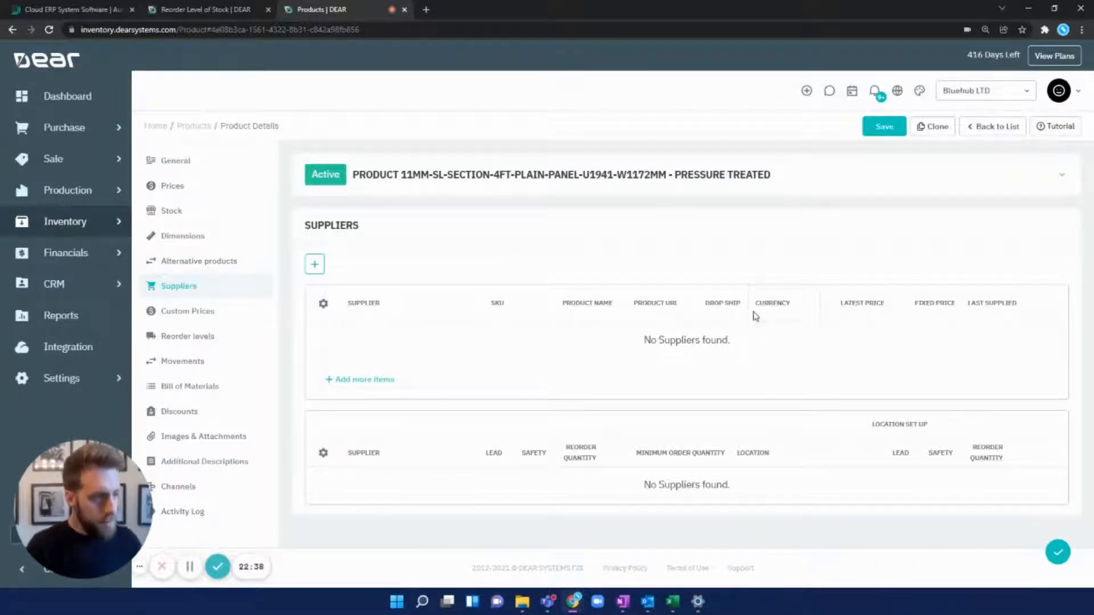
pyautogui.click(341, 385)
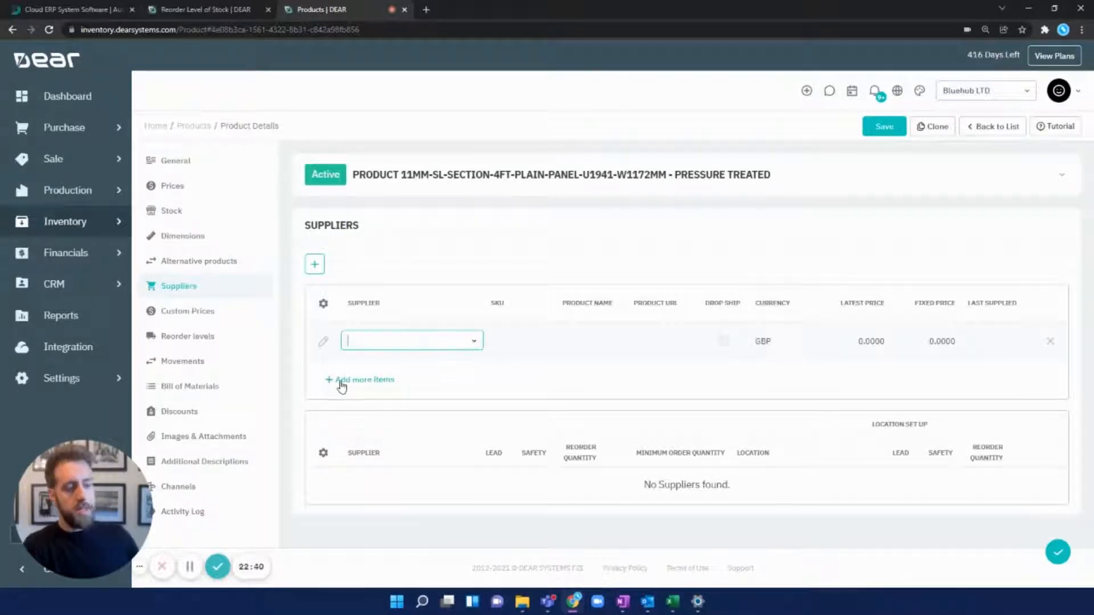
pyautogui.write('bayside')
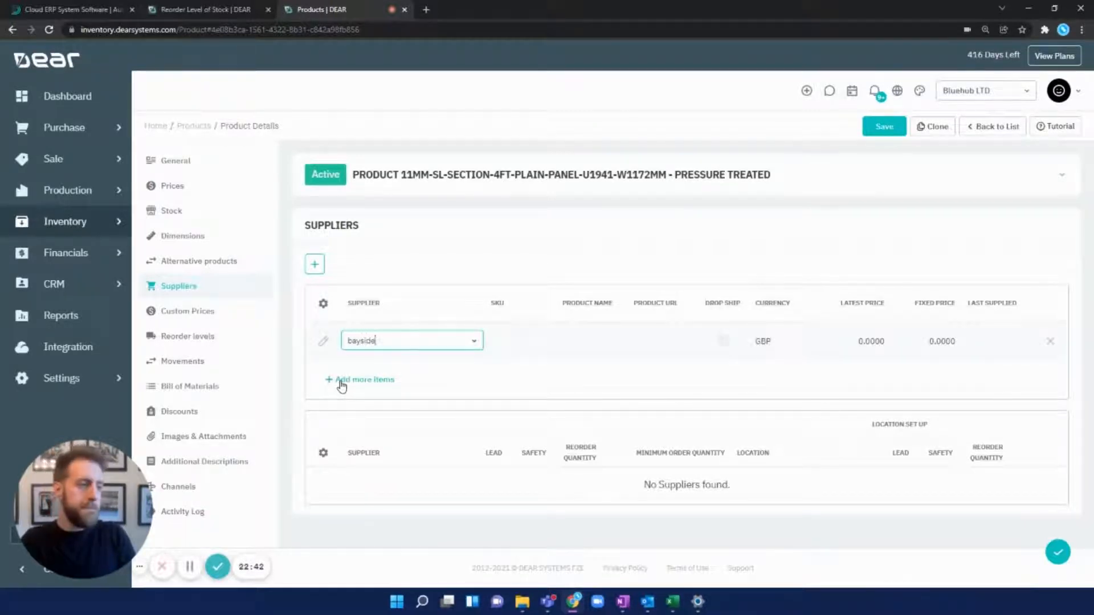
pyautogui.click(371, 369)
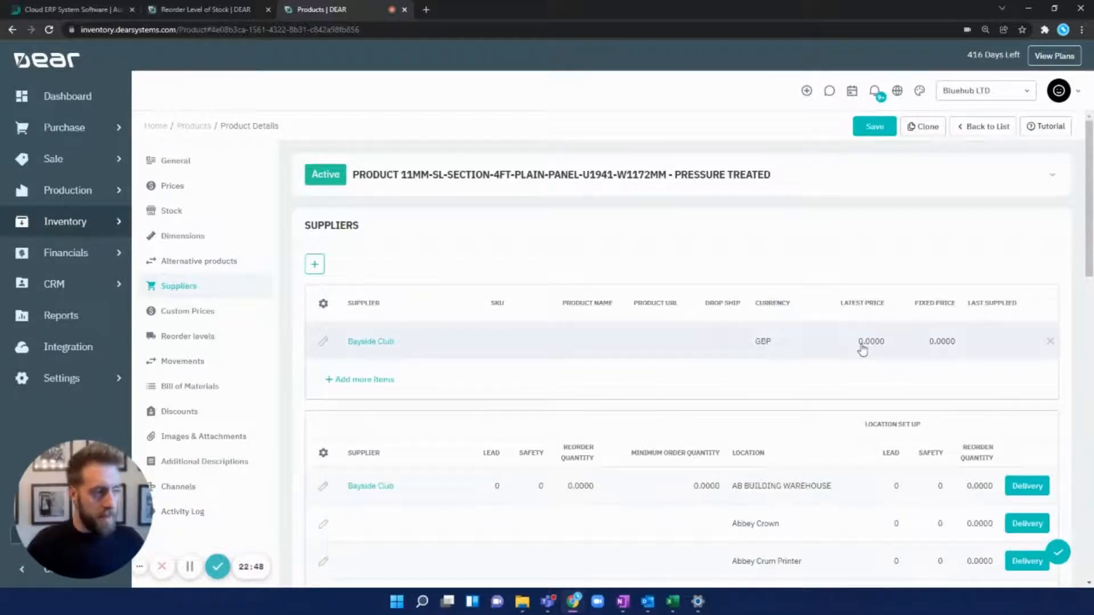
# Set Bayside Club's latest price and fixed price to 10, and look over the supplier's reorder settings per location
pyautogui.click(862, 347)
pyautogui.write('10')
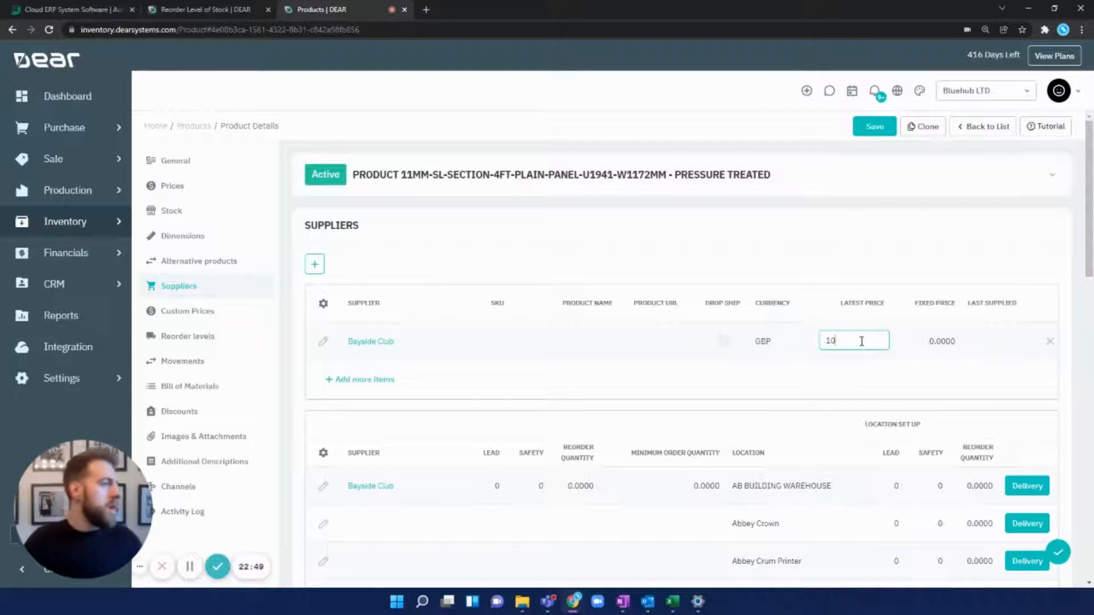
pyautogui.click(923, 355)
pyautogui.write('10')
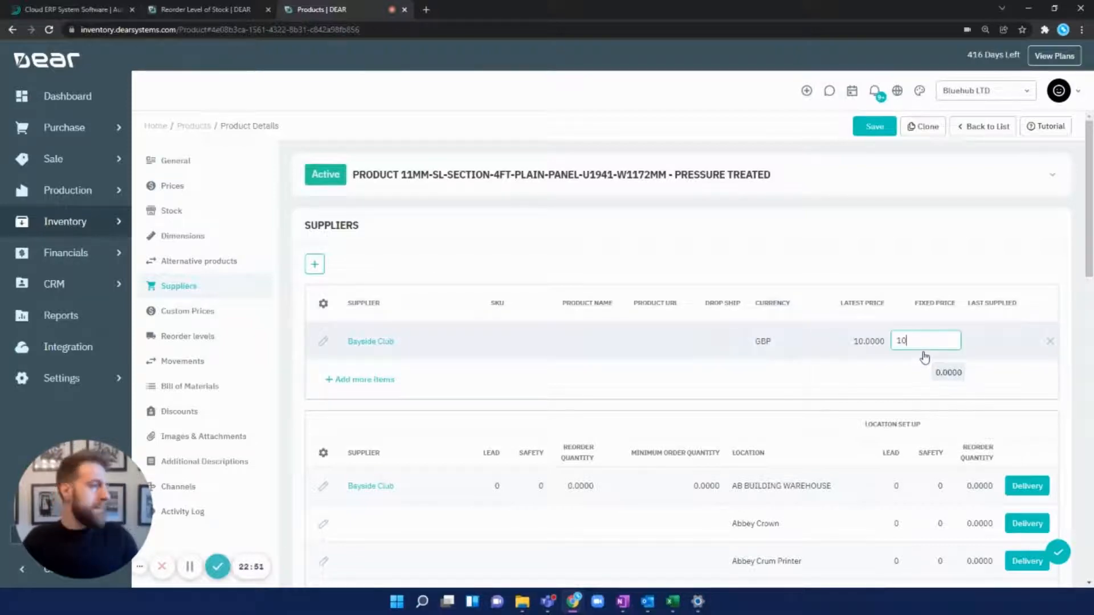
pyautogui.click(865, 280)
pyautogui.scroll(-5, 860, 285)
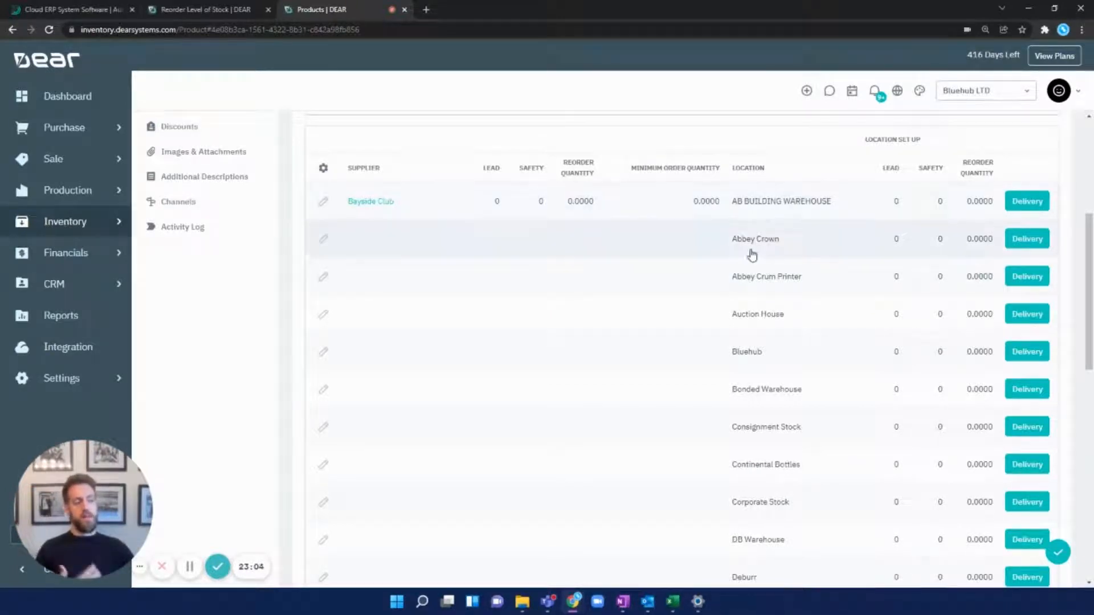
pyautogui.scroll(5, 578, 281)
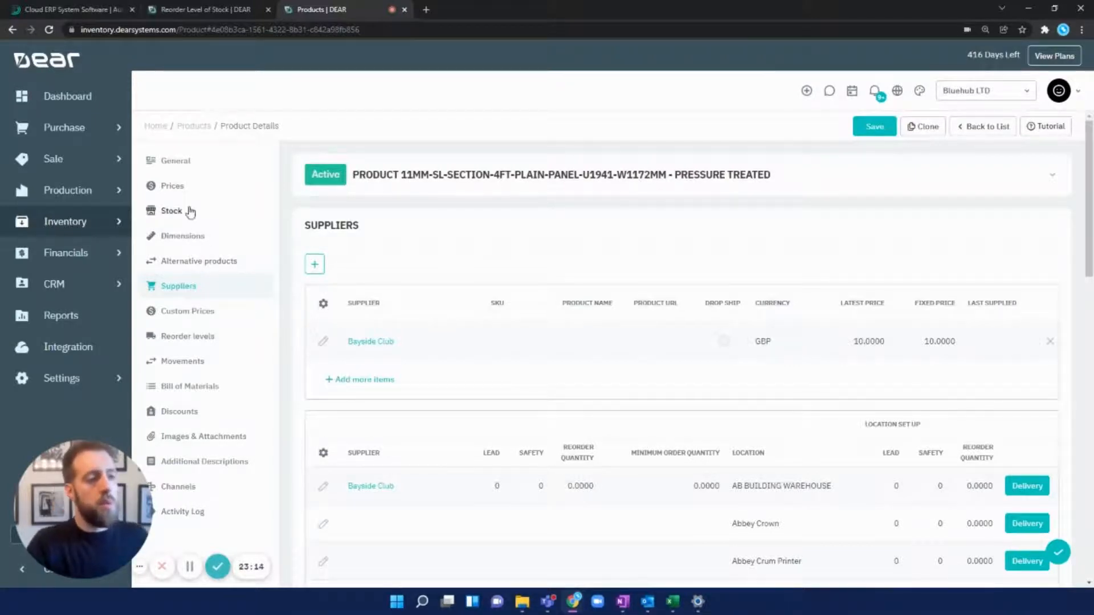
# Review the product's alternative products and its listings across the sales channels
pyautogui.click(214, 261)
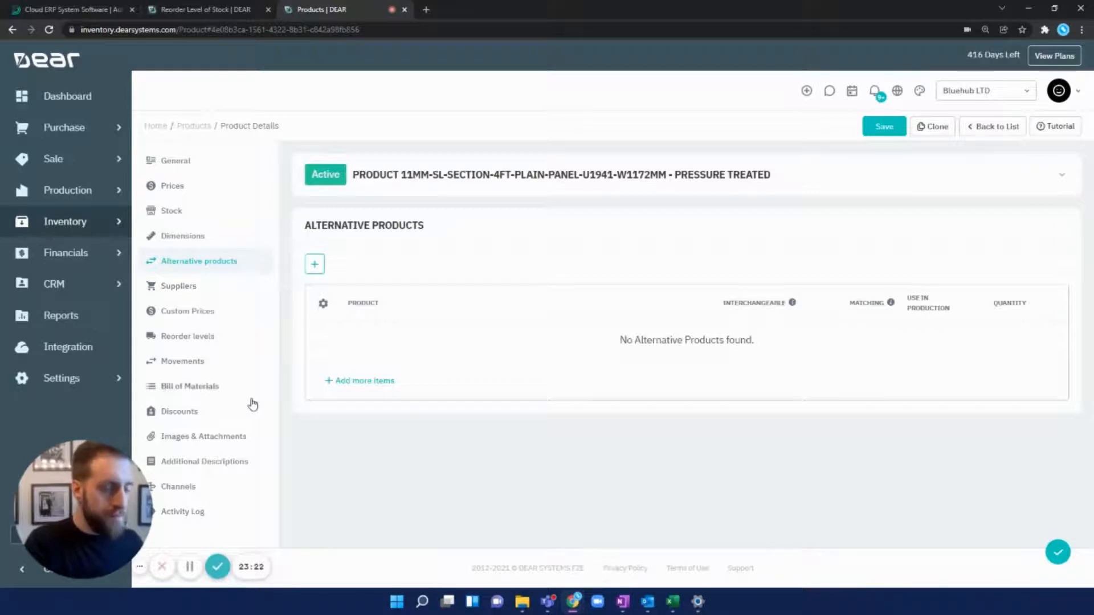
pyautogui.click(181, 486)
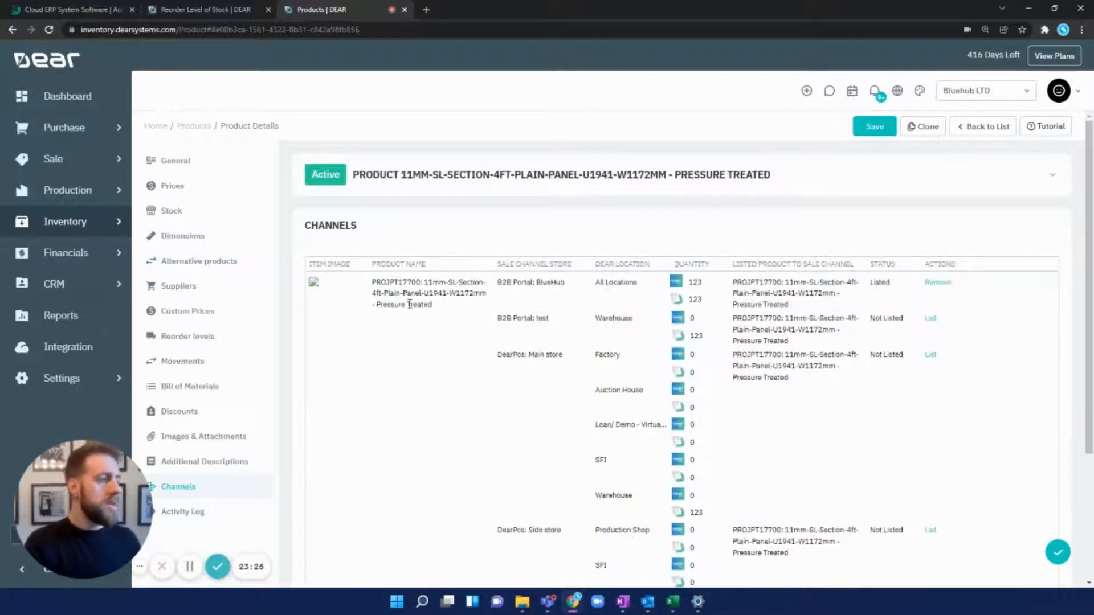
pyautogui.scroll(-2, 561, 209)
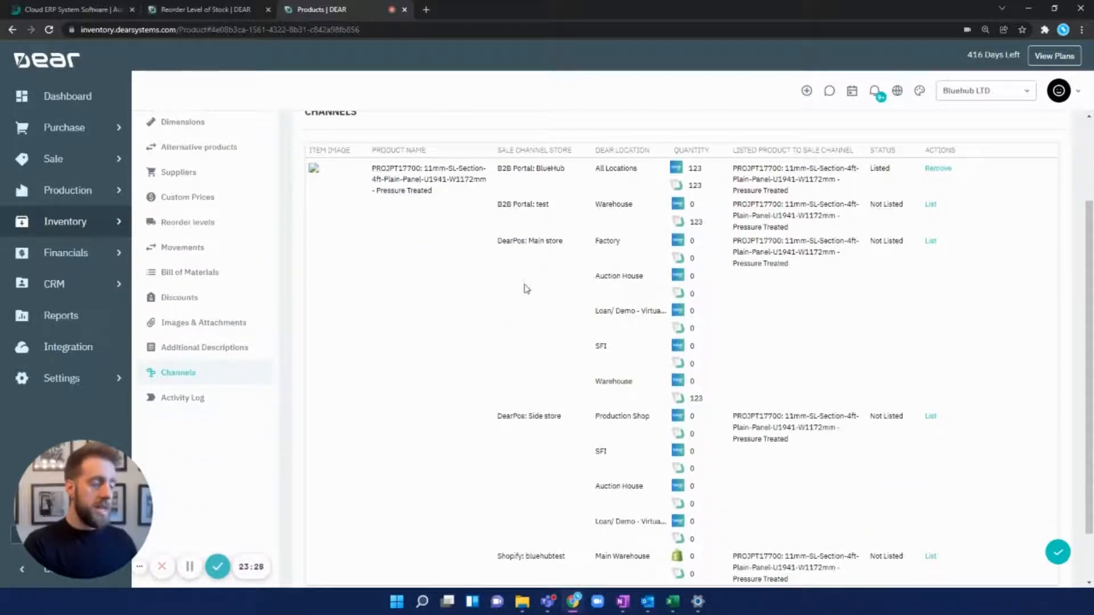
pyautogui.scroll(-1, 504, 522)
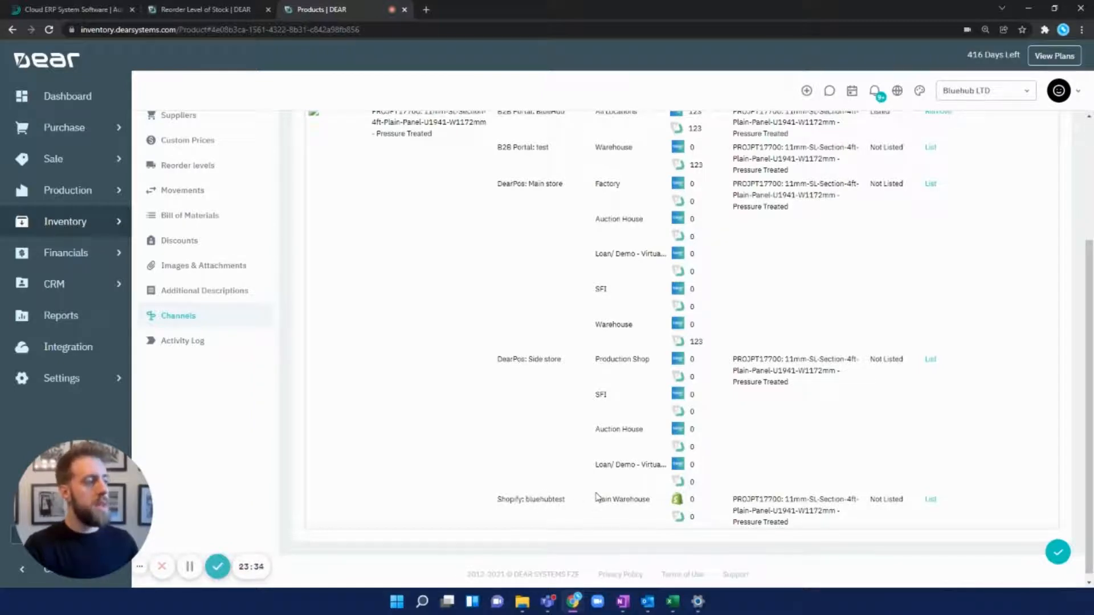
pyautogui.scroll(1, 597, 495)
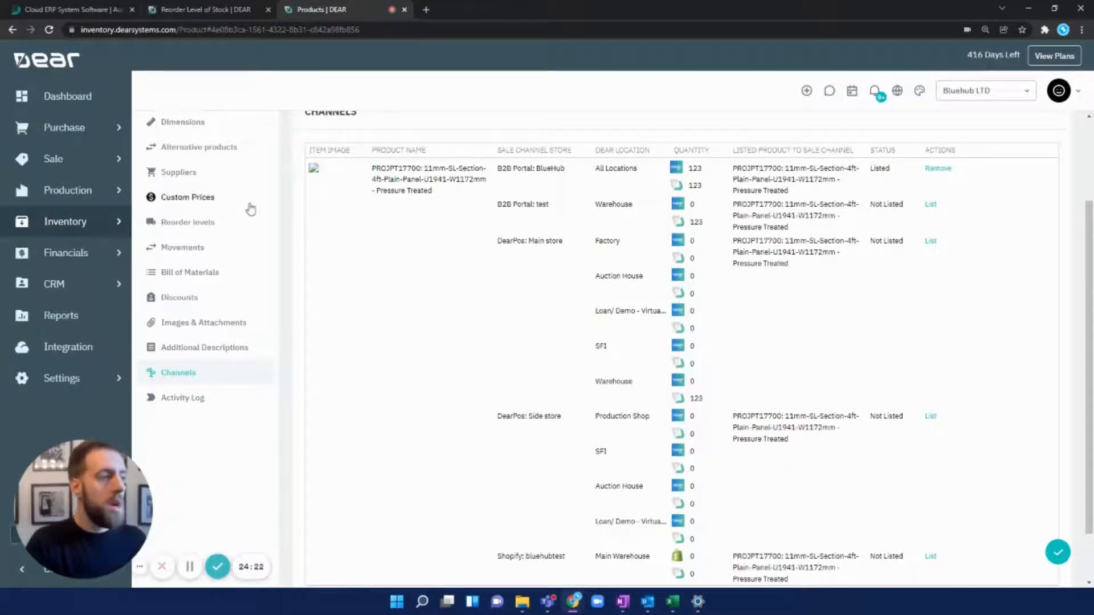
pyautogui.scroll(-1, 192, 245)
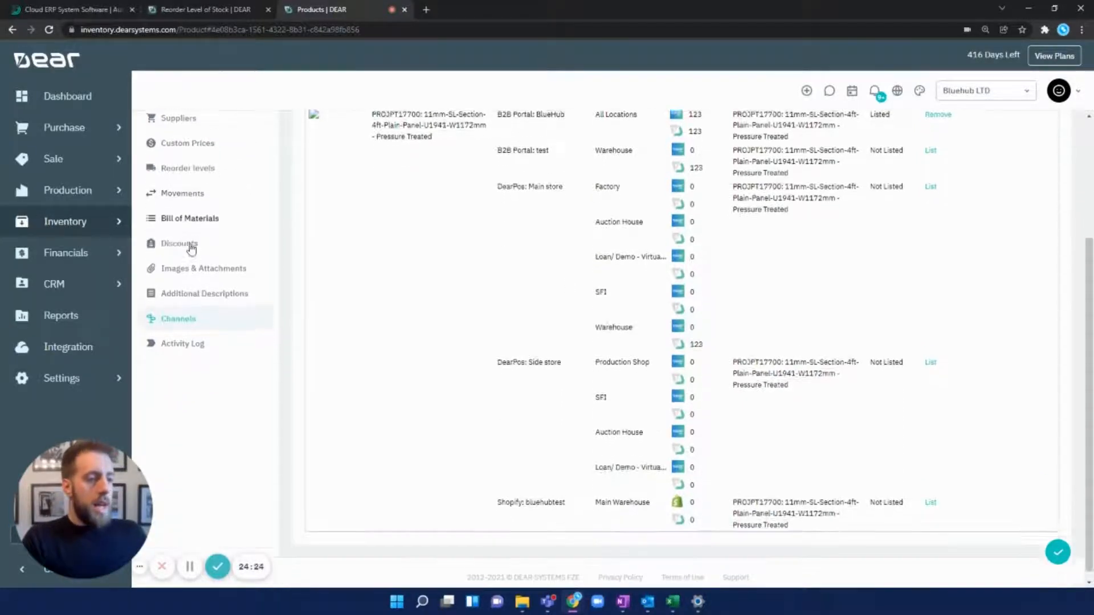
pyautogui.scroll(1, 191, 246)
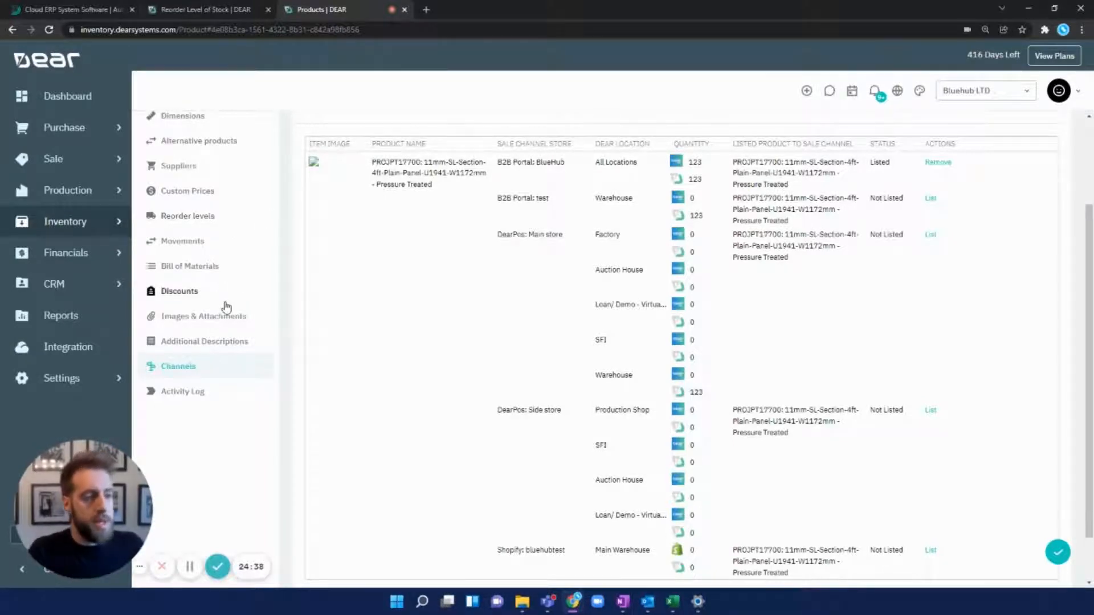
pyautogui.scroll(1, 233, 286)
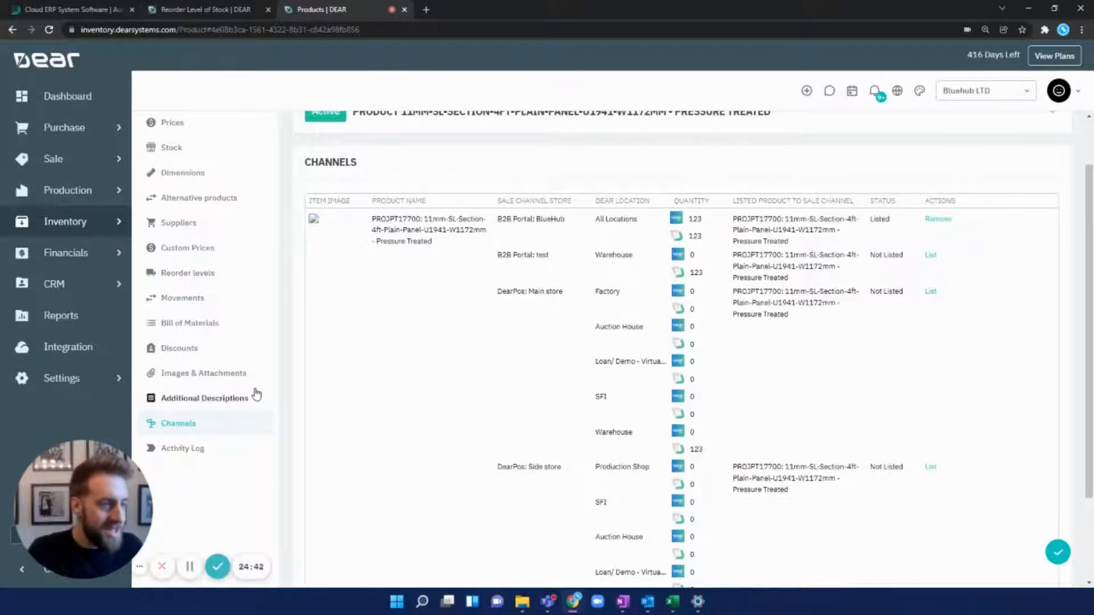
pyautogui.scroll(1, 257, 394)
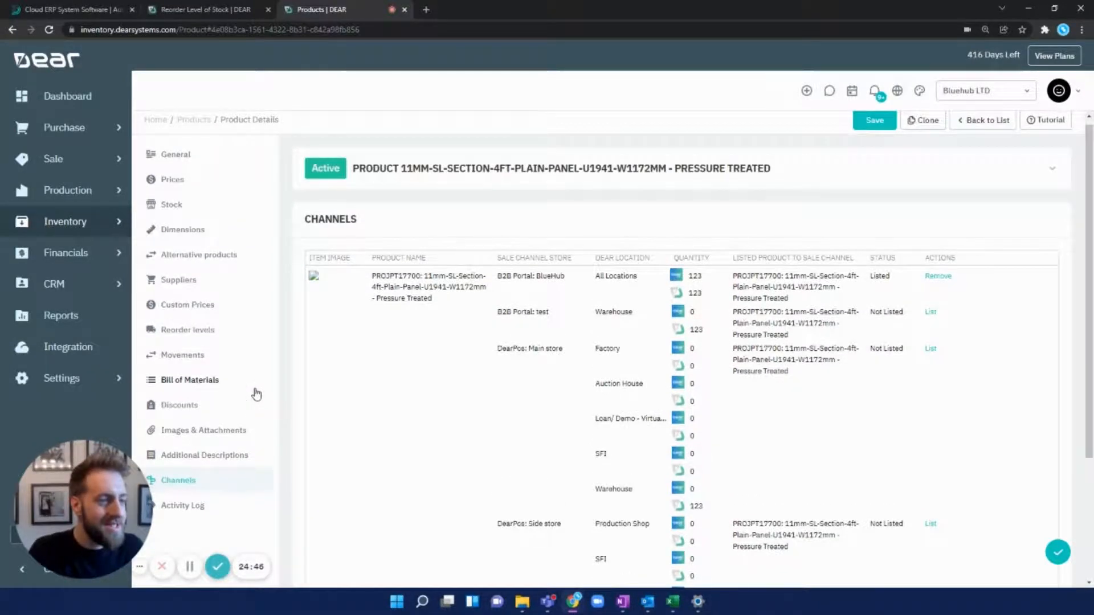
pyautogui.scroll(1, 256, 394)
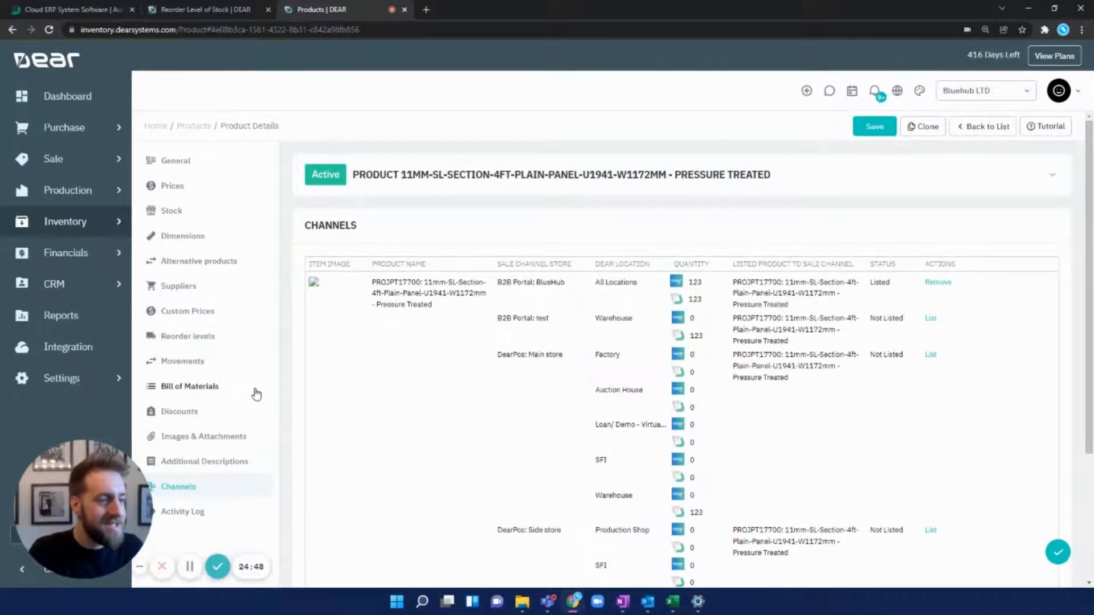
# Examine the product's stock, its item and carton dimensions, and its bill of materials
pyautogui.click(190, 213)
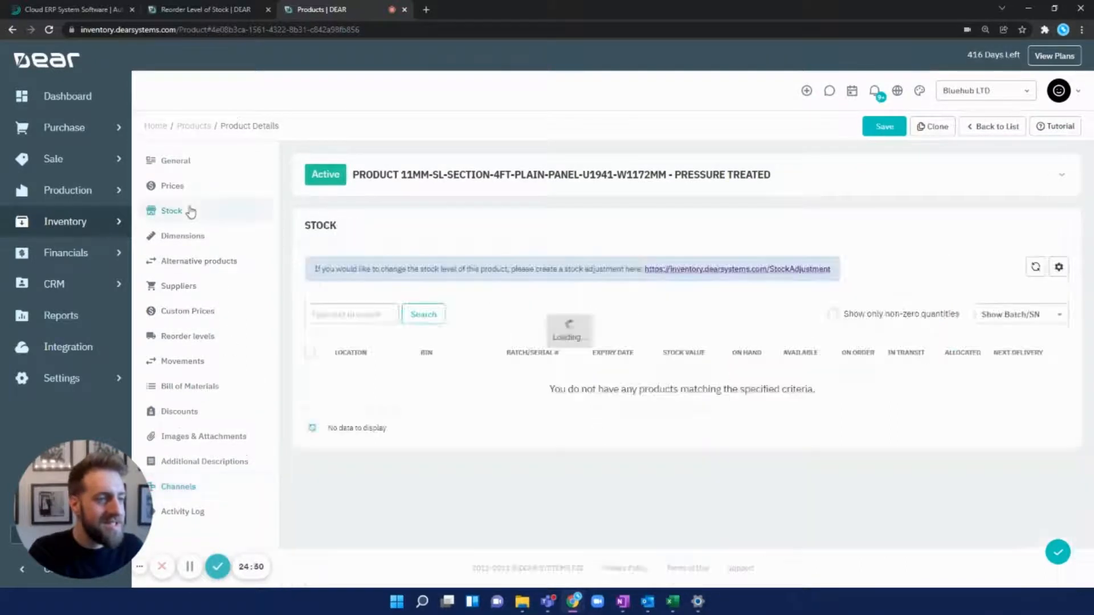
pyautogui.click(209, 236)
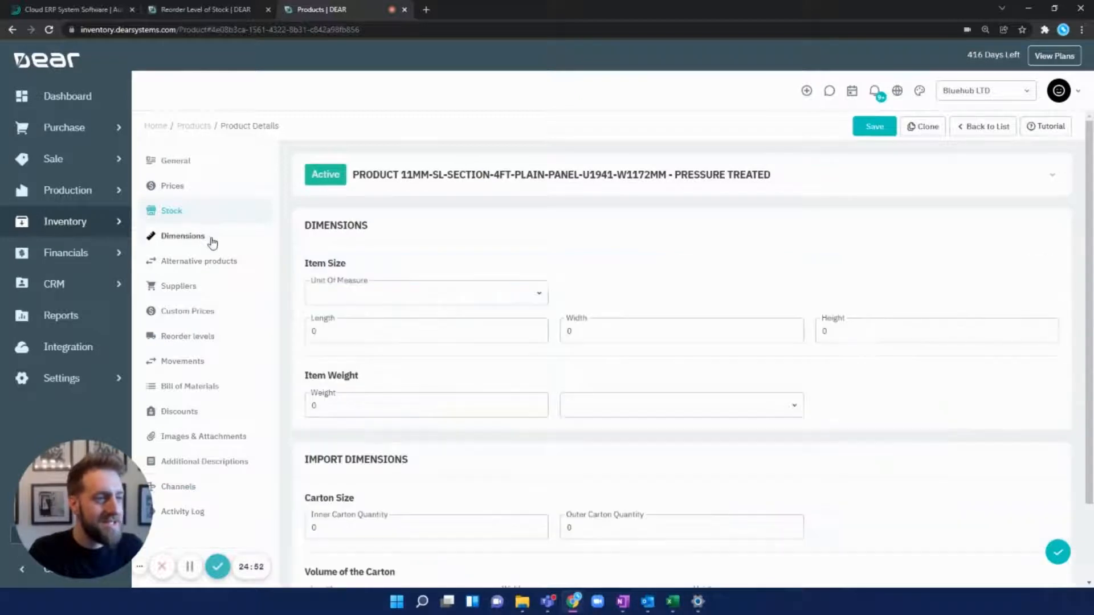
pyautogui.scroll(-2, 442, 264)
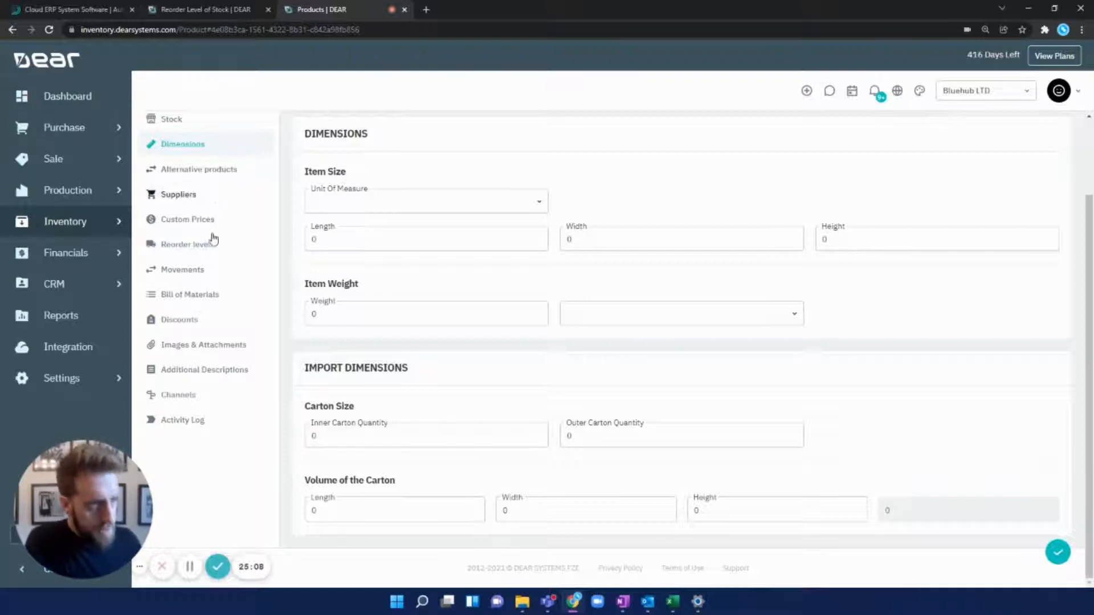
pyautogui.click(188, 295)
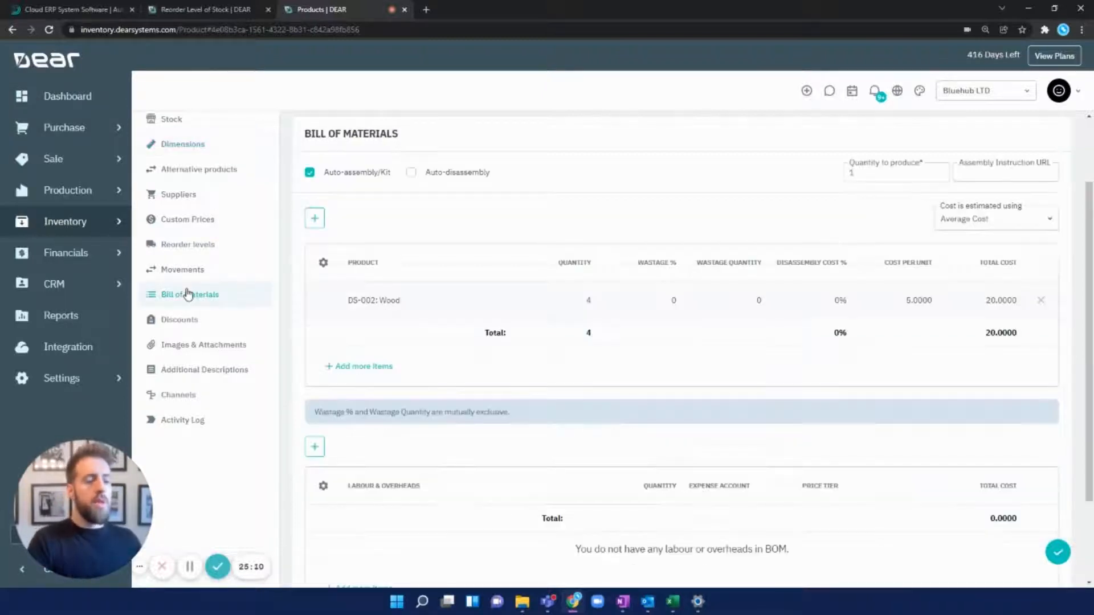
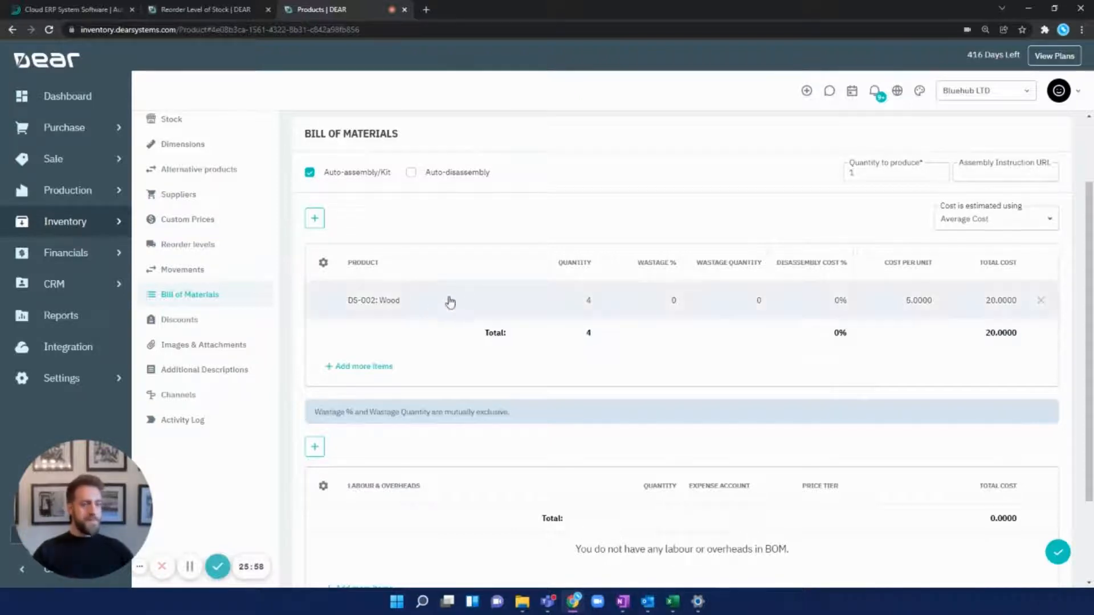
# Change the product's bill of materials type to Production BOM and open its production BOM
pyautogui.scroll(2, 227, 282)
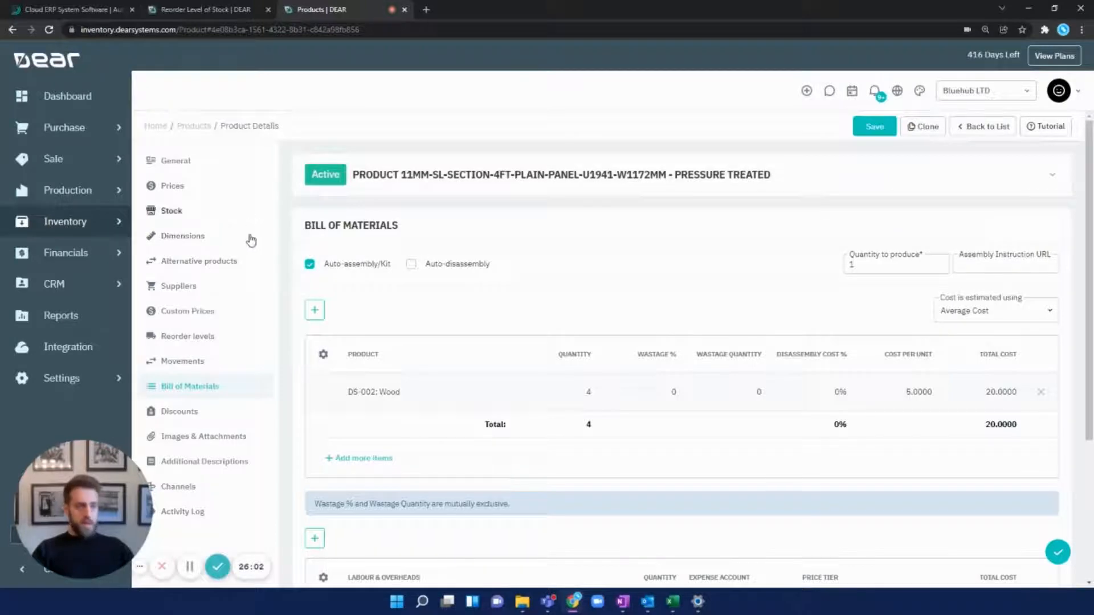
pyautogui.click(181, 163)
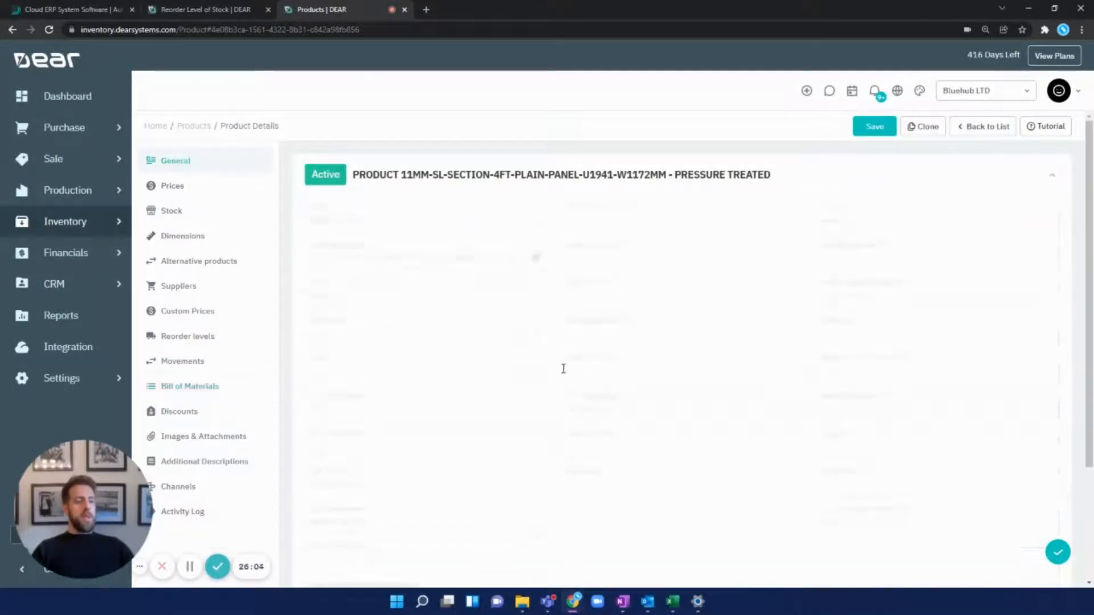
pyautogui.scroll(-1, 520, 463)
pyautogui.click(523, 461)
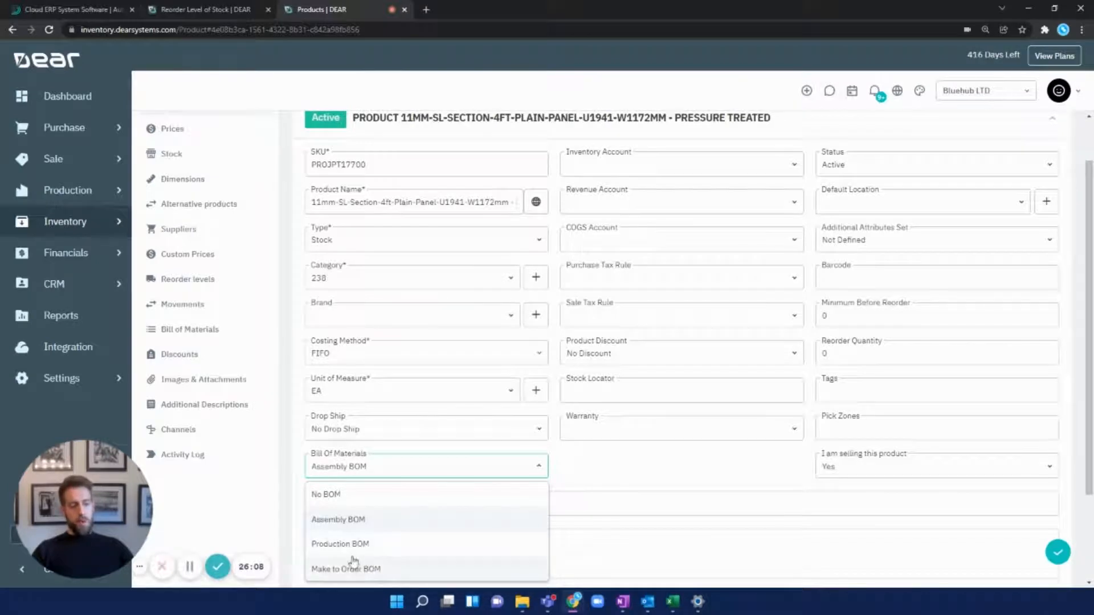
pyautogui.click(340, 544)
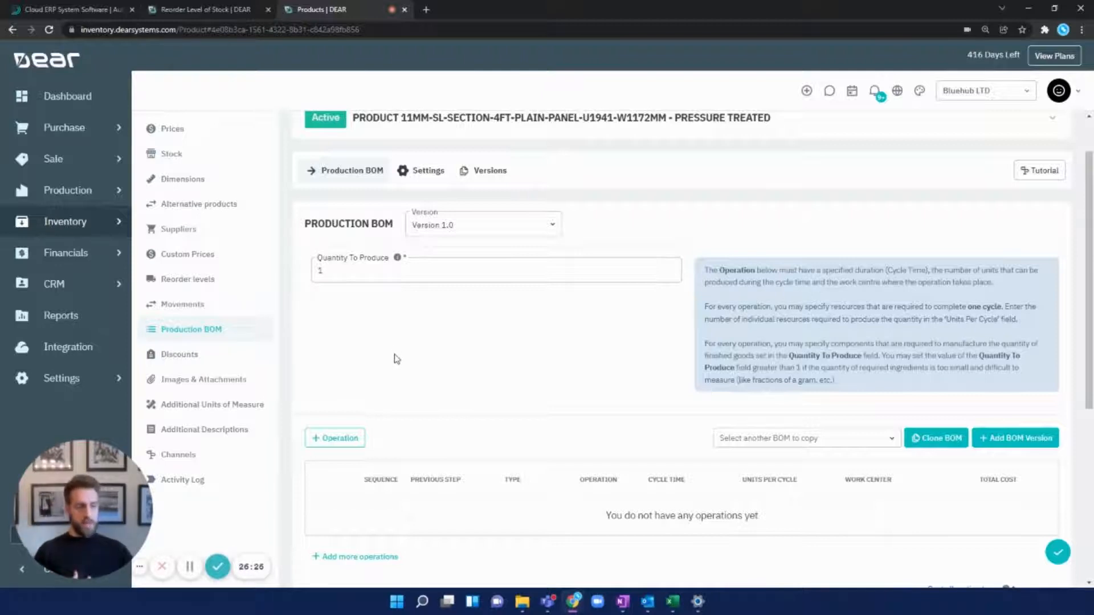
# Add a manufacturing operation named fab to the production BOM
pyautogui.click(324, 437)
pyautogui.scroll(-4, 391, 342)
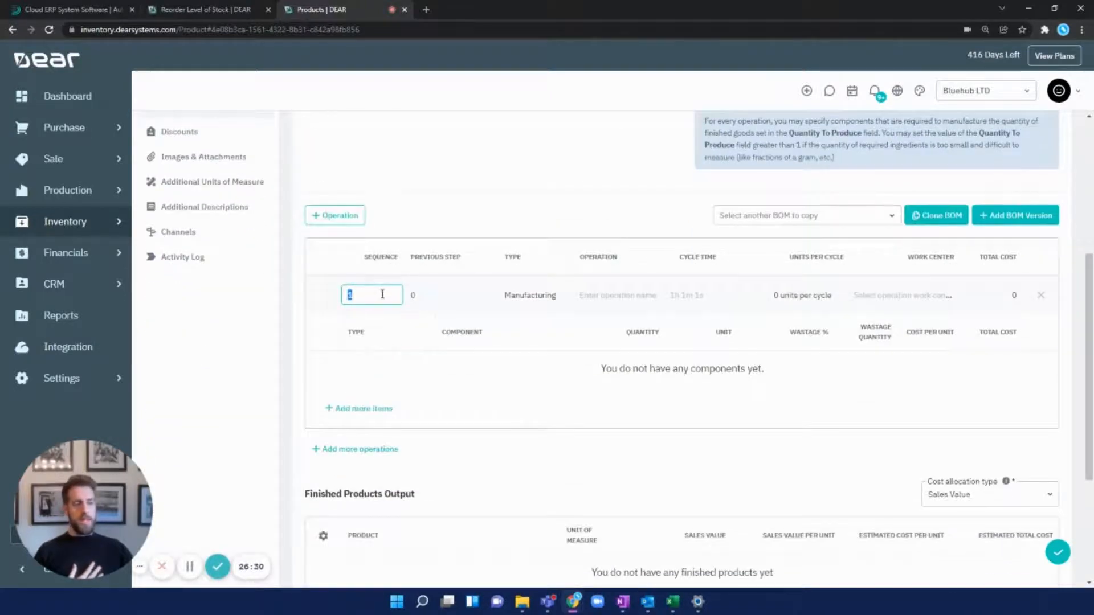
pyautogui.click(547, 297)
pyautogui.click(606, 299)
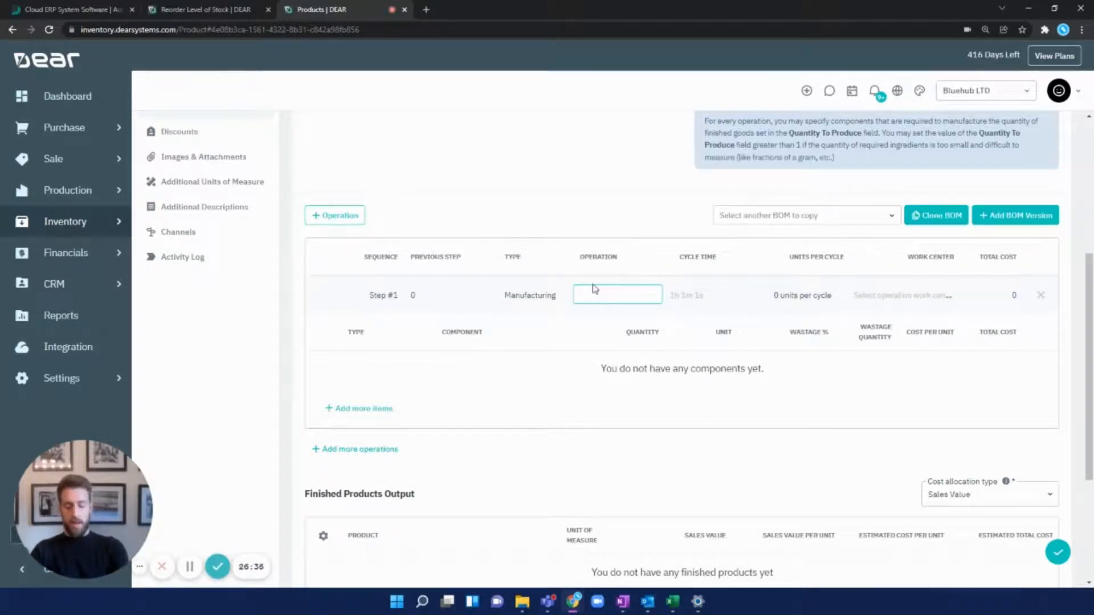
pyautogui.write('fab')
# Set the fab operation's cycle time to 1h 20m and its output to 1 unit per cycle
pyautogui.click(677, 296)
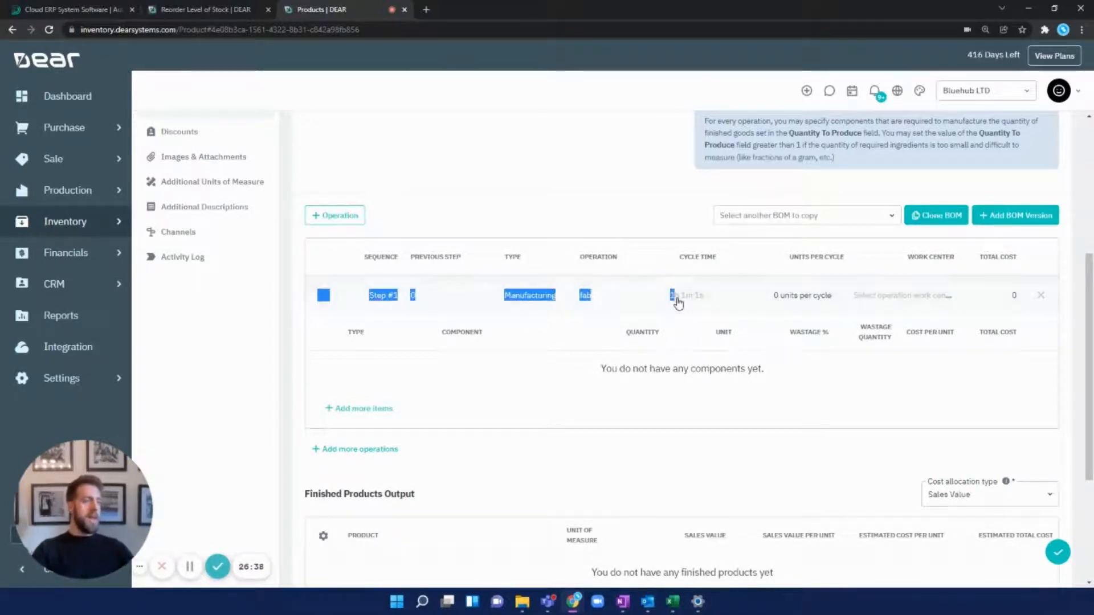
pyautogui.click(680, 298)
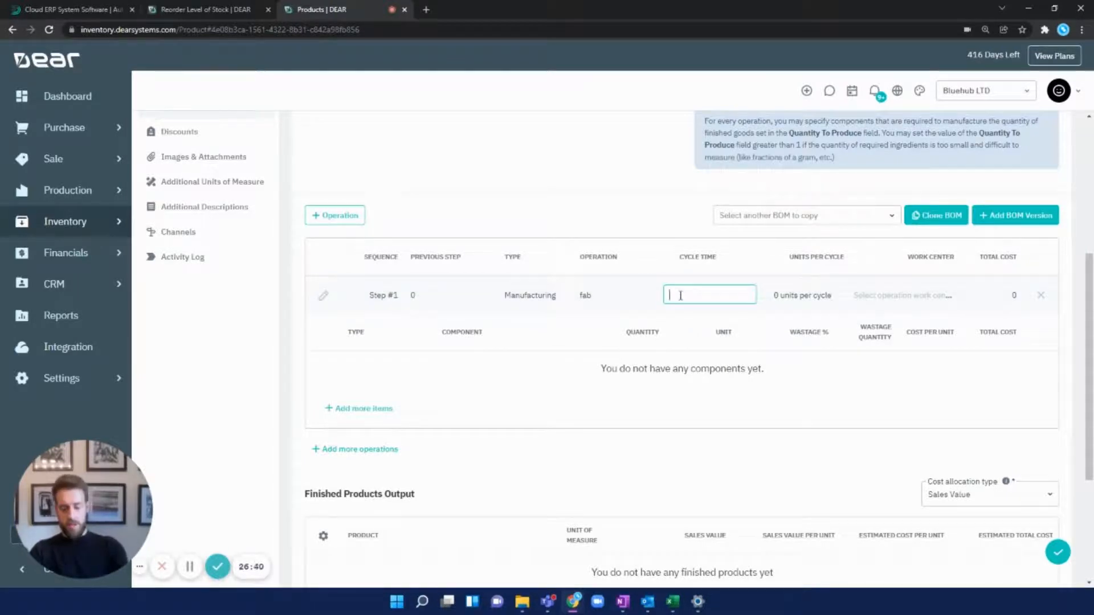
pyautogui.write('1h20m')
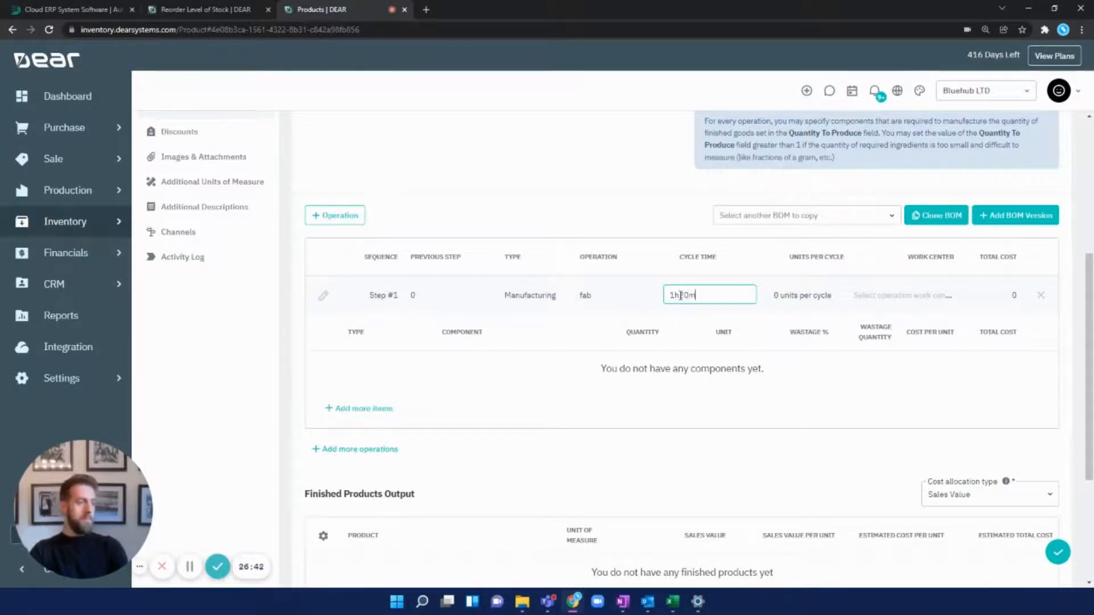
pyautogui.write('1')
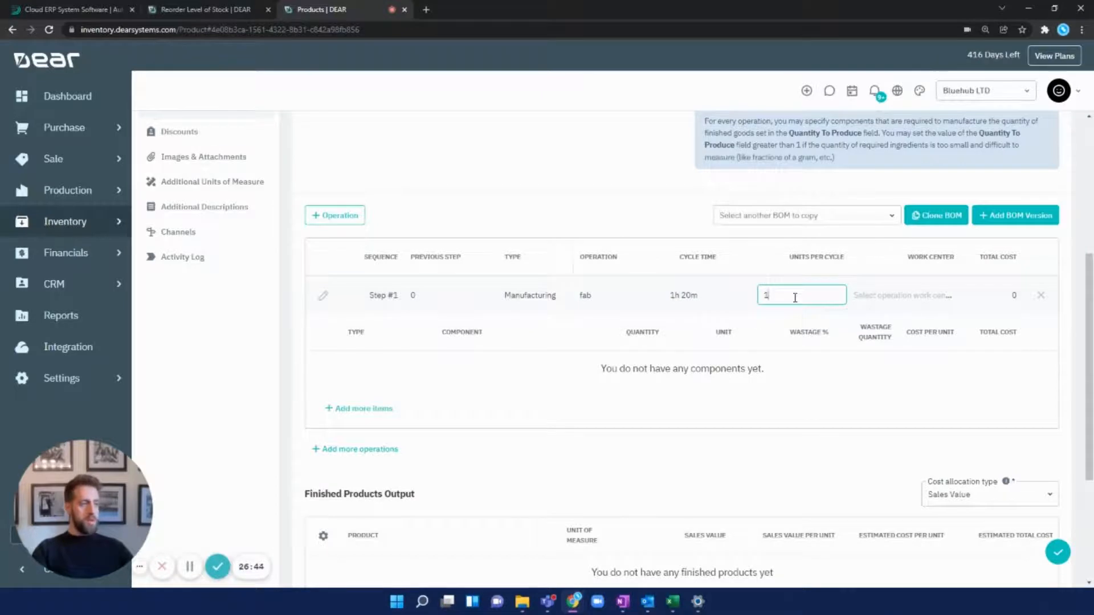
pyautogui.click(632, 200)
# Assign the work center 001: Machine Room 1 to the fab operation
pyautogui.click(936, 302)
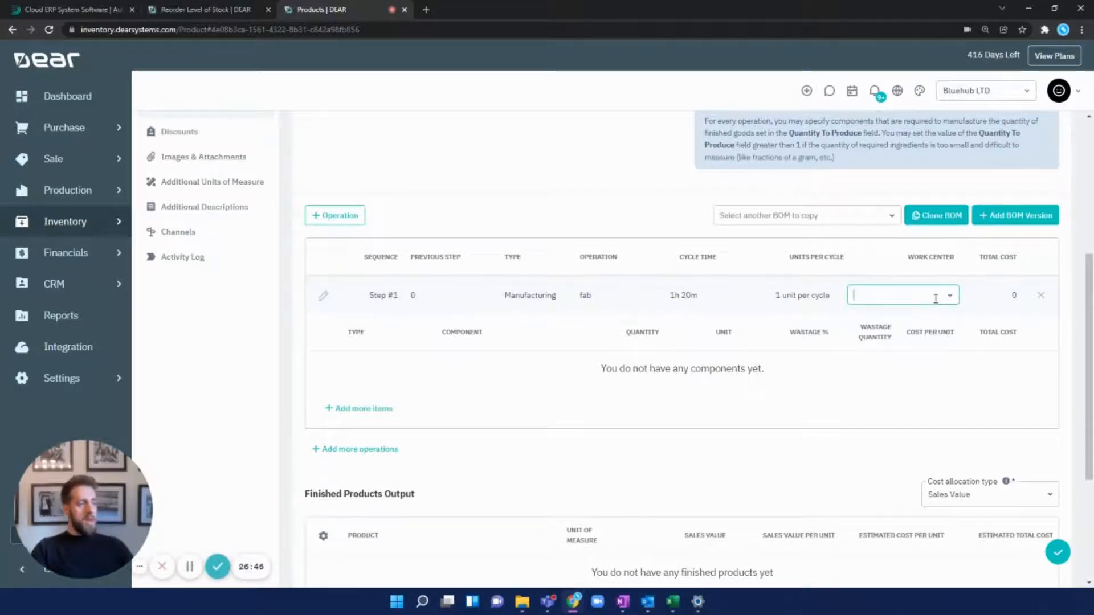
pyautogui.click(950, 296)
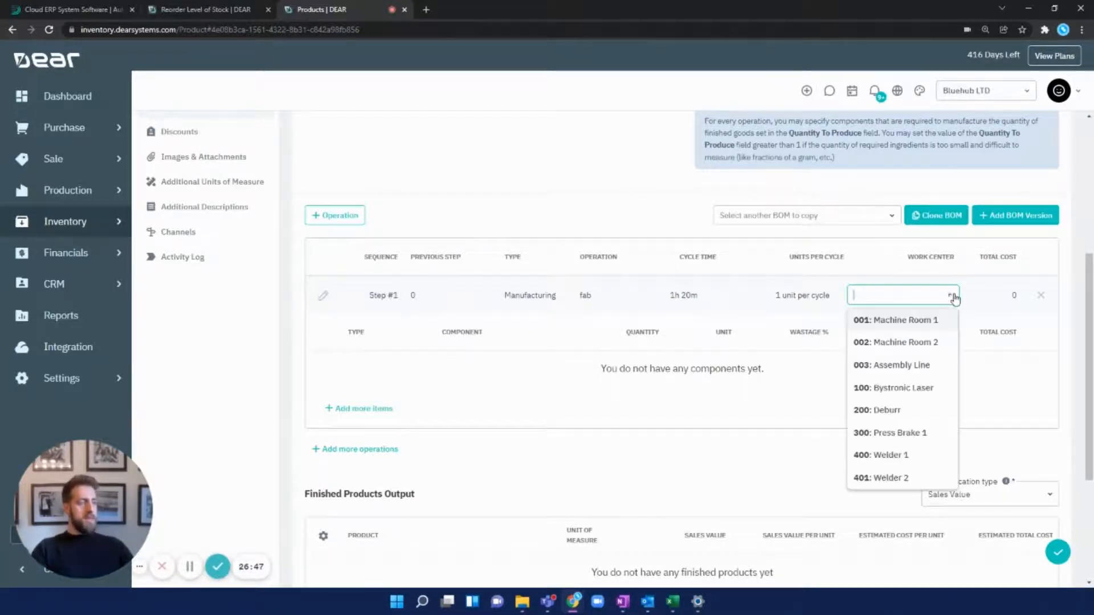
pyautogui.click(930, 324)
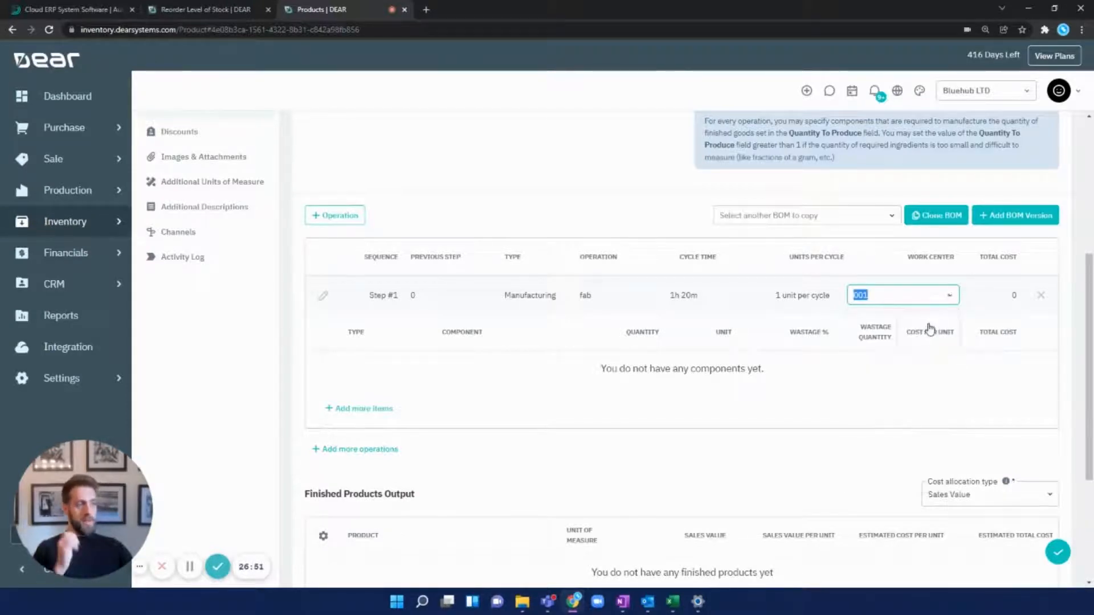
pyautogui.click(824, 401)
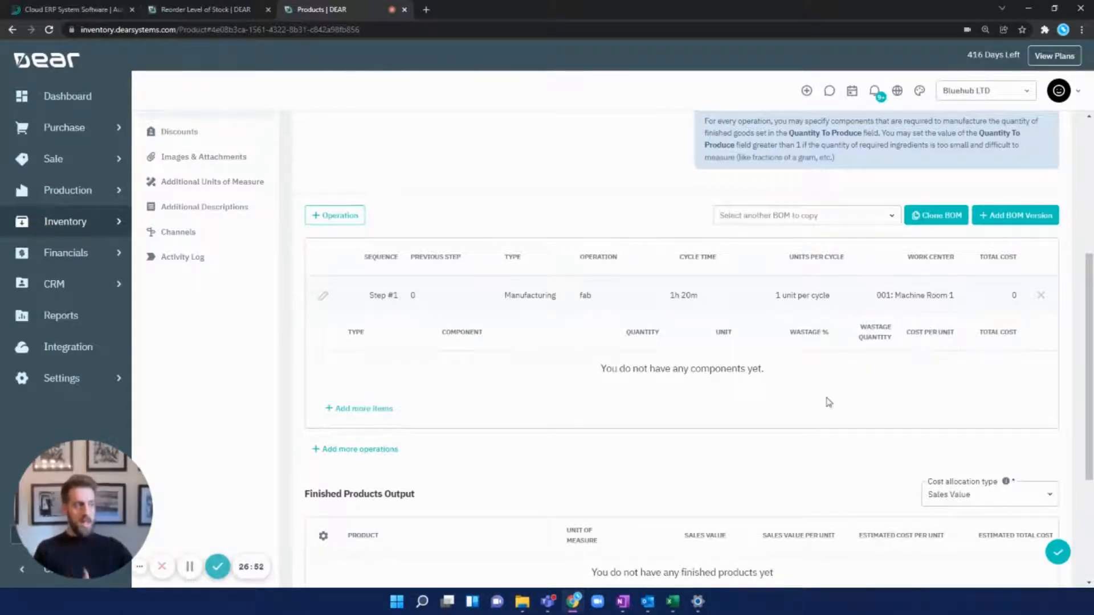
pyautogui.click(373, 407)
pyautogui.click(417, 369)
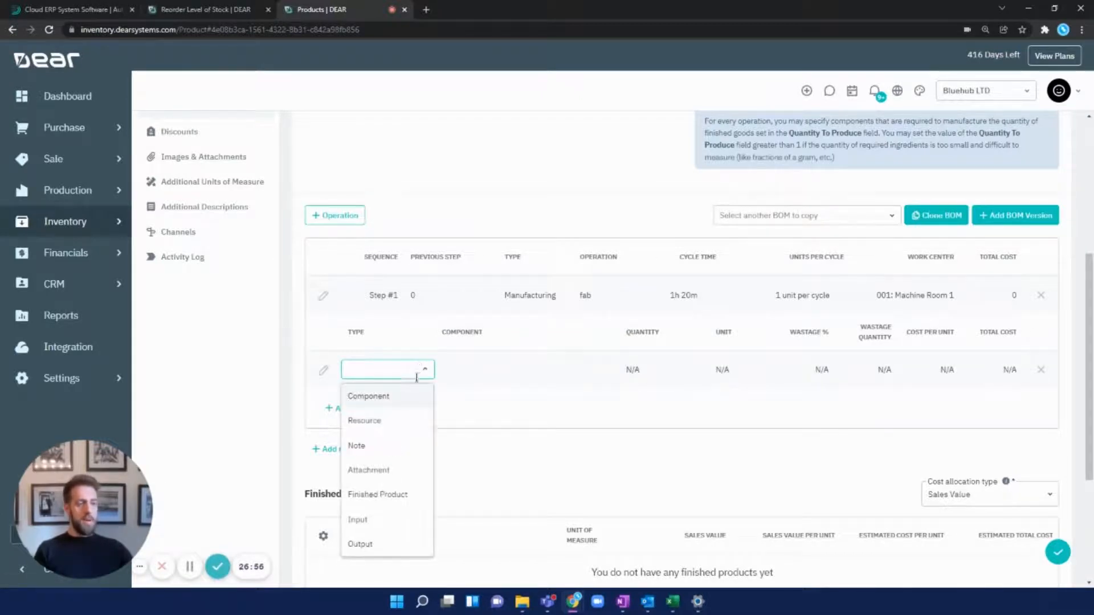
pyautogui.click(409, 397)
pyautogui.click(457, 376)
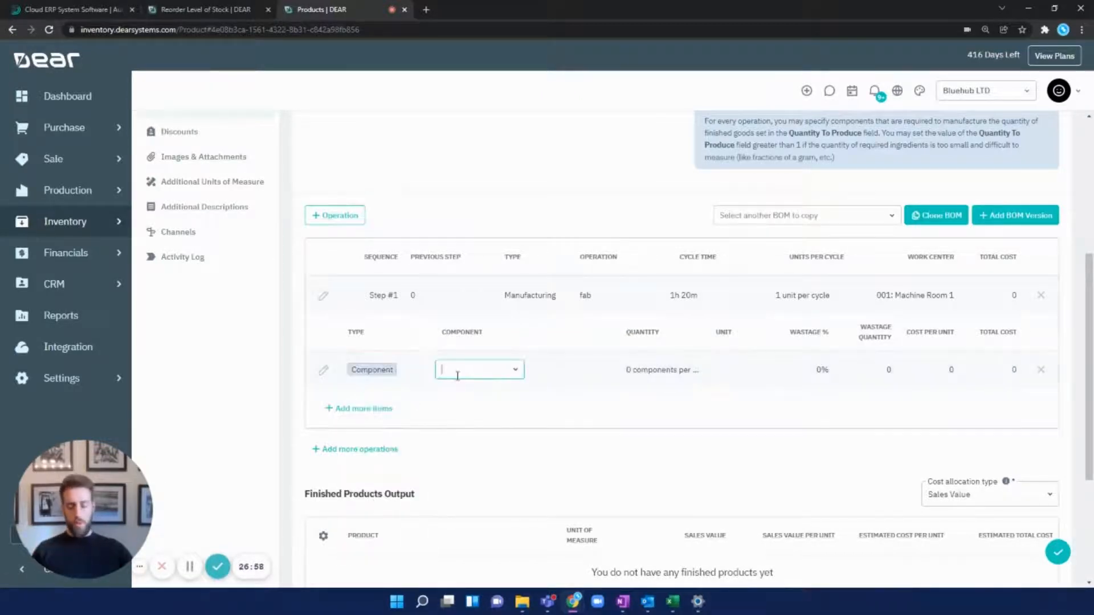
pyautogui.write('sheet')
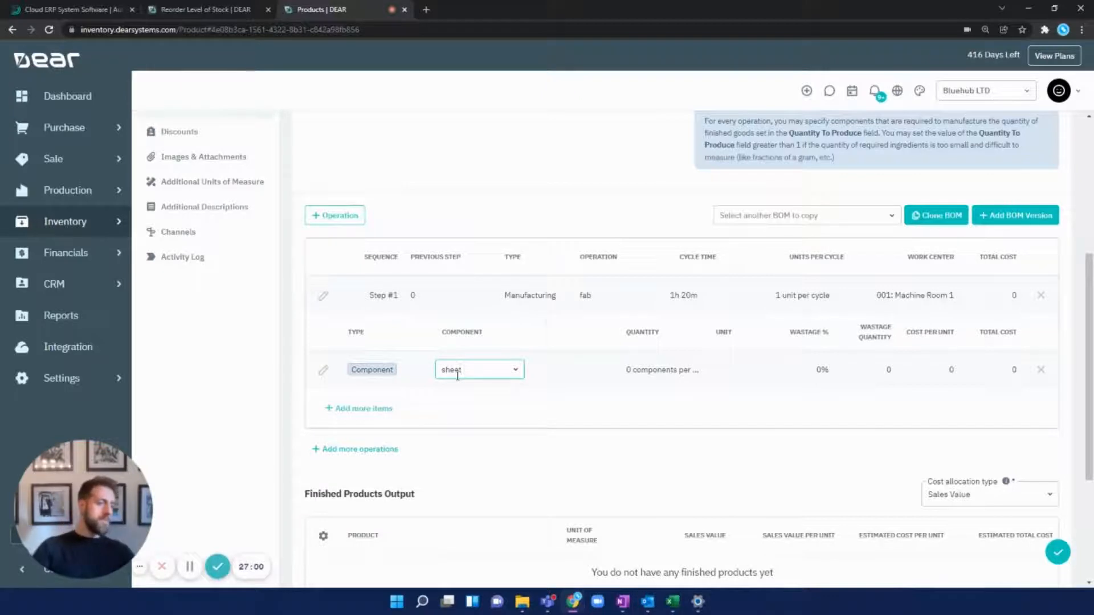
pyautogui.click(488, 401)
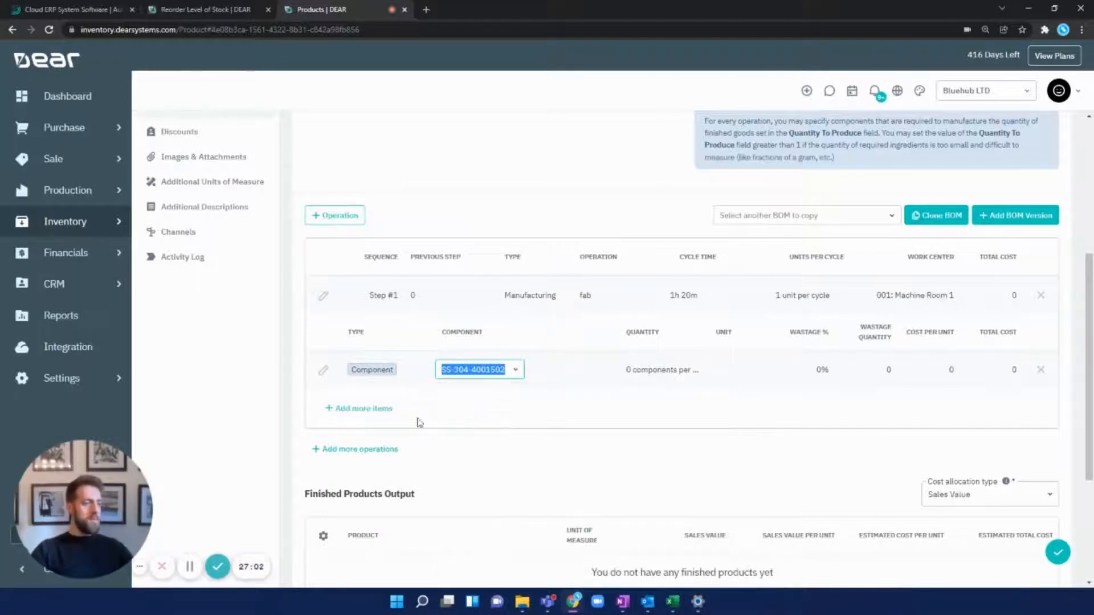
# Add the resource coded JHN to the fab operation as a second item
pyautogui.click(358, 409)
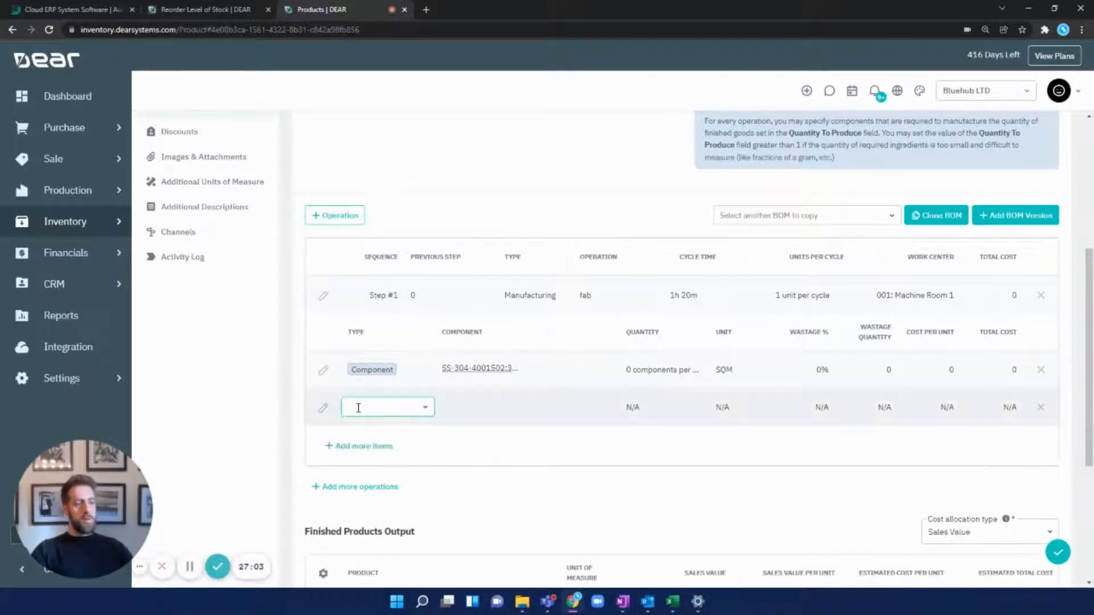
pyautogui.click(421, 412)
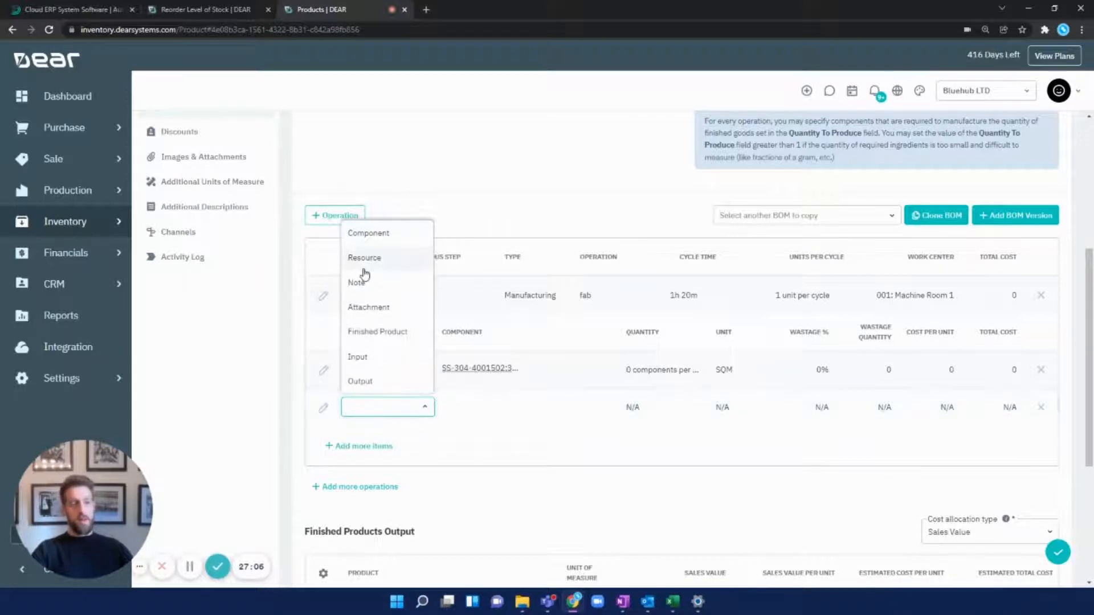
pyautogui.click(365, 263)
pyautogui.click(481, 414)
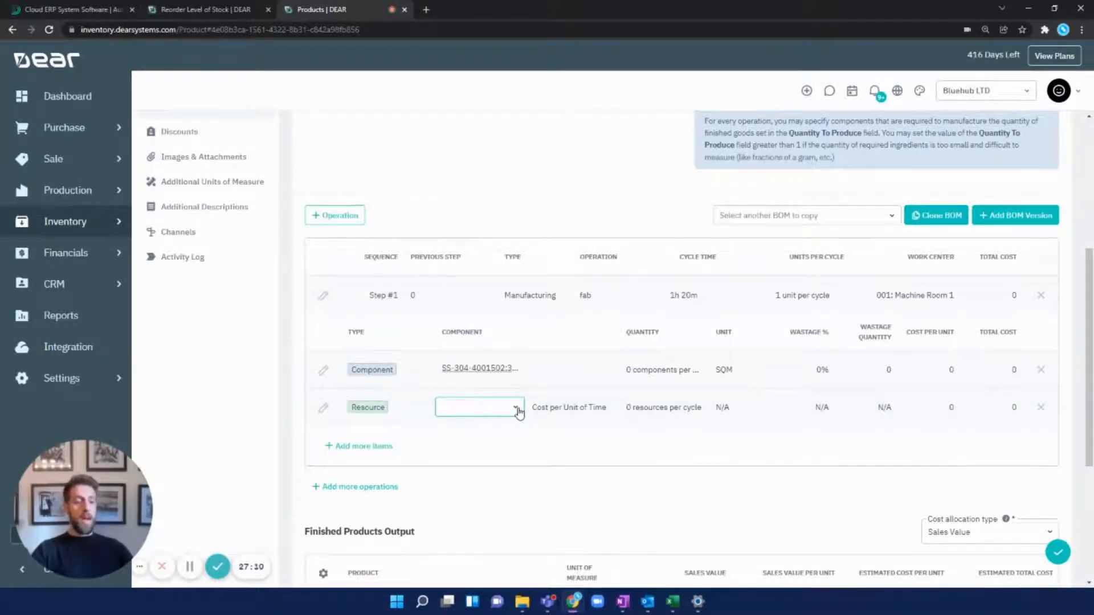
pyautogui.click(518, 409)
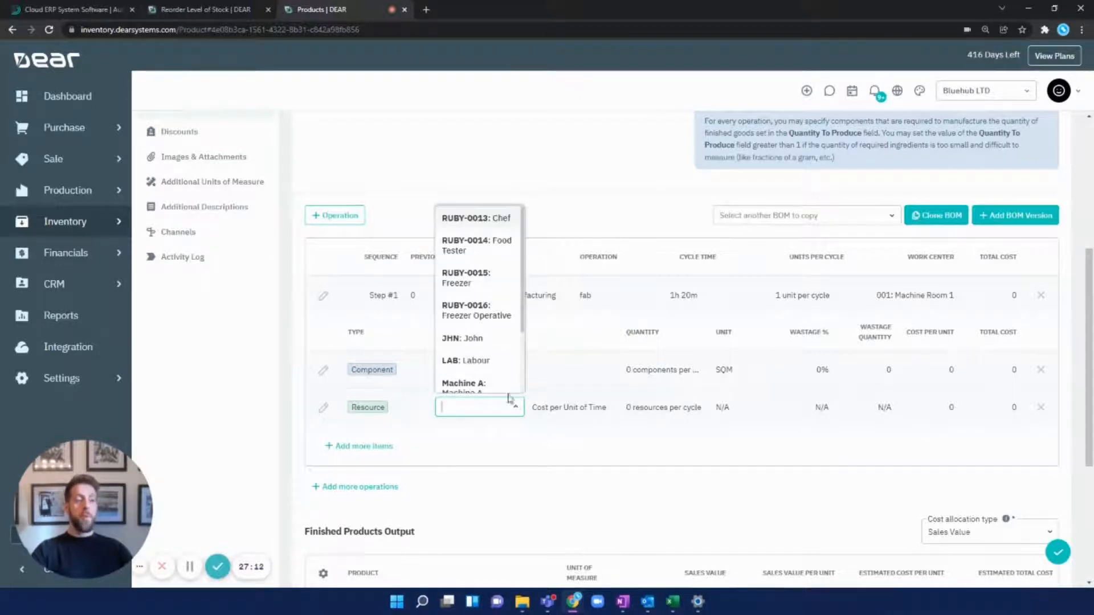
pyautogui.click(457, 338)
pyautogui.click(518, 435)
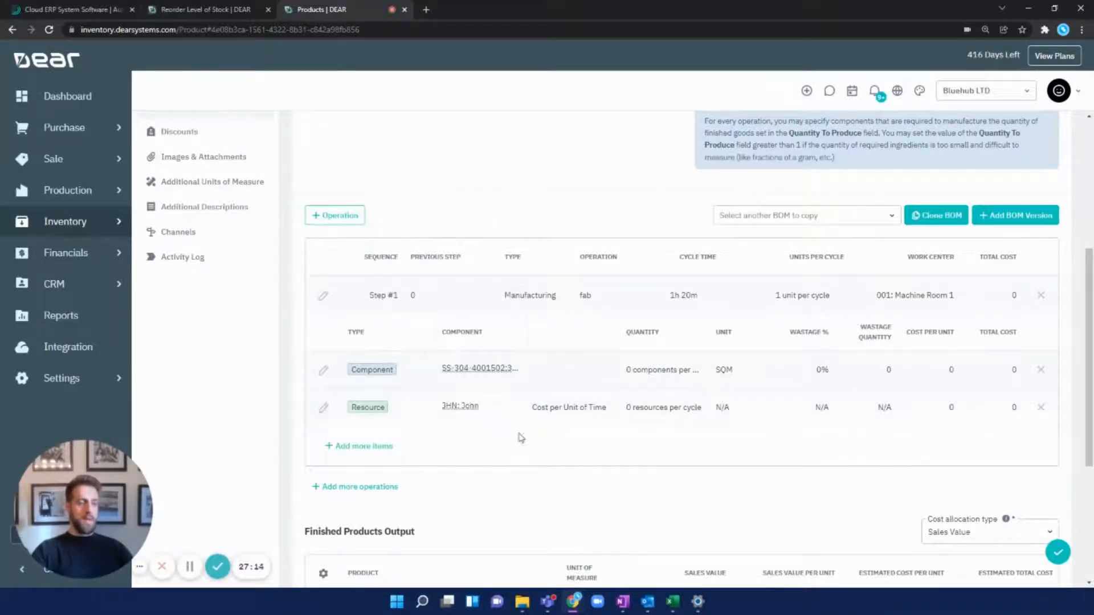
# Add a second manufacturing operation named assembly to the production BOM
pyautogui.click(331, 490)
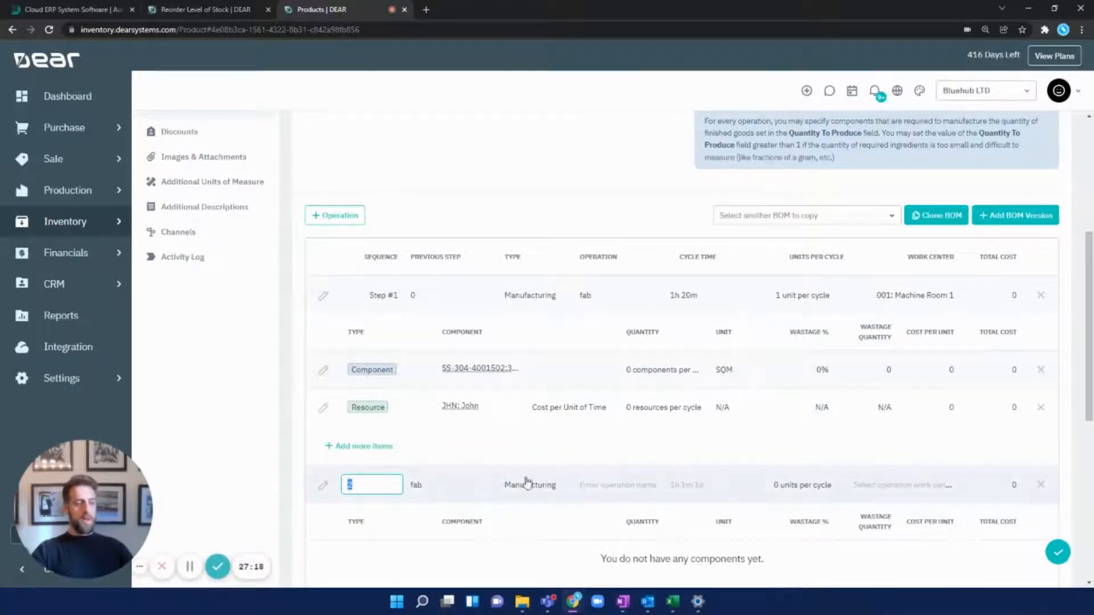
pyautogui.click(607, 487)
pyautogui.write('assembly')
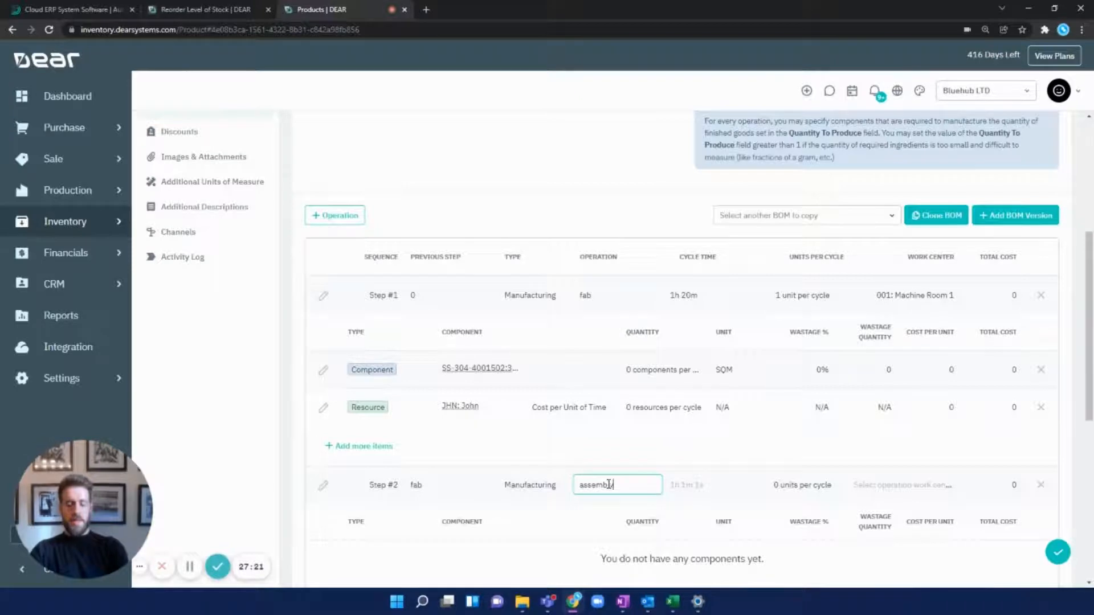
pyautogui.press('Return')
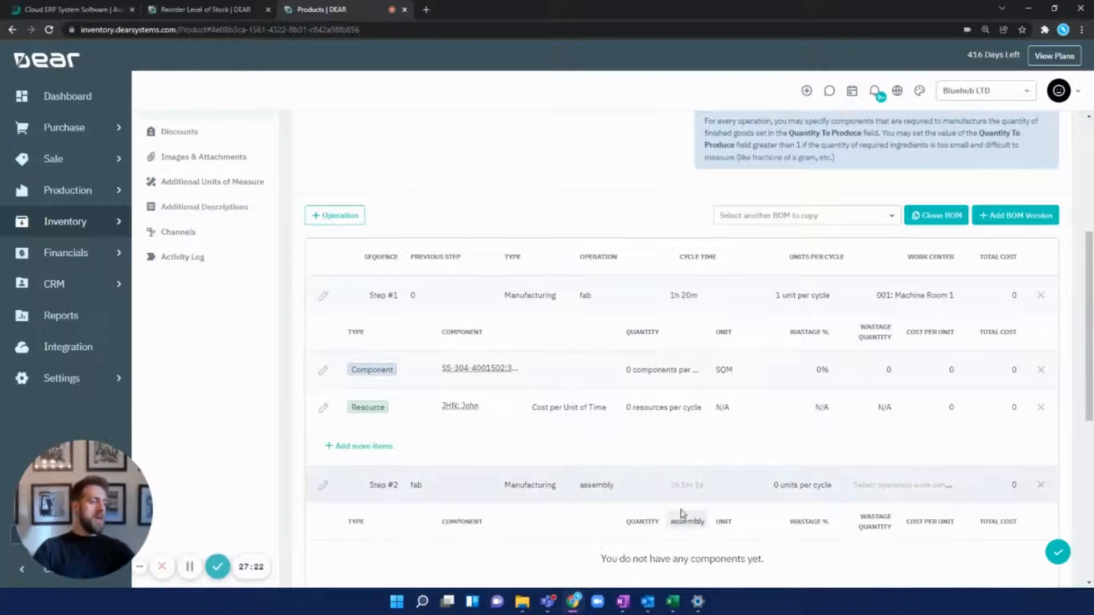
# Set the assembly operation's cycle time to 20m and its output to 1 unit per cycle
pyautogui.click(691, 485)
pyautogui.write('20m')
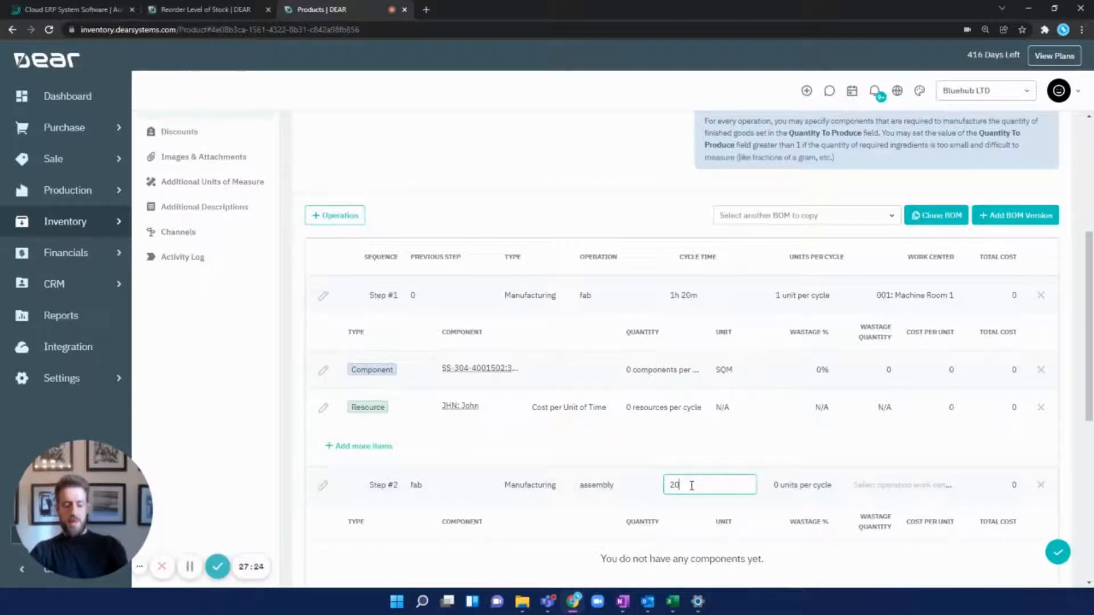
pyautogui.click(767, 484)
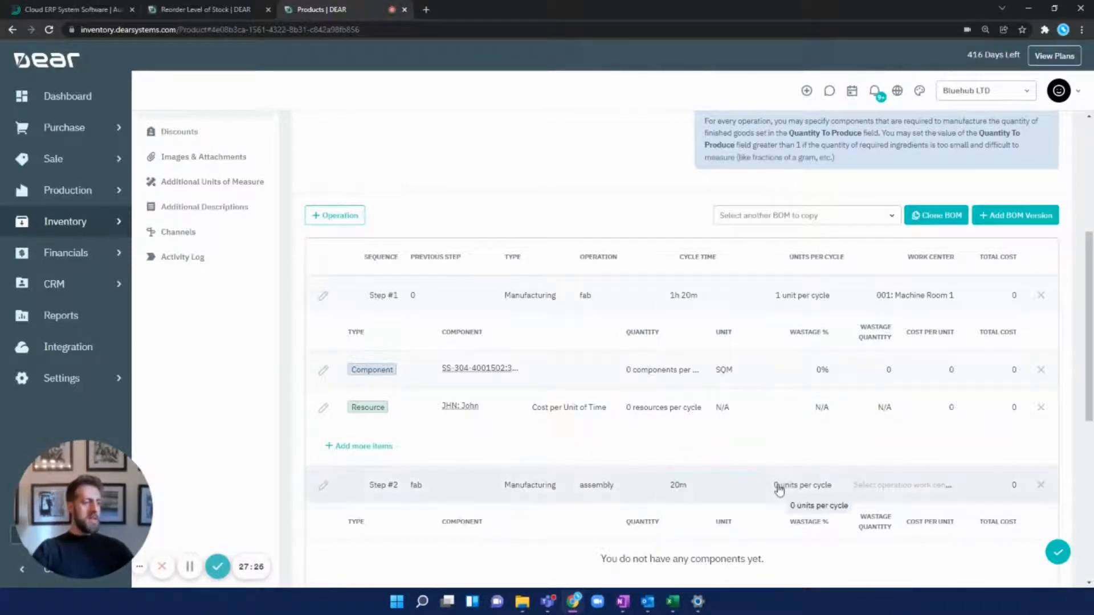
pyautogui.write('1')
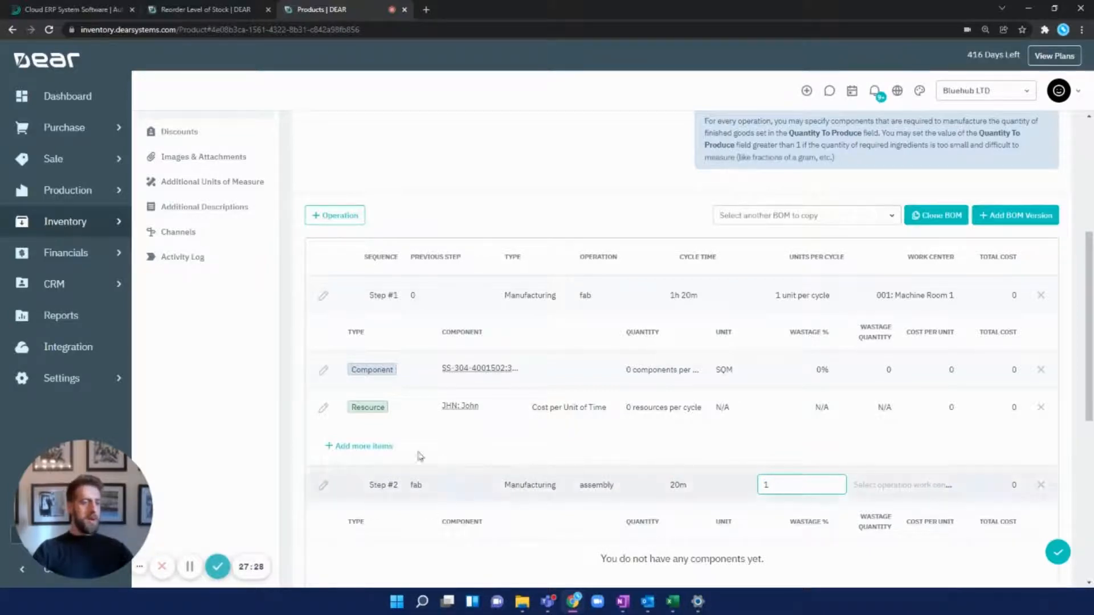
pyautogui.click(283, 466)
# Assign the work center 002: Machine Room 2 to the assembly operation
pyautogui.click(918, 491)
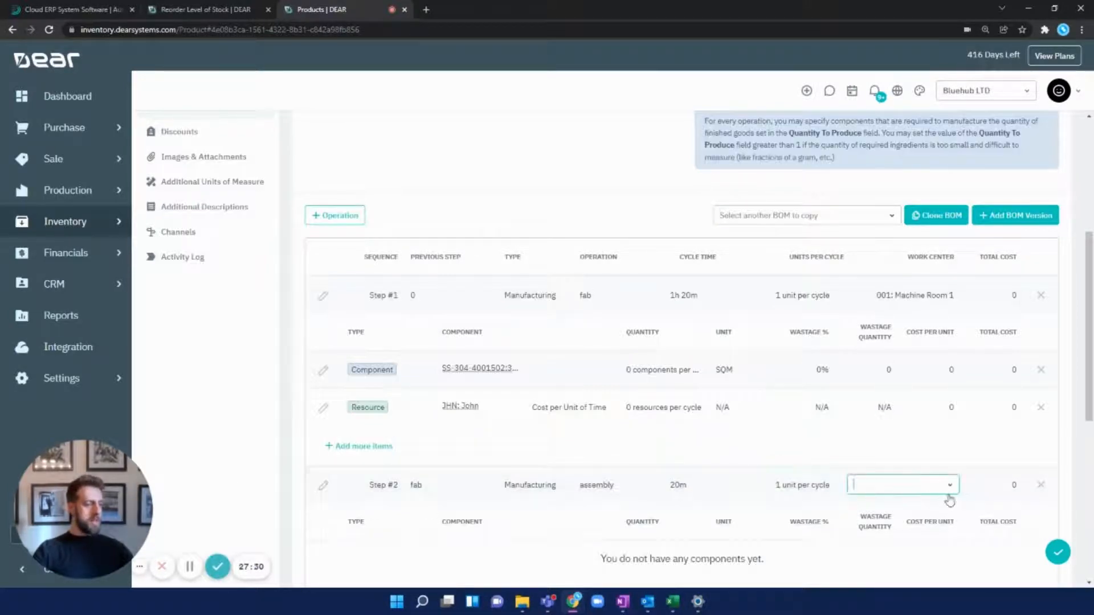
pyautogui.click(949, 485)
pyautogui.click(906, 326)
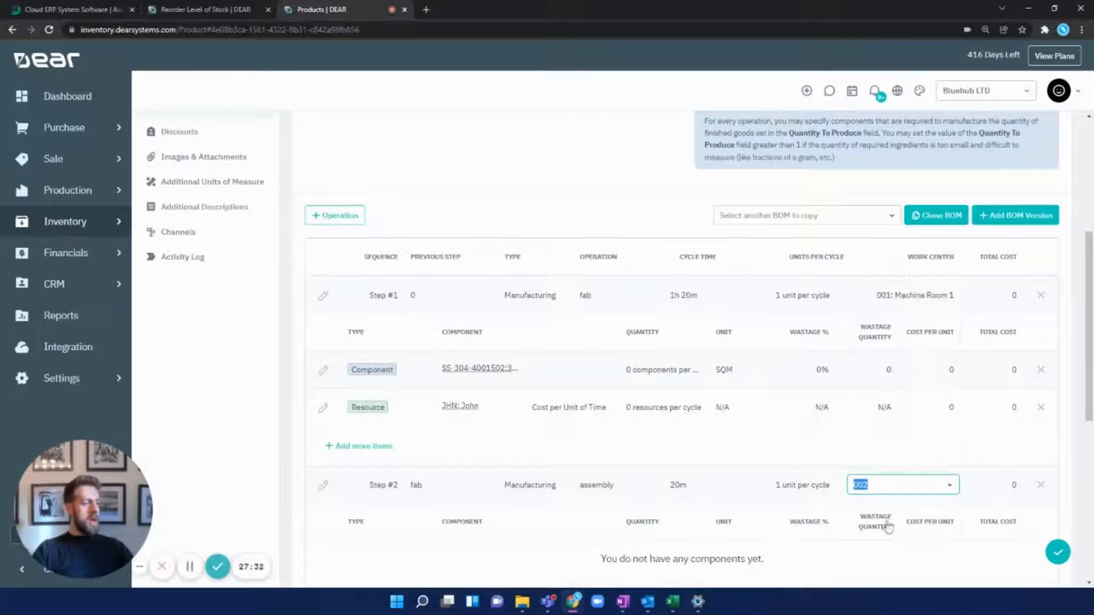
pyautogui.click(215, 425)
# Examine the operation types available for the assembly operation without changing its type
pyautogui.scroll(-1, 250, 401)
pyautogui.scroll(-2, 251, 400)
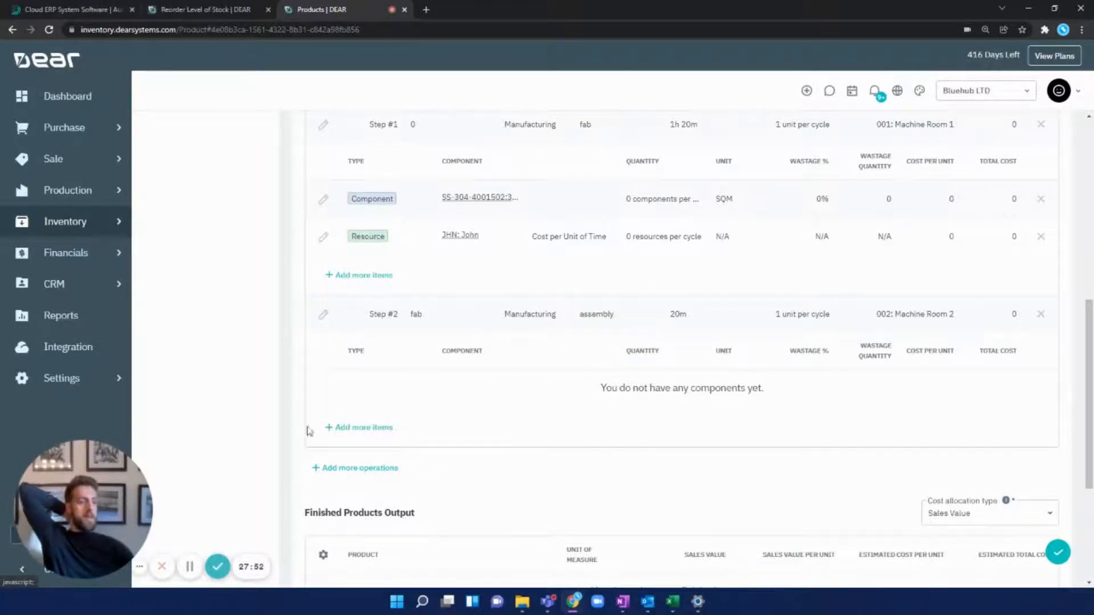
pyautogui.click(534, 313)
pyautogui.click(537, 314)
pyautogui.click(563, 317)
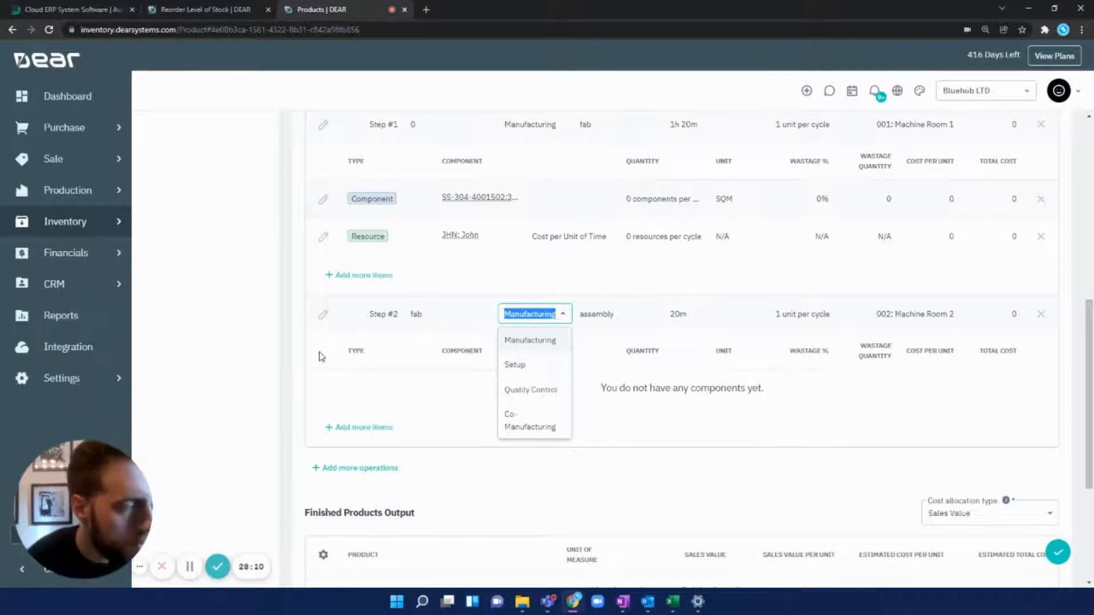
pyautogui.click(264, 348)
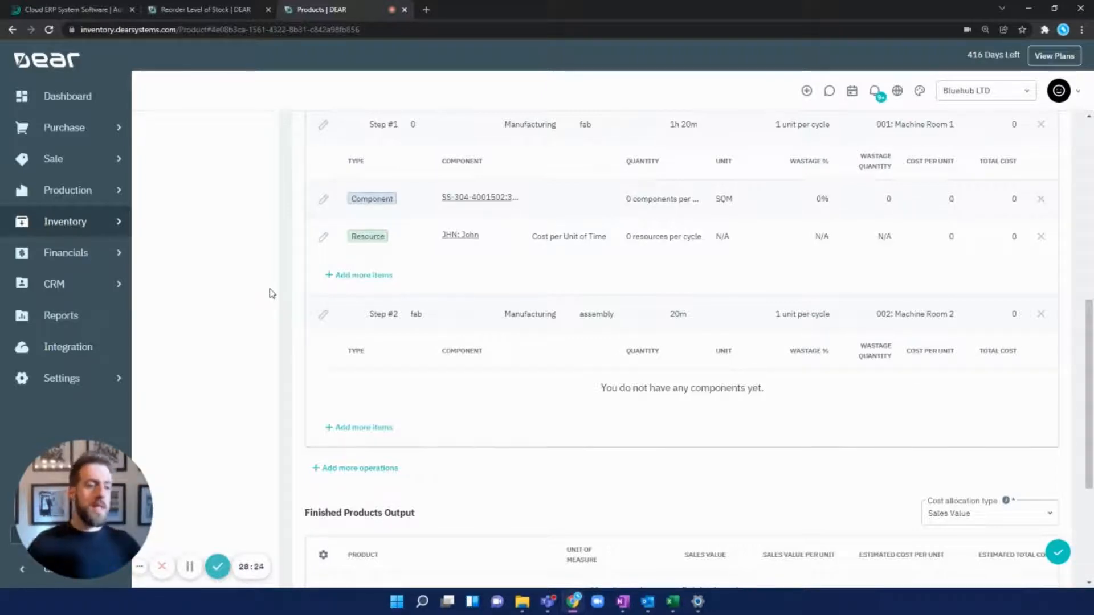
# Open the list of customers and search it for bluehub
pyautogui.click(110, 155)
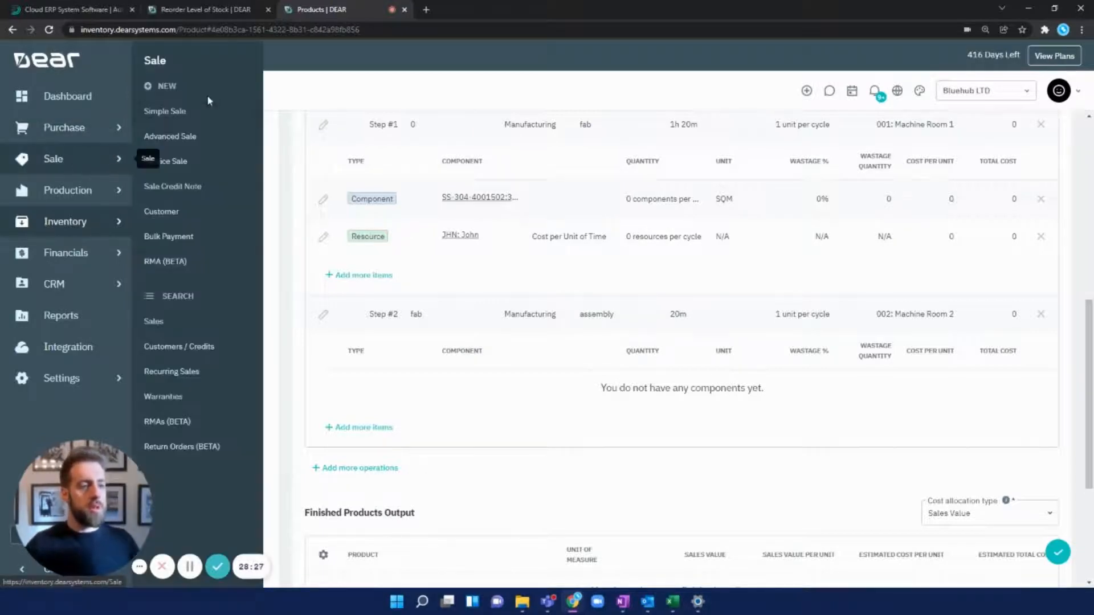
pyautogui.click(220, 348)
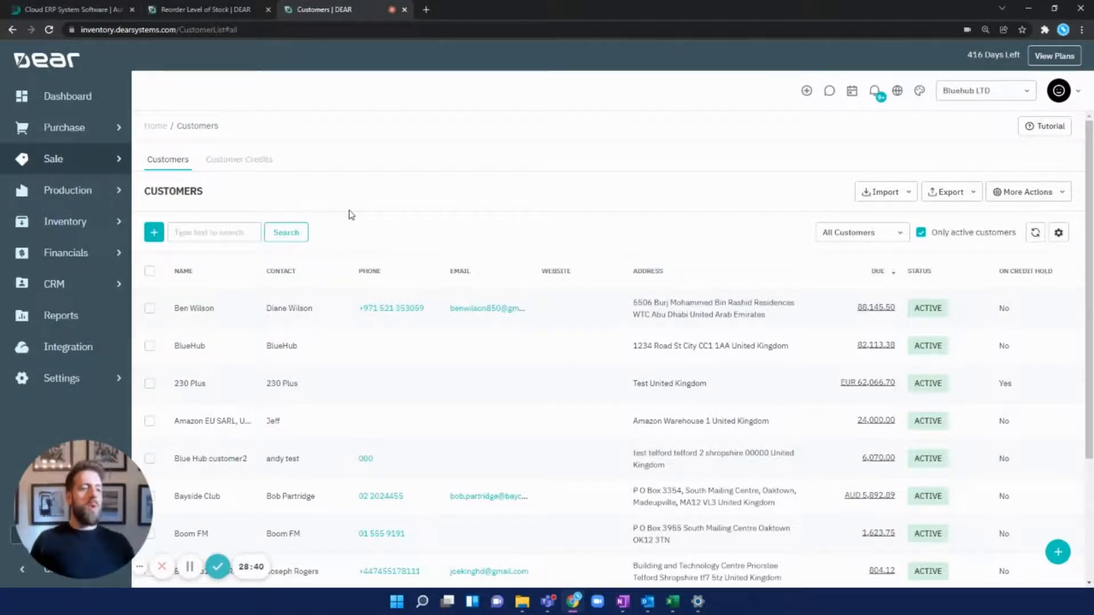
pyautogui.click(184, 239)
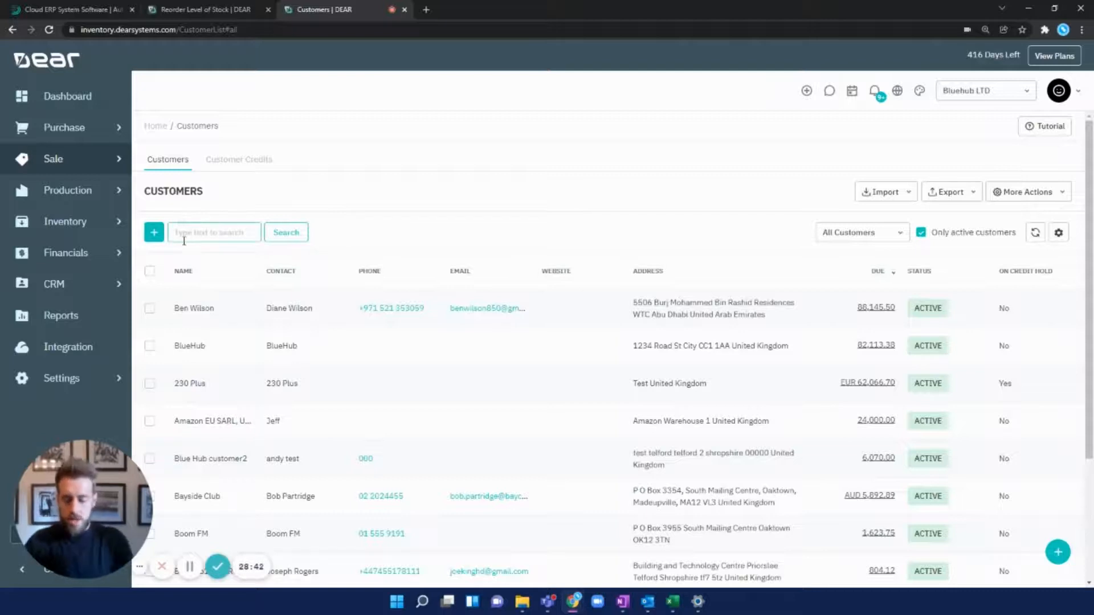
pyautogui.write('bluehub')
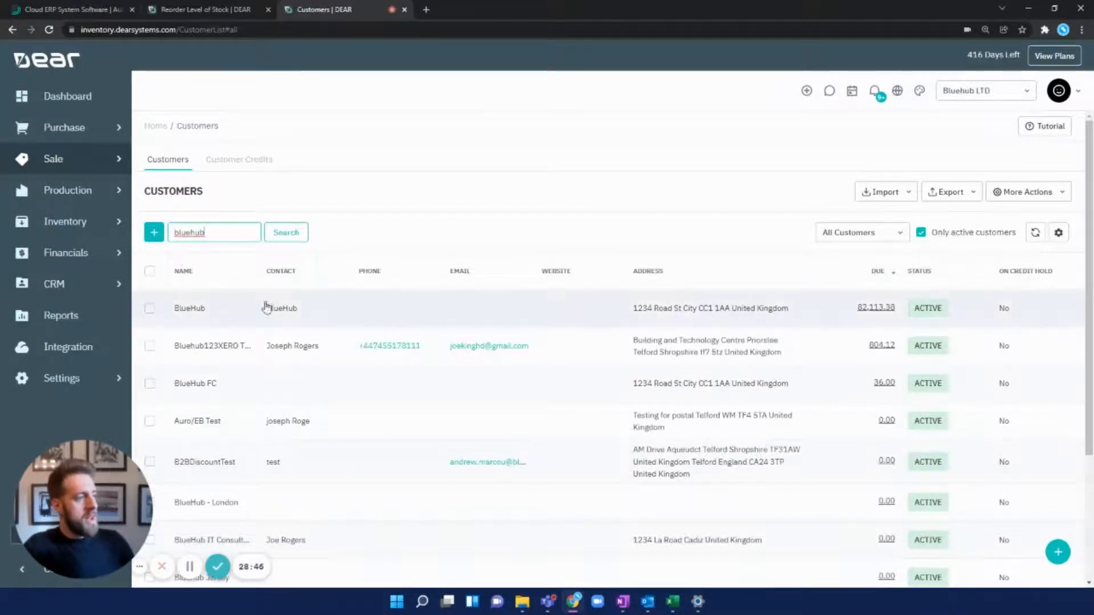
# Open the BlueHub customer record and review its general details, addresses and default sale document templates
pyautogui.moveTo(878, 307)
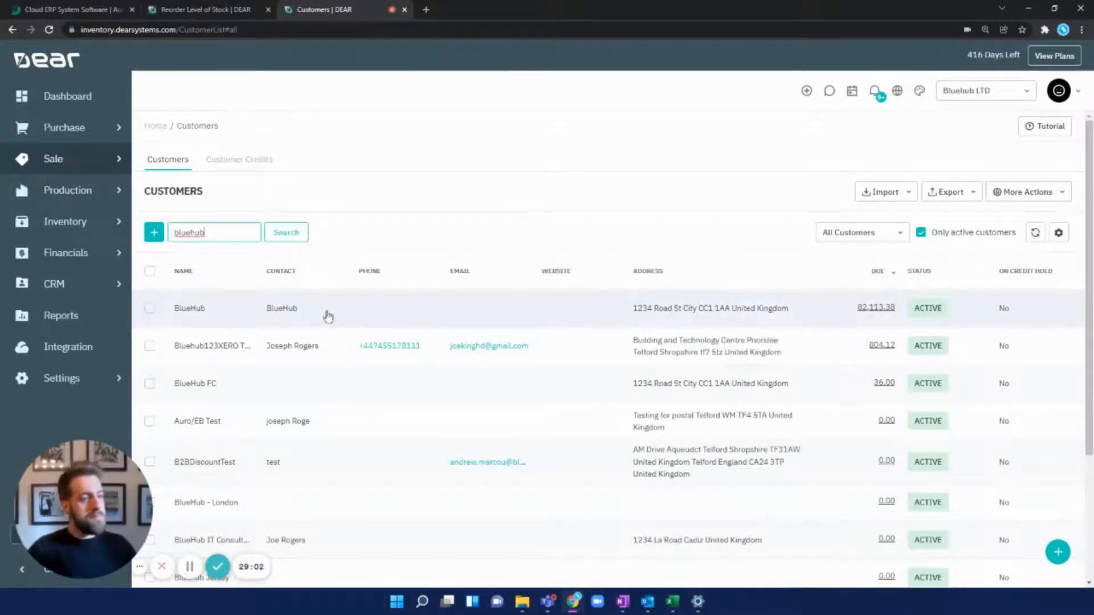
pyautogui.click(244, 322)
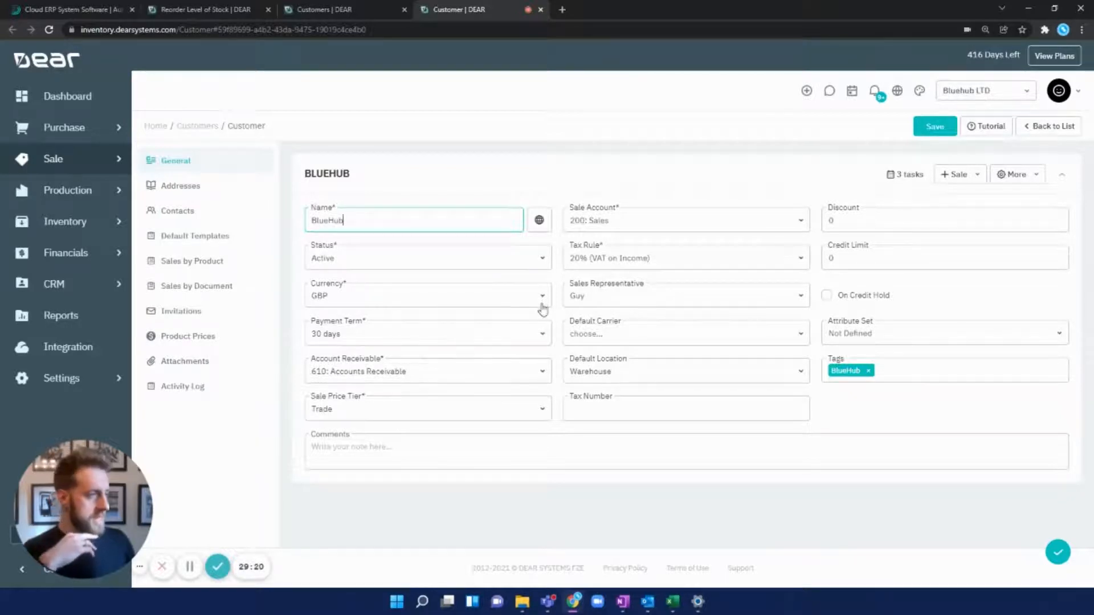
pyautogui.click(872, 221)
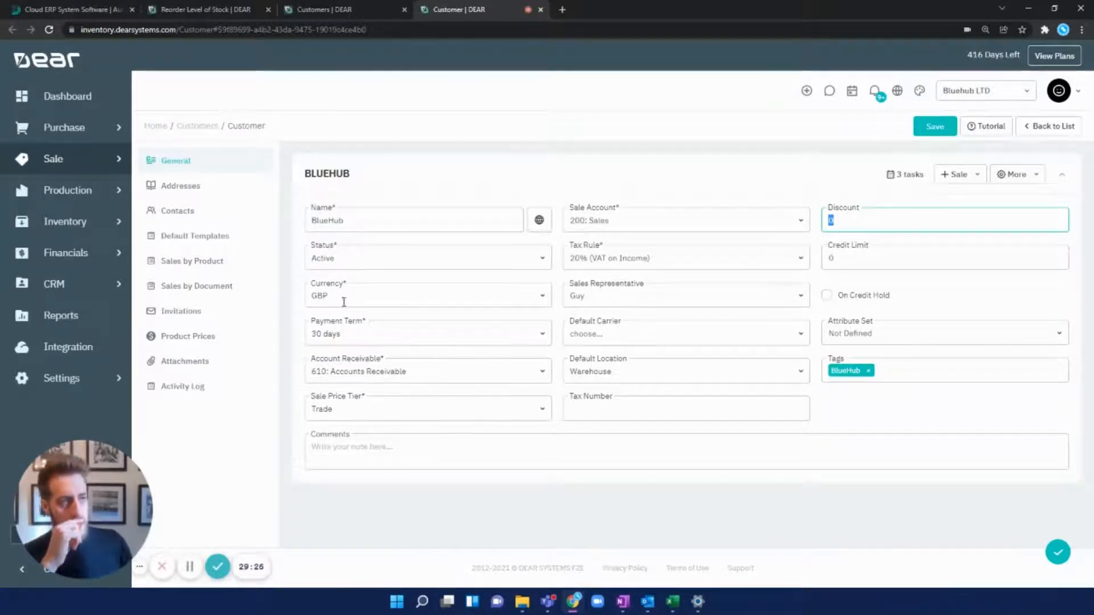
pyautogui.click(181, 187)
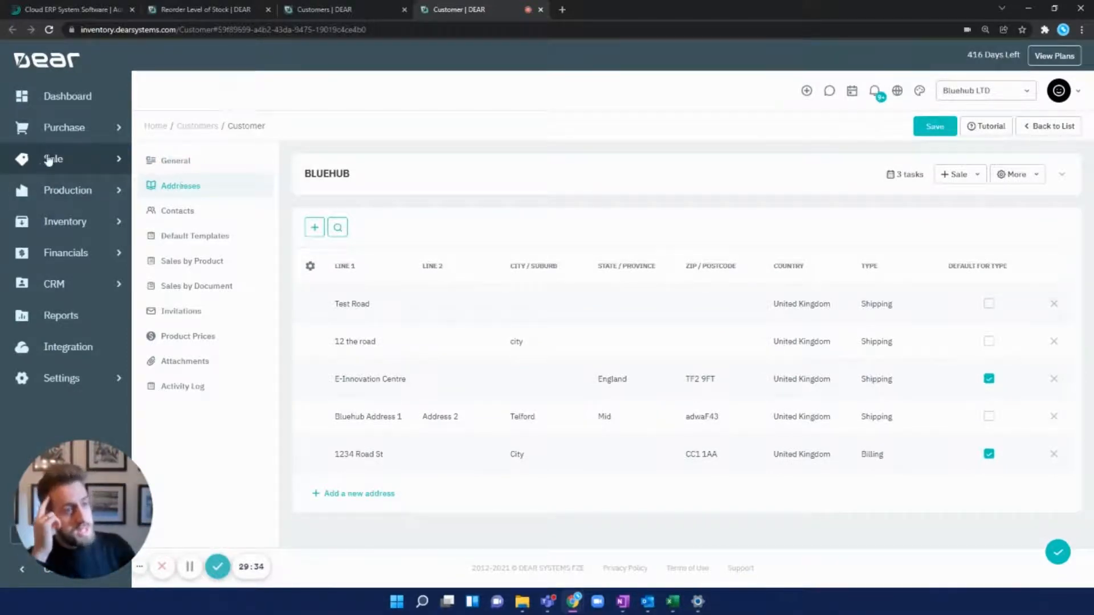
pyautogui.click(223, 241)
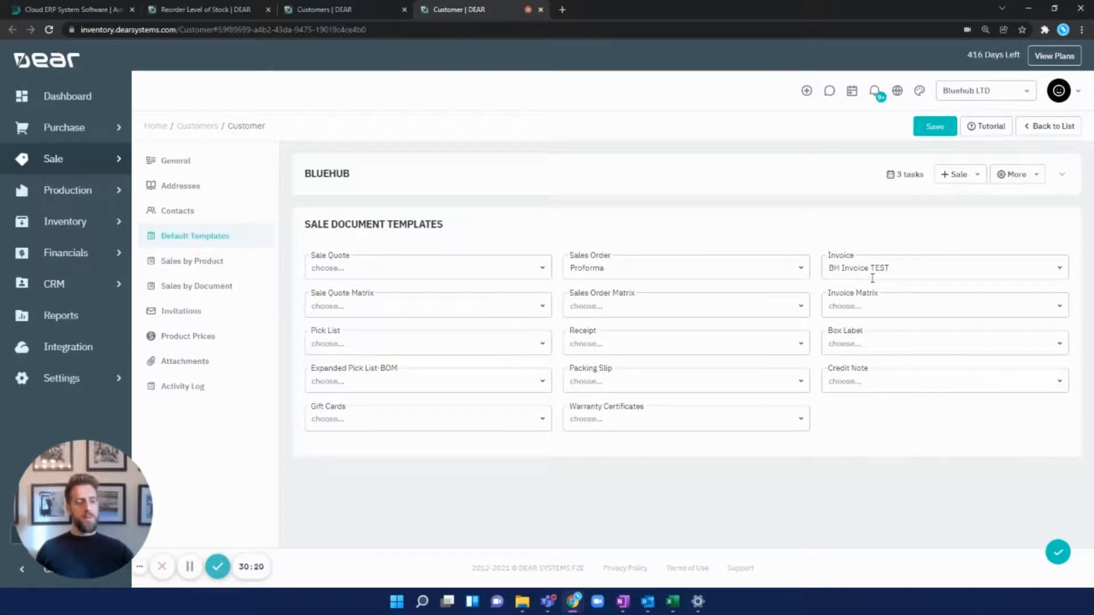
# Search BlueHub's sales documents for an order by its number, open that order and close it again
pyautogui.click(216, 288)
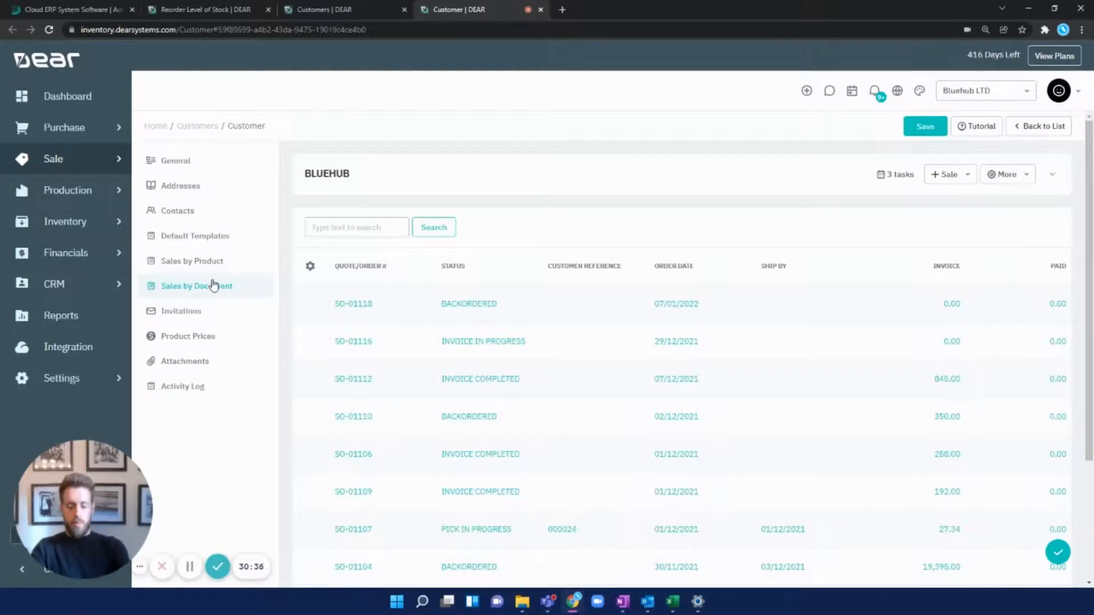
pyautogui.click(330, 226)
pyautogui.write('1110')
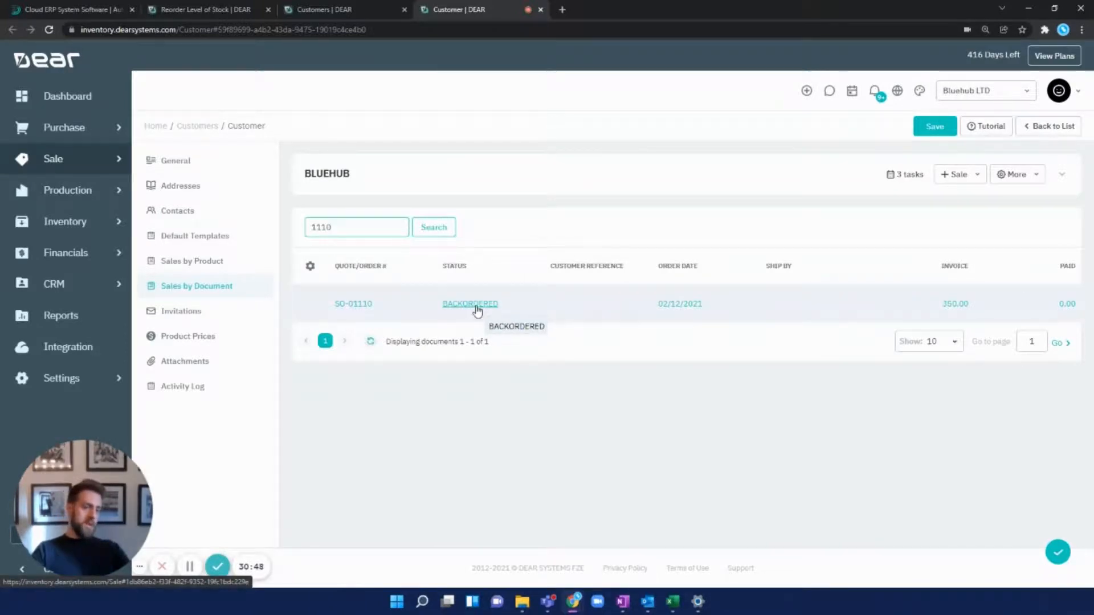
pyautogui.click(350, 306)
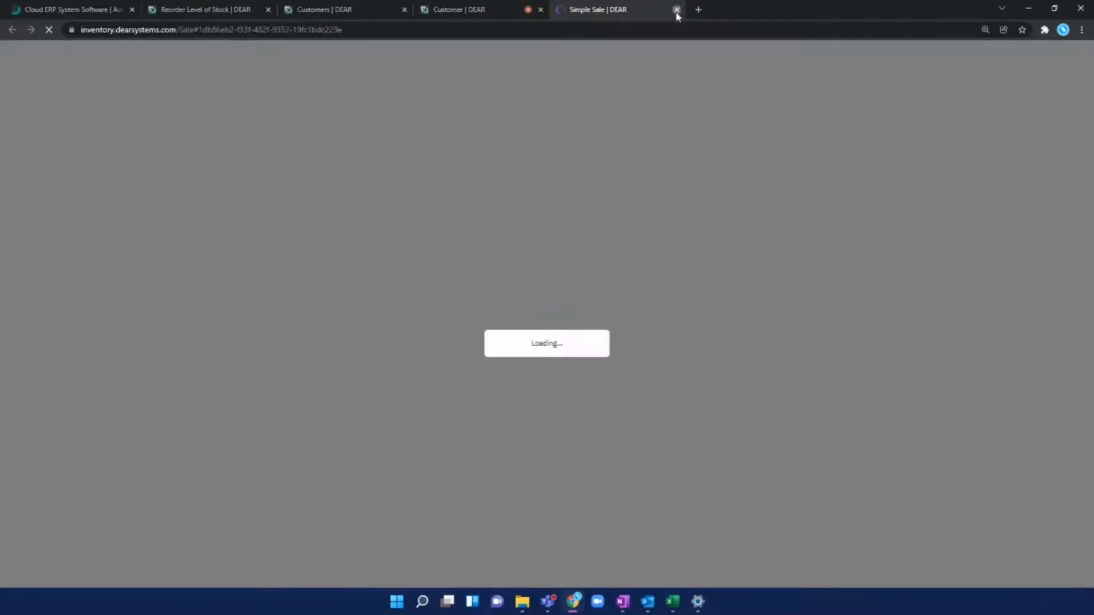
pyautogui.click(676, 11)
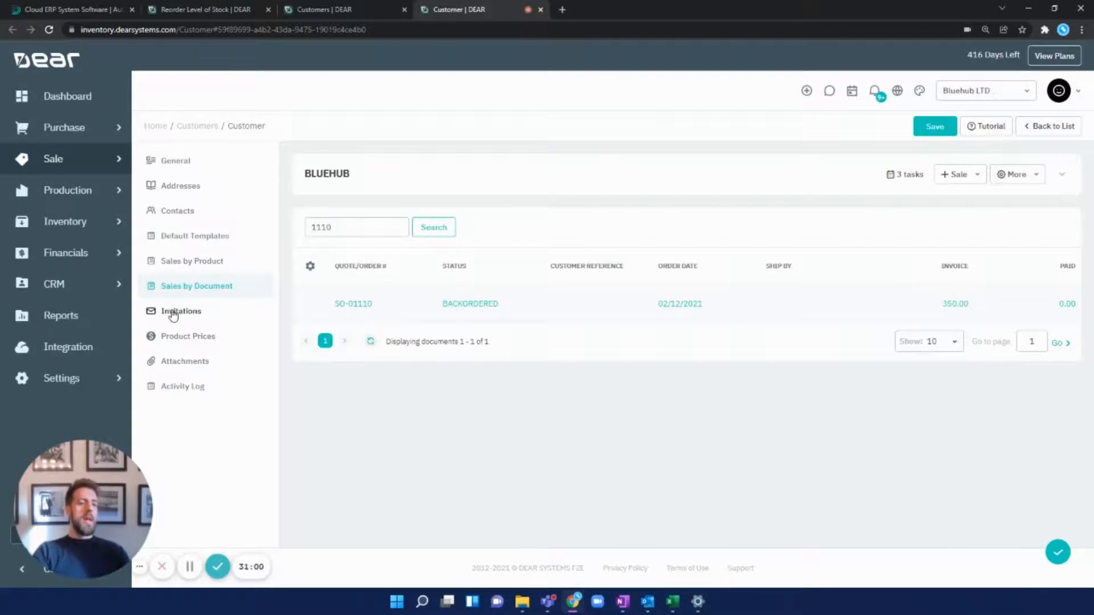
# Review the customer-specific product prices set for BlueHub
pyautogui.click(189, 342)
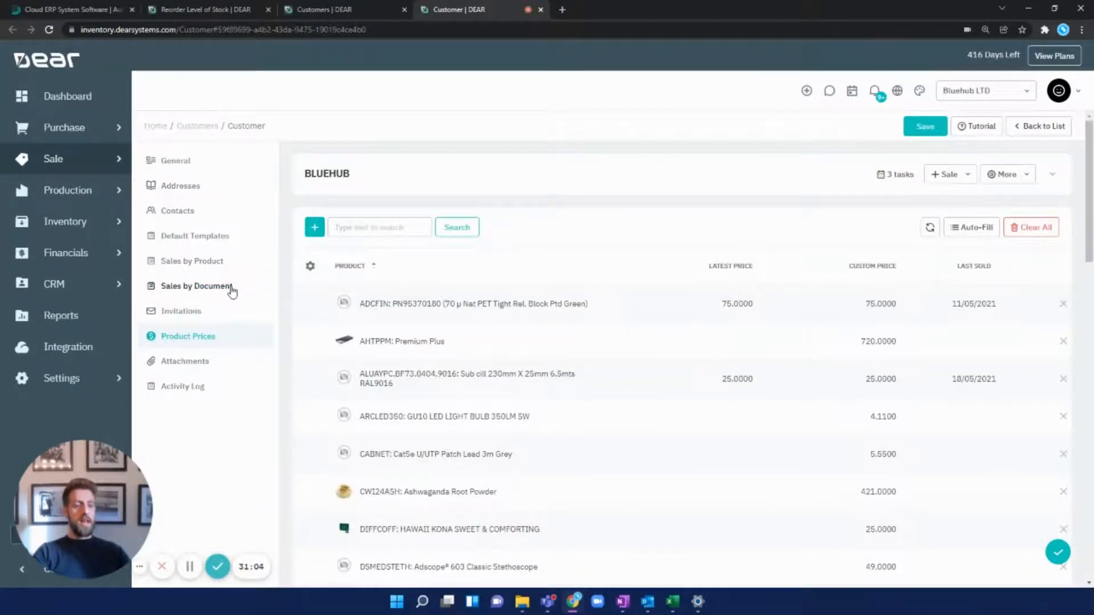
pyautogui.scroll(-2, 344, 256)
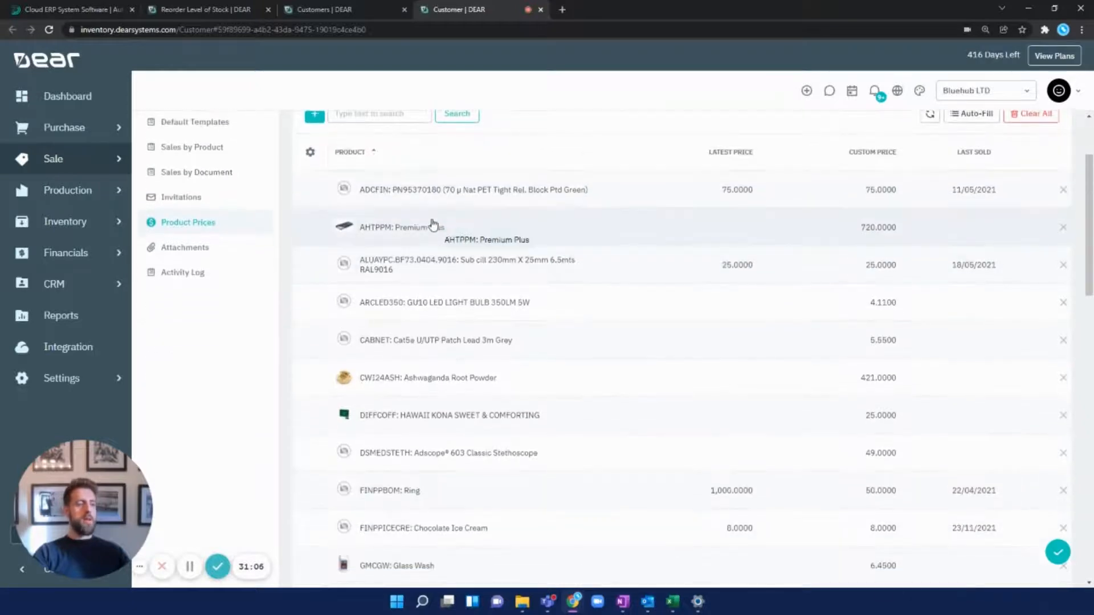
# Check the attachments area of the BlueHub customer record and return to its general details
pyautogui.scroll(2, 651, 489)
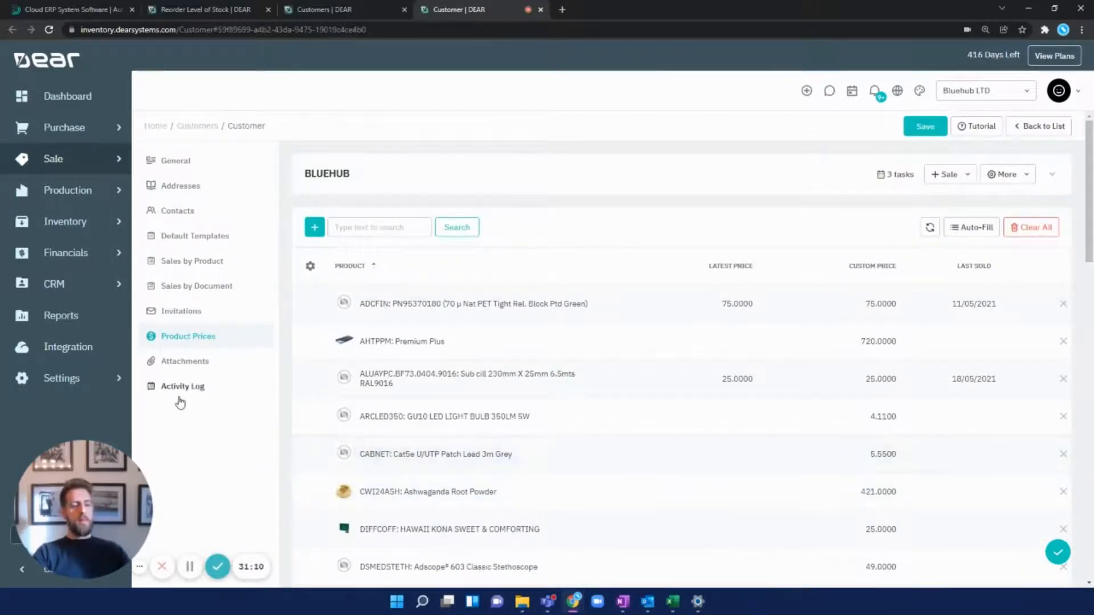
pyautogui.click(185, 369)
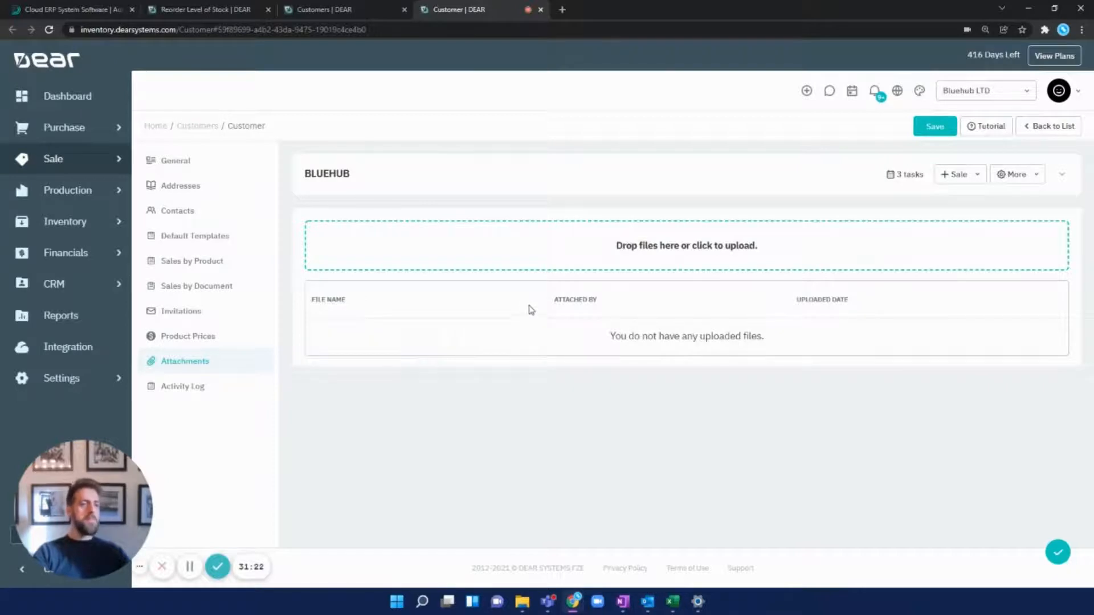
pyautogui.click(181, 164)
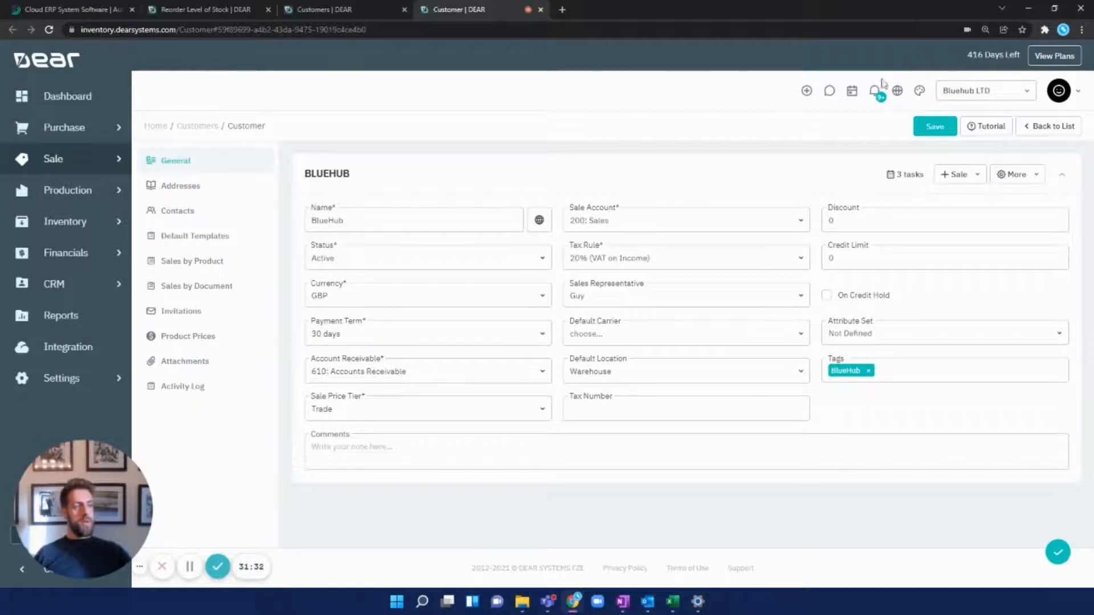
# Review the notification notices, reminders and tasks, and view the tasks linked to the BlueHub customer
pyautogui.click(873, 94)
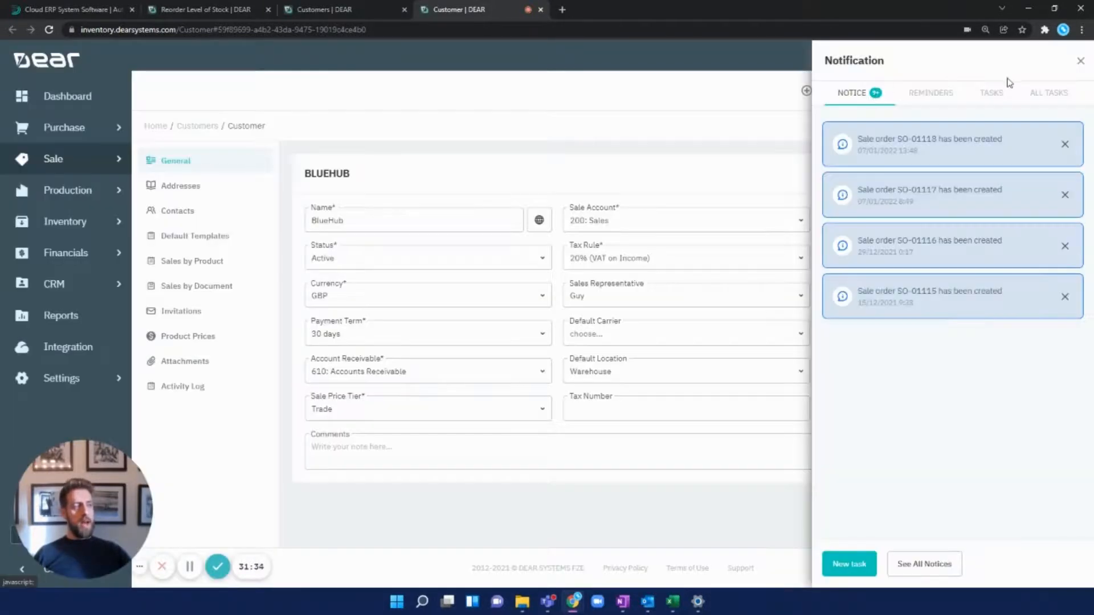
pyautogui.click(926, 96)
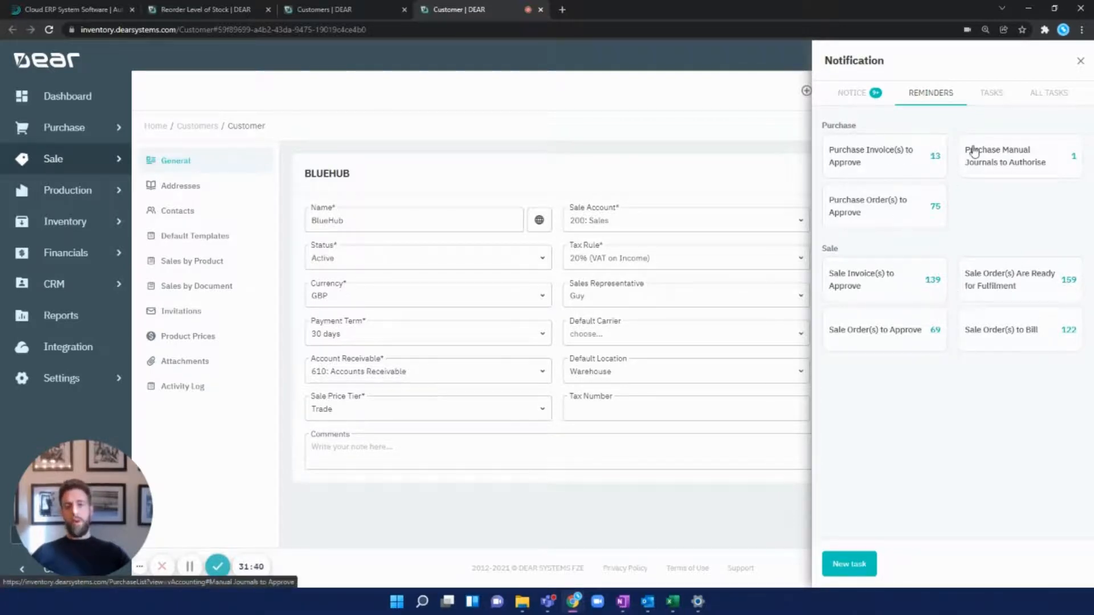
pyautogui.click(994, 94)
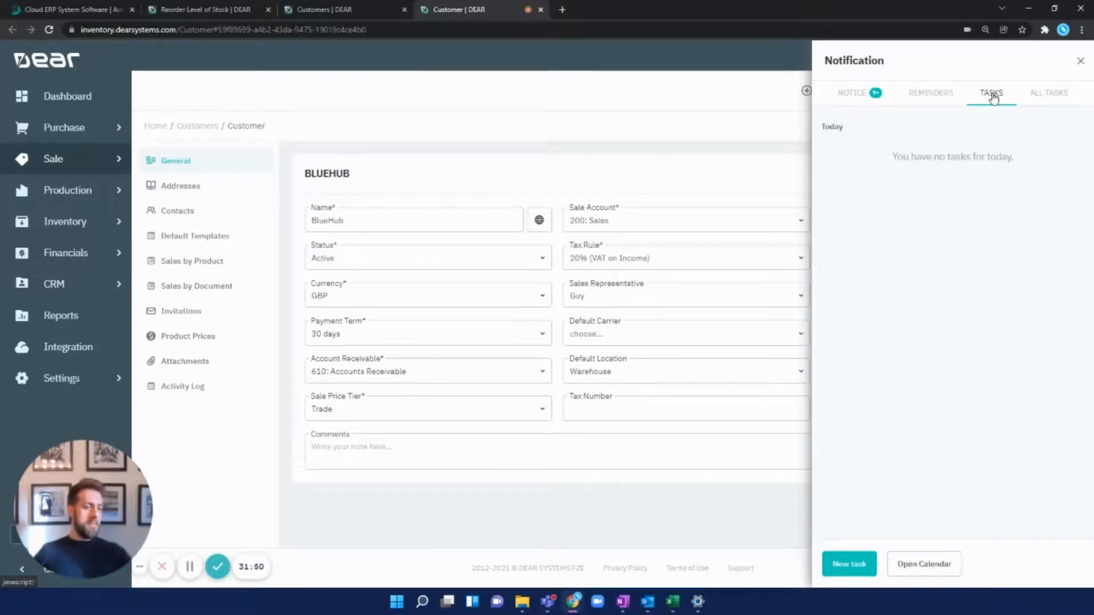
pyautogui.click(672, 167)
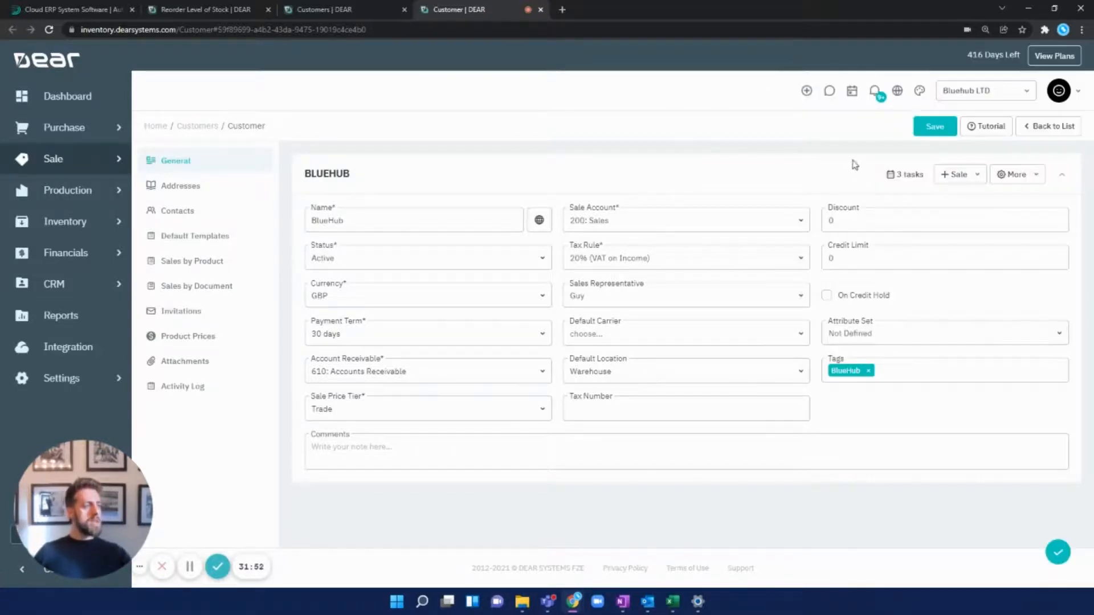
pyautogui.click(890, 175)
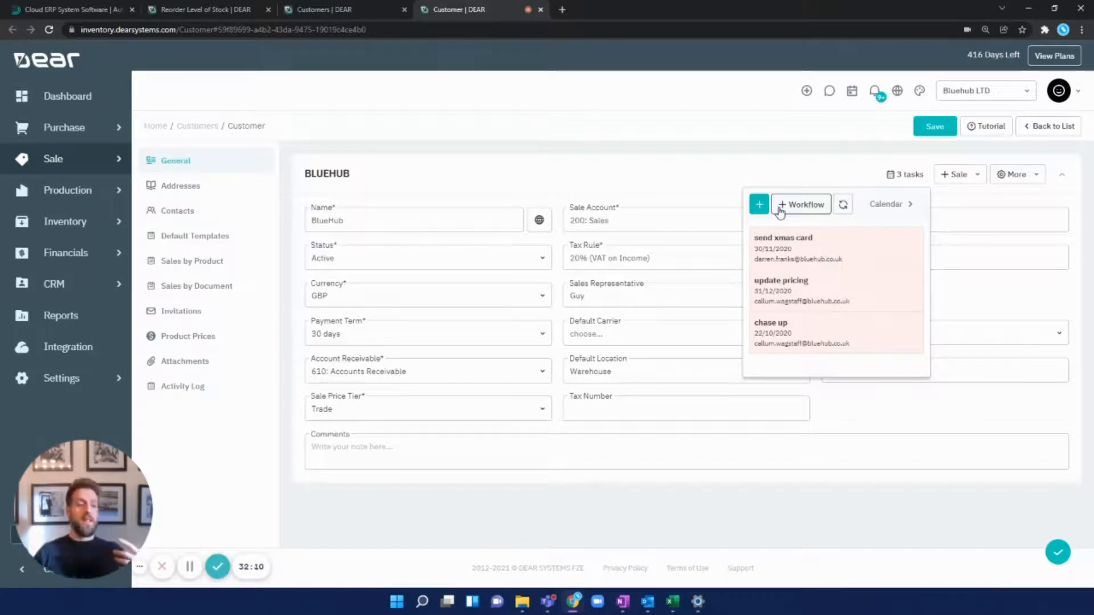
pyautogui.click(846, 142)
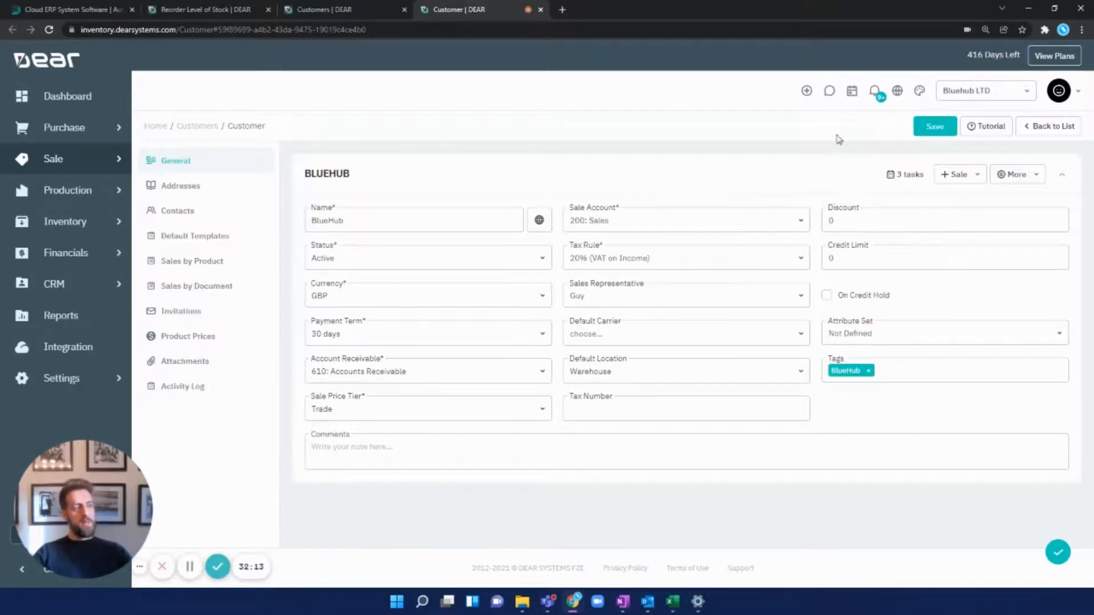
# View the internal messaging contacts and the task calendar, switching the calendar to the Days view before closing it
pyautogui.click(830, 90)
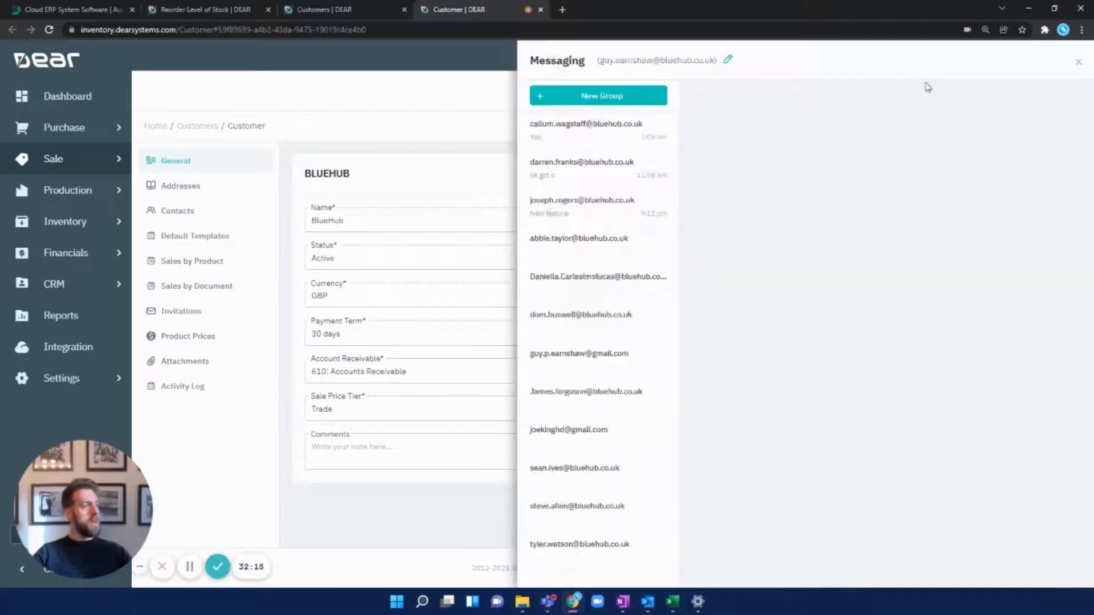
pyautogui.click(1078, 61)
pyautogui.click(848, 94)
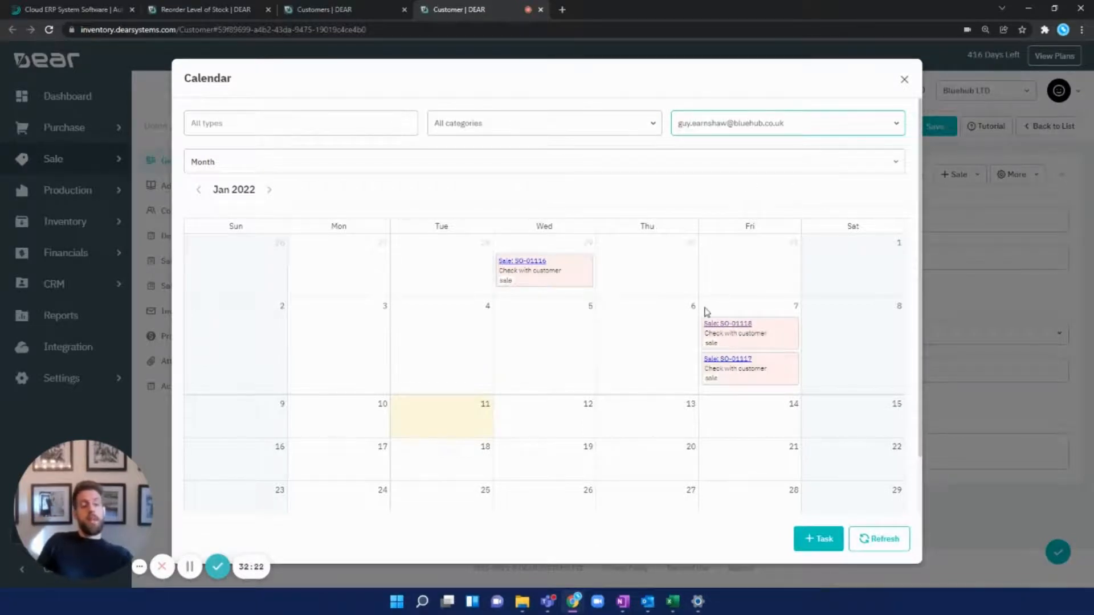
pyautogui.click(550, 166)
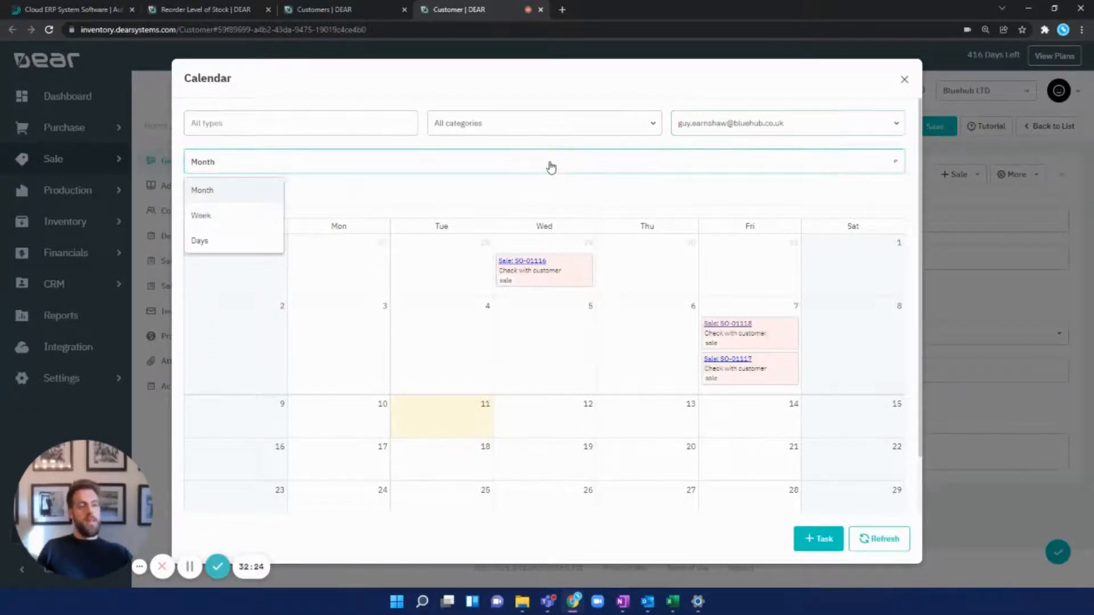
pyautogui.click(244, 242)
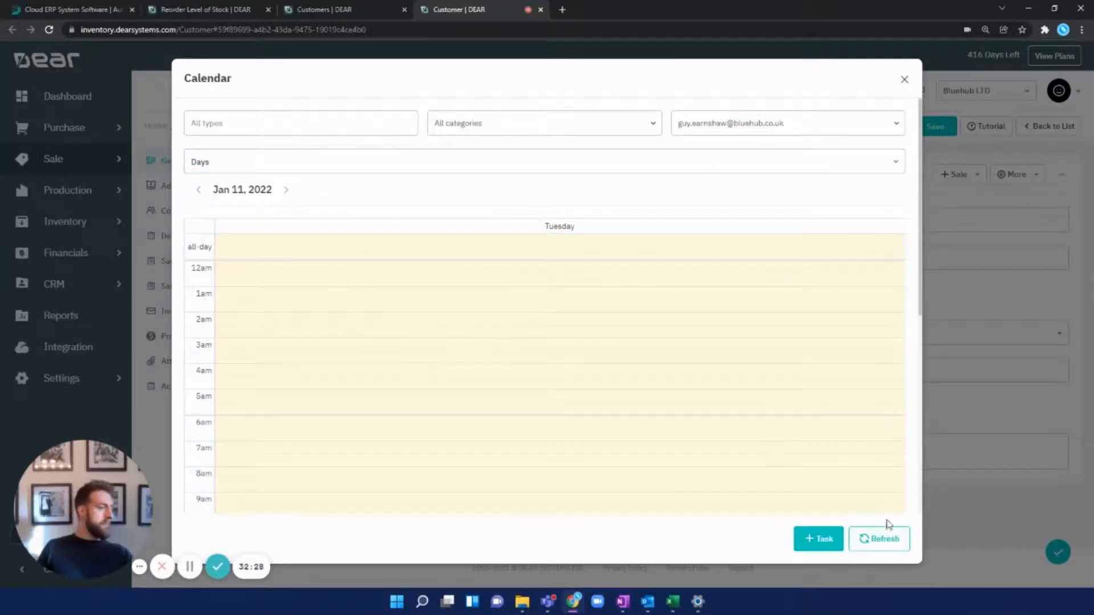
pyautogui.click(903, 80)
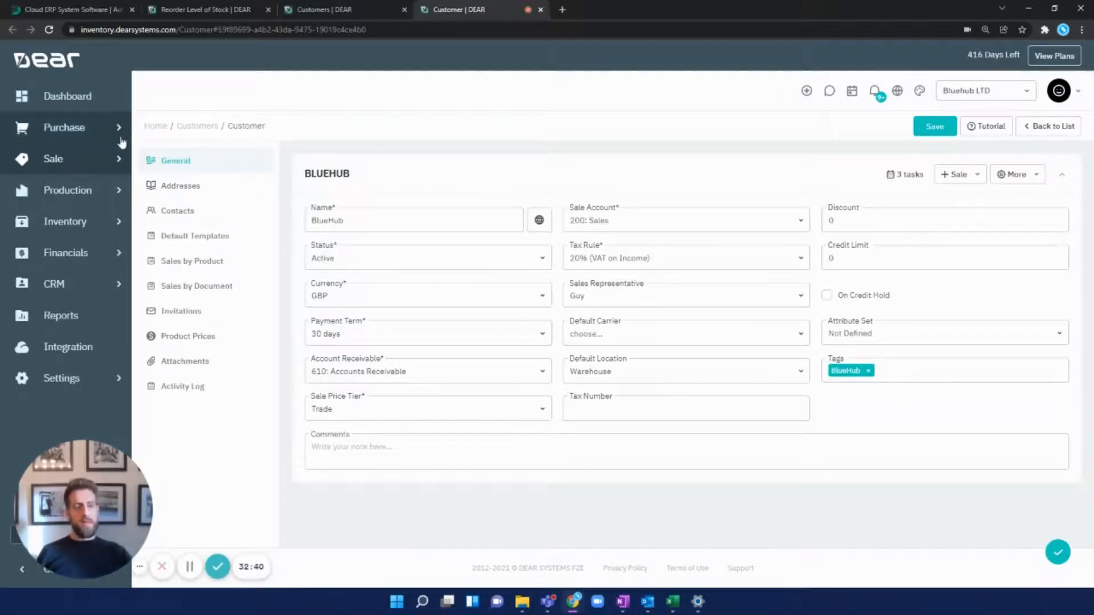
# Create a new simple sale for BlueHub from its customer record
pyautogui.moveTo(107, 156)
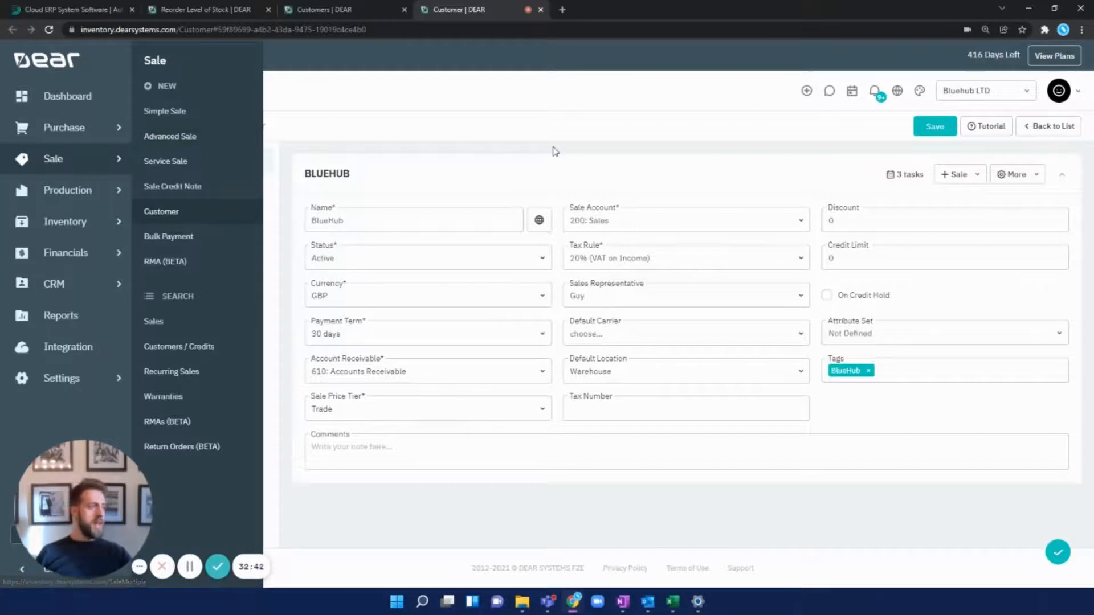
pyautogui.click(978, 176)
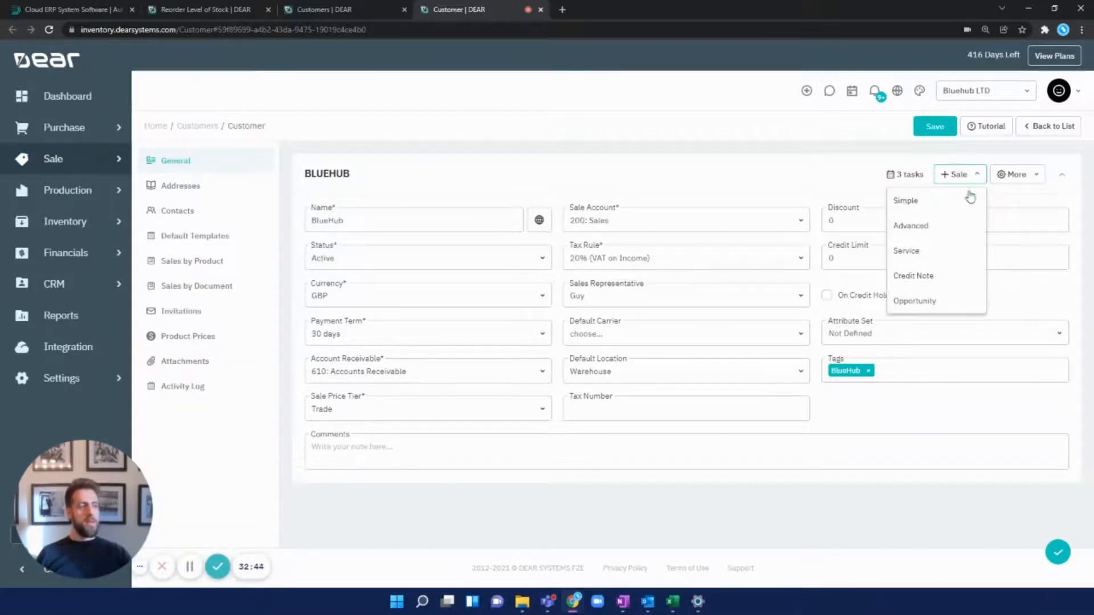
pyautogui.click(967, 201)
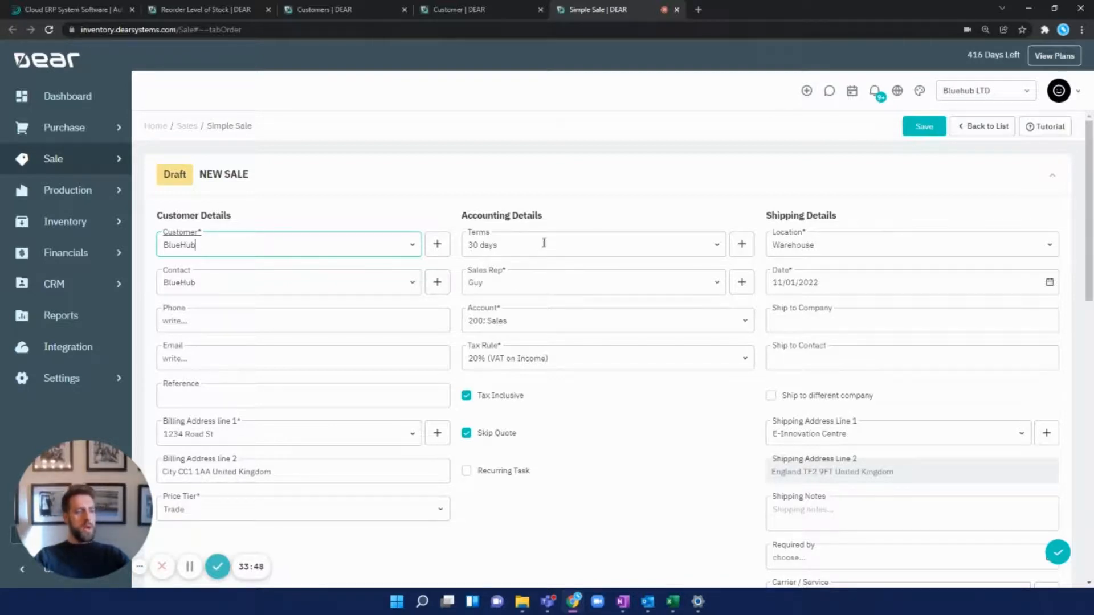
# Add product PT03R to the sale order lines with a quantity of 1
pyautogui.scroll(-10, 672, 310)
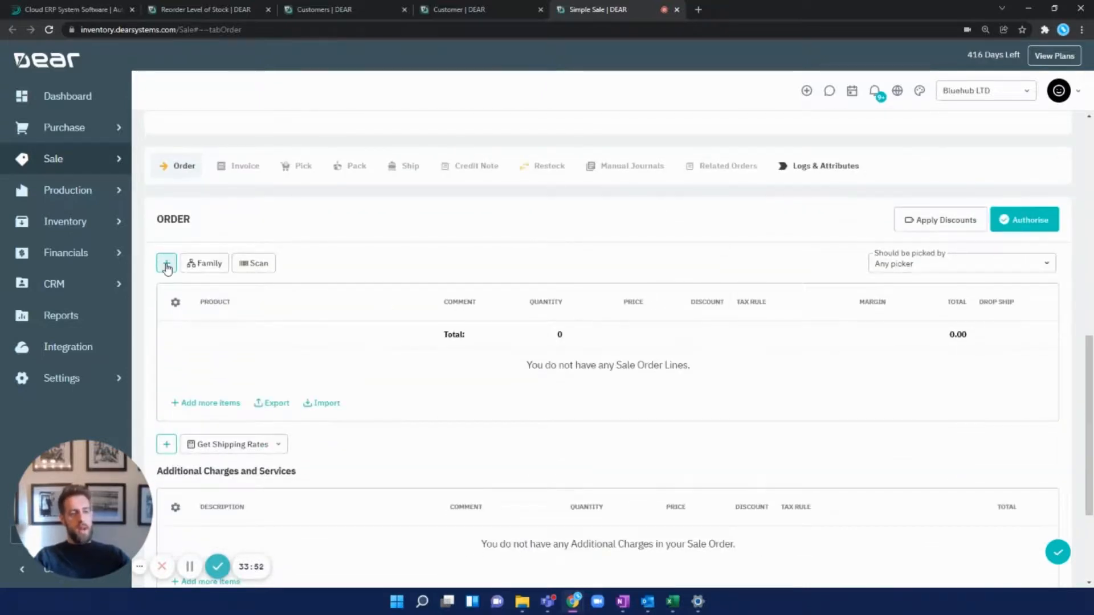
pyautogui.click(166, 261)
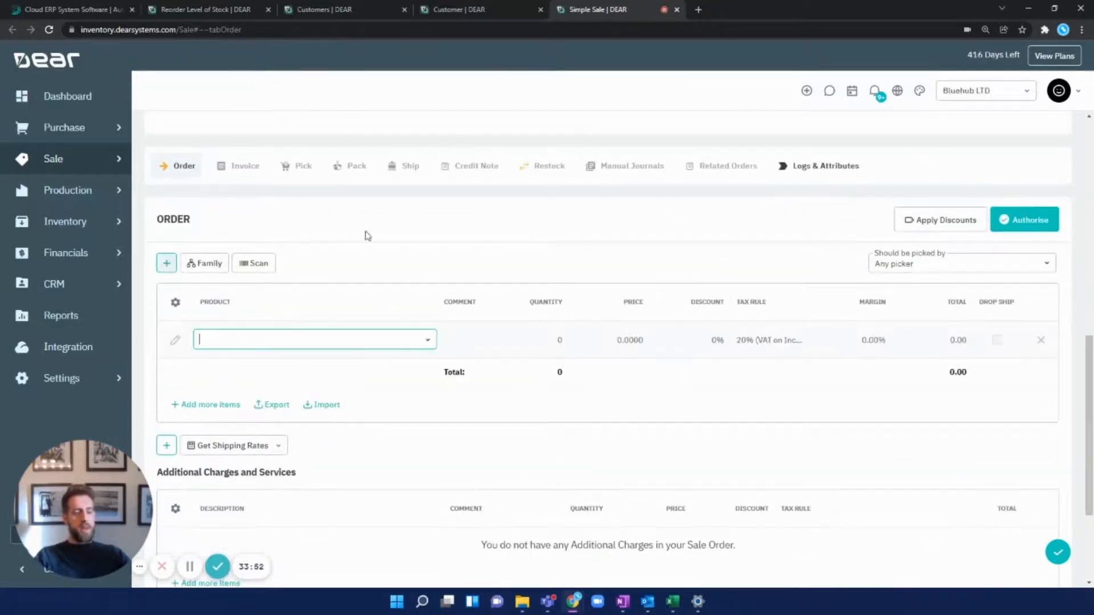
pyautogui.click(427, 342)
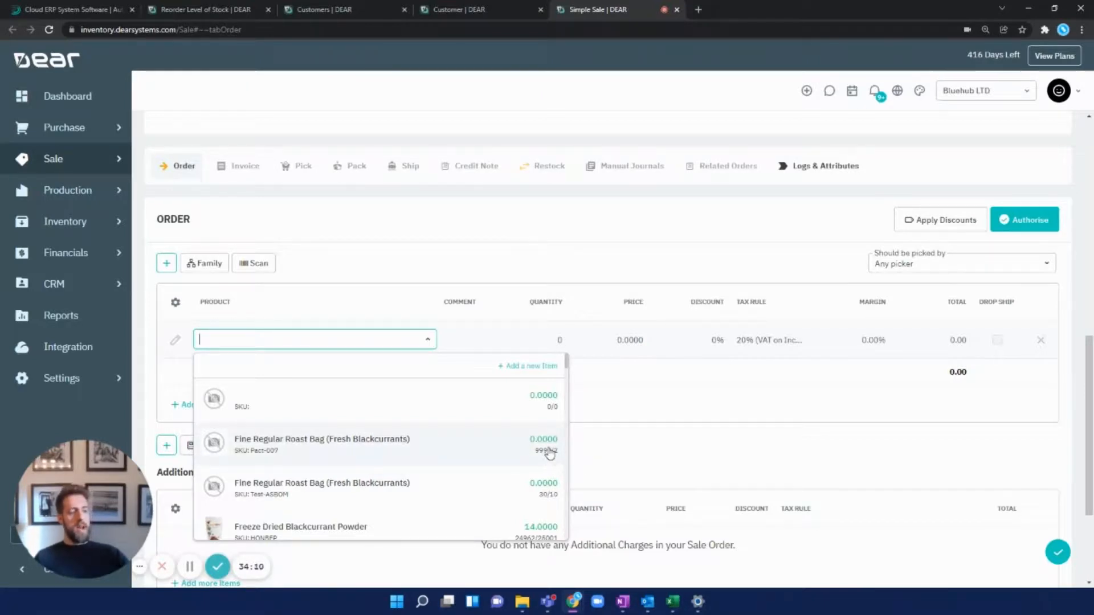
pyautogui.moveTo(556, 457)
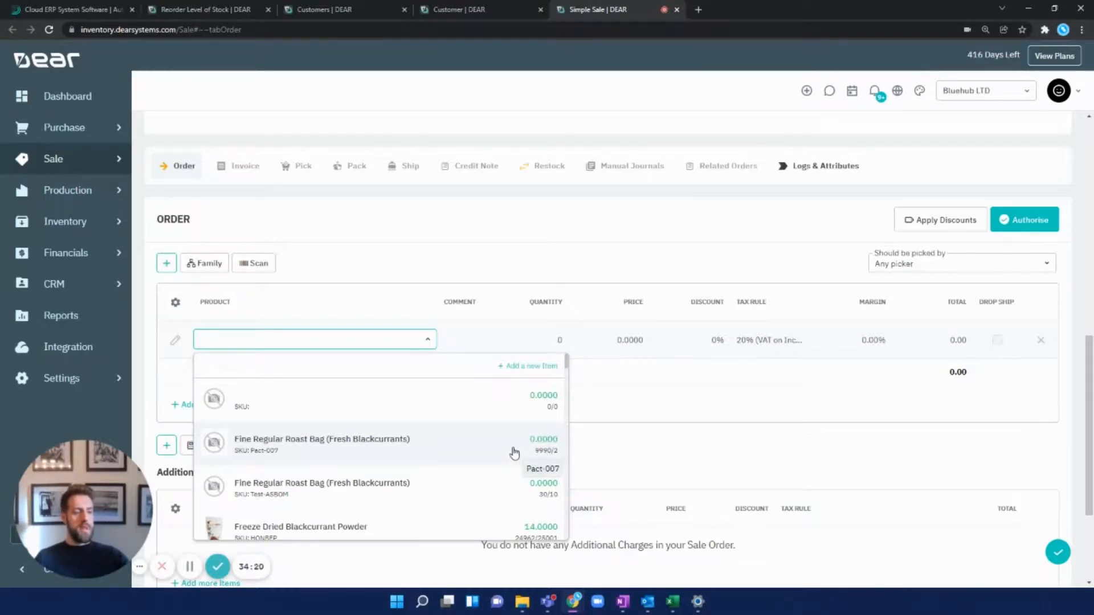
pyautogui.scroll(-5, 510, 453)
pyautogui.scroll(1, 448, 470)
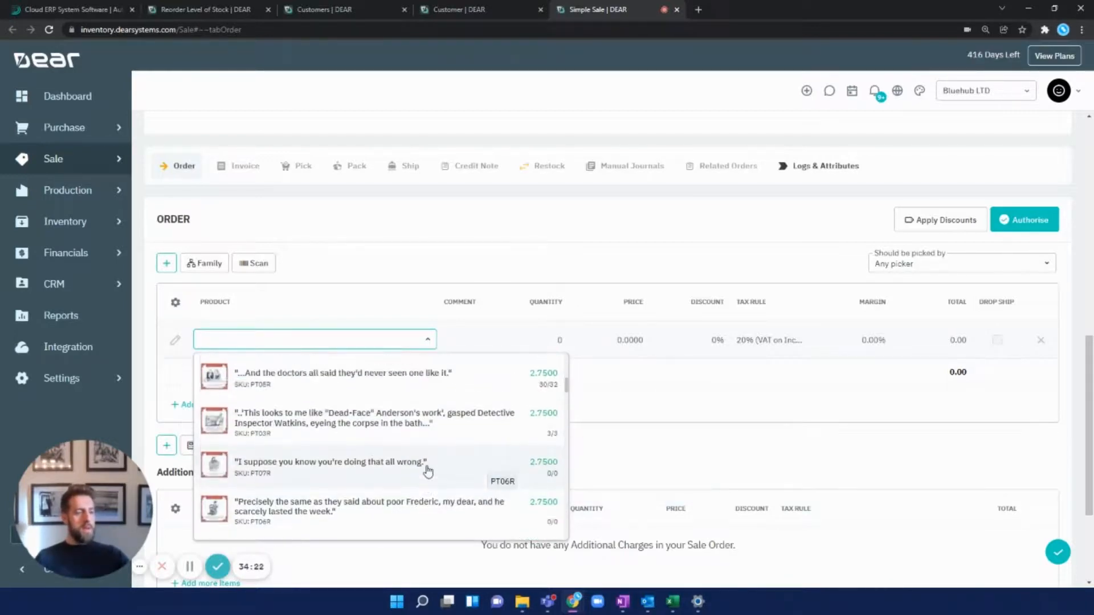
pyautogui.click(451, 437)
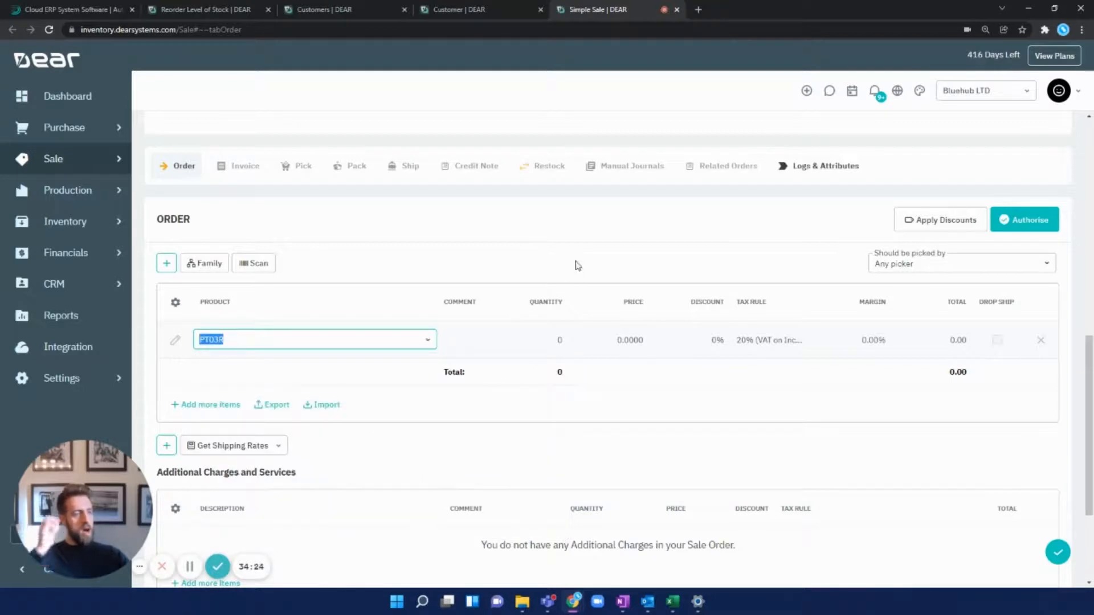
pyautogui.click(540, 342)
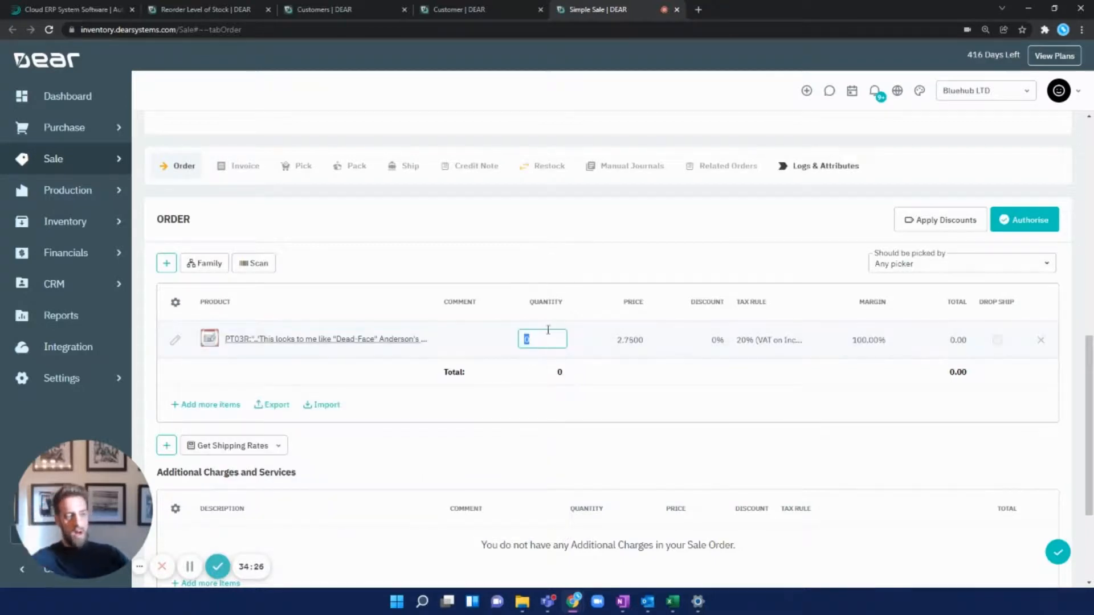
pyautogui.write('1')
pyautogui.click(600, 251)
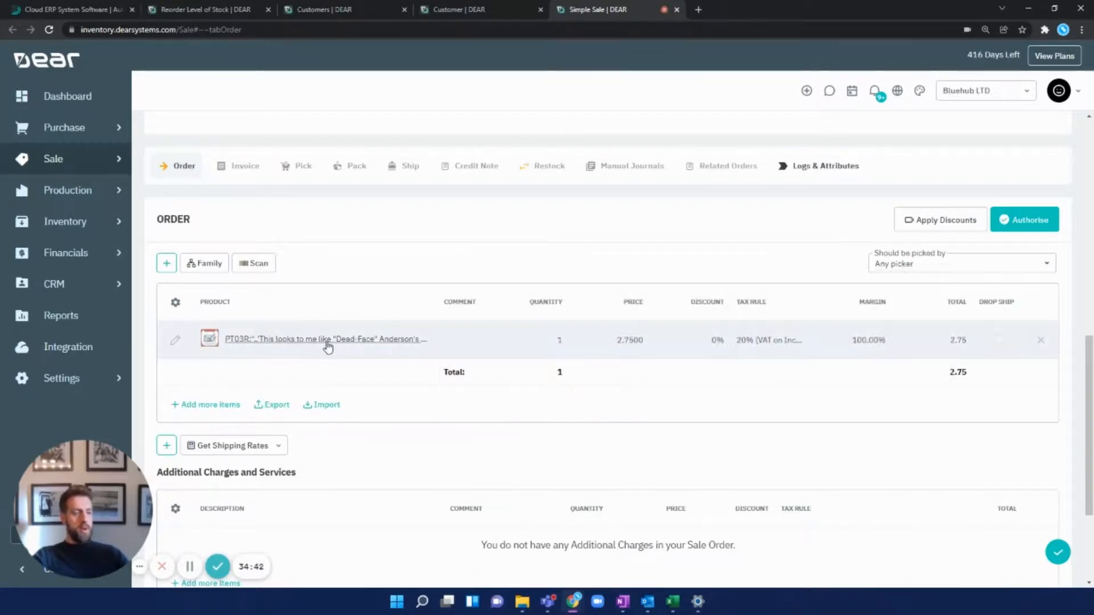
pyautogui.moveTo(328, 344)
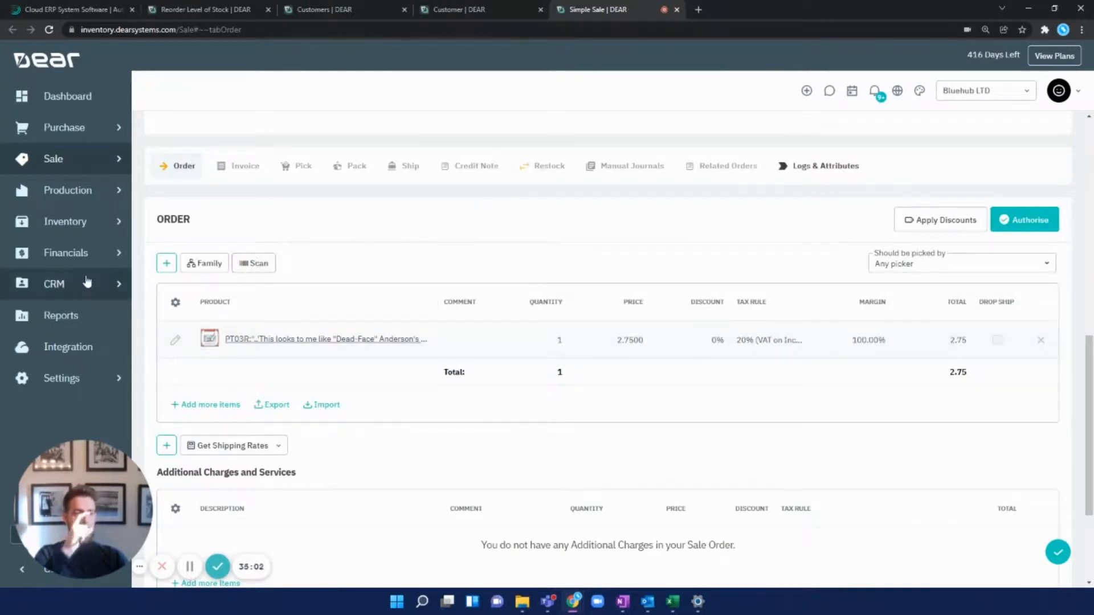
# Start adding a product family to the sale order and select the Flamingo family
pyautogui.click(210, 267)
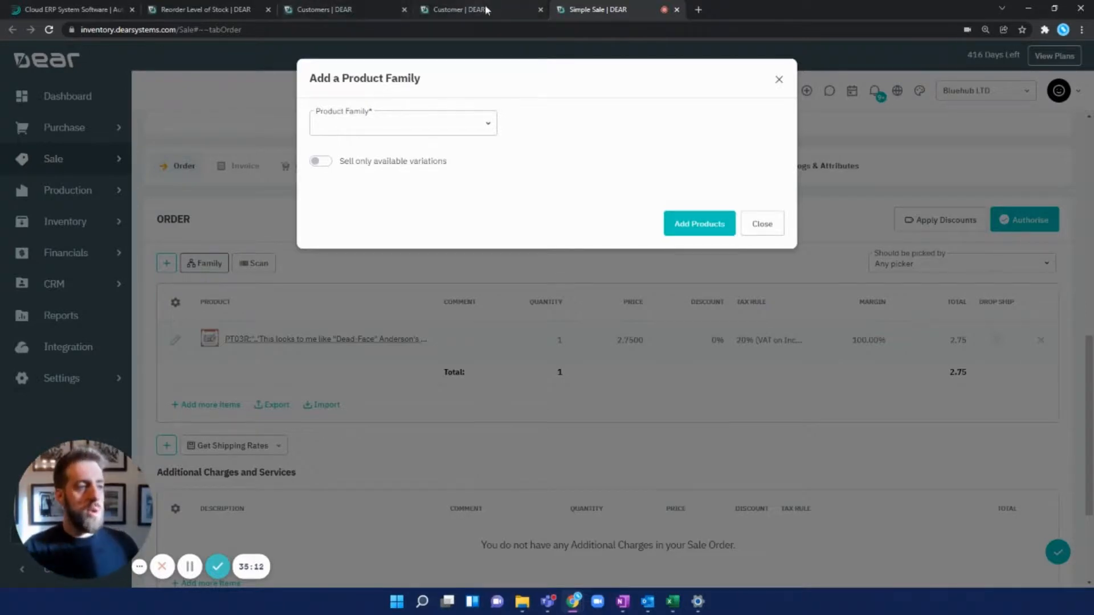
pyautogui.click(487, 127)
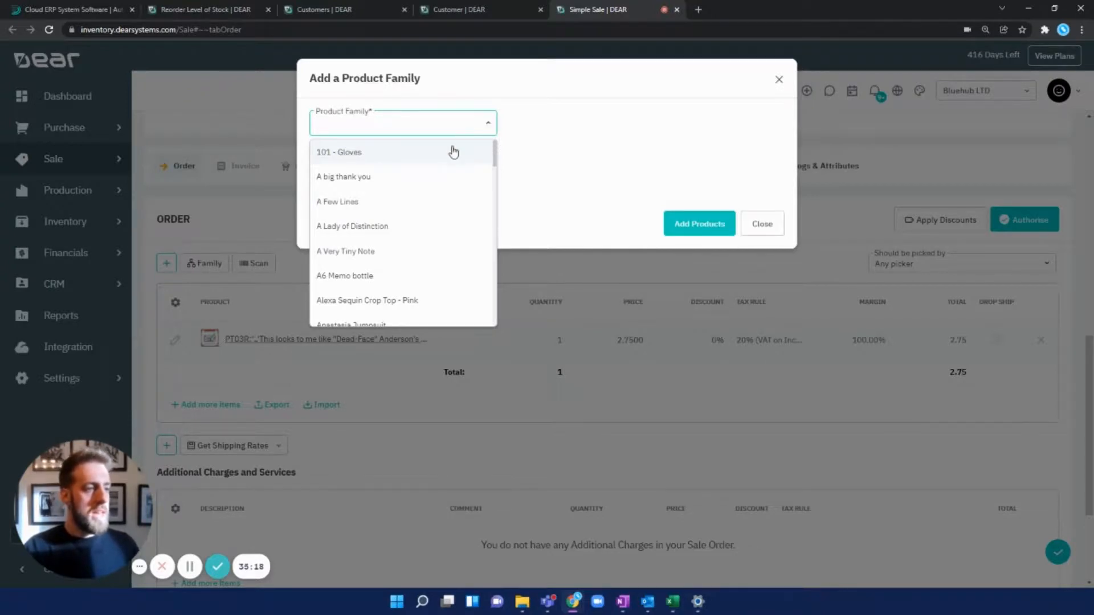
pyautogui.scroll(-4, 450, 155)
pyautogui.scroll(-5, 451, 161)
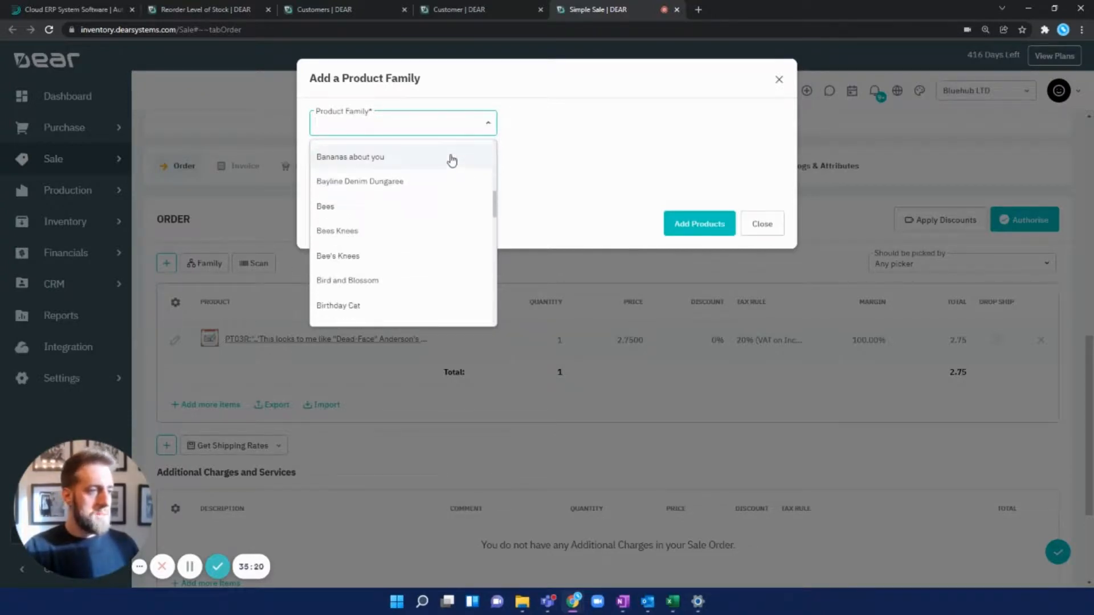
pyautogui.scroll(-5, 452, 161)
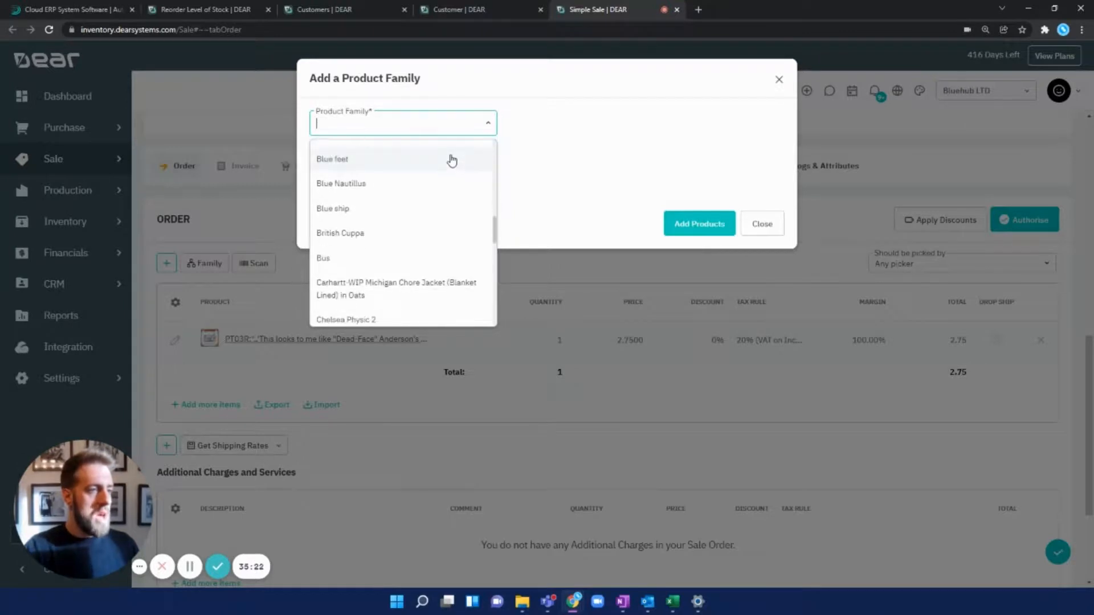
pyautogui.scroll(-4, 451, 162)
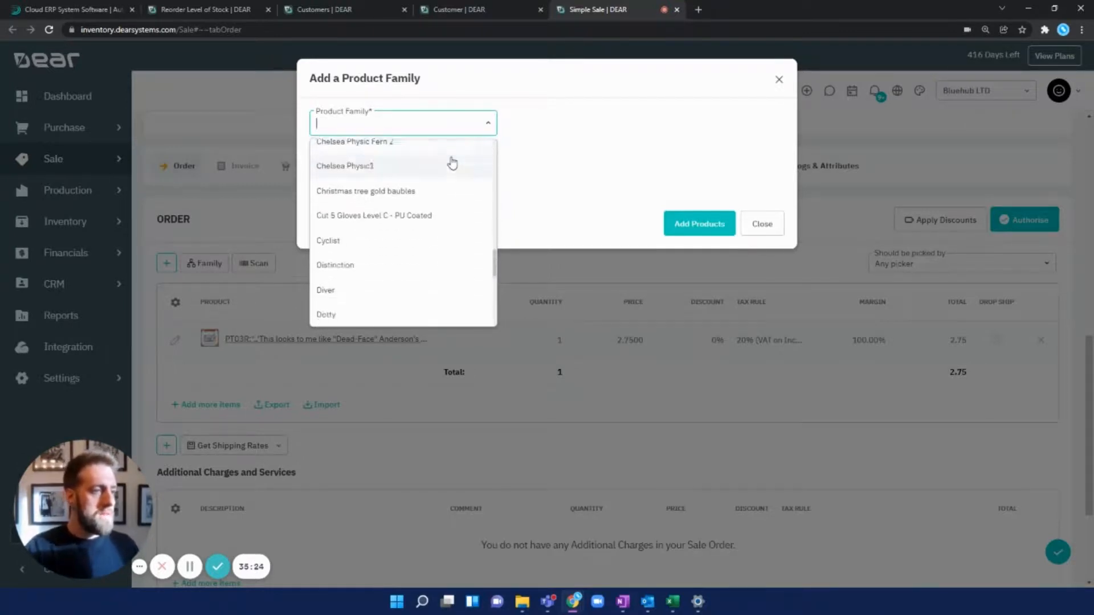
pyautogui.scroll(-3, 452, 165)
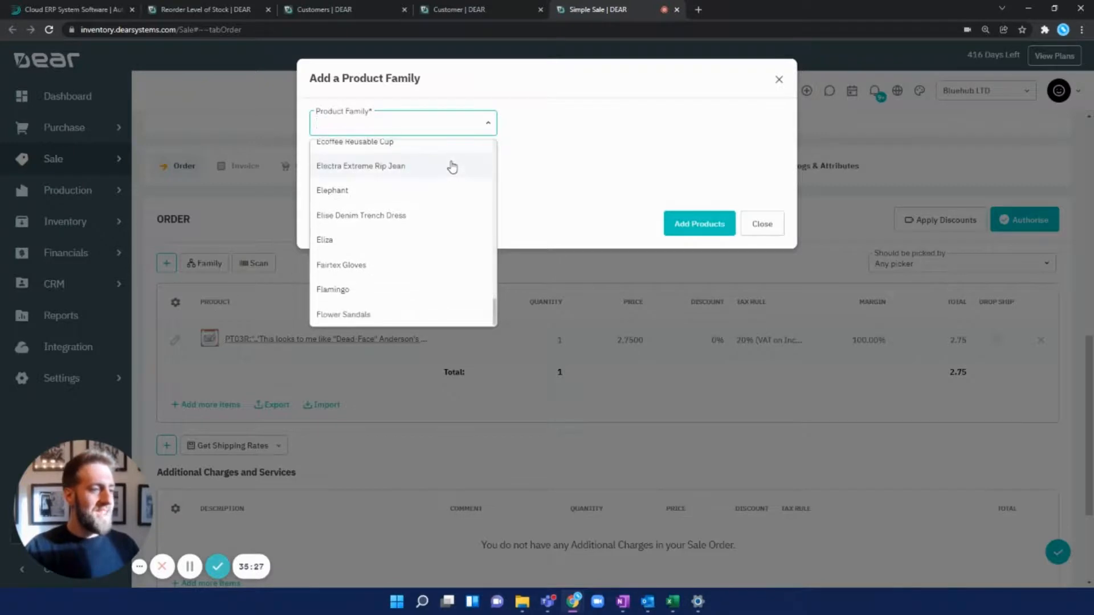
pyautogui.click(361, 290)
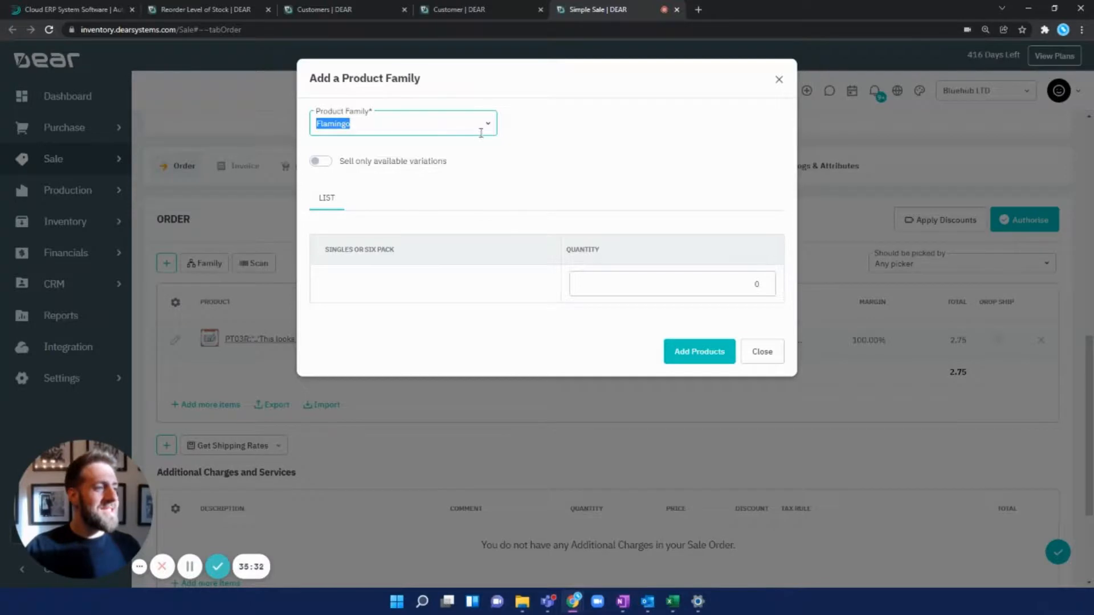
# Change the product family being added to the sale order to test t shirt
pyautogui.click(488, 127)
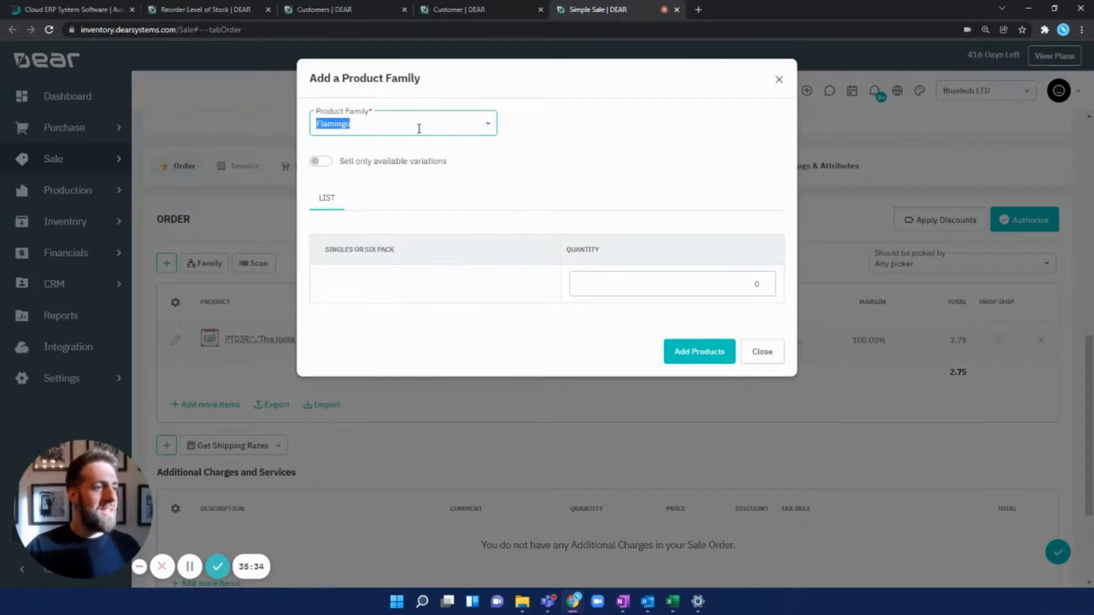
pyautogui.write('shirt')
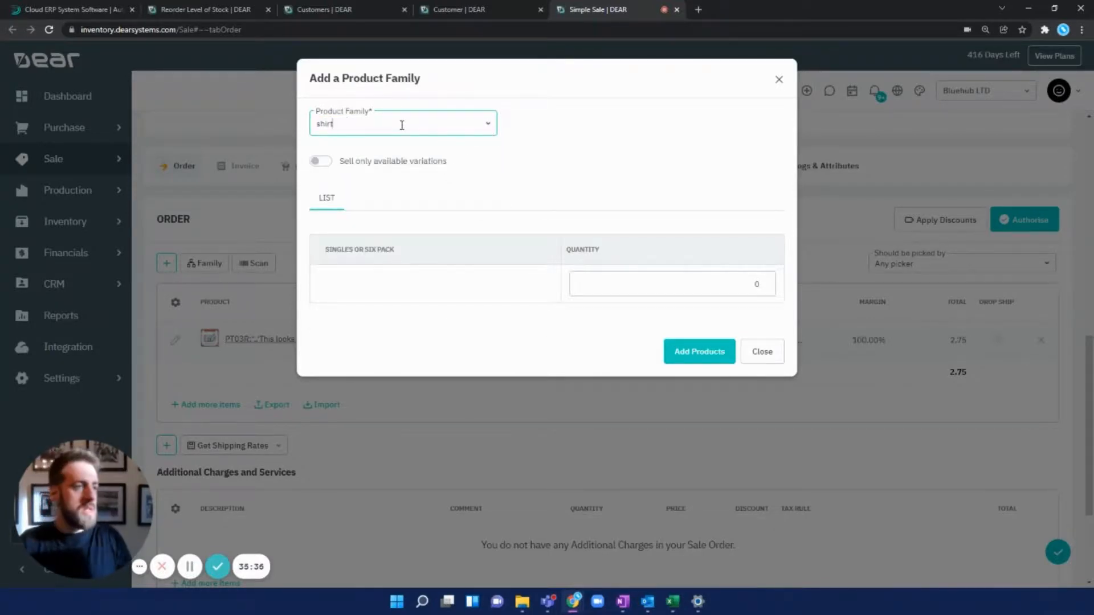
pyautogui.click(383, 159)
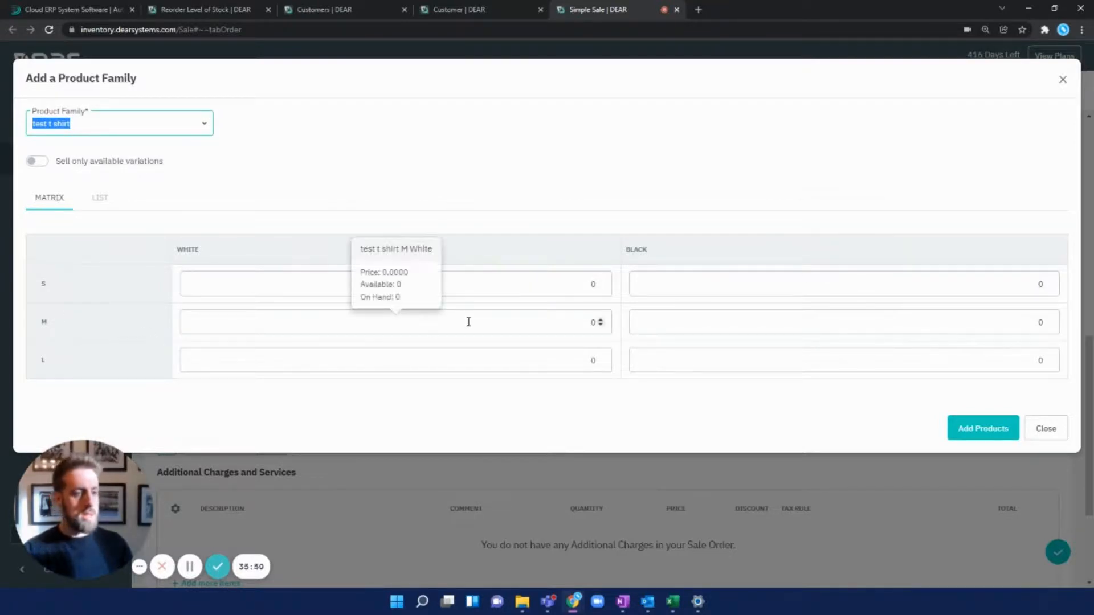
# Add the t-shirt variations with quantities White S 10, M 6, L 5 and Black S 7, L 1 to the order
pyautogui.click(545, 296)
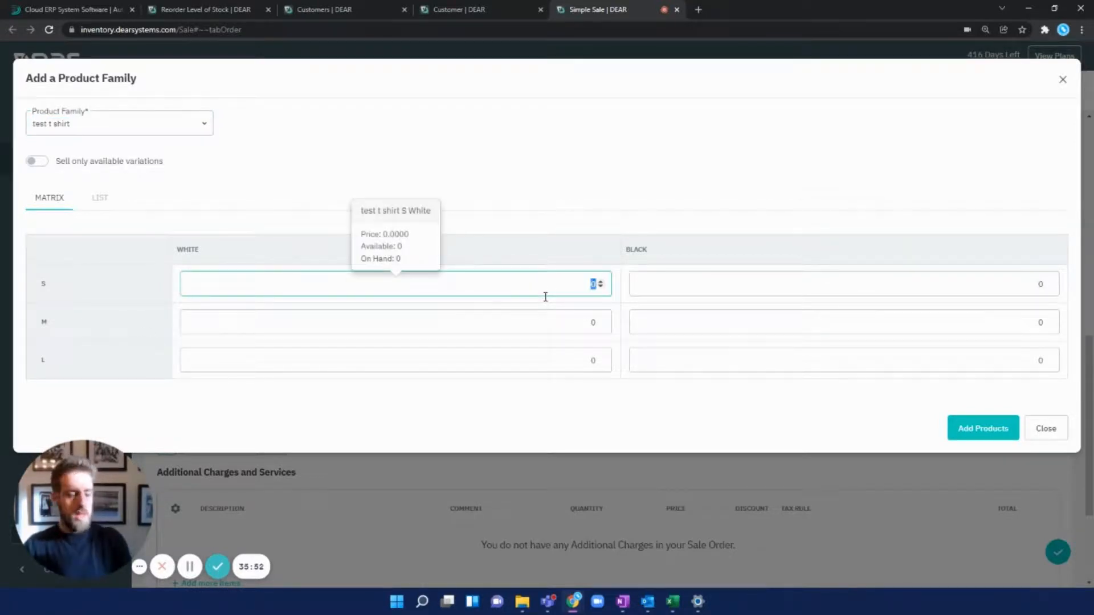
pyautogui.click(552, 320)
pyautogui.write('6')
pyautogui.click(588, 354)
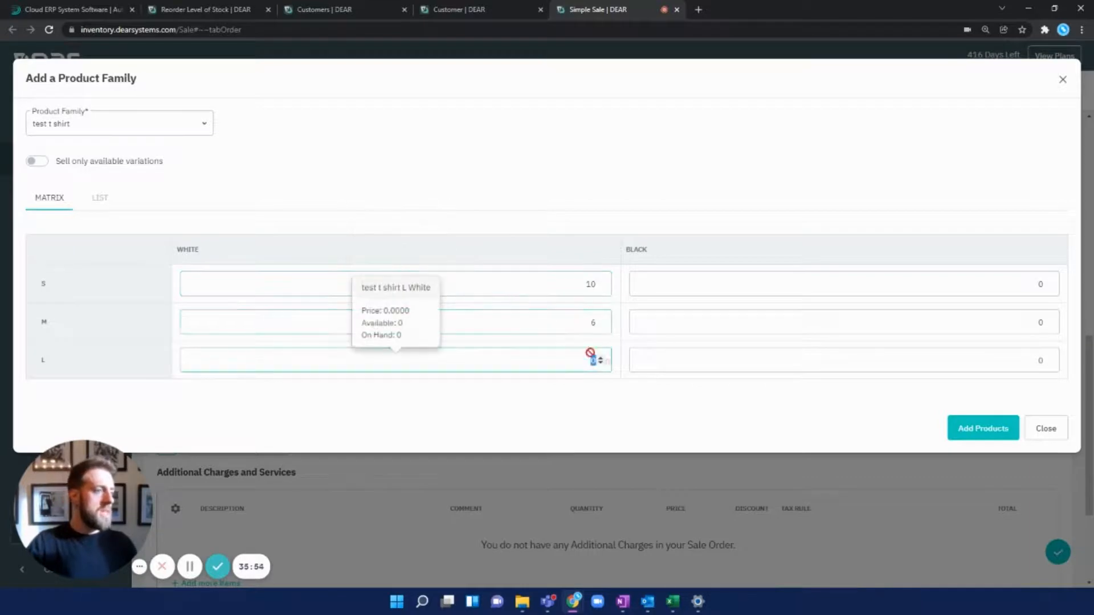
pyautogui.write('5')
pyautogui.click(822, 284)
pyautogui.write('7')
pyautogui.click(832, 320)
pyautogui.click(872, 361)
pyautogui.write('1')
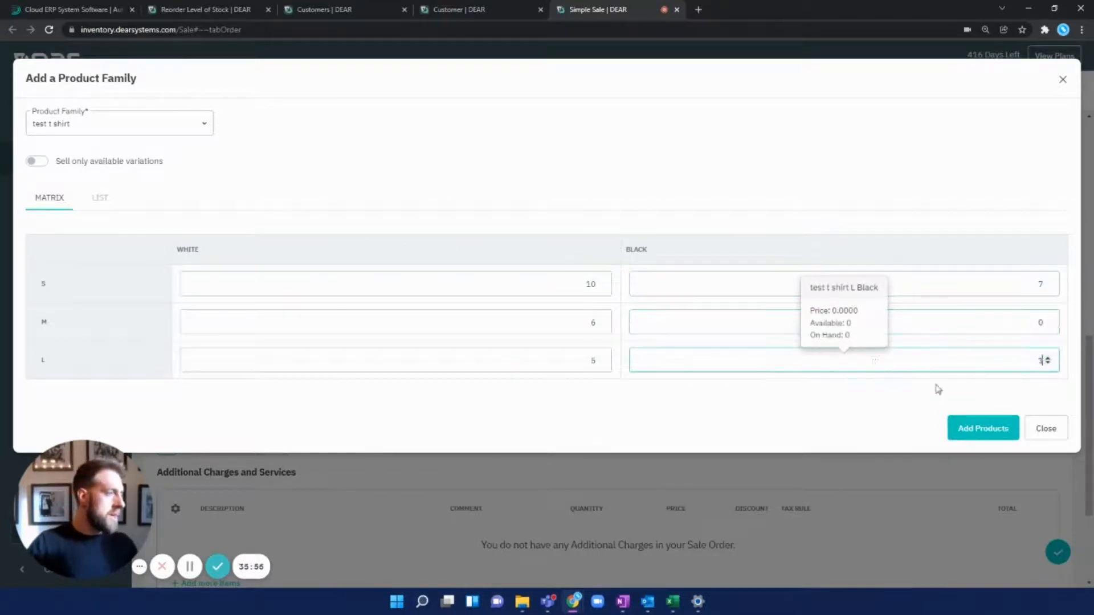
pyautogui.click(977, 431)
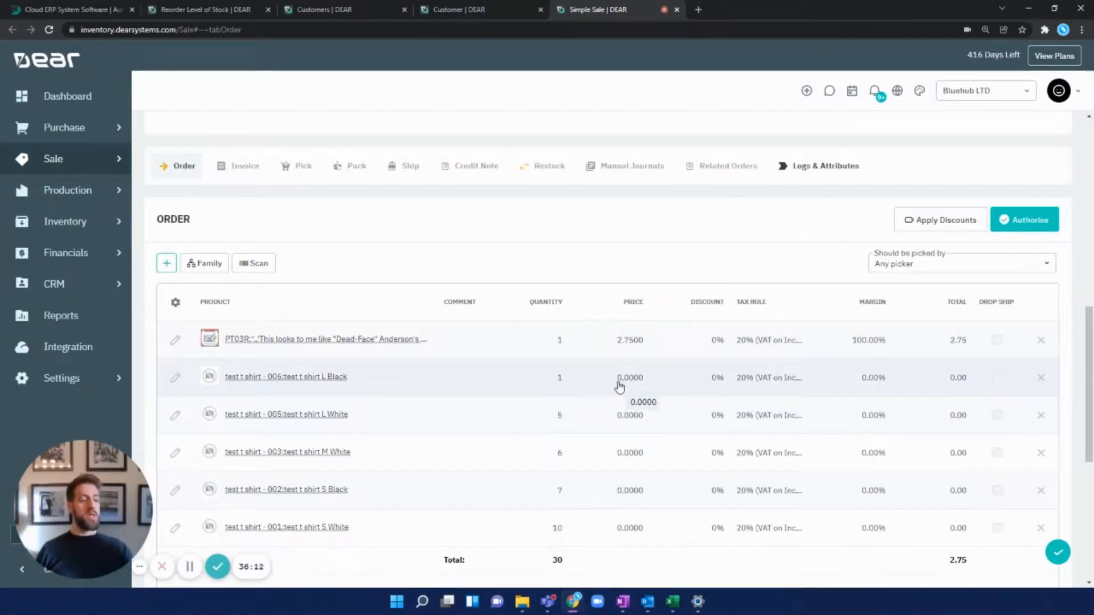
# Set the price of all five test t shirt lines in the sale order to 4
pyautogui.scroll(4, 288, 287)
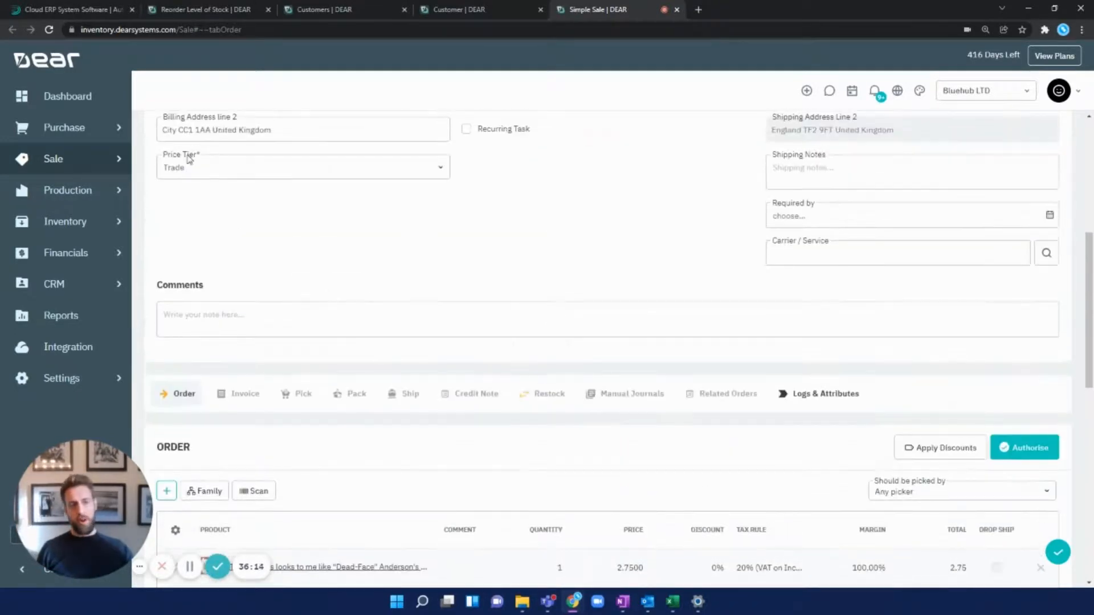
pyautogui.scroll(-5, 632, 287)
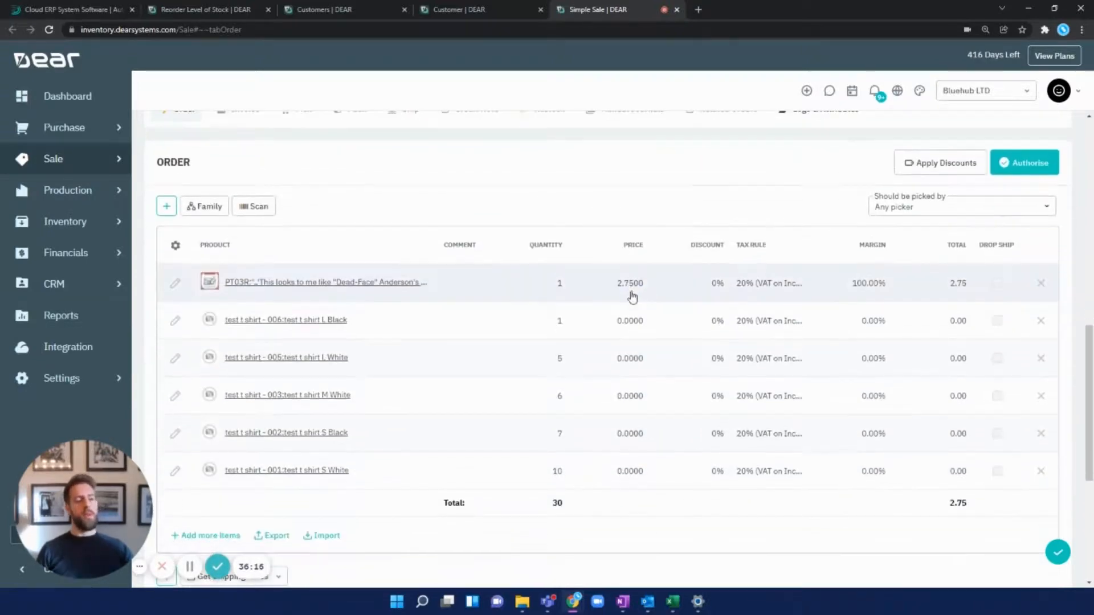
pyautogui.click(635, 322)
pyautogui.write('4')
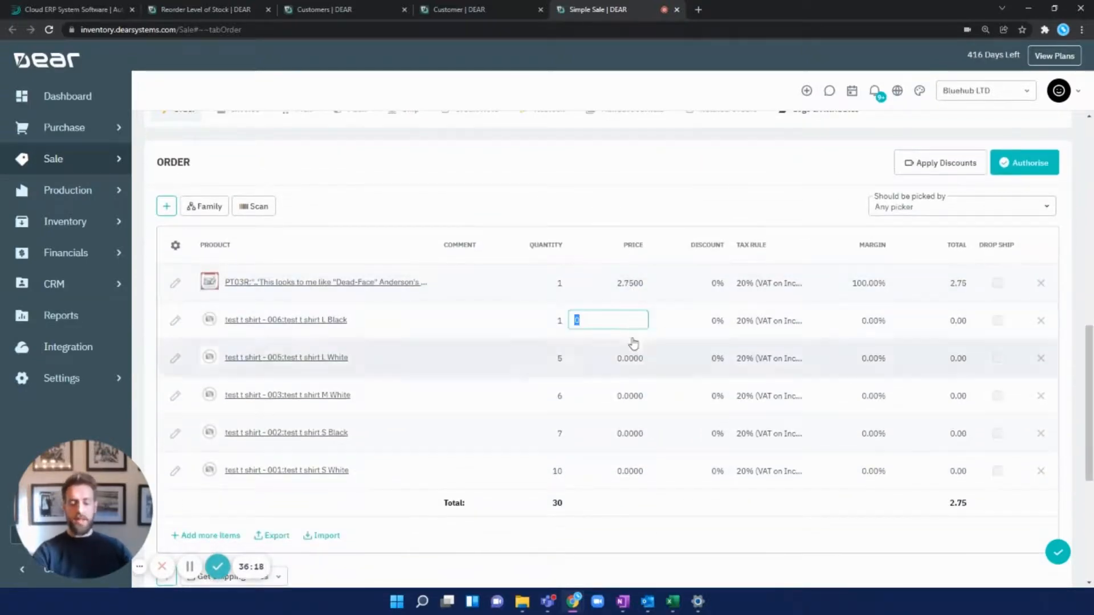
pyautogui.click(629, 361)
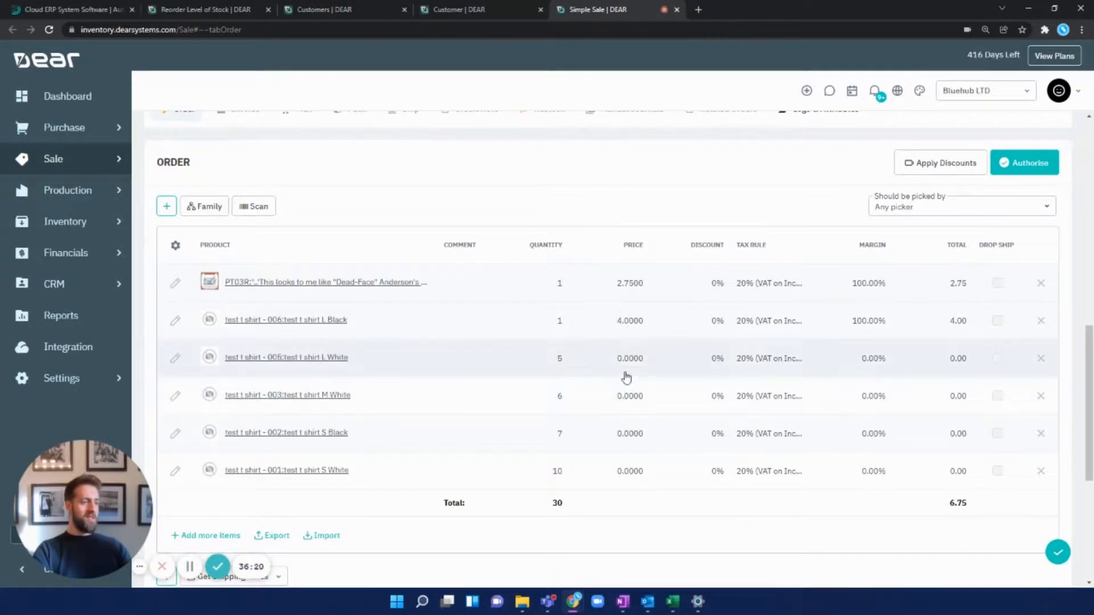
pyautogui.click(626, 374)
pyautogui.write('4')
pyautogui.click(629, 395)
pyautogui.write('4')
pyautogui.click(618, 434)
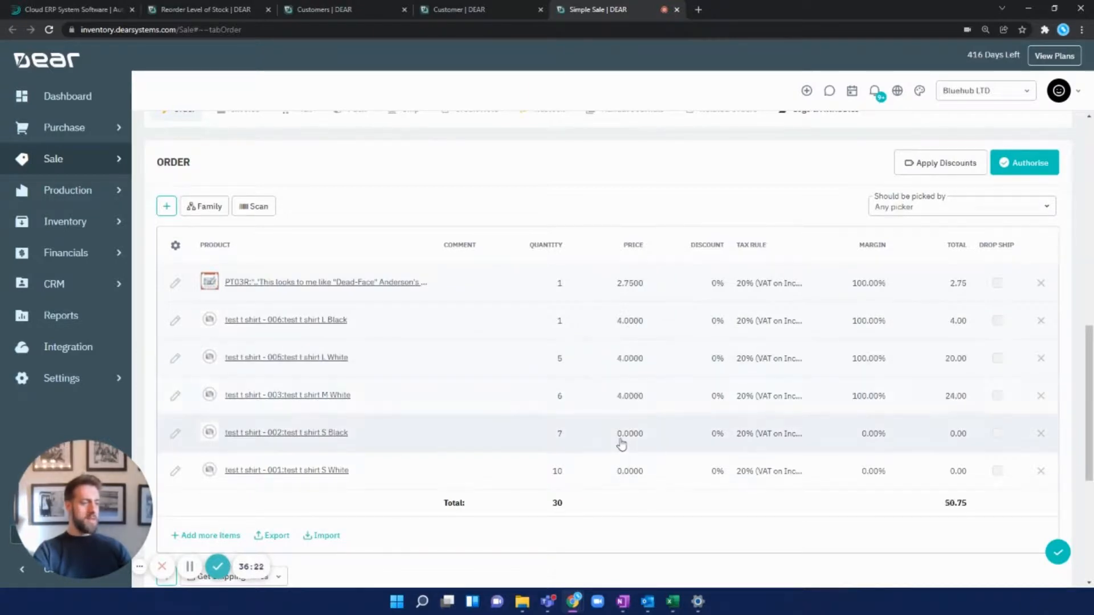
pyautogui.write('4')
pyautogui.click(615, 473)
pyautogui.write('4')
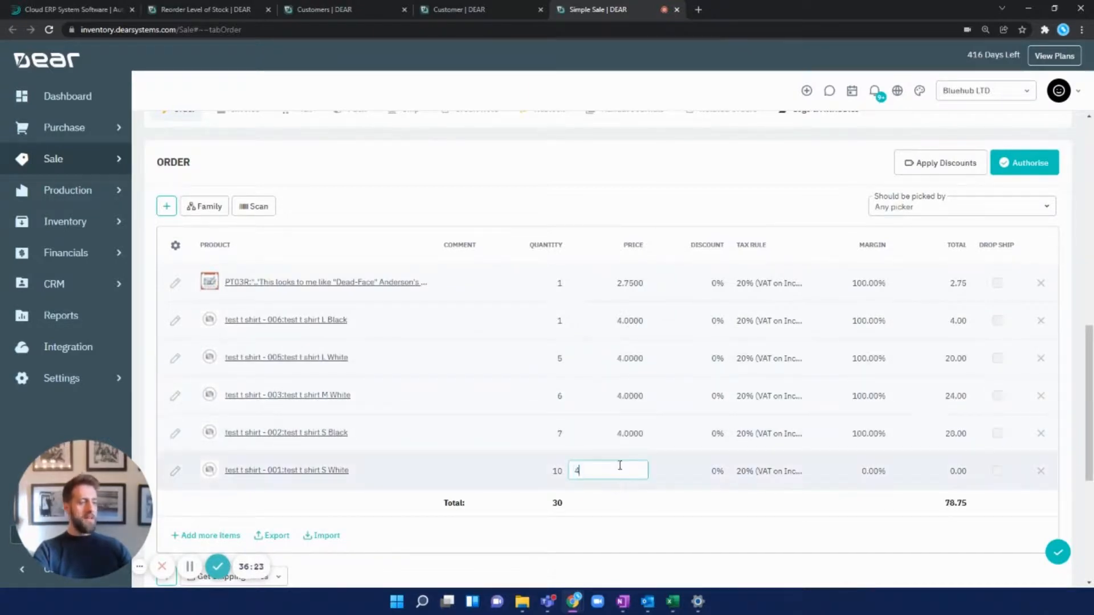
pyautogui.click(590, 174)
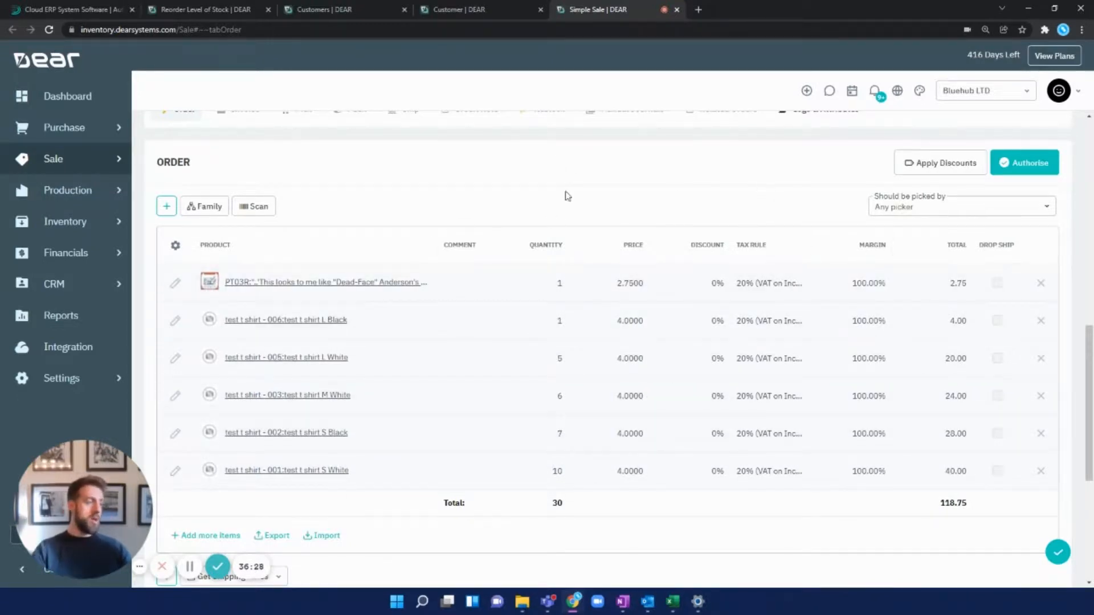
# Show the available shipping rate sources for the sale order
pyautogui.scroll(-3, 561, 242)
pyautogui.scroll(-1, 559, 247)
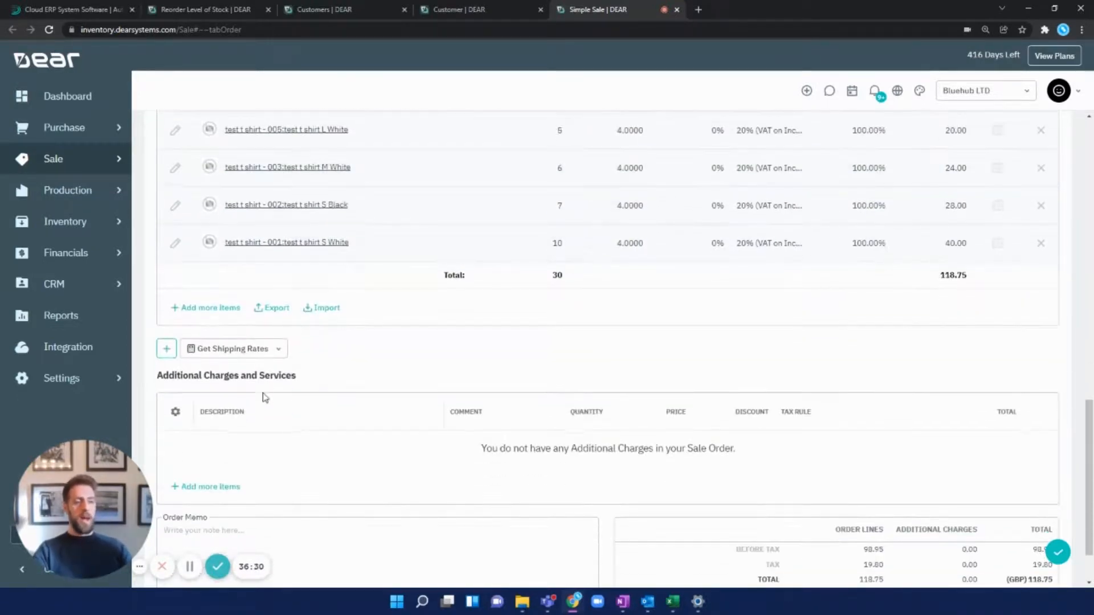
pyautogui.click(243, 353)
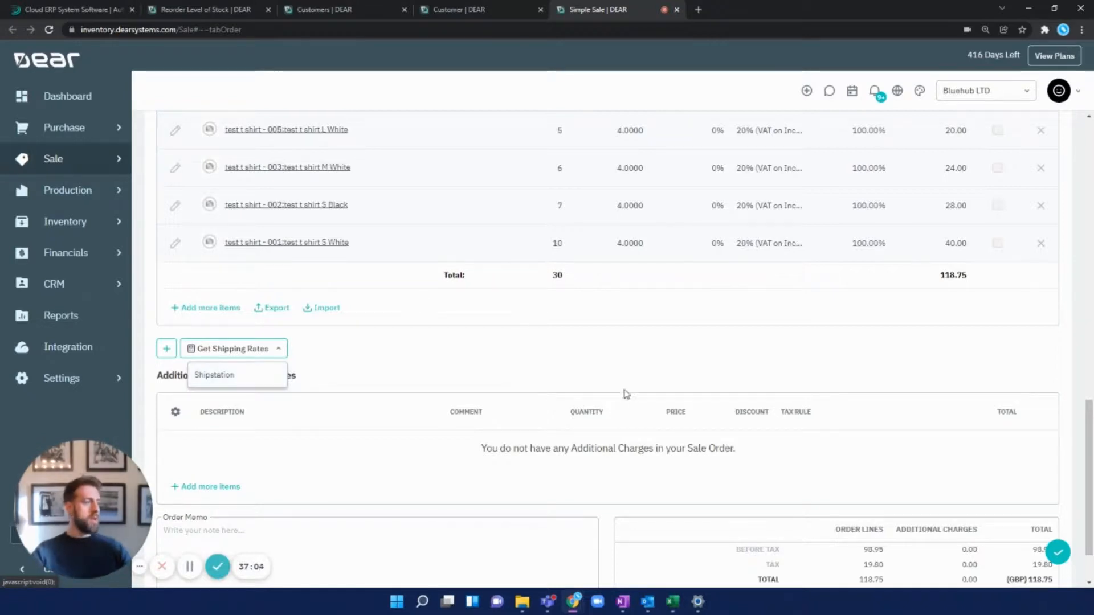
# Authorise the sale order with stock allocation and place it on backorder for the out-of-stock shirts
pyautogui.scroll(5, 622, 391)
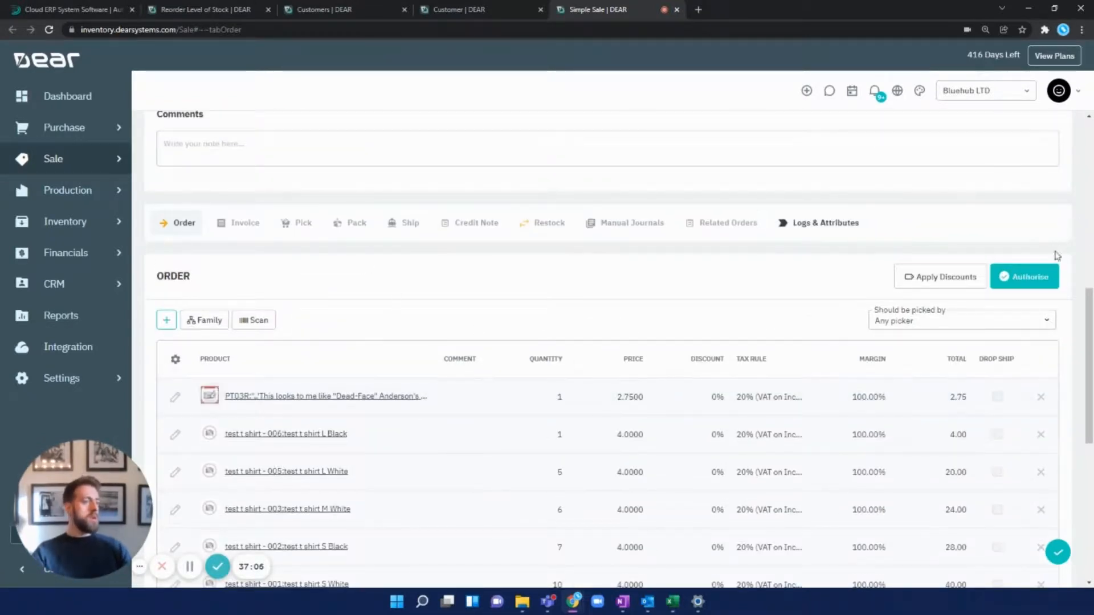
pyautogui.click(1029, 279)
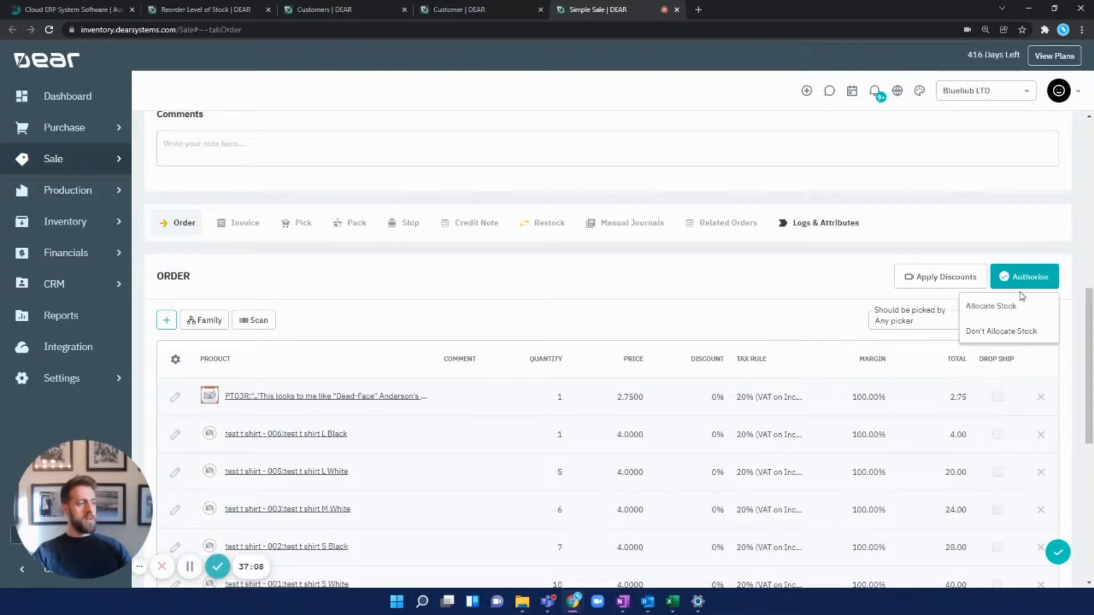
pyautogui.click(991, 306)
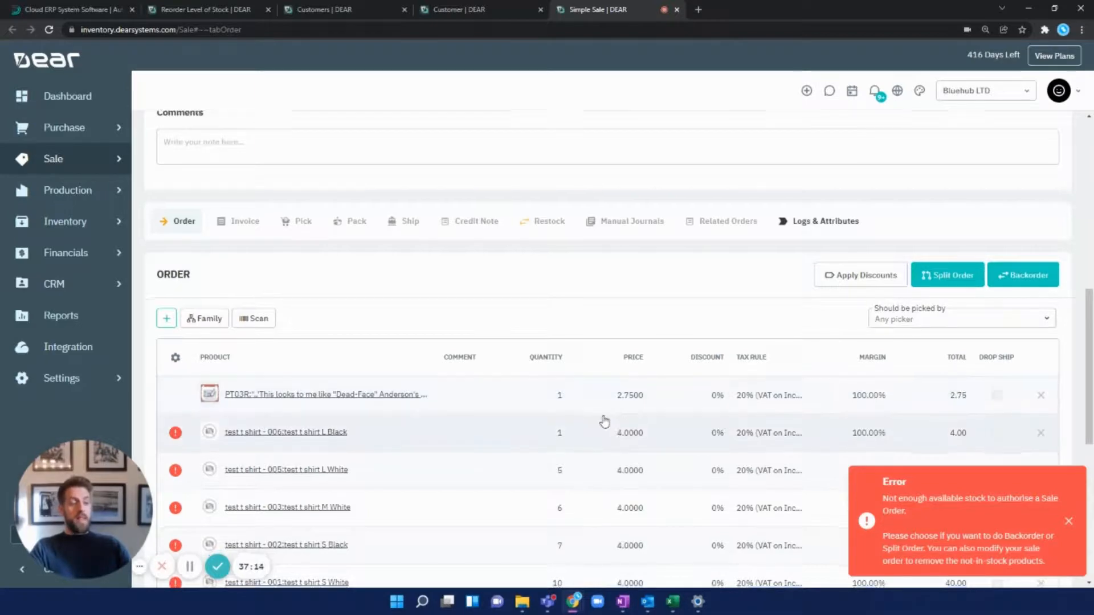
pyautogui.scroll(-3, 603, 420)
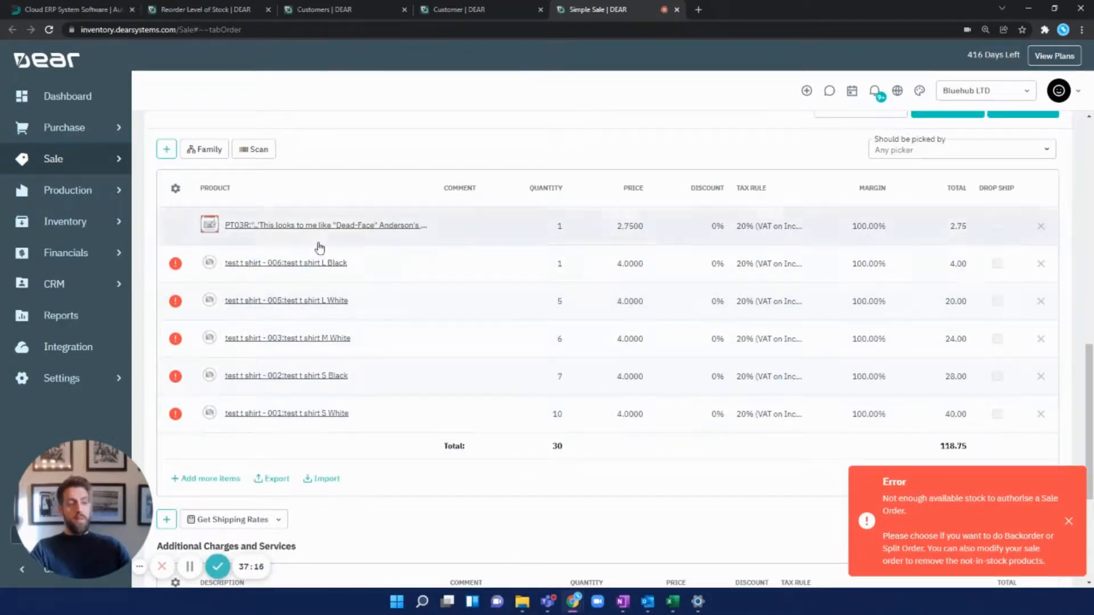
pyautogui.scroll(3, 792, 323)
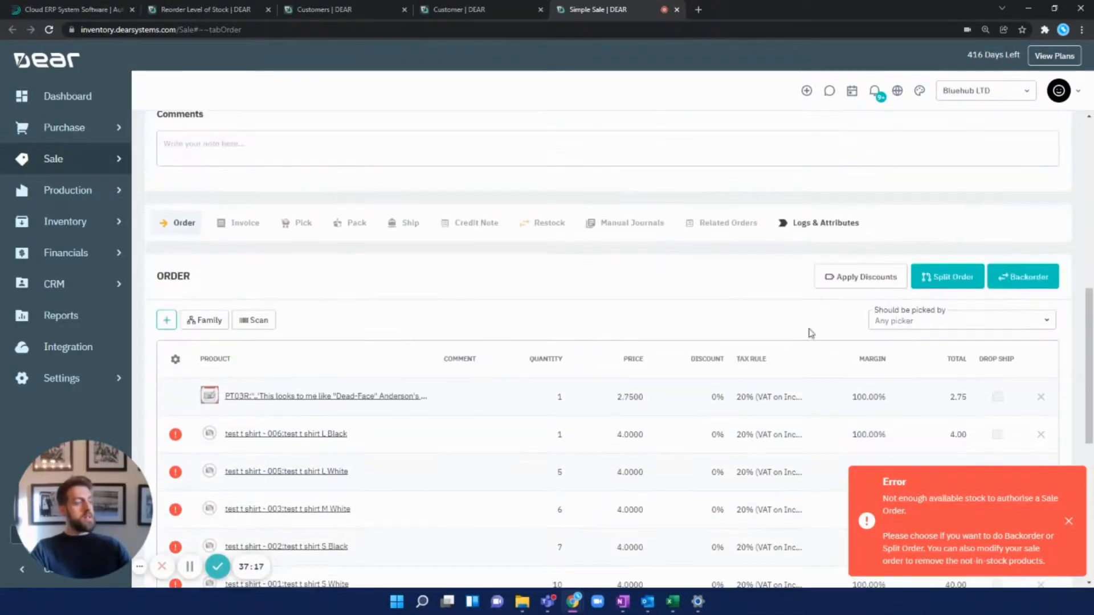
pyautogui.click(1031, 278)
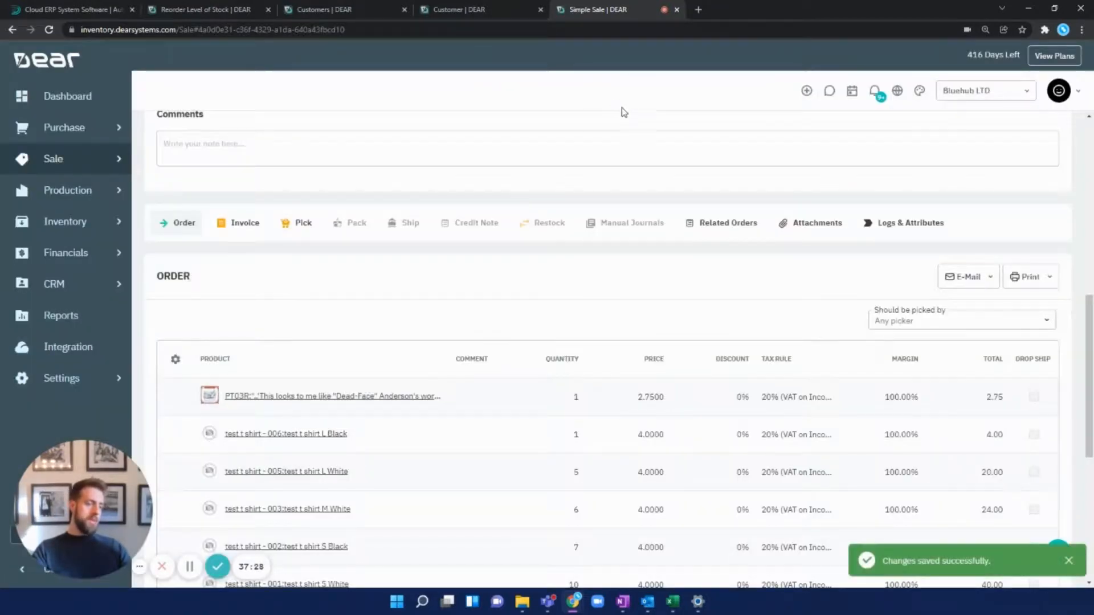
# Open the sale's invoice and authorise it
pyautogui.scroll(-1, 620, 137)
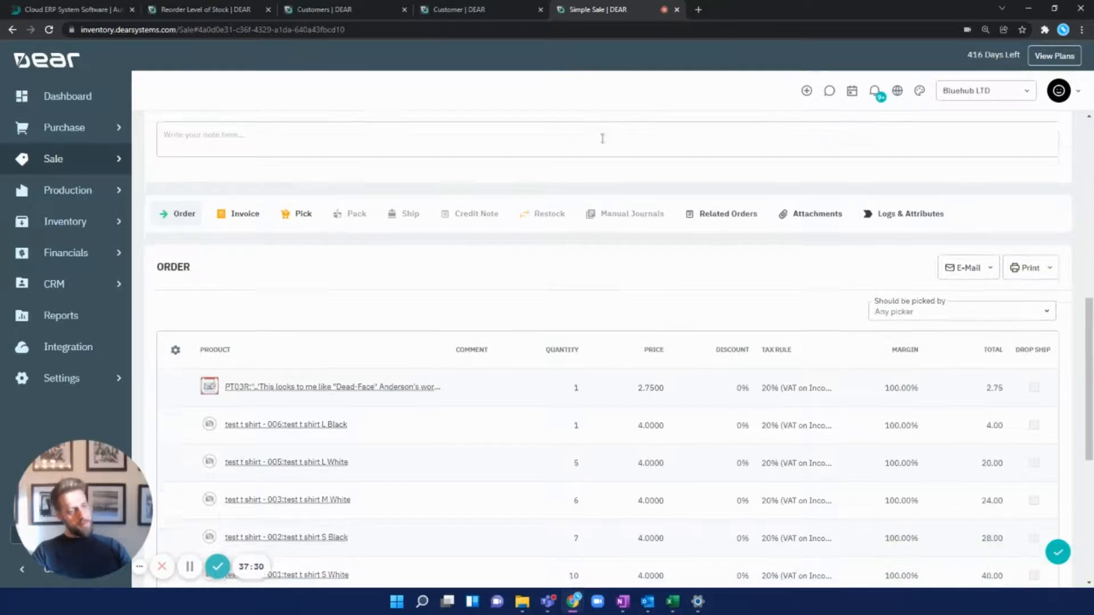
pyautogui.click(255, 169)
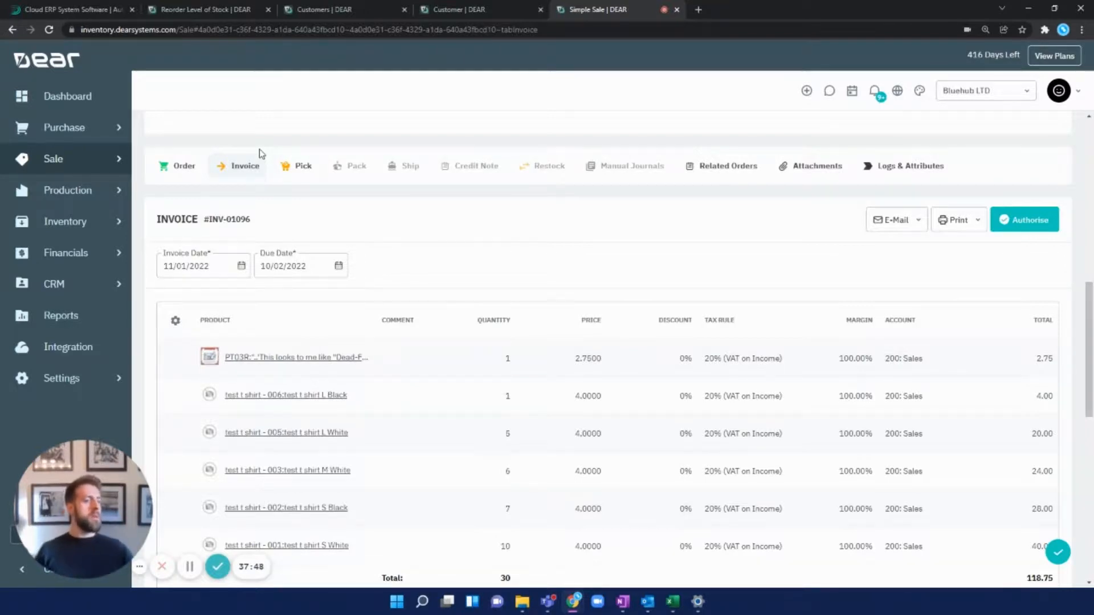
pyautogui.click(1035, 222)
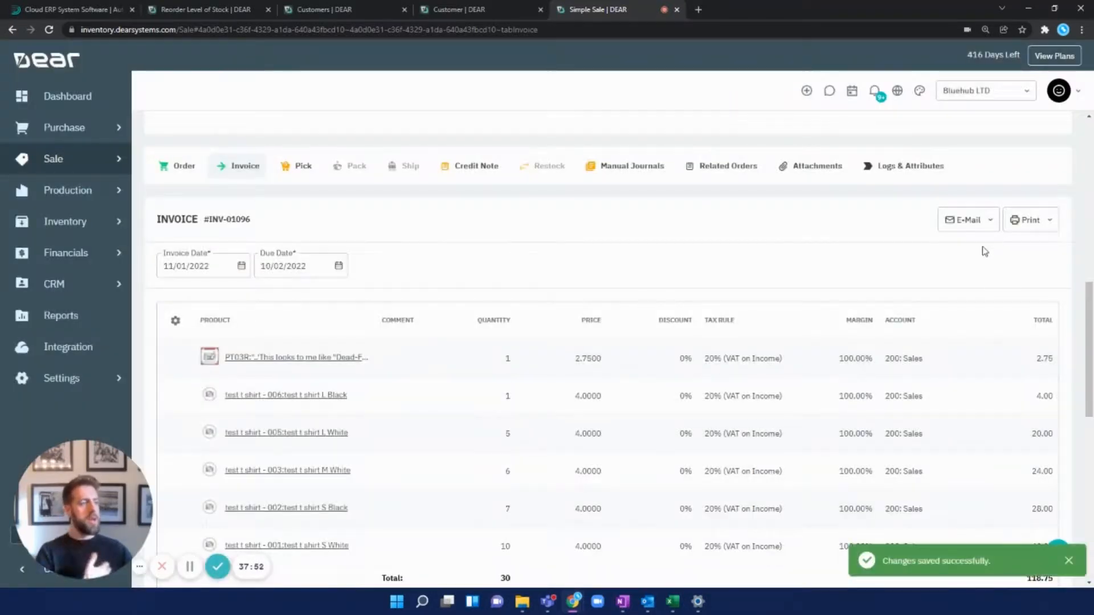
# View the email form for the invoice using the BH Invoice TEST template and close it without sending
pyautogui.click(979, 221)
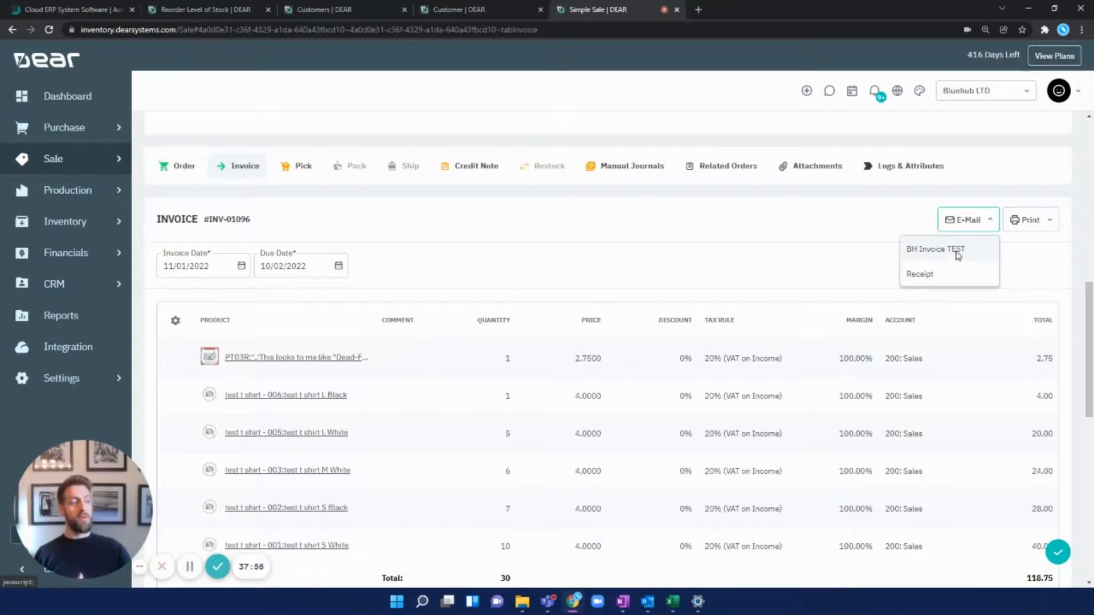
pyautogui.click(958, 253)
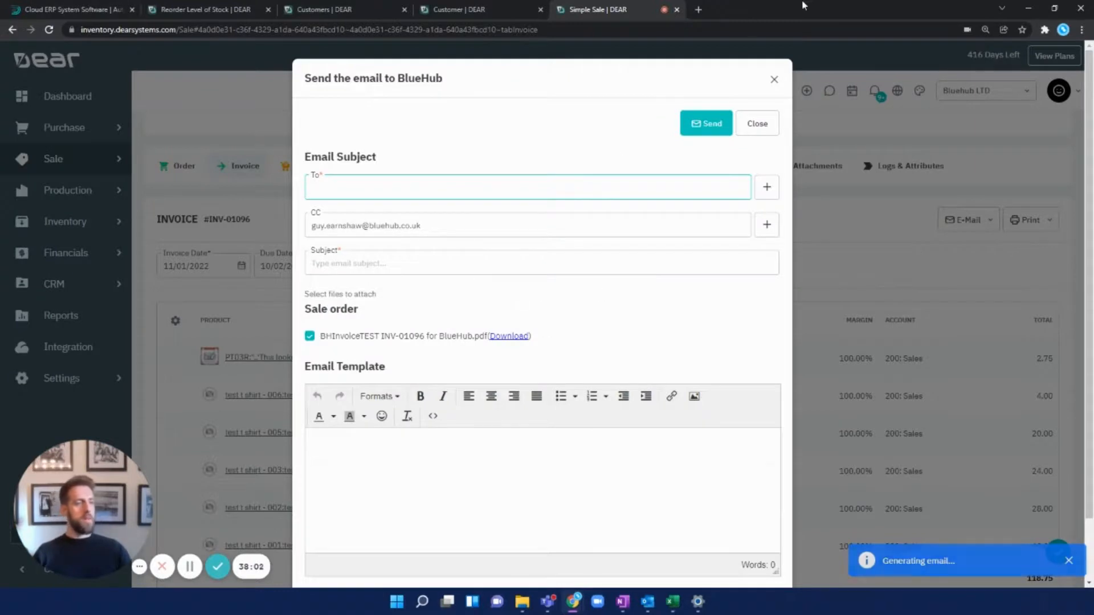
pyautogui.click(773, 80)
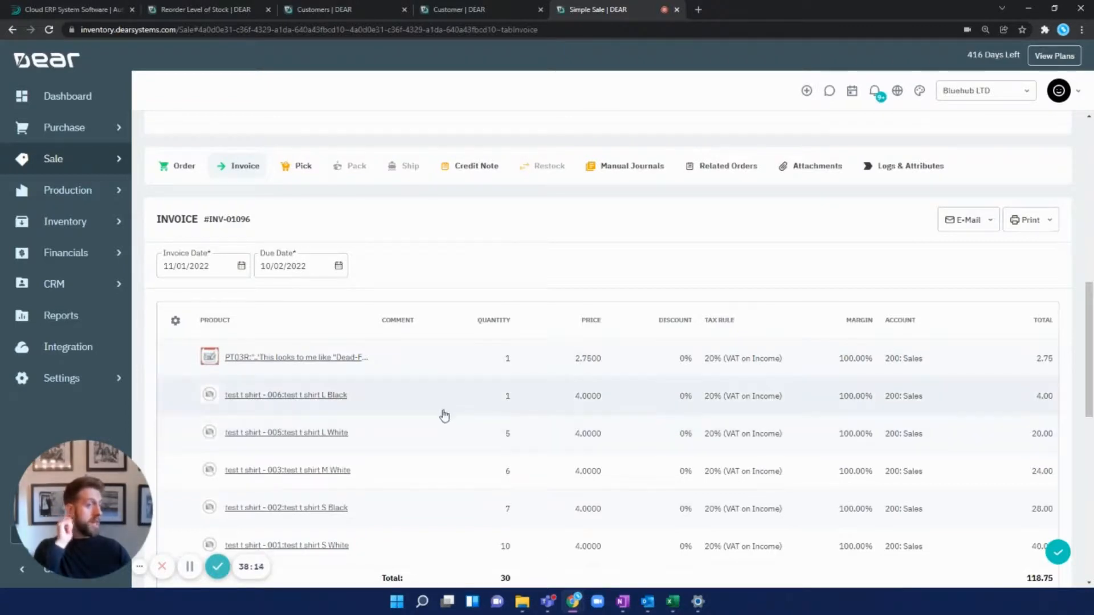
# Open the backordered stock reorder page, filter it by customer BlueHub and show the products from supplier Bayside Club
pyautogui.moveTo(108, 134)
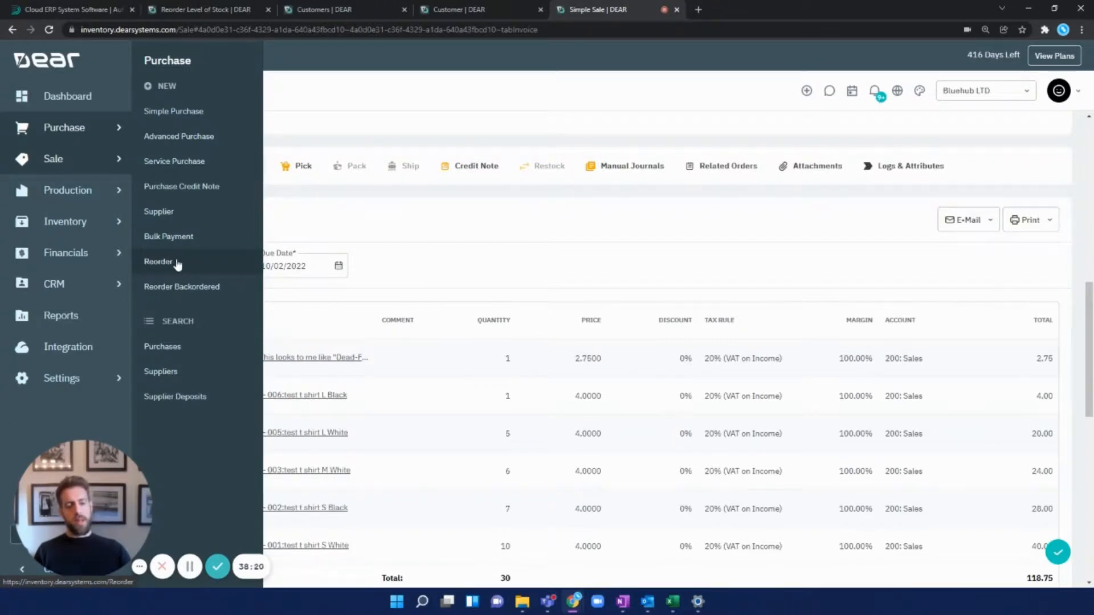
pyautogui.click(190, 287)
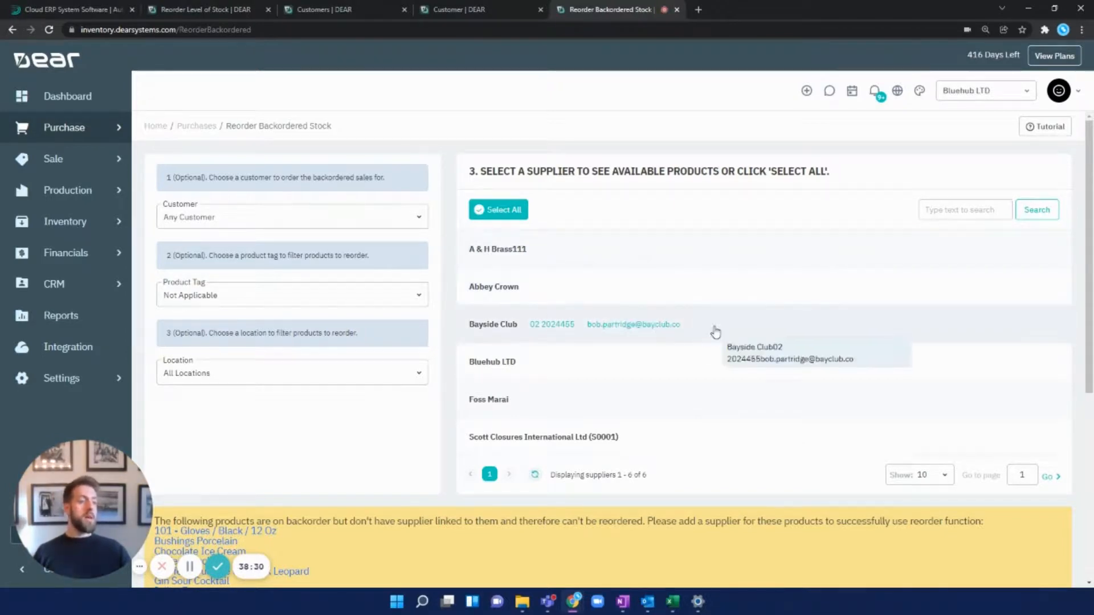
pyautogui.click(236, 210)
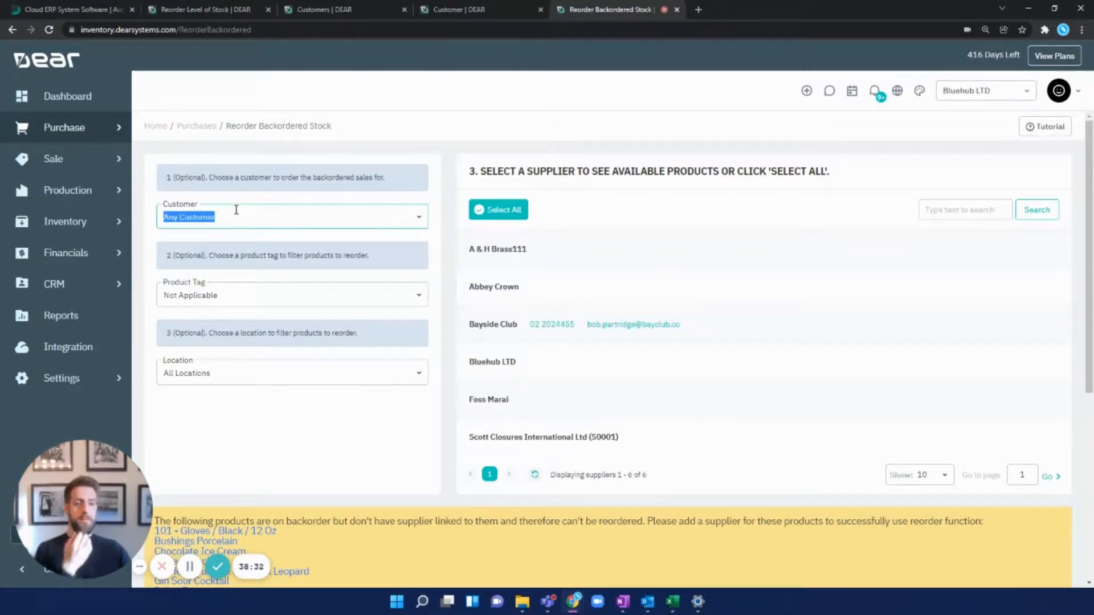
pyautogui.write('bluehub')
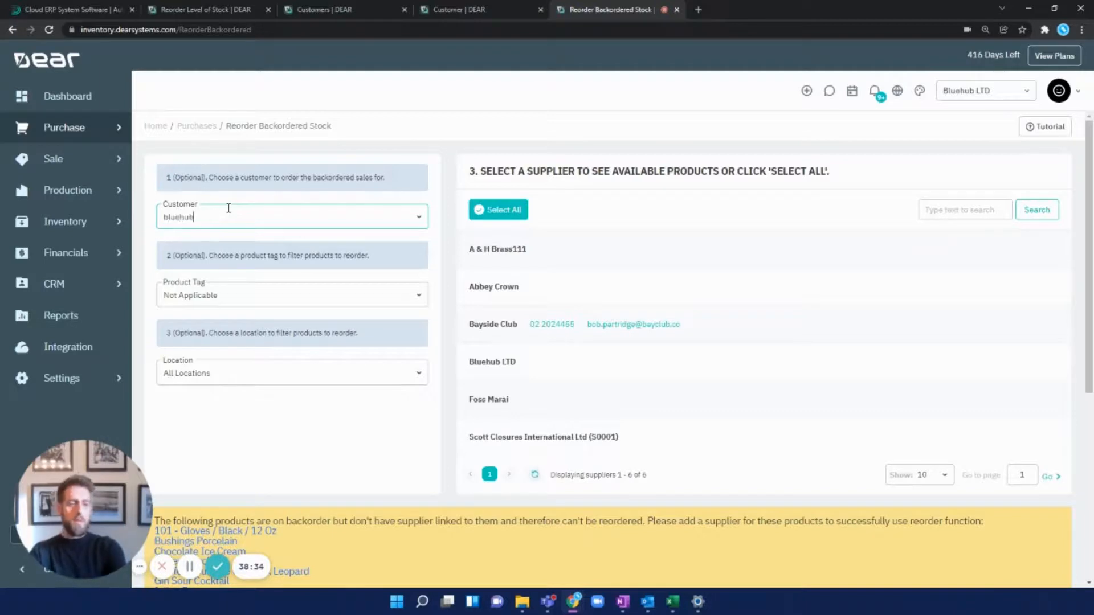
pyautogui.click(207, 270)
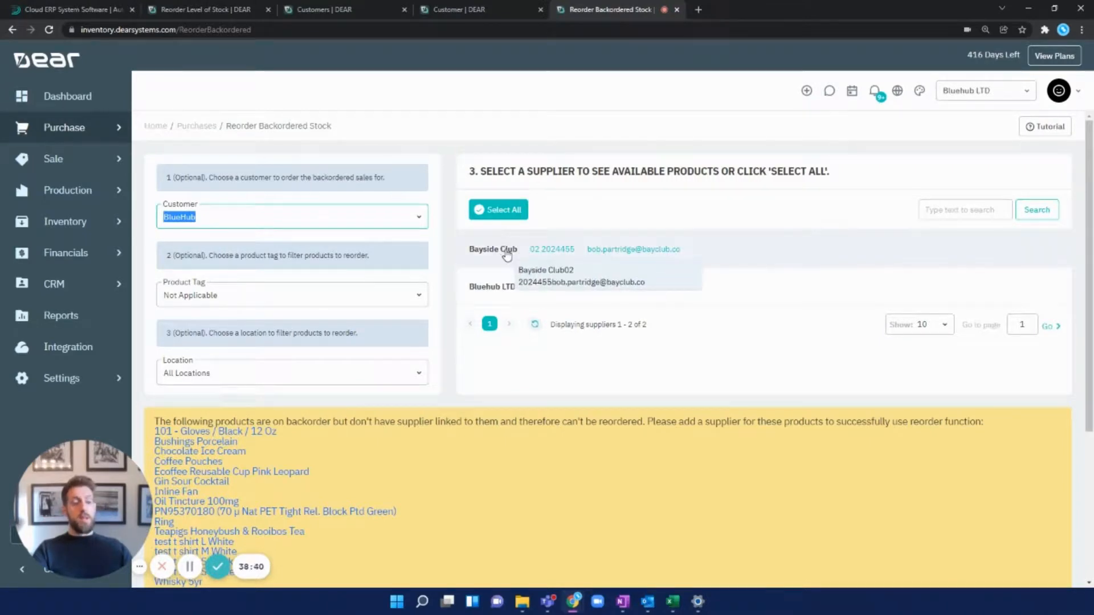
pyautogui.click(506, 255)
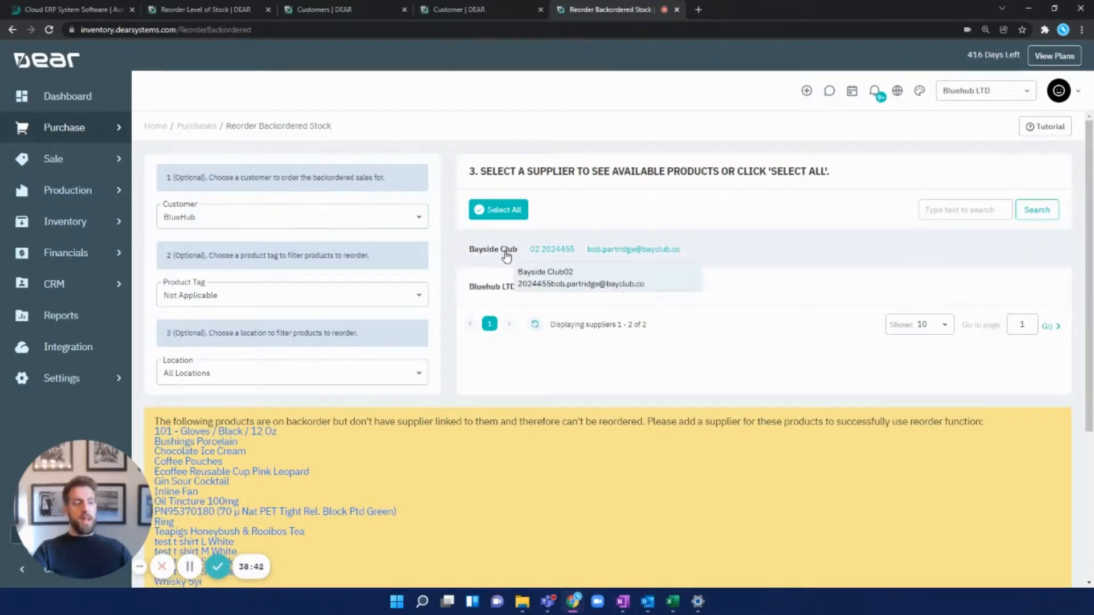
pyautogui.scroll(-4, 484, 272)
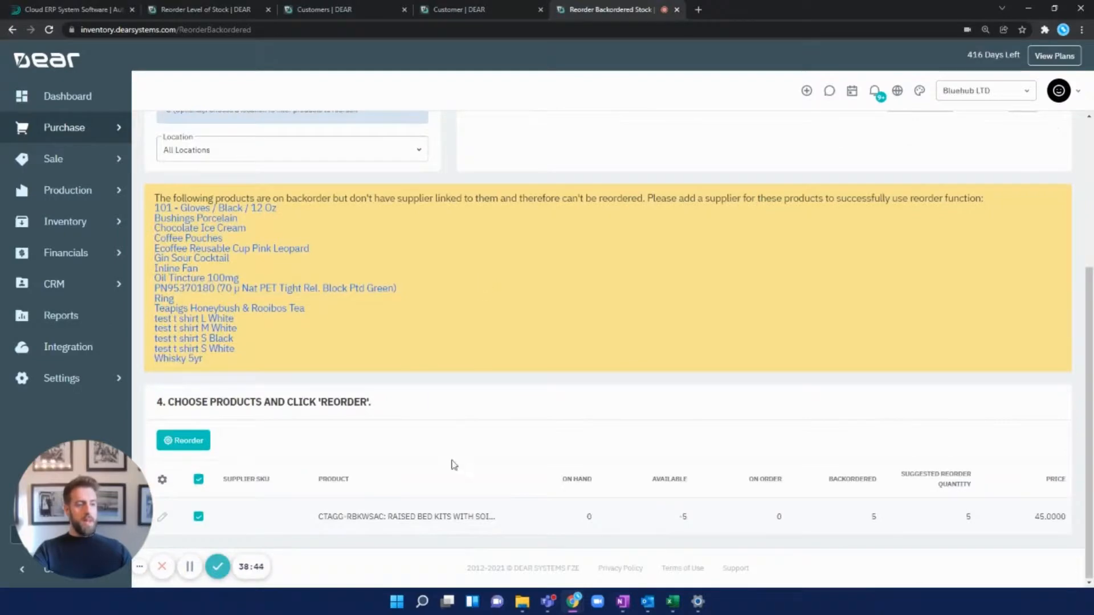
# Show the backordered products from supplier Bluehub LTD and reorder all of the selected ones
pyautogui.scroll(4, 505, 416)
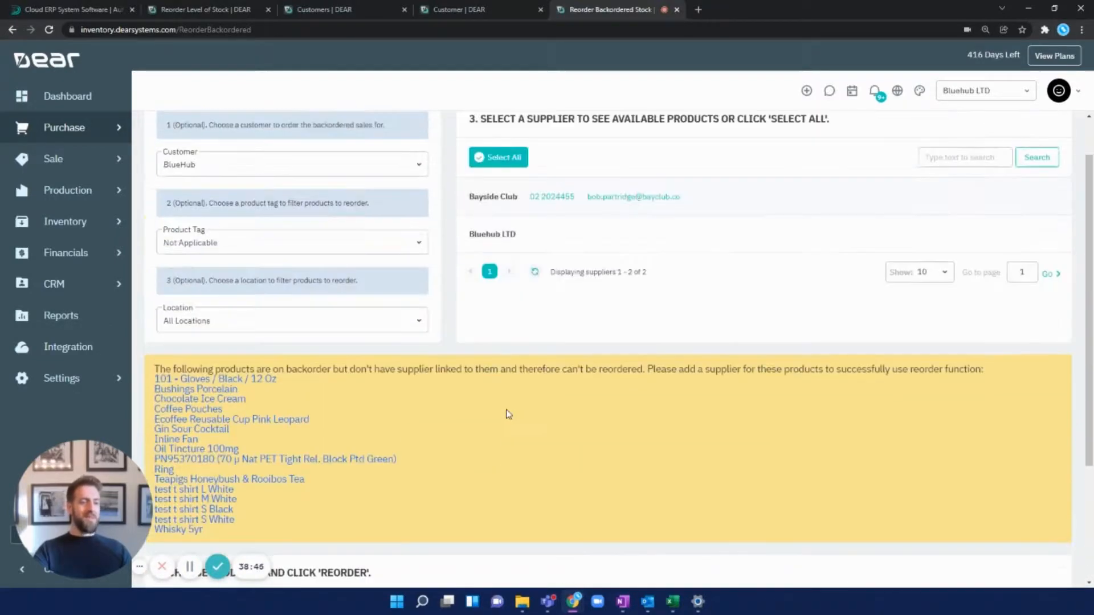
pyautogui.click(534, 299)
pyautogui.scroll(-6, 560, 374)
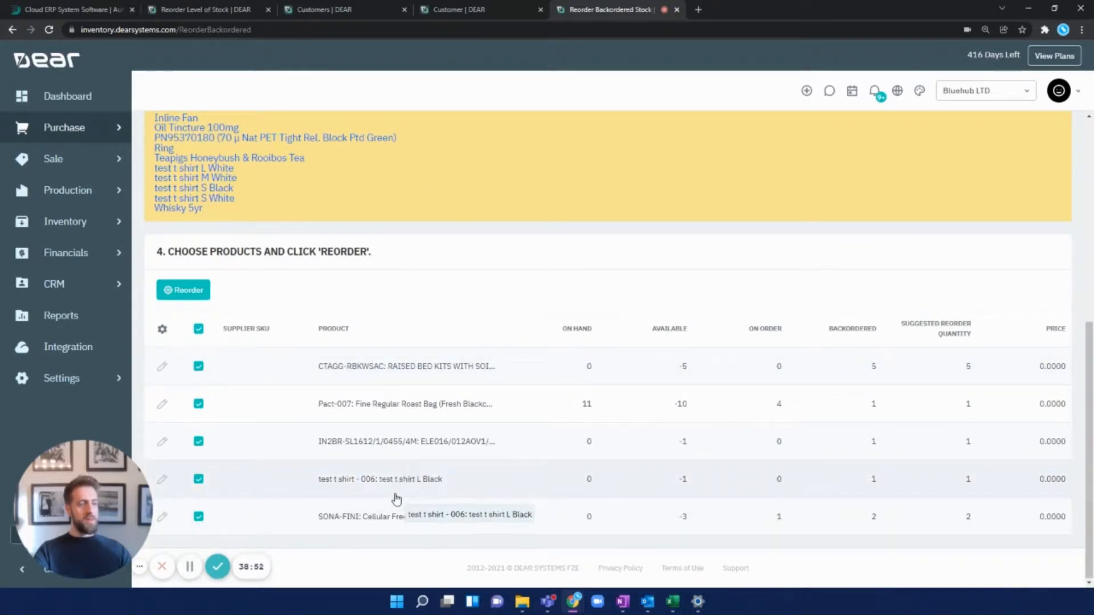
pyautogui.click(194, 291)
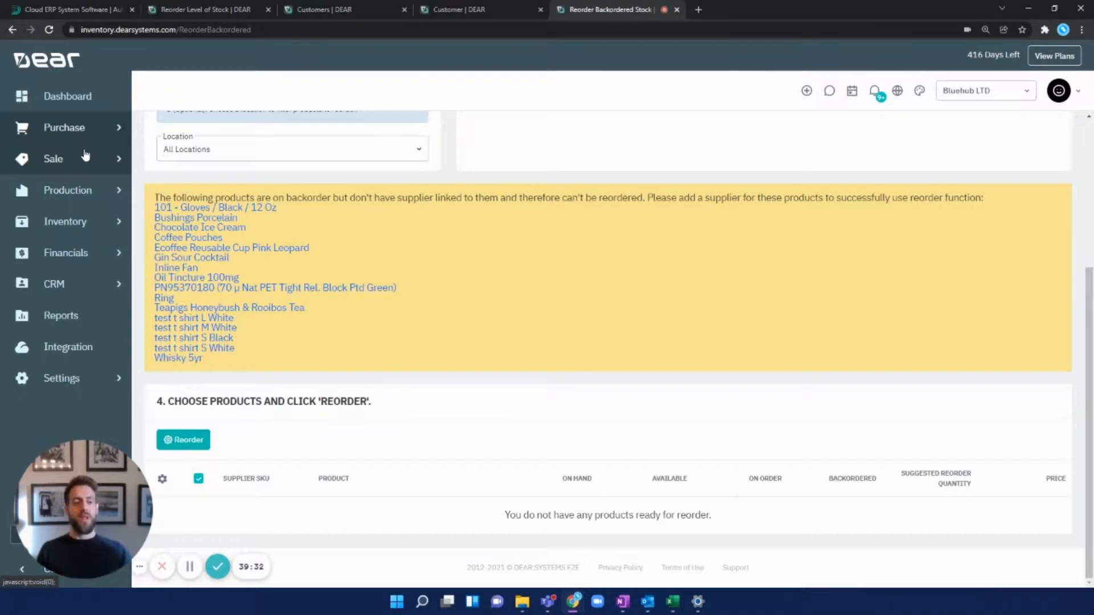
# Open production order MO-00121 for the Inline Fan from the production orders list and calculate its maximum quantity
pyautogui.click(95, 203)
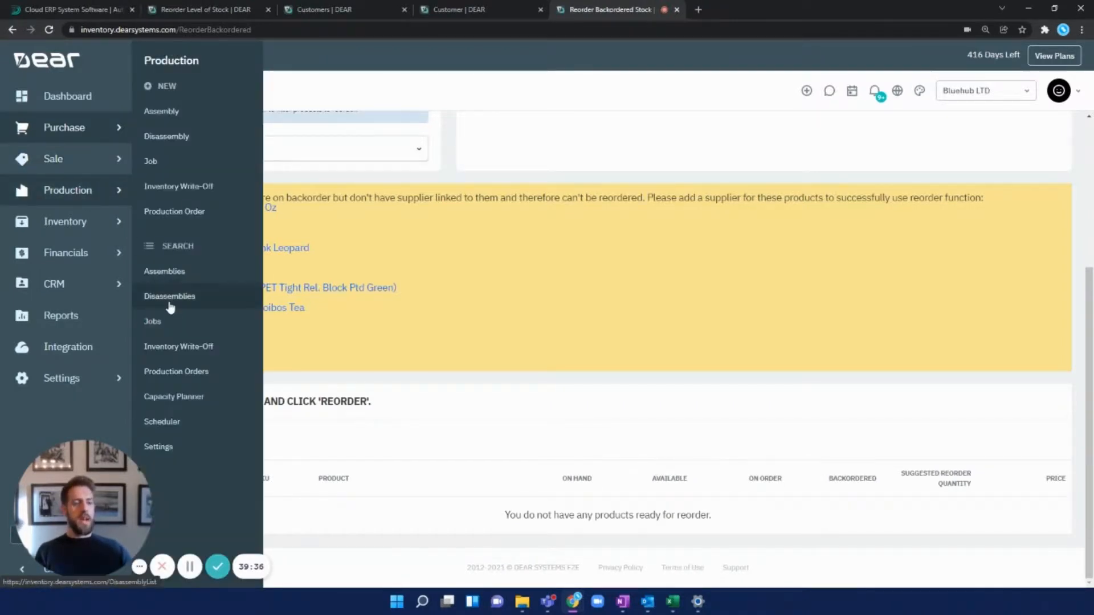
pyautogui.click(202, 371)
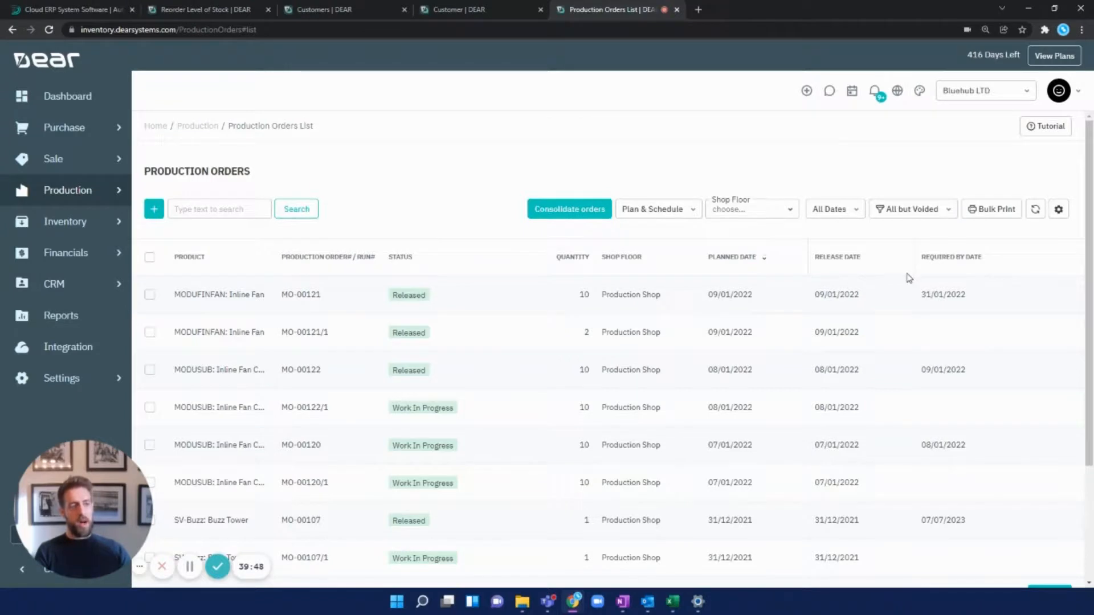
pyautogui.click(663, 210)
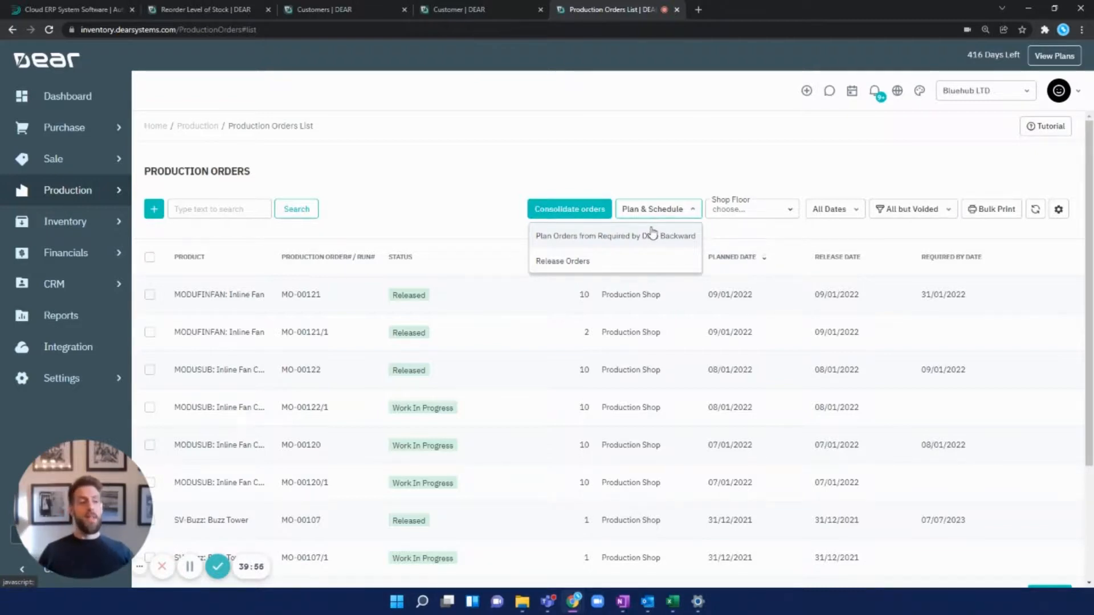
pyautogui.click(228, 292)
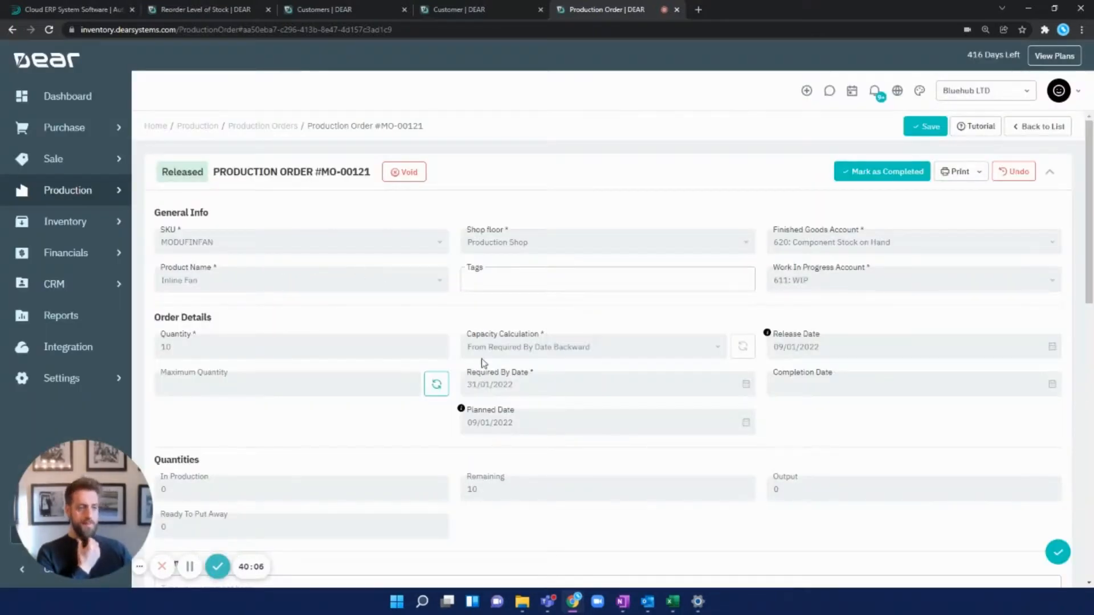
pyautogui.click(436, 384)
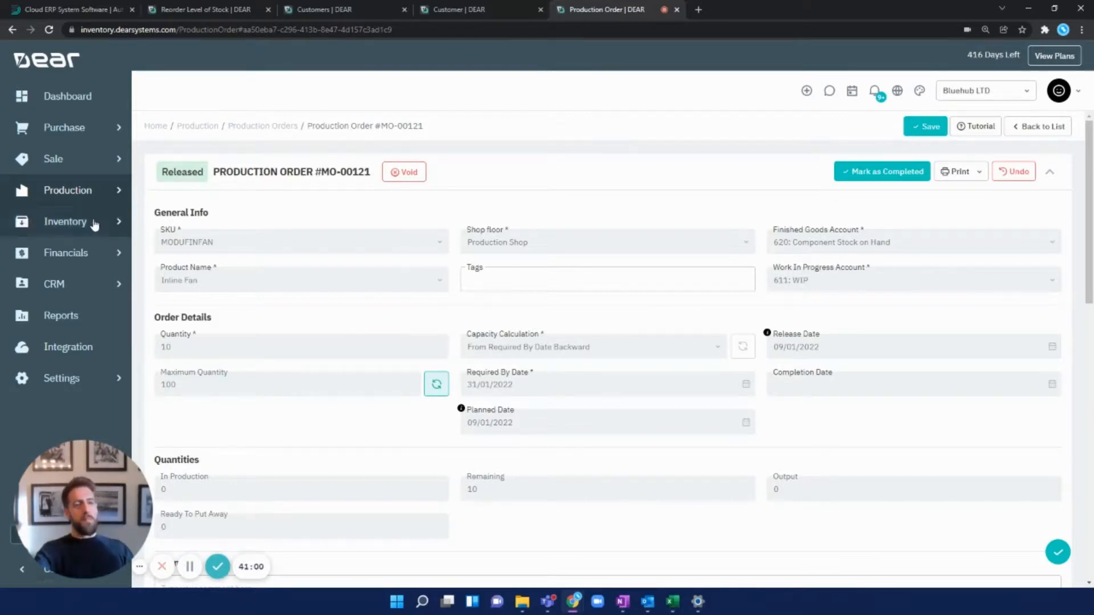
# Open the production Capacity Planner, leaving the production order without saving changes
pyautogui.click(89, 204)
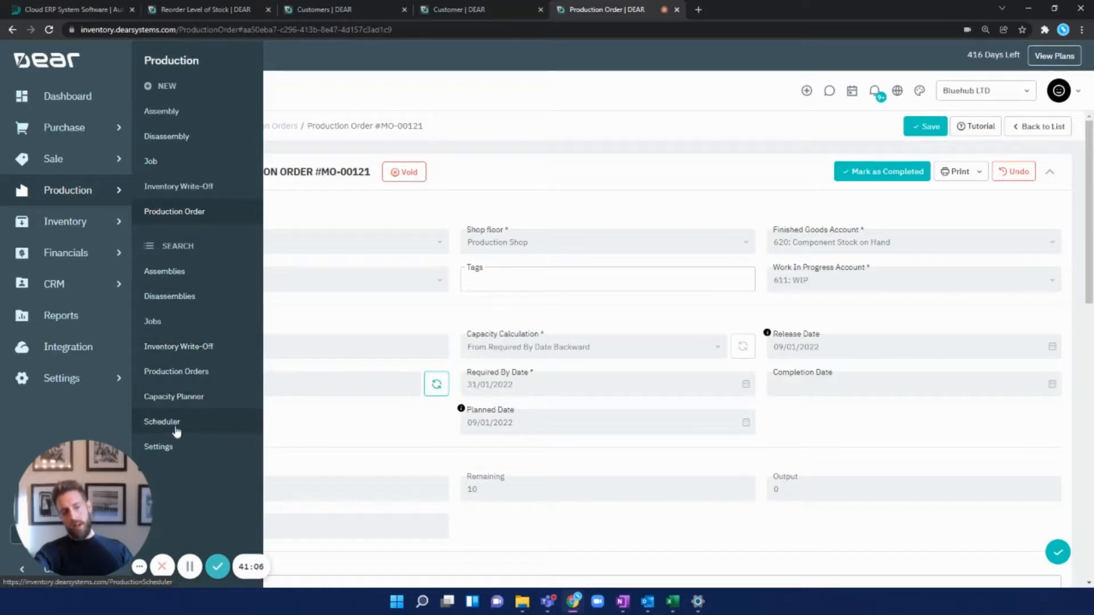
pyautogui.click(174, 397)
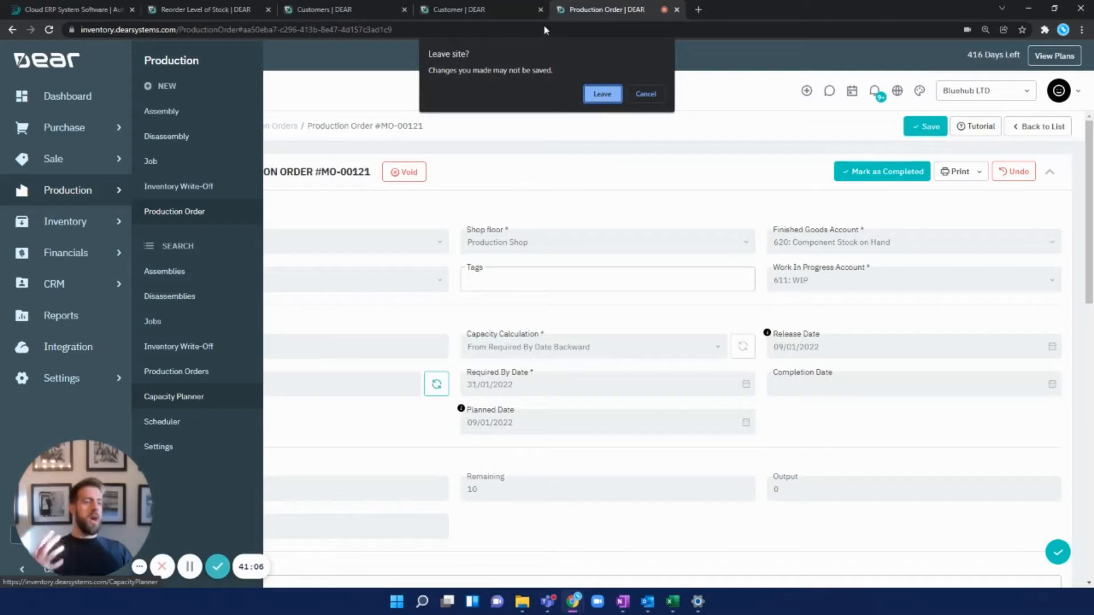
pyautogui.click(608, 95)
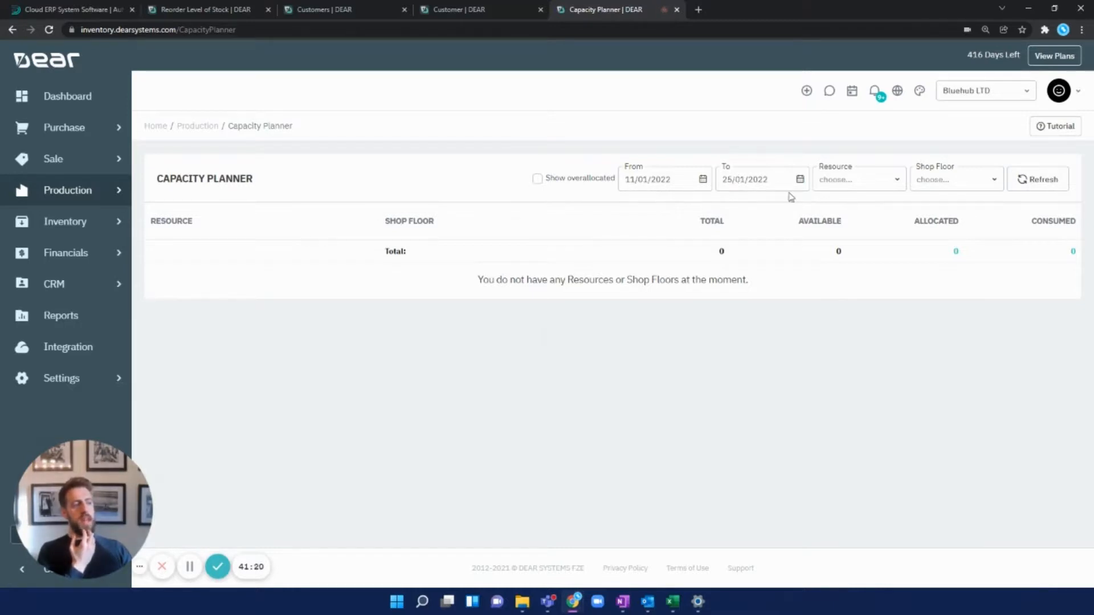
pyautogui.click(702, 180)
pyautogui.click(633, 216)
pyautogui.click(633, 216)
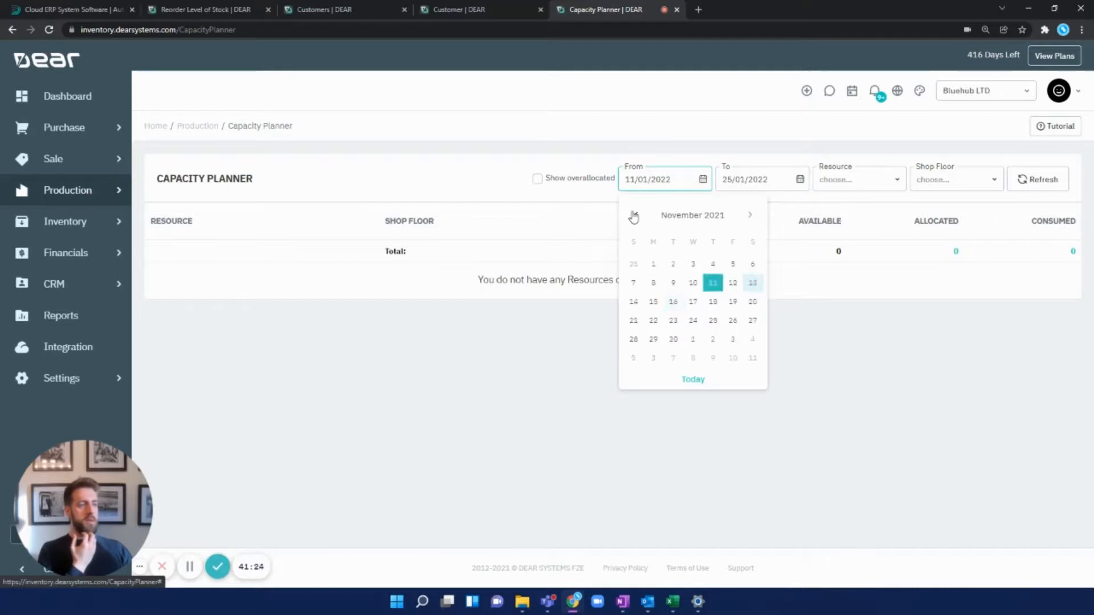
pyautogui.click(633, 216)
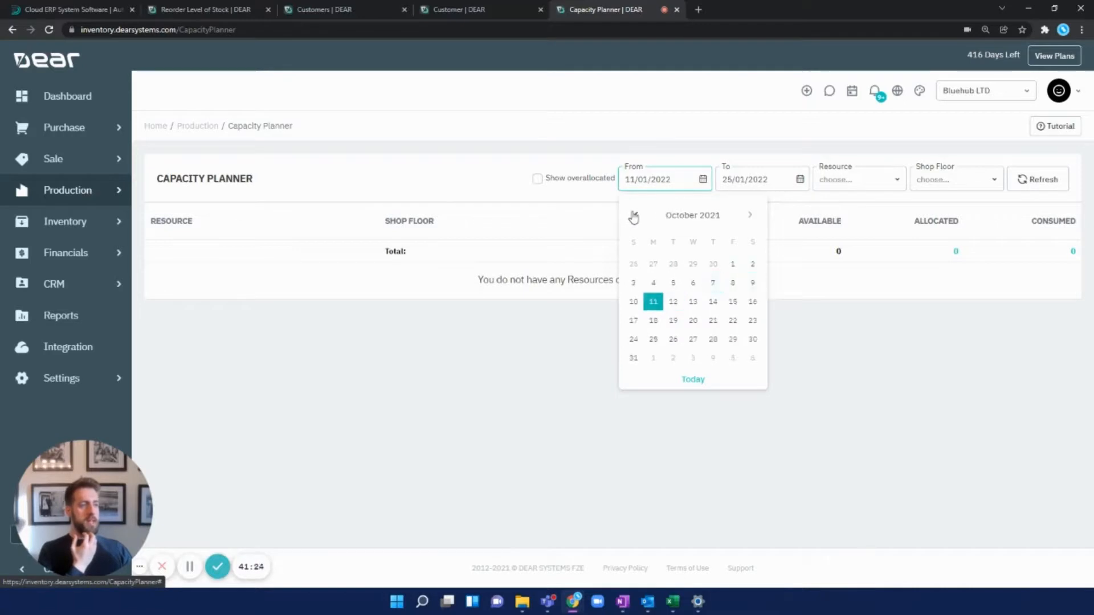
# Set the capacity planner's To date to 31/05/2022 and refresh the list
pyautogui.click(800, 180)
pyautogui.click(847, 215)
pyautogui.click(847, 215)
pyautogui.click(847, 215)
pyautogui.click(847, 215)
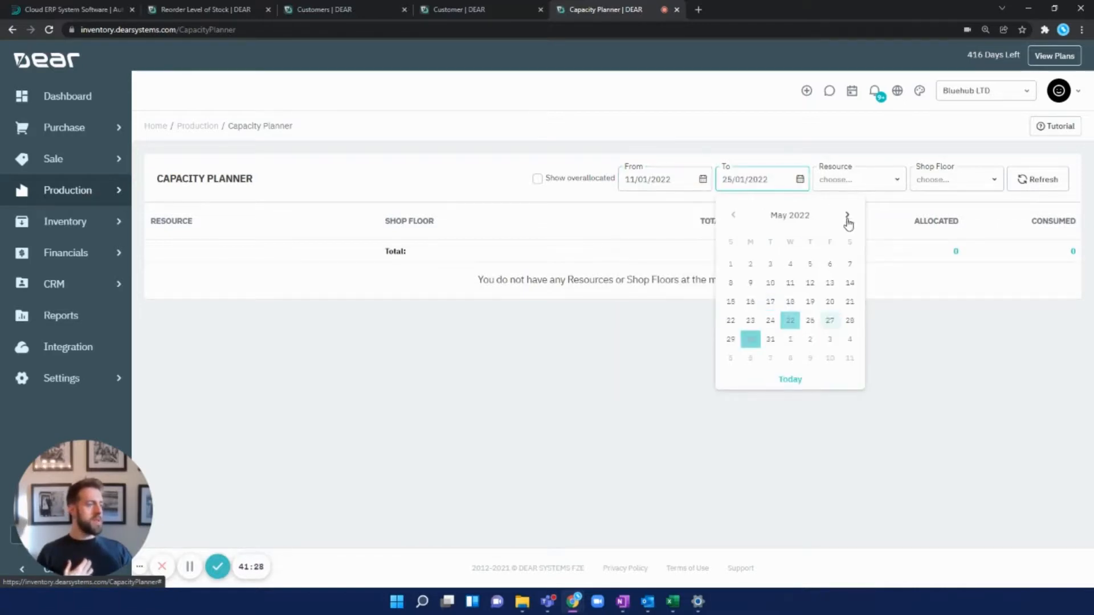
pyautogui.click(770, 339)
pyautogui.click(1036, 180)
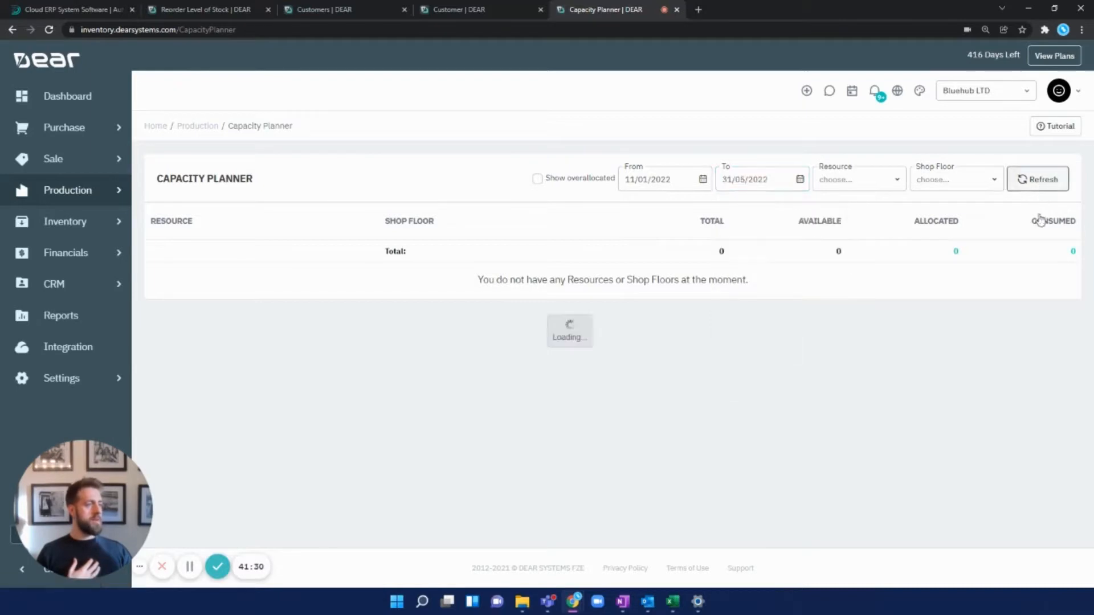
# Set the capacity planner's From date to 11/07/2021 and refresh the list of resources
pyautogui.click(702, 180)
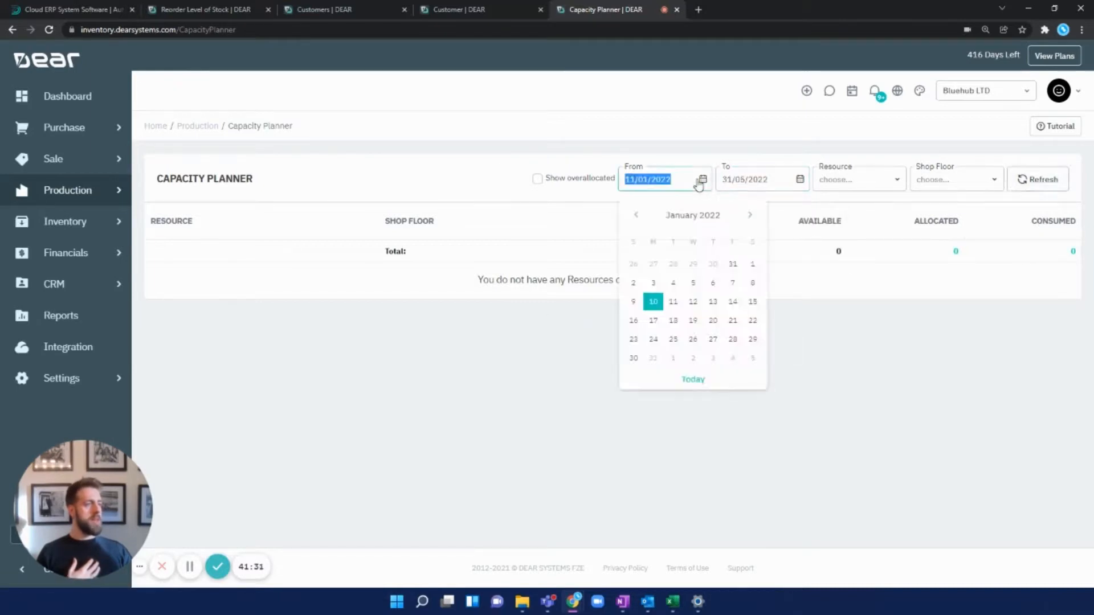
pyautogui.click(634, 216)
pyautogui.click(634, 216)
pyautogui.click(634, 216)
pyautogui.click(634, 216)
pyautogui.click(634, 216)
pyautogui.click(634, 216)
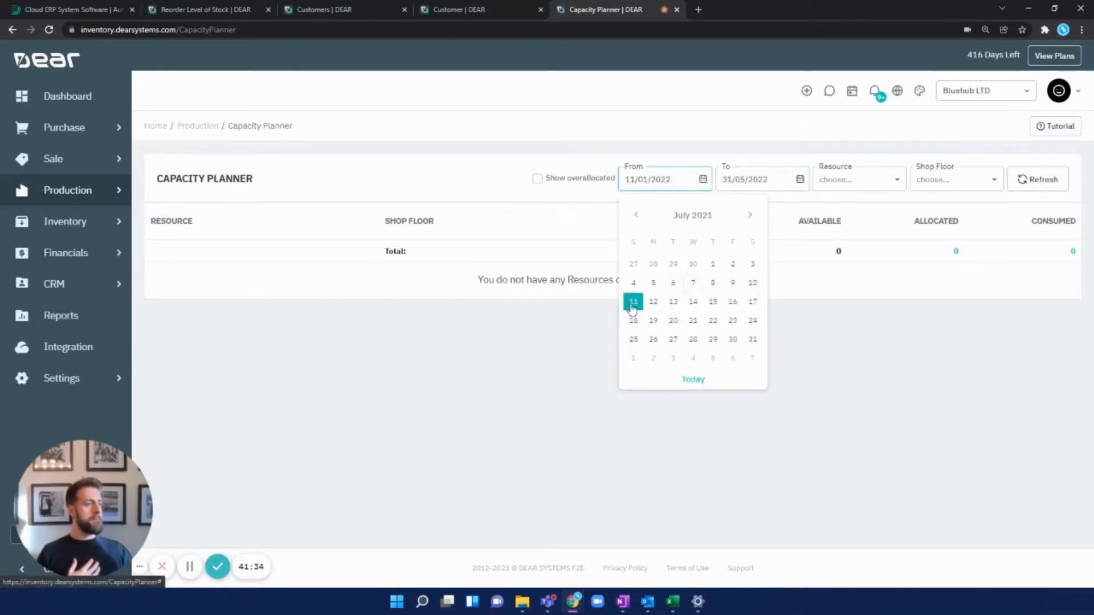
pyautogui.click(632, 302)
pyautogui.click(1045, 181)
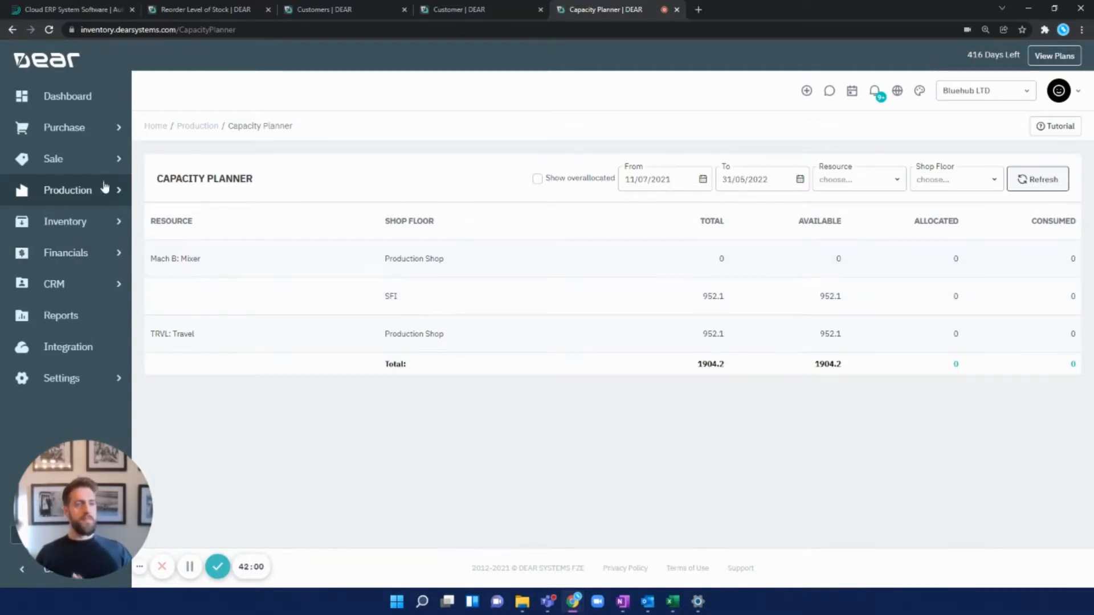
# View the production settings page and open the production Scheduler
pyautogui.click(183, 125)
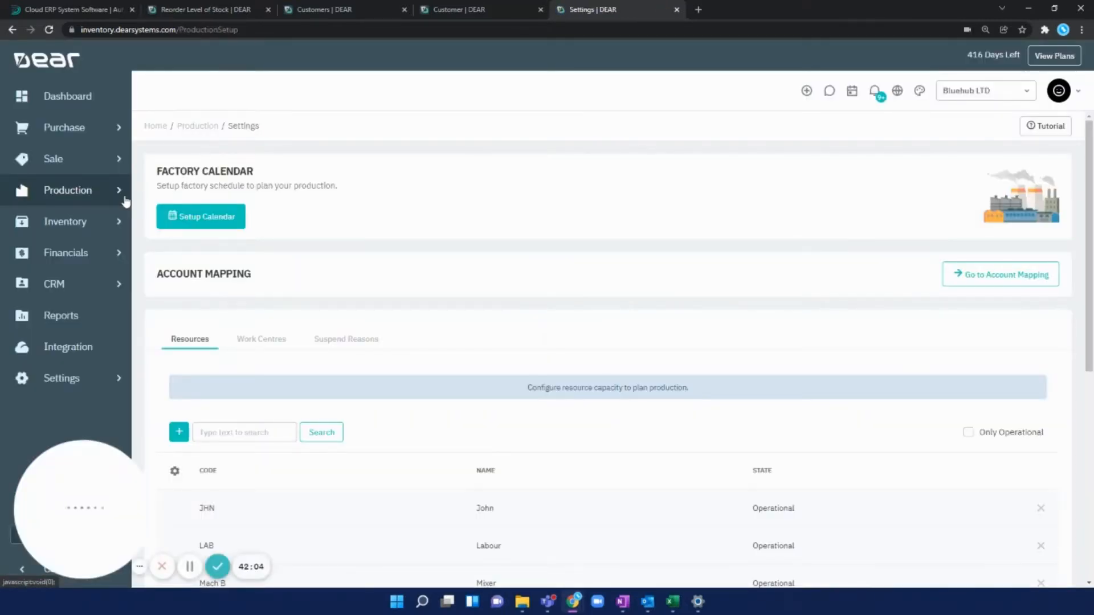
pyautogui.click(124, 195)
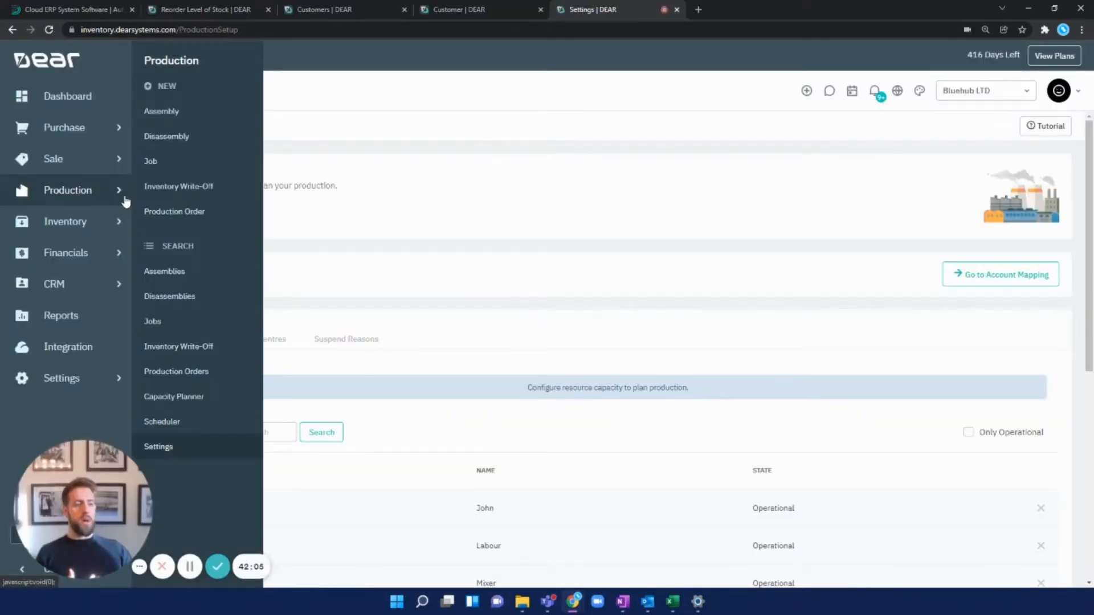
pyautogui.click(195, 425)
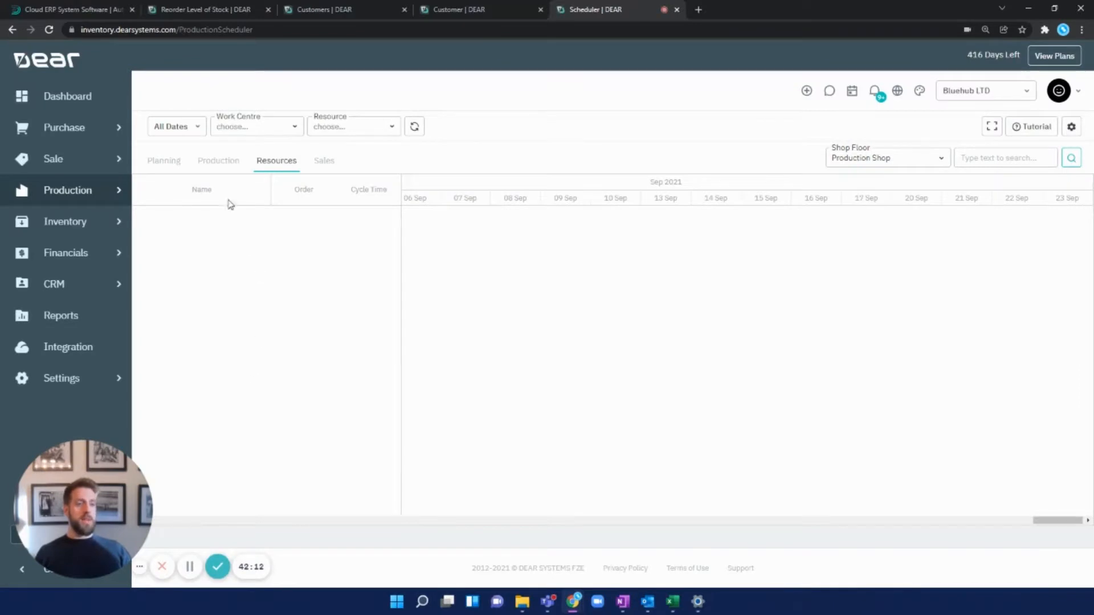
# Show the scheduler's Production view and expand order MO-00011 to examine its Building operation and schedule alert
pyautogui.click(212, 169)
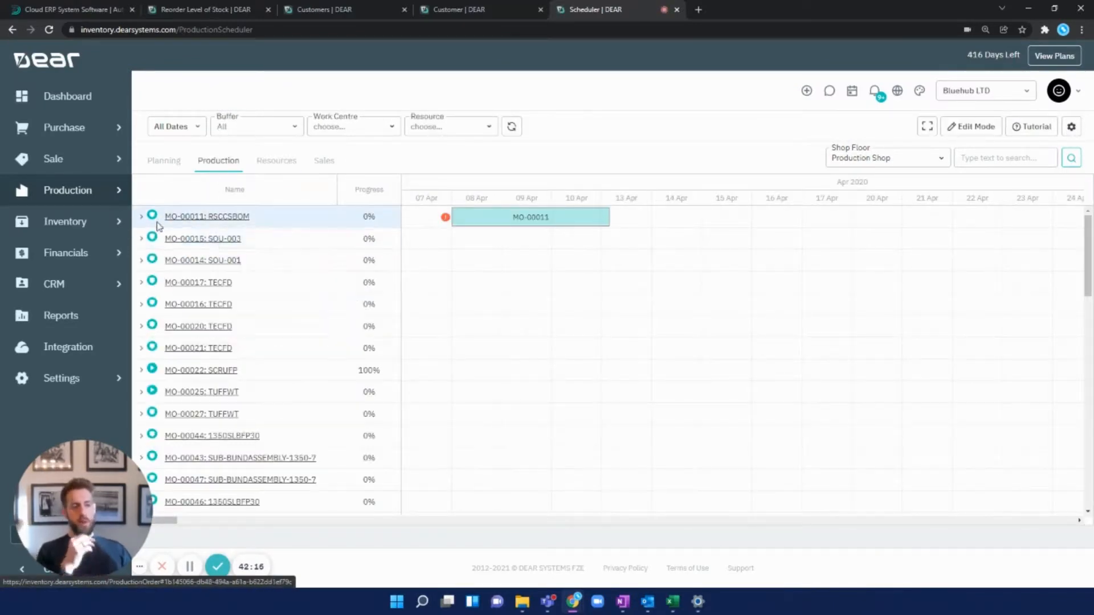
pyautogui.click(141, 217)
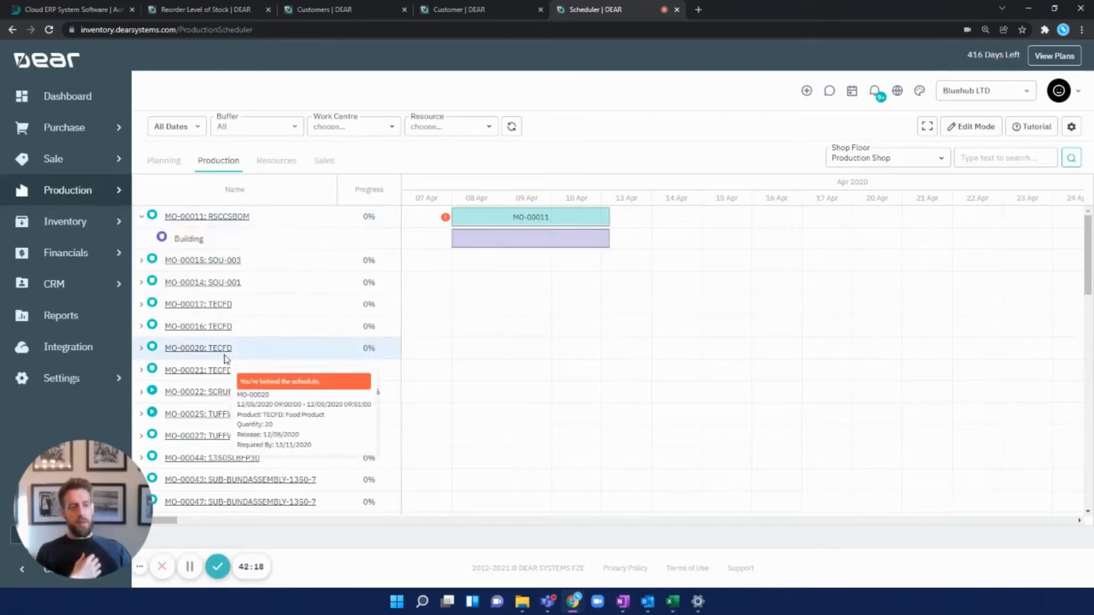
pyautogui.moveTo(178, 240)
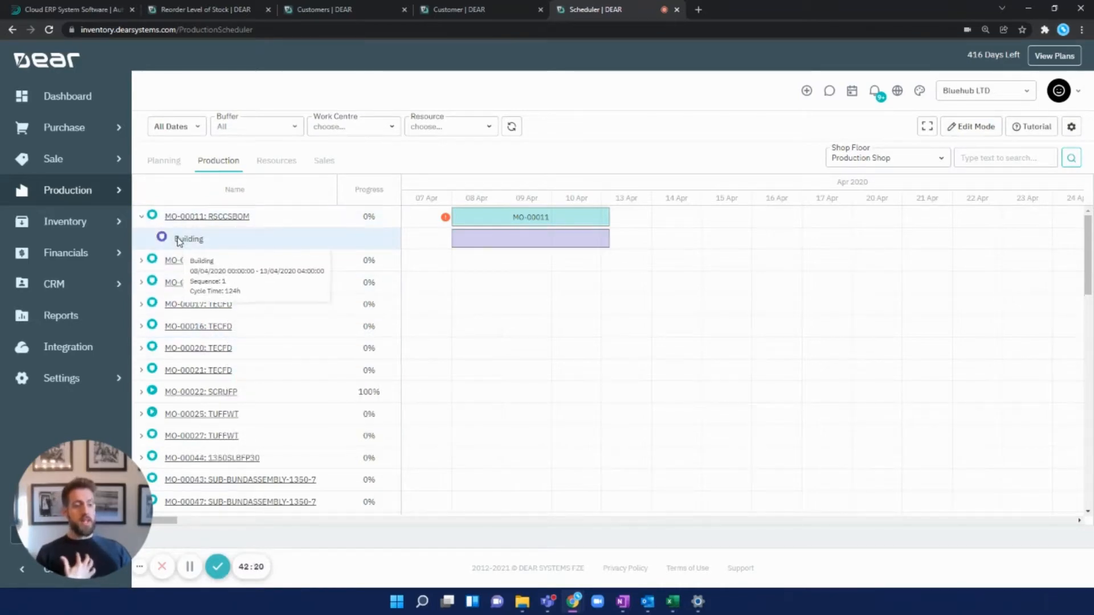
pyautogui.moveTo(444, 220)
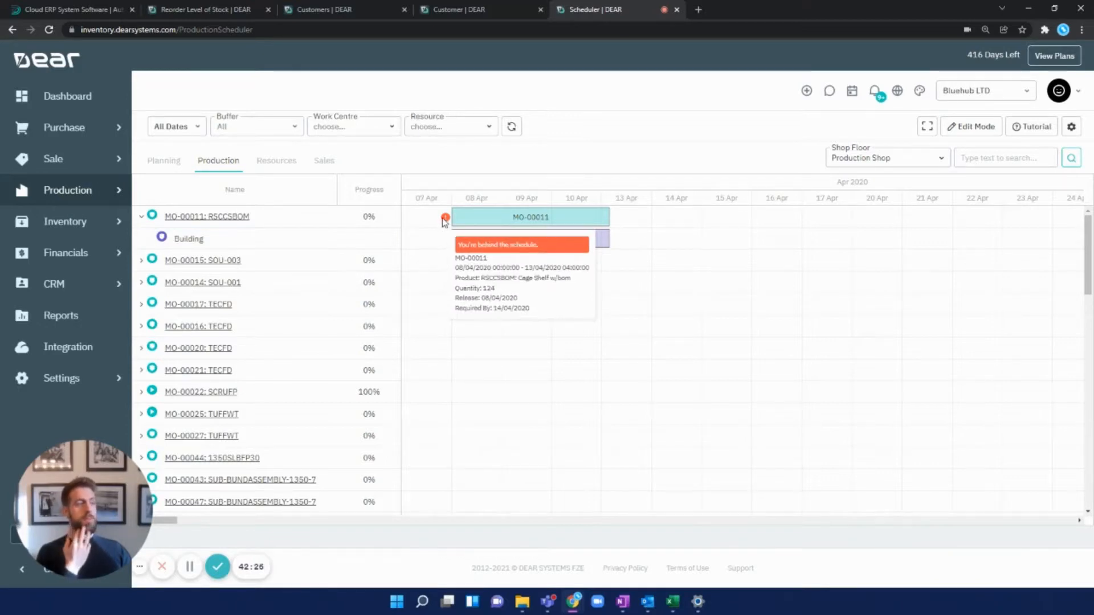
# Try saving the production schedule in edit mode, and expand sale SO-00624 in the scheduler's Sales view
pyautogui.click(990, 134)
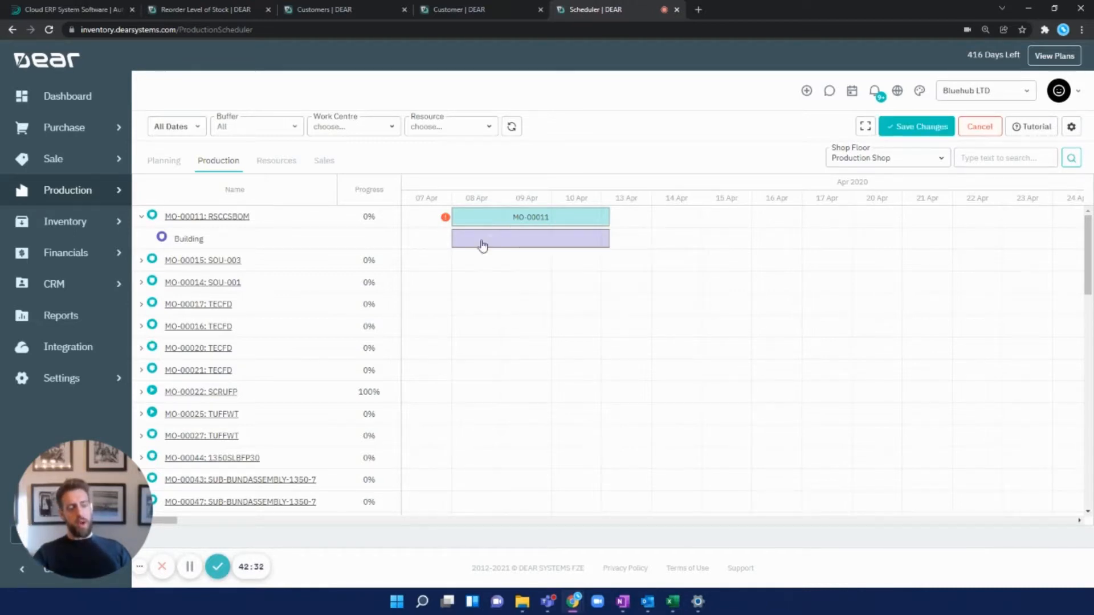
pyautogui.click(913, 126)
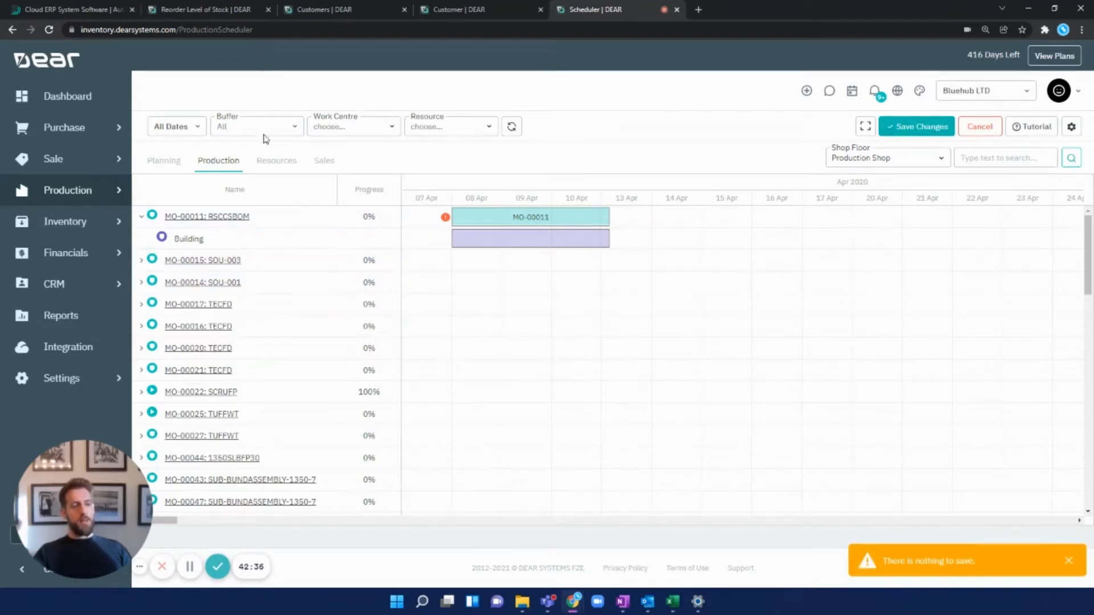
pyautogui.click(319, 162)
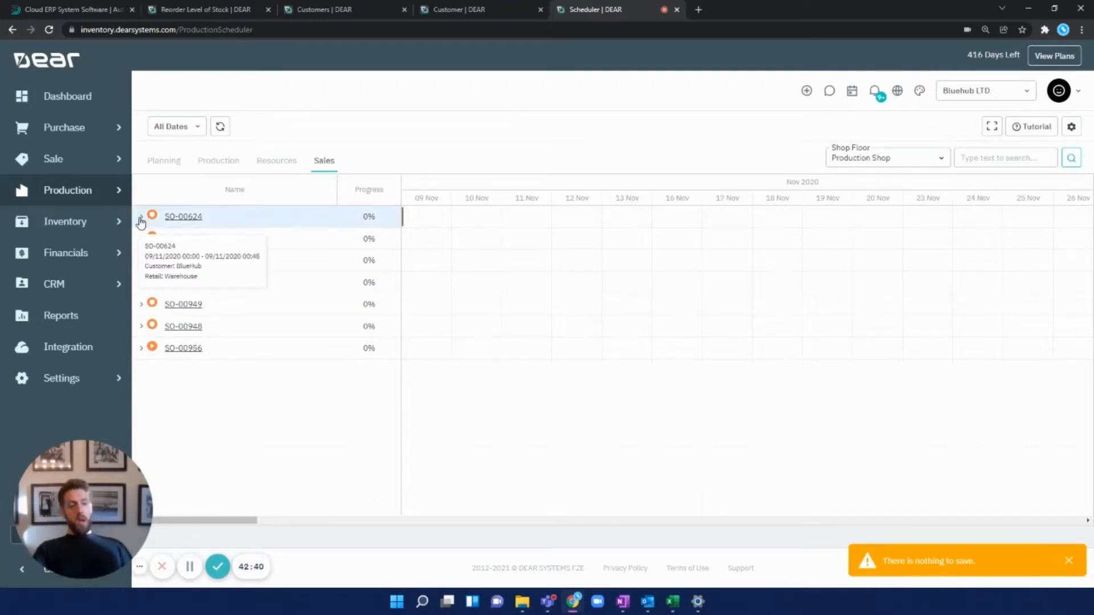
pyautogui.click(143, 220)
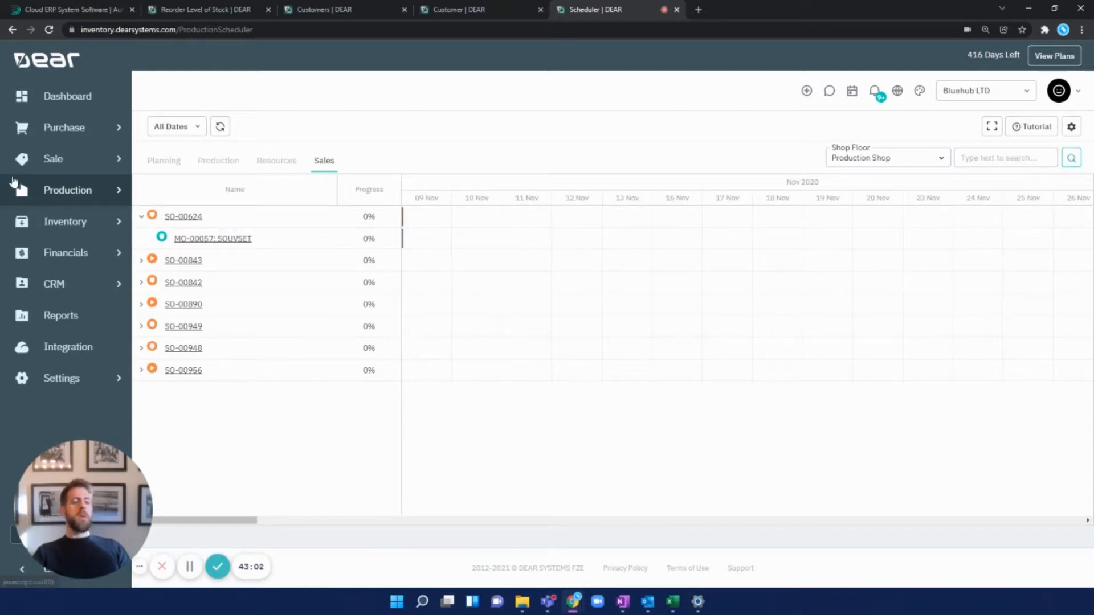
# Open Product Availability, view the allocated details of Pact-007 for the first AB BUILDING entry and return to the list
pyautogui.click(67, 218)
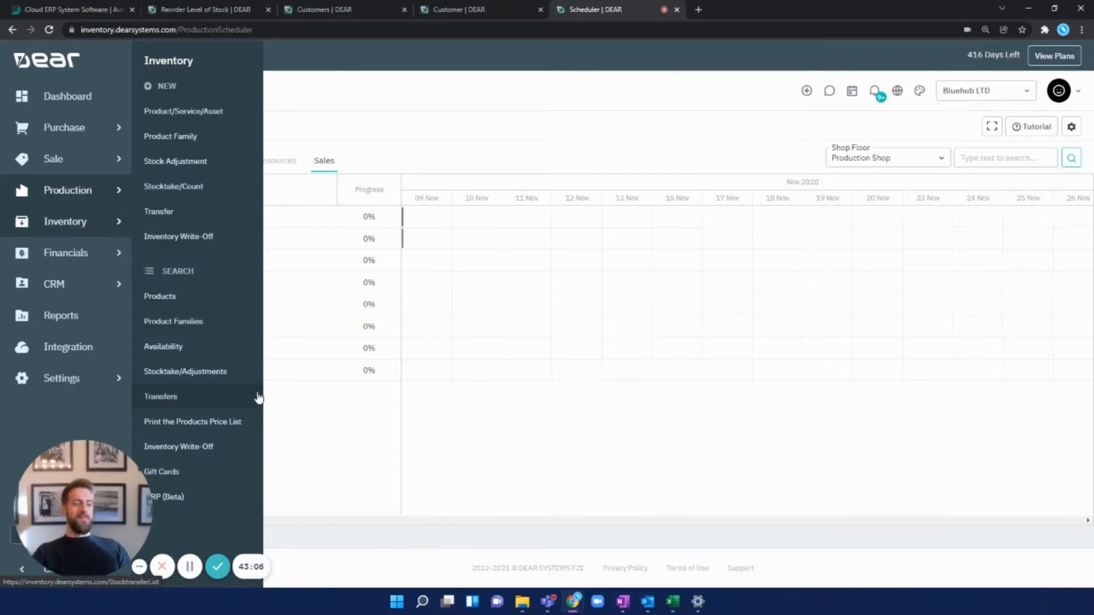
pyautogui.click(224, 348)
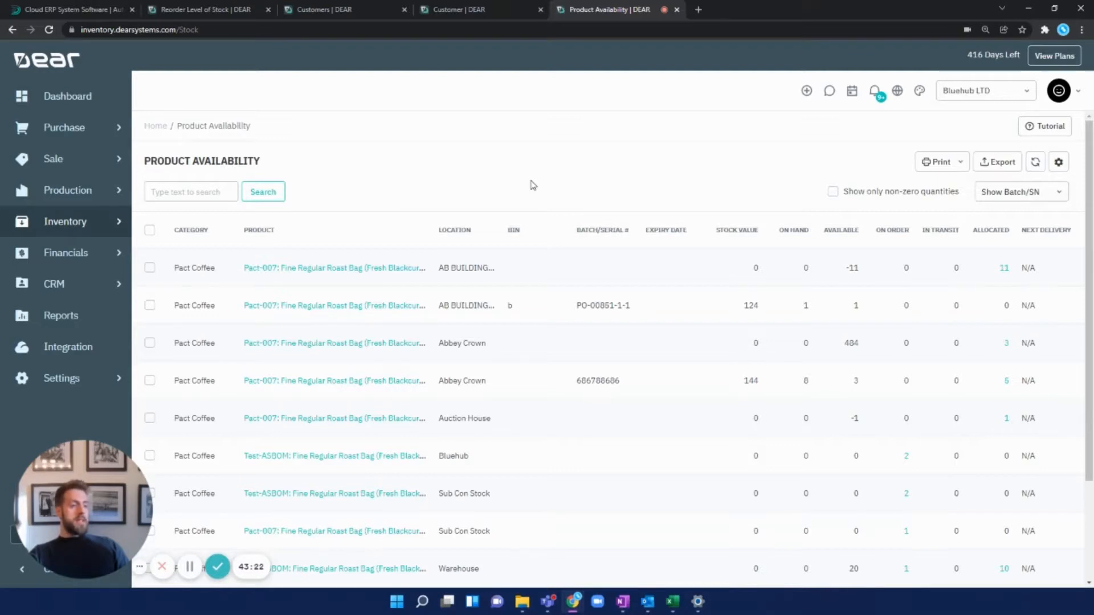
pyautogui.click(1005, 270)
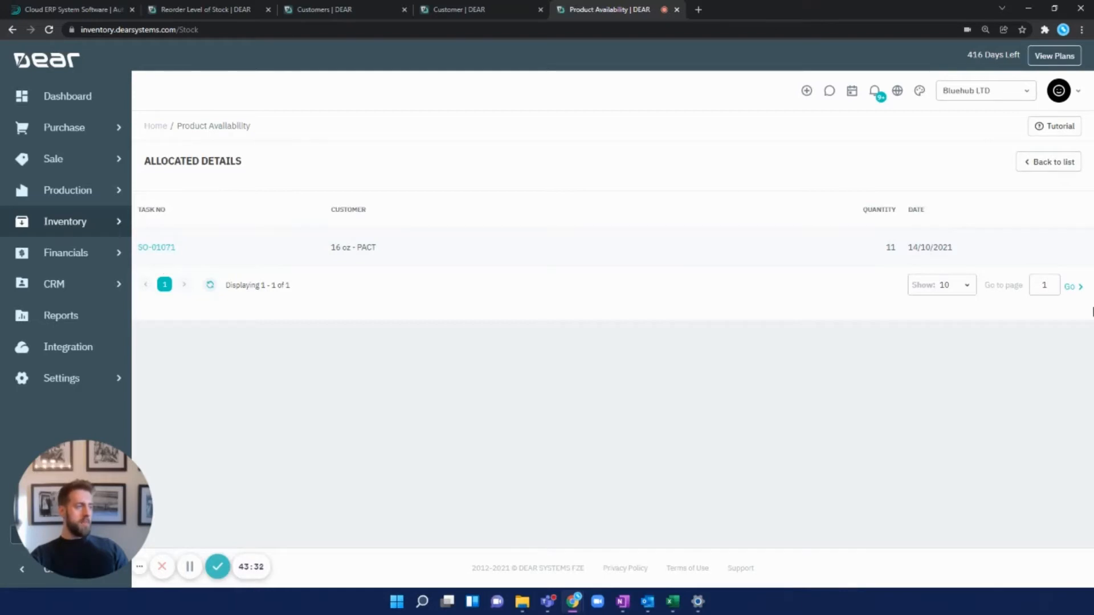
pyautogui.click(1049, 165)
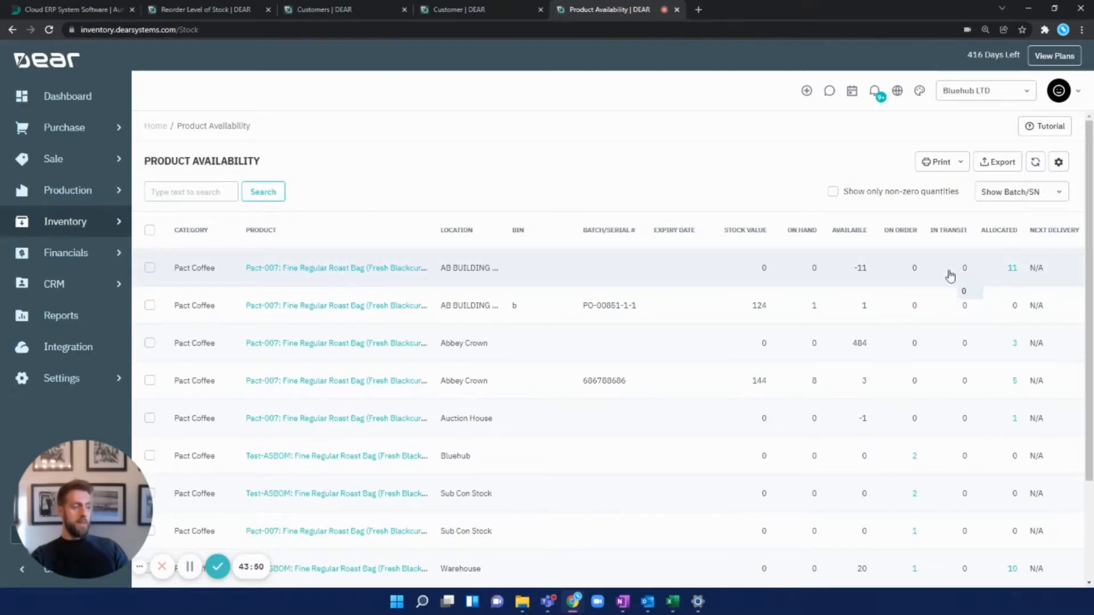
# View the on-order details of product Test-ASBOM at the Warehouse location
pyautogui.scroll(-2, 947, 276)
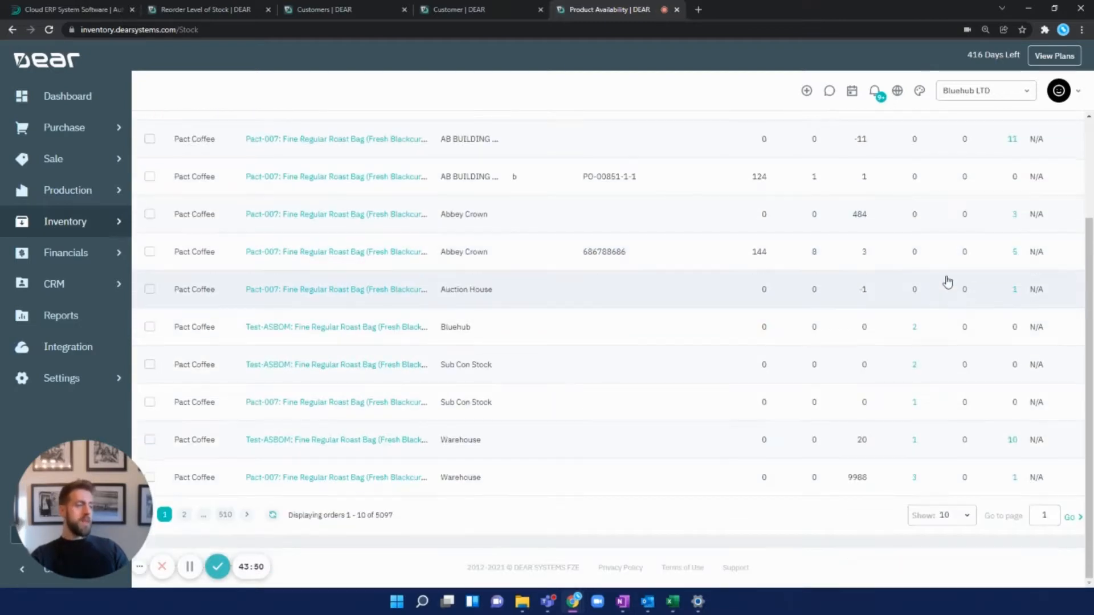
pyautogui.click(915, 442)
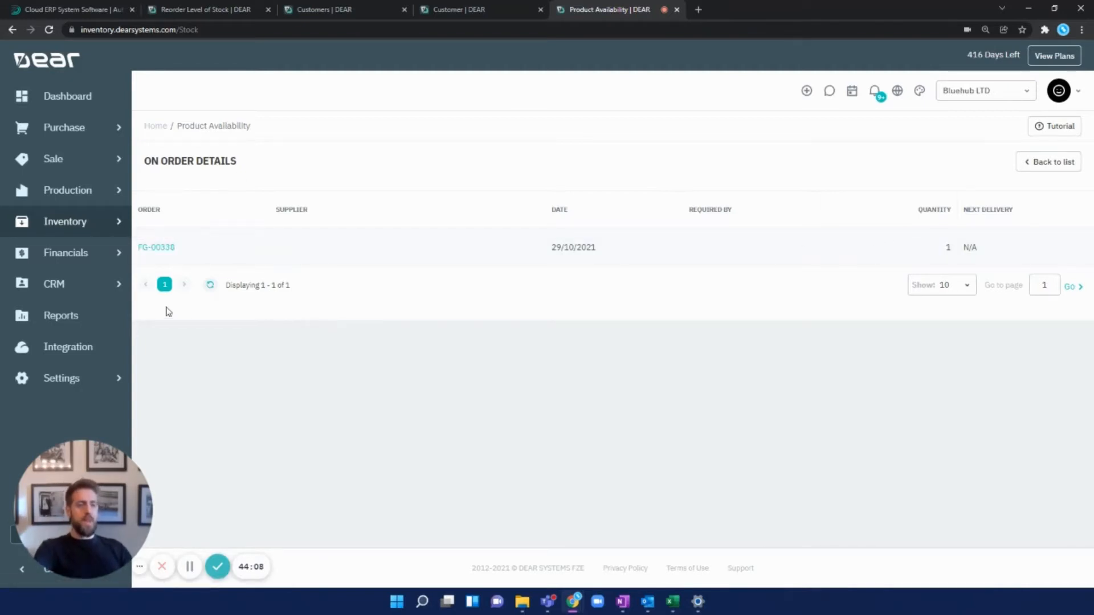
# Open the Sales By Product Details report, load its data for Last Month and review the results by month
pyautogui.click(115, 316)
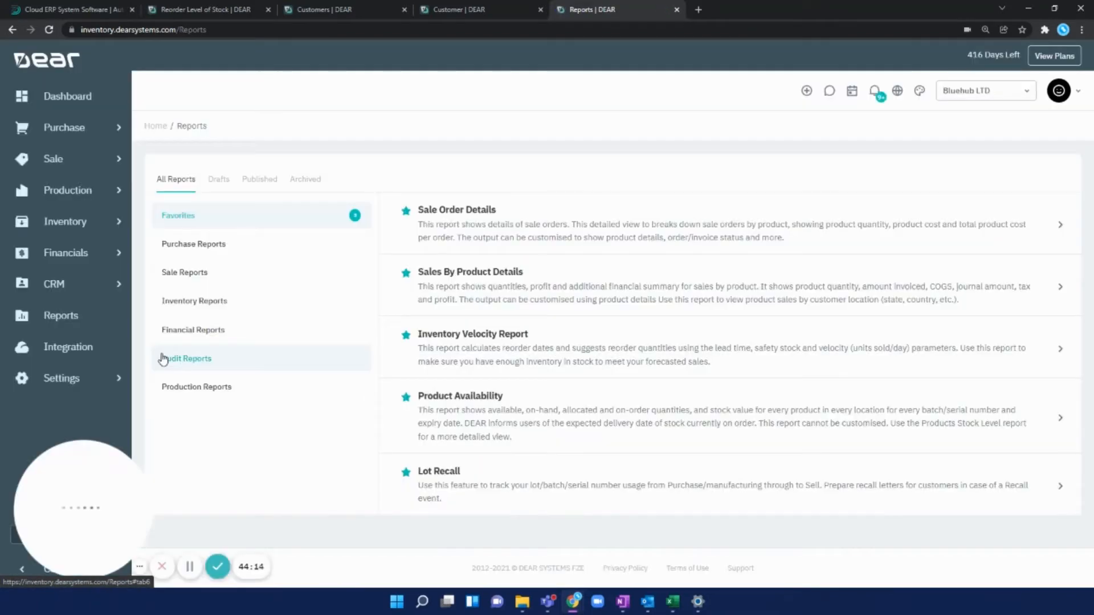
pyautogui.click(491, 275)
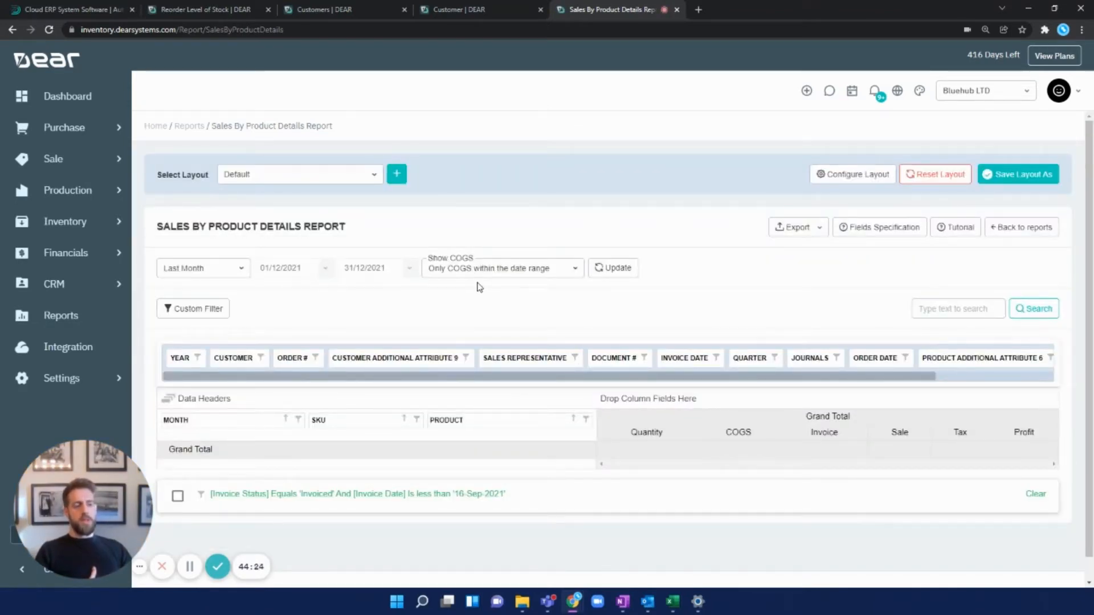
pyautogui.click(626, 272)
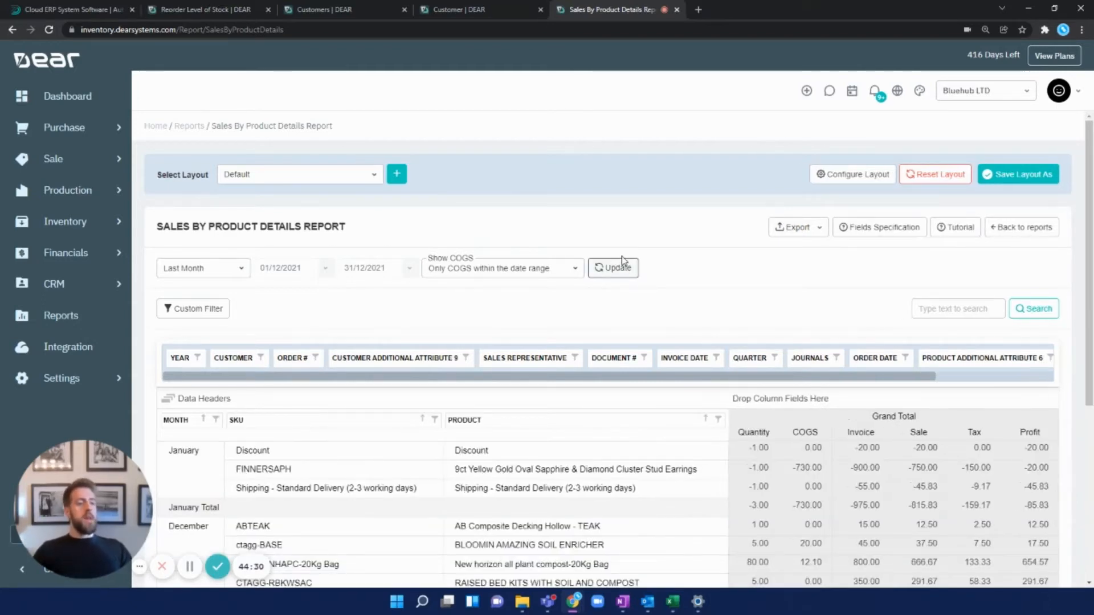
pyautogui.scroll(-1, 621, 259)
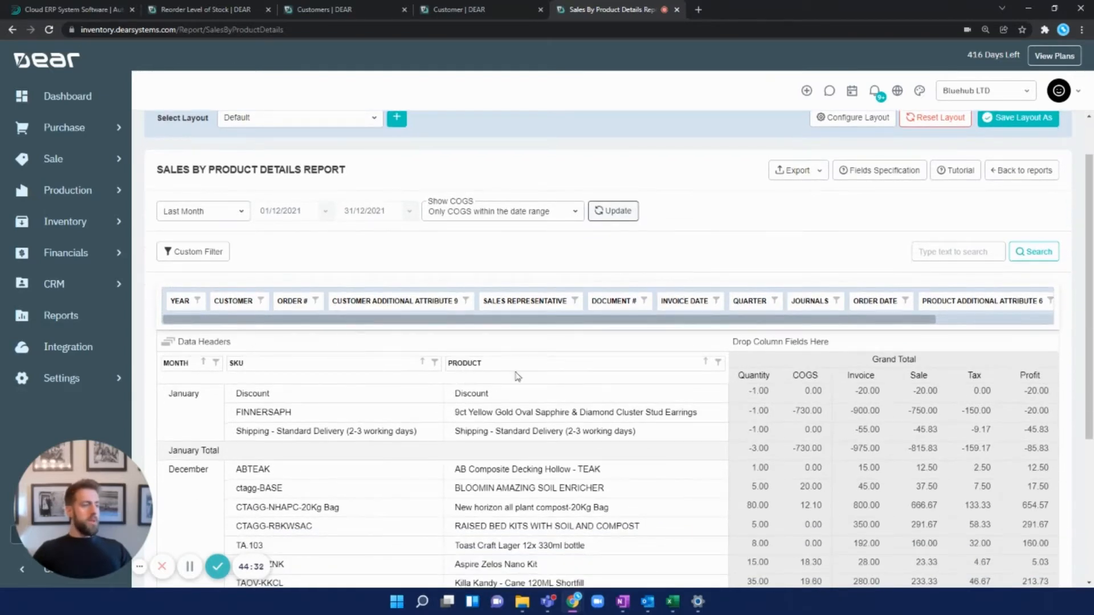
pyautogui.scroll(-3, 382, 294)
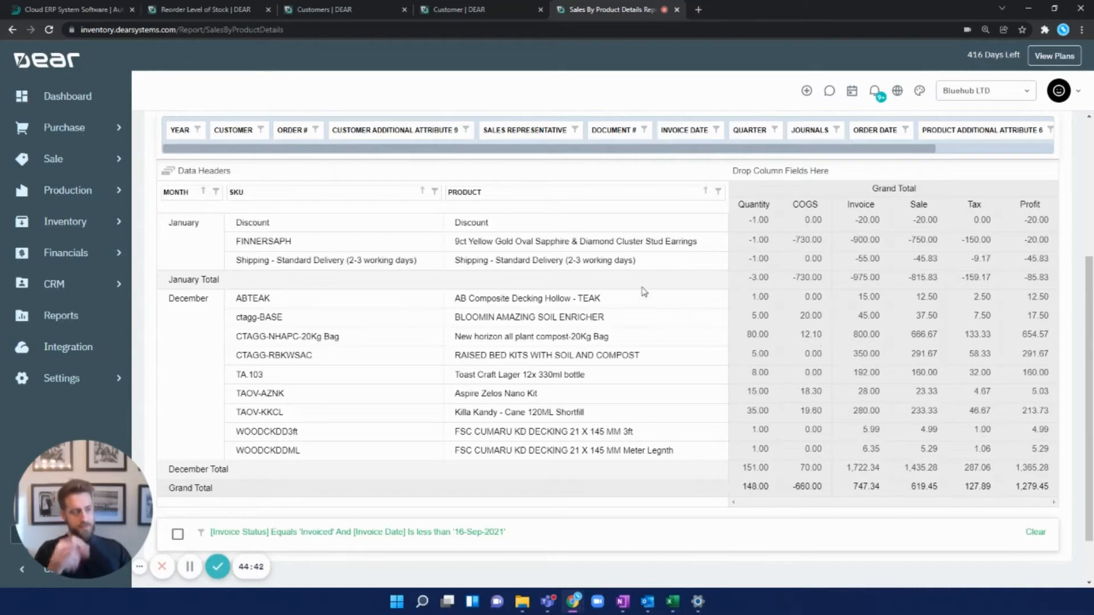
pyautogui.scroll(4, 636, 293)
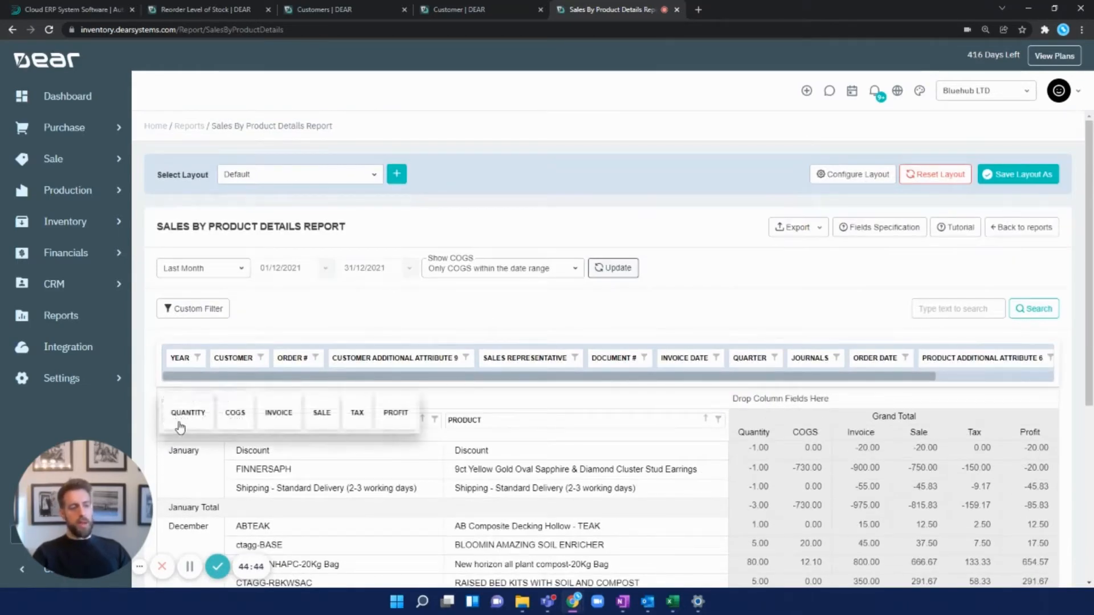
# Replace the Month row field with Customer in the pivot report and review the sales grouped by customer
pyautogui.moveTo(176, 422); pyautogui.dragTo(200, 367)
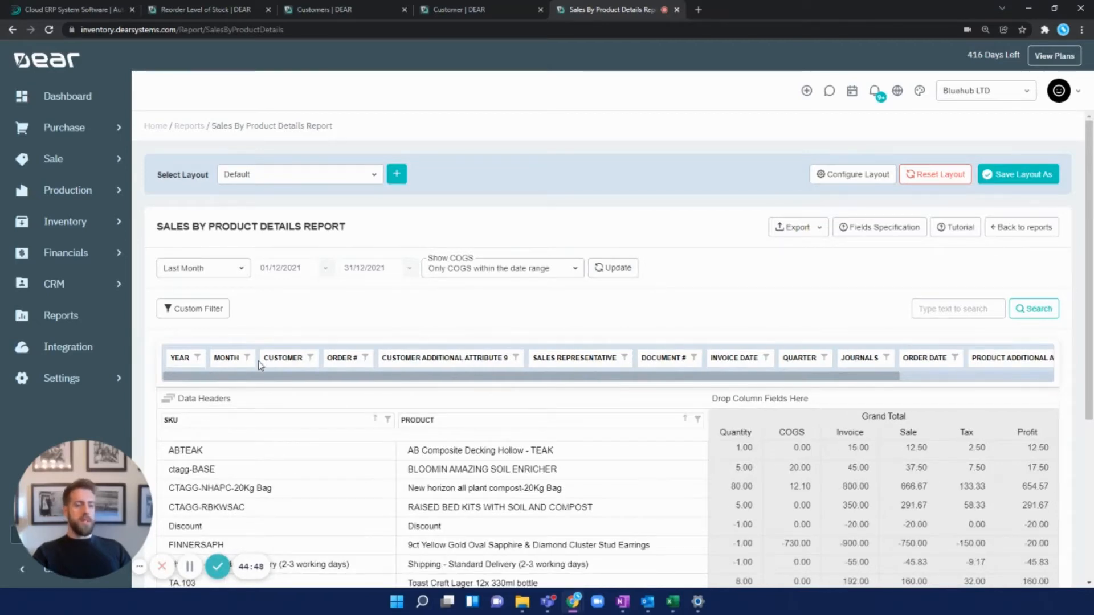
pyautogui.moveTo(273, 361); pyautogui.dragTo(163, 426)
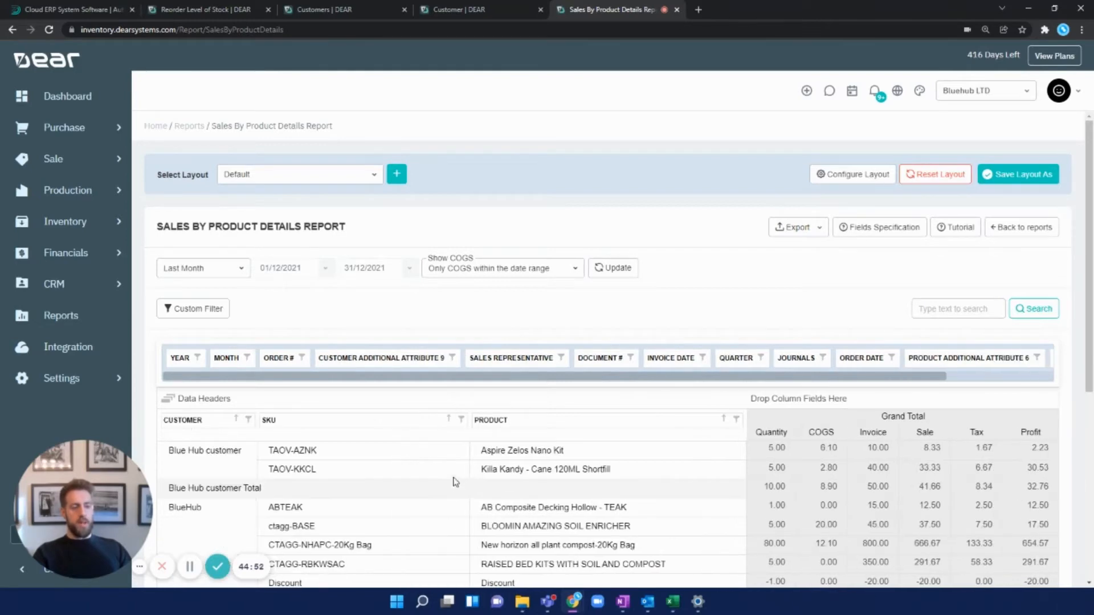
pyautogui.scroll(-2, 428, 441)
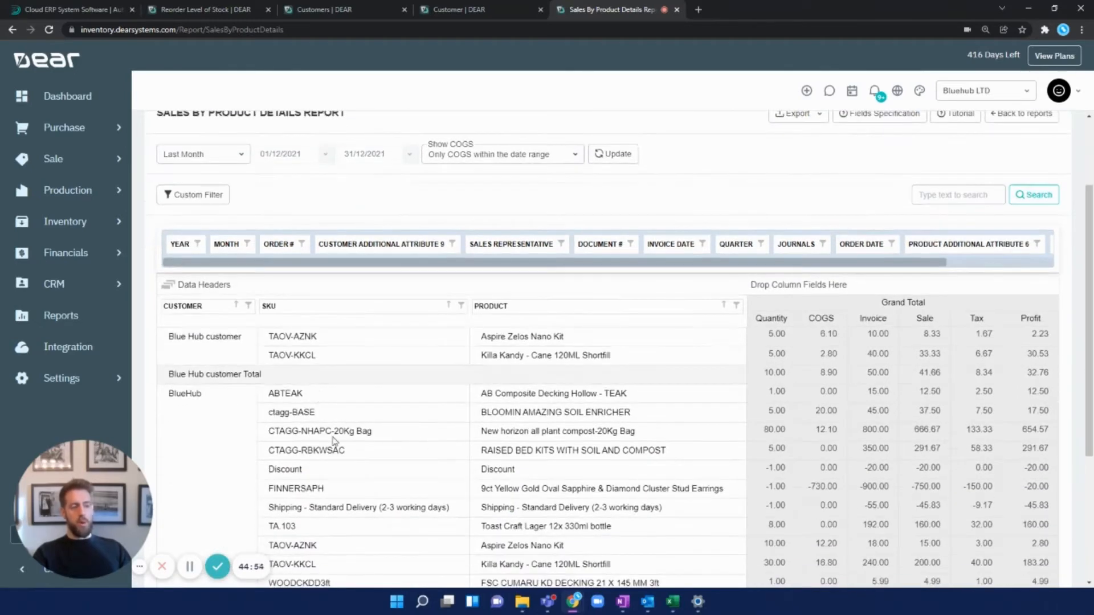
pyautogui.scroll(-5, 336, 438)
pyautogui.scroll(1, 335, 438)
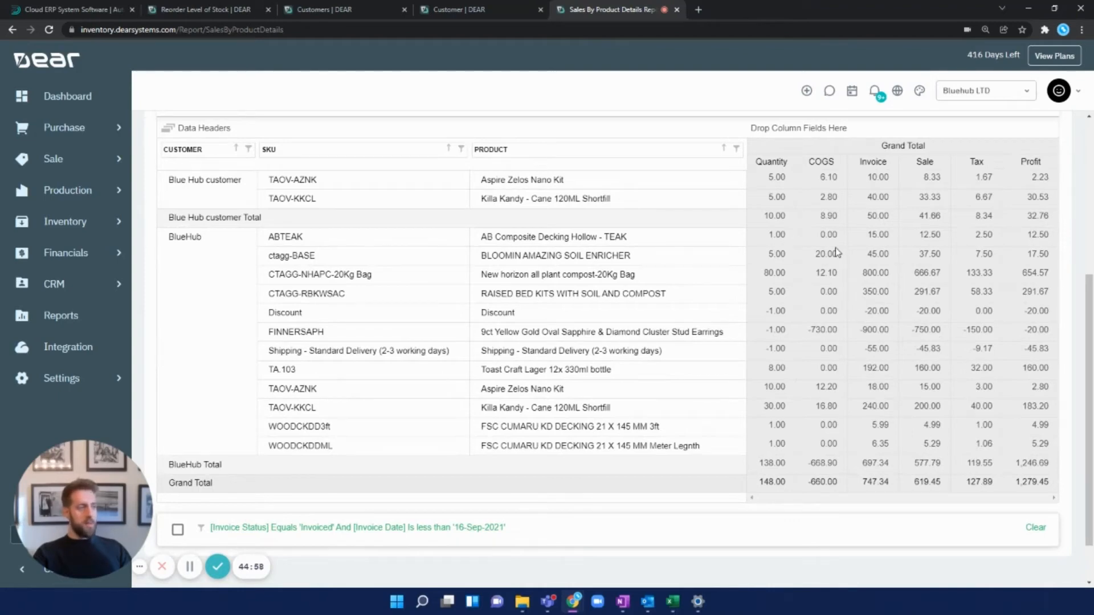
# Clear the invoice status and date filter below the report, and view the Customer field's filter values
pyautogui.click(1035, 528)
pyautogui.scroll(4, 385, 347)
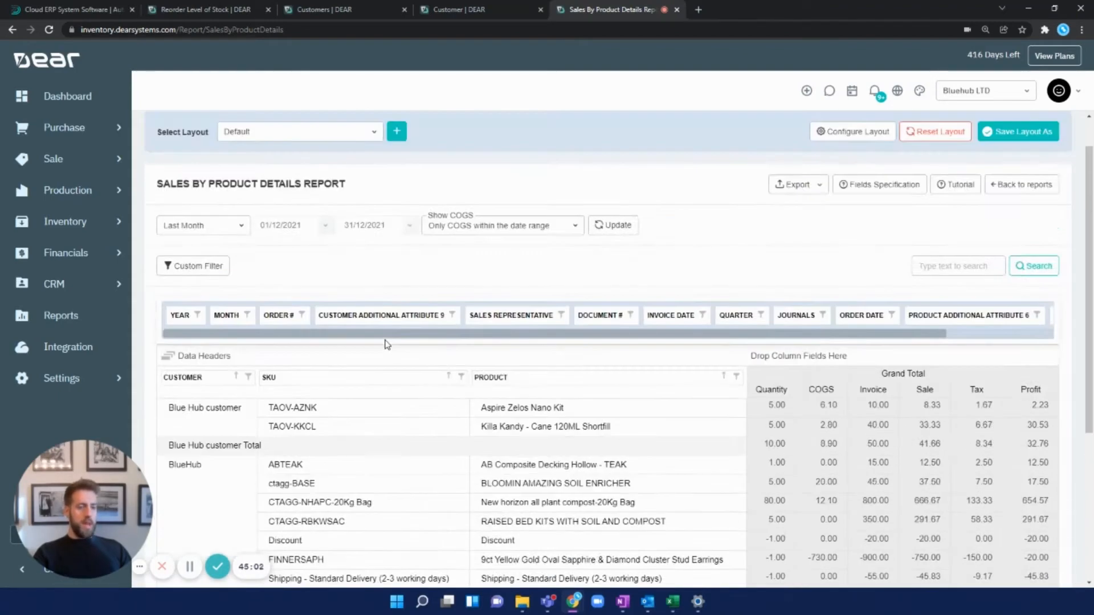
pyautogui.click(249, 378)
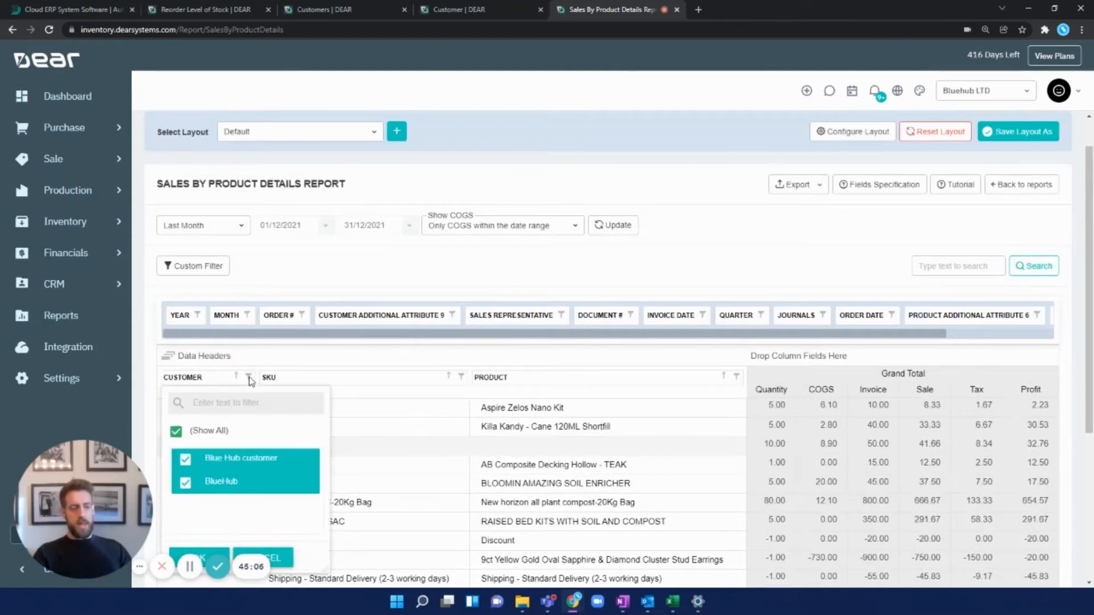
# Export the report as Excel (with totals), and switch the report to the "sales by agent" layout
pyautogui.click(796, 184)
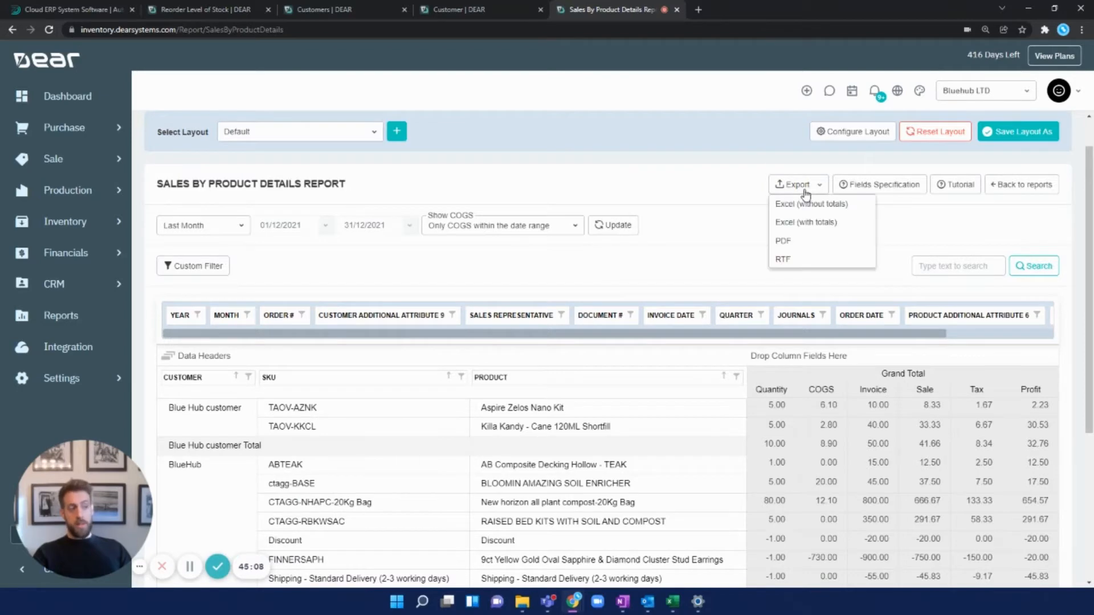
pyautogui.click(826, 223)
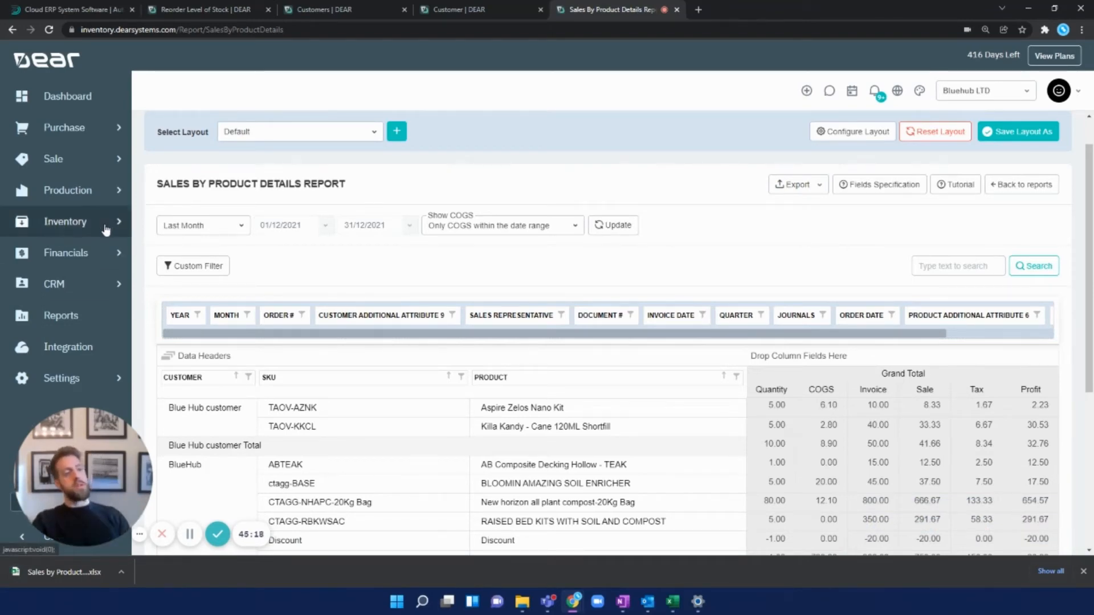
pyautogui.click(373, 136)
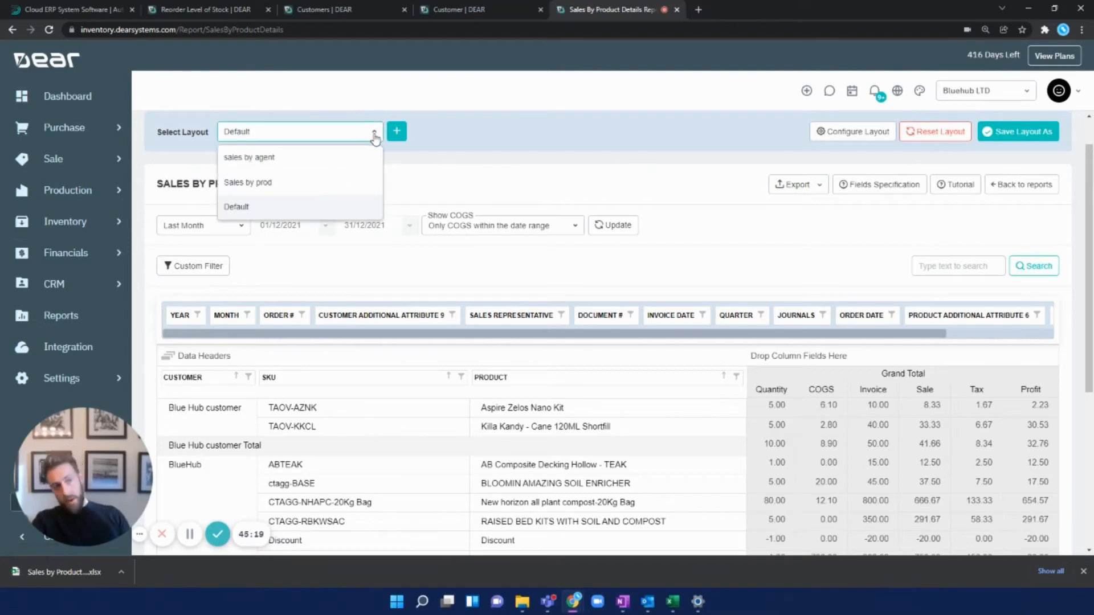
pyautogui.click(339, 165)
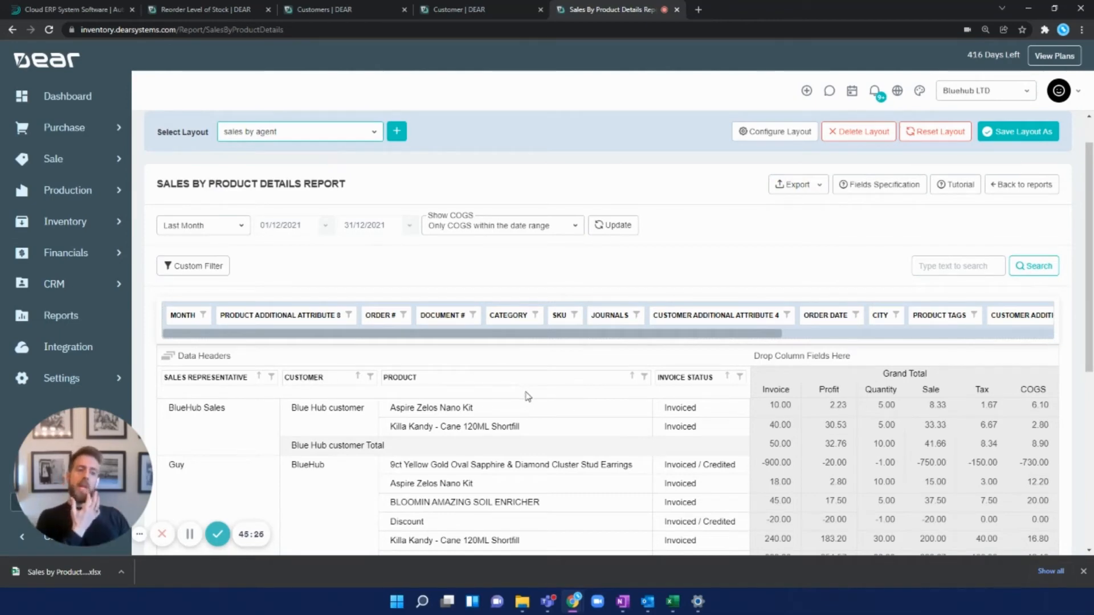
# Remove the existing customer and profit conditions from the report's custom filter
pyautogui.click(199, 266)
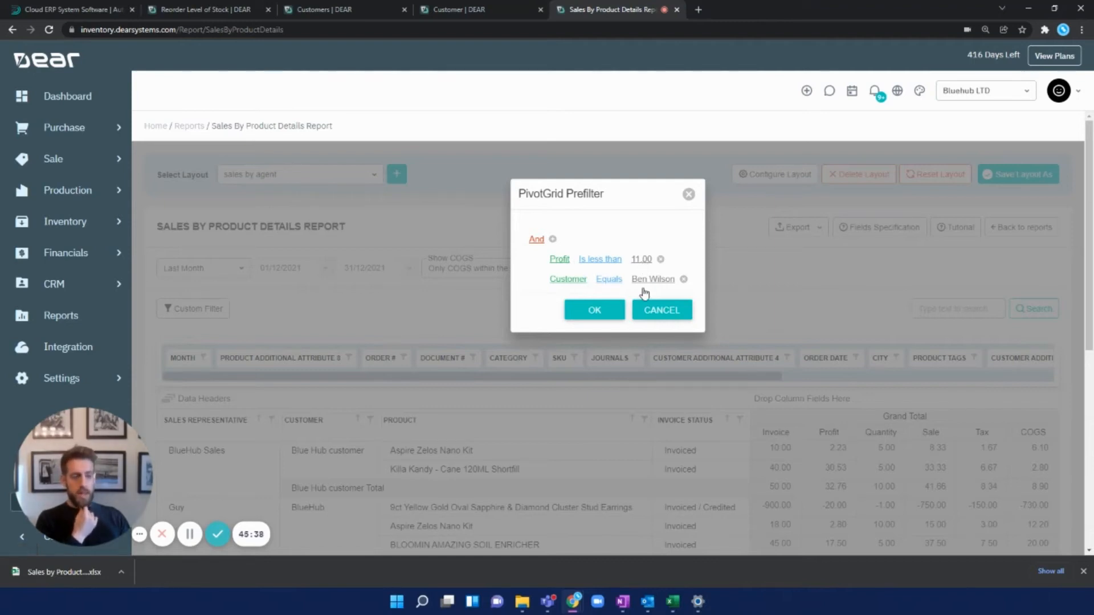
pyautogui.click(683, 279)
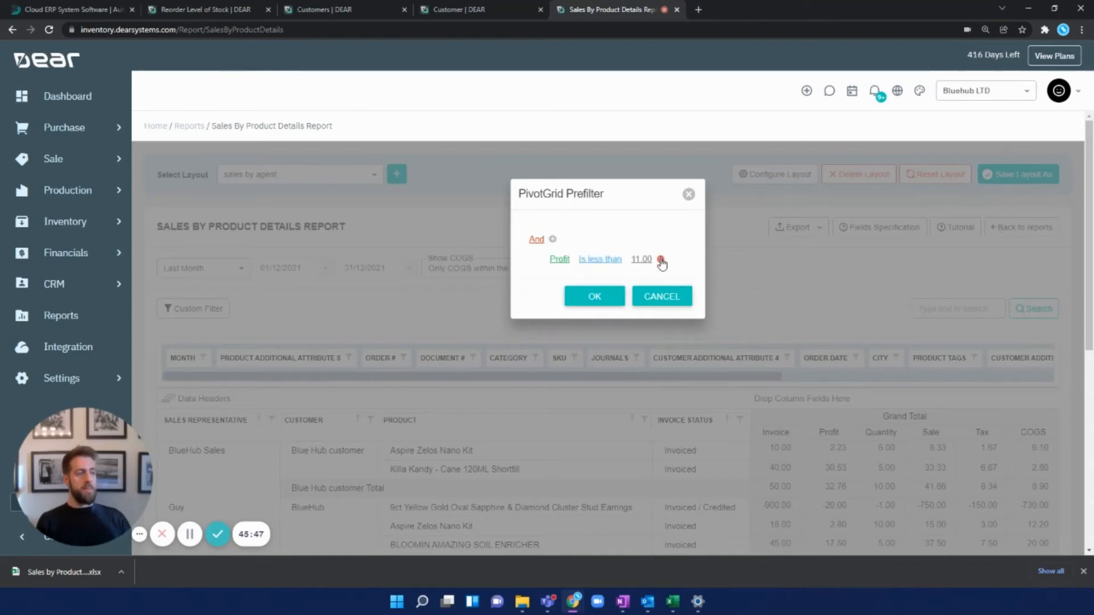
pyautogui.click(558, 260)
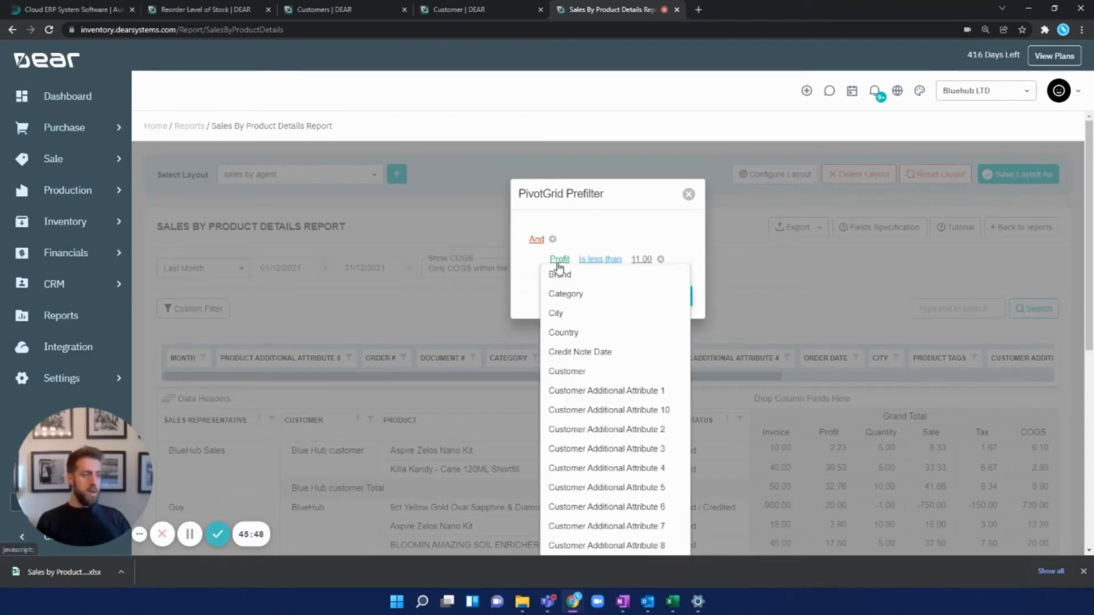
pyautogui.click(611, 276)
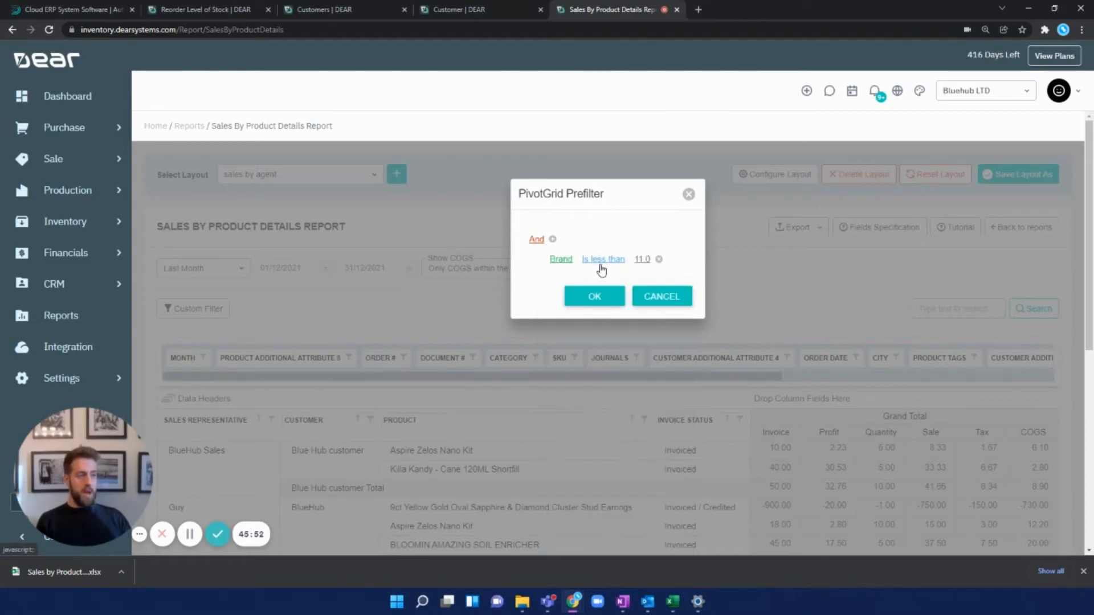
pyautogui.click(601, 262)
pyautogui.click(626, 276)
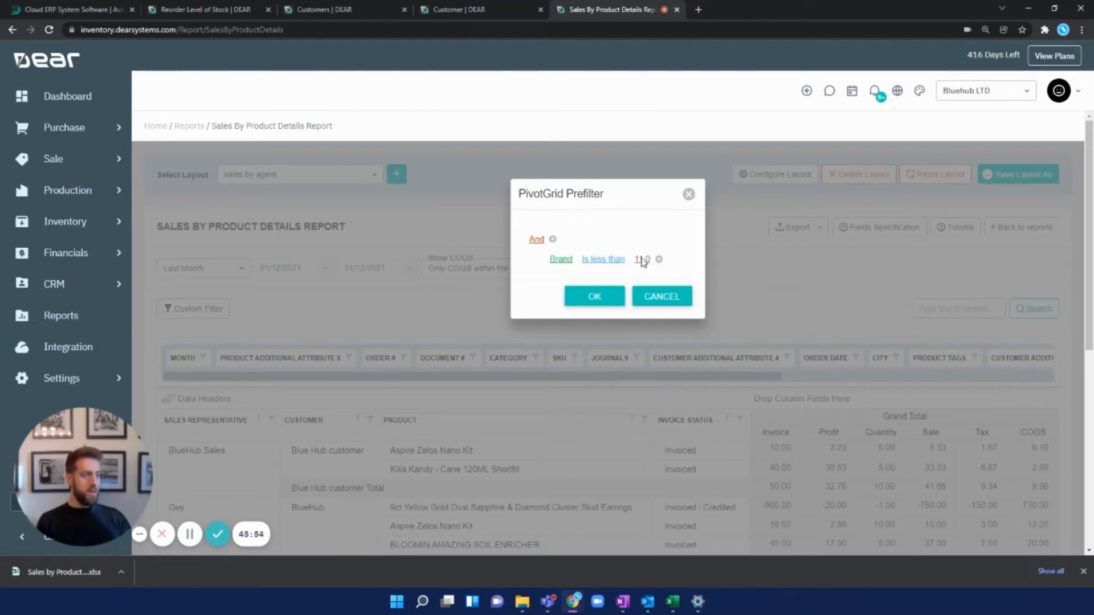
pyautogui.click(640, 261)
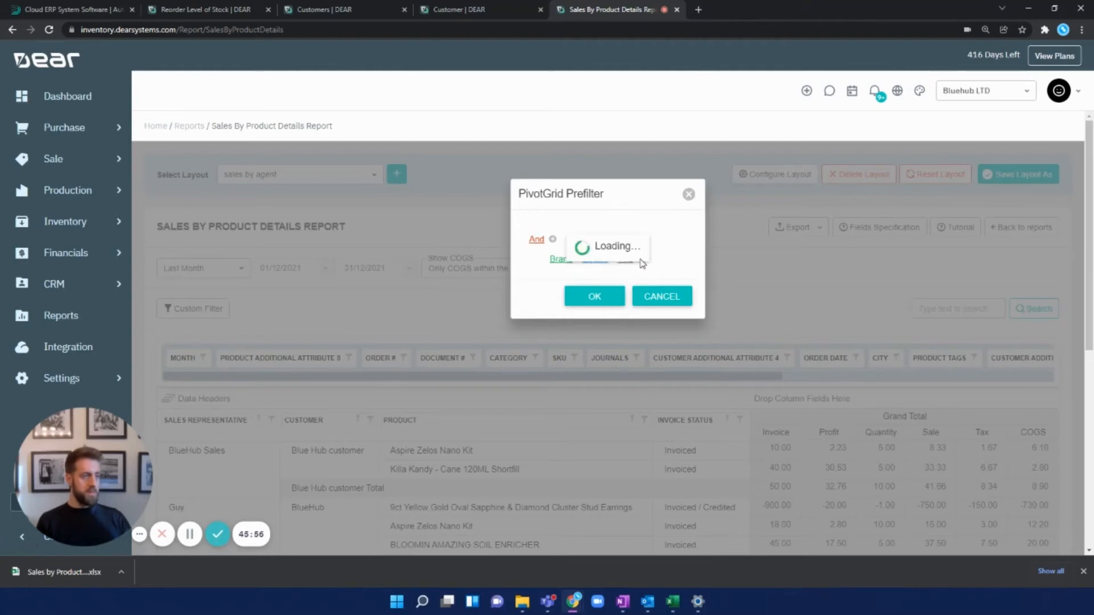
# Add a custom filter condition where Brand equals Aspire
pyautogui.click(553, 240)
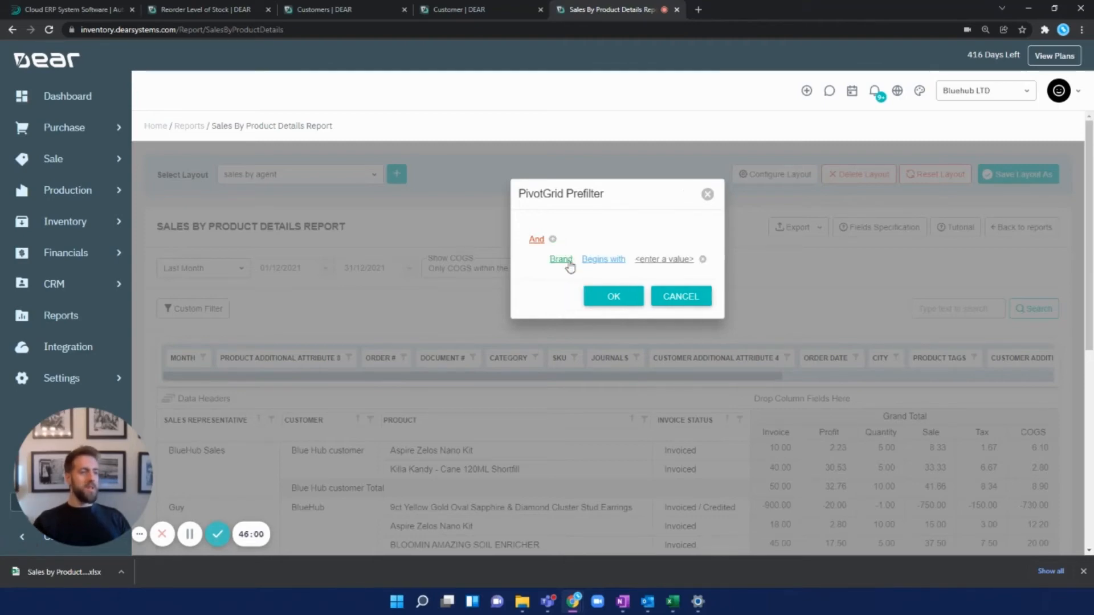
pyautogui.click(600, 260)
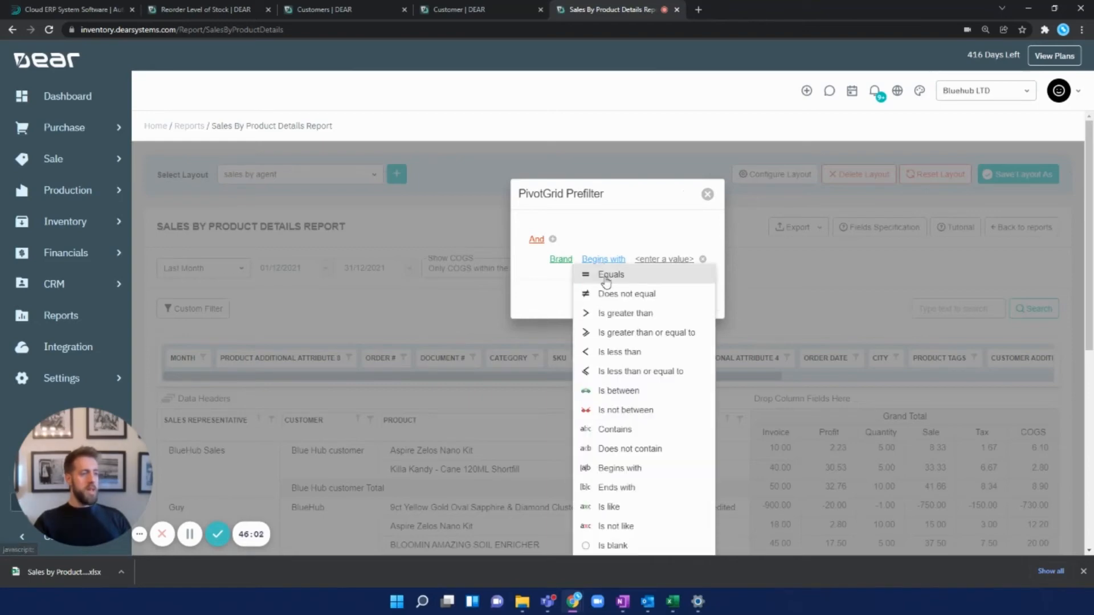
pyautogui.click(608, 274)
pyautogui.click(663, 261)
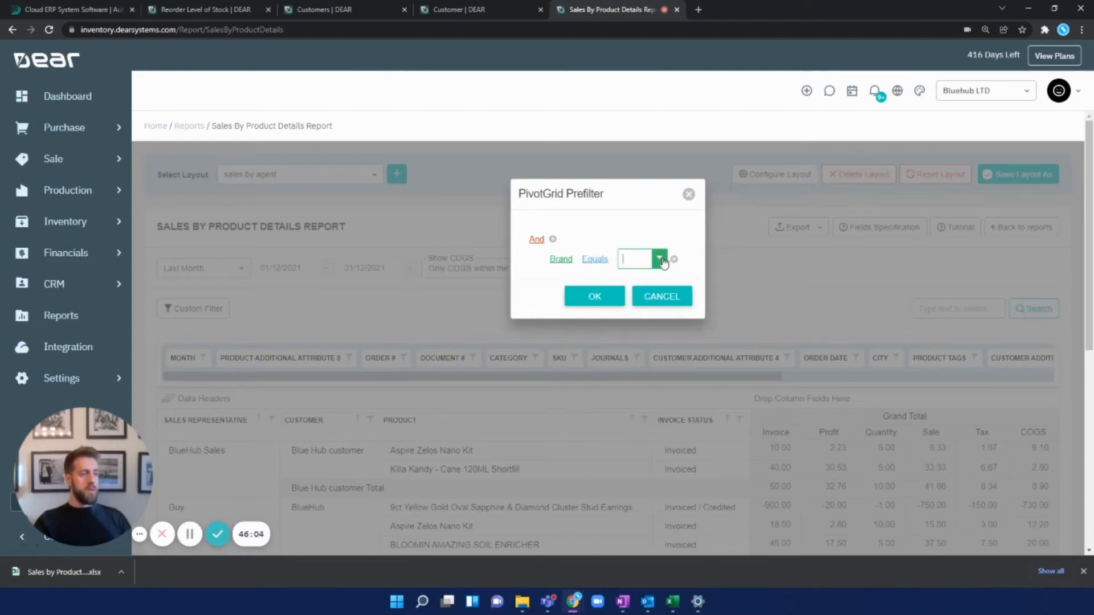
pyautogui.click(660, 260)
pyautogui.click(663, 280)
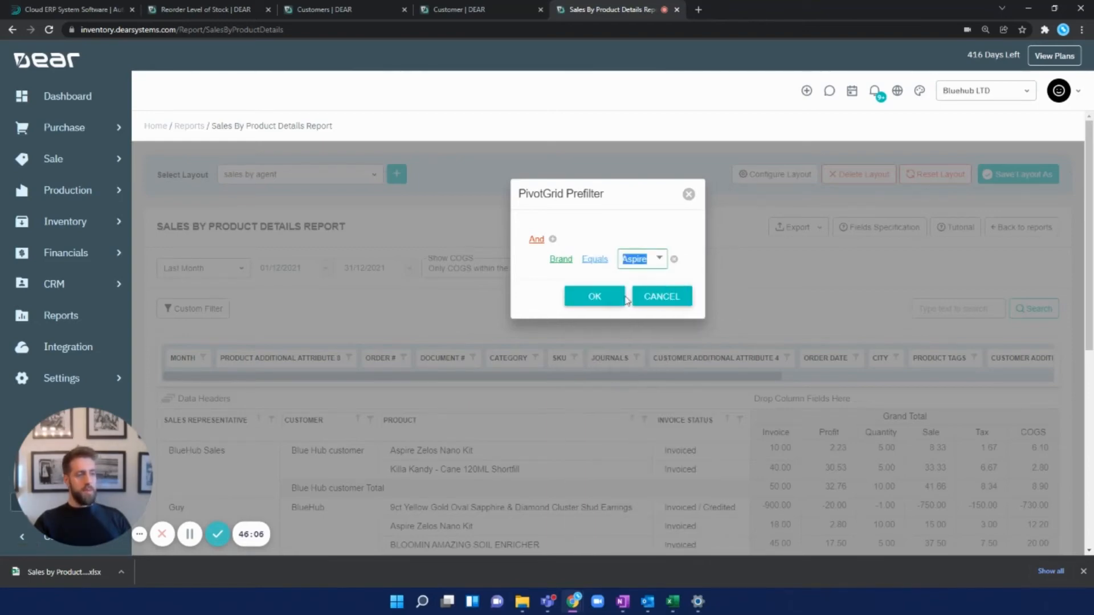
# Add a second condition where Month equals December, apply the custom filter and review the filtered report
pyautogui.click(552, 239)
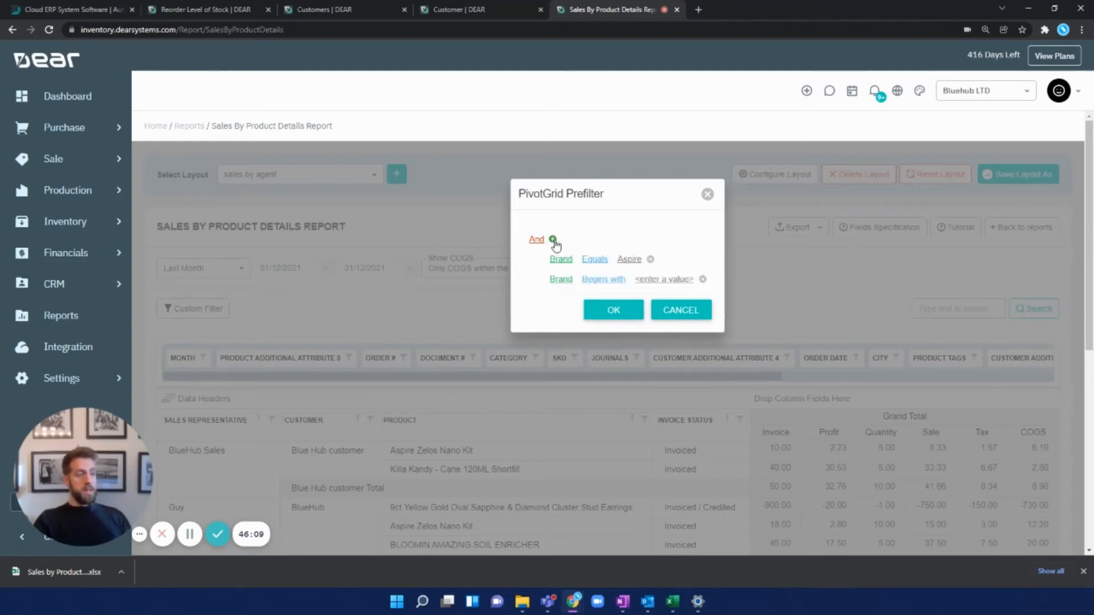
pyautogui.click(560, 279)
pyautogui.scroll(-5, 599, 310)
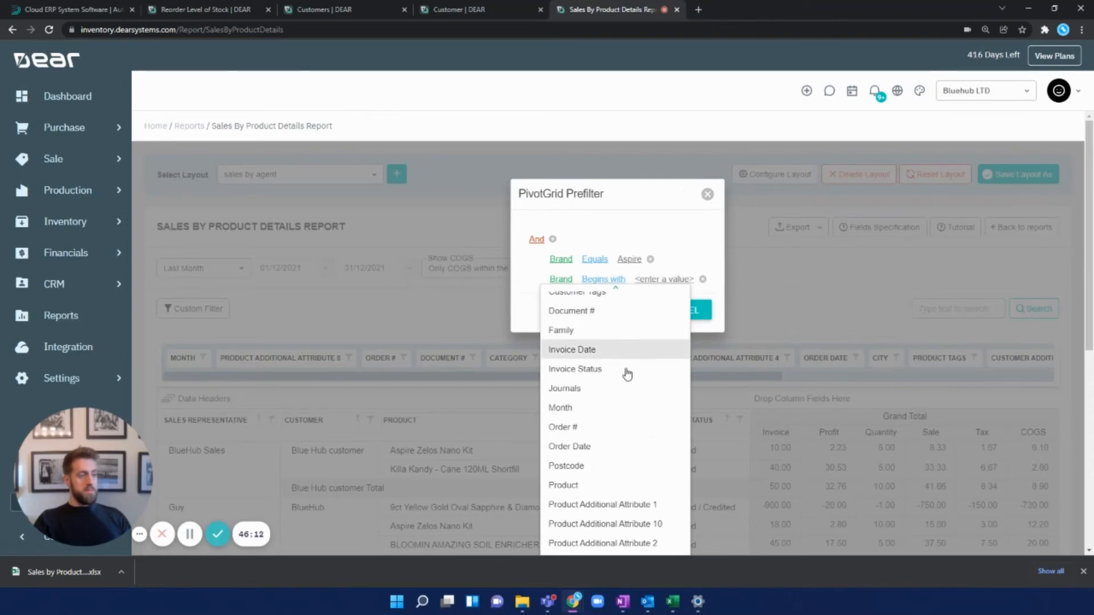
pyautogui.click(622, 407)
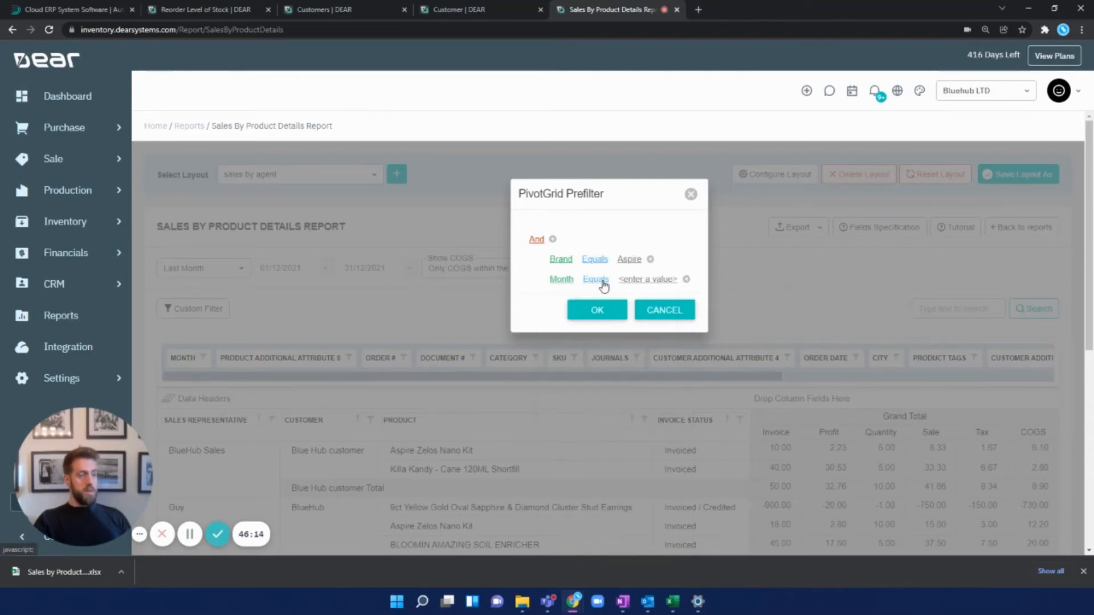
pyautogui.click(646, 278)
pyautogui.write('De')
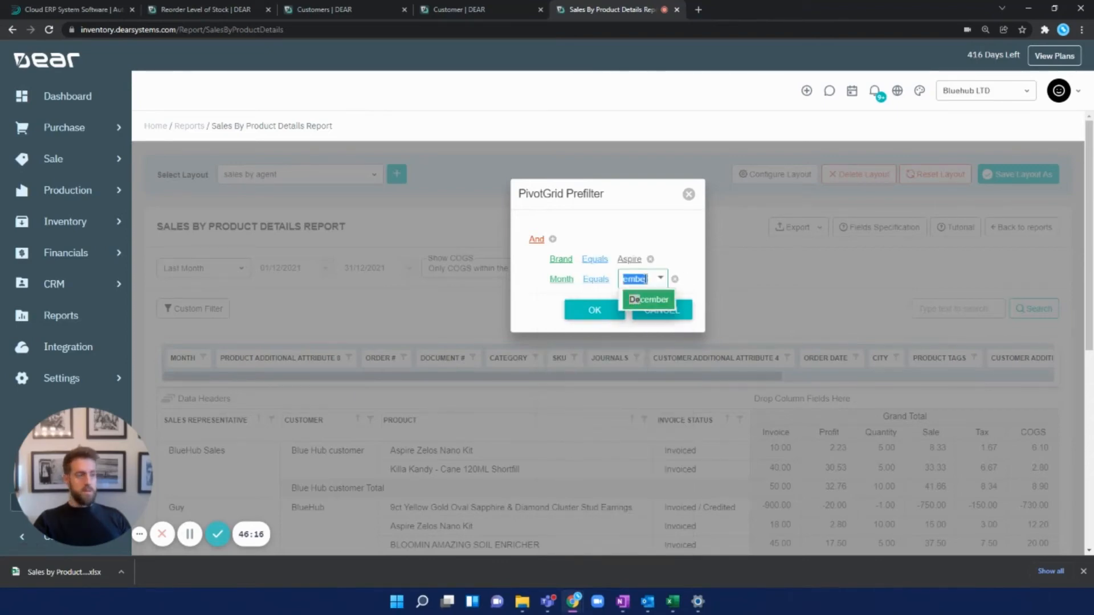
pyautogui.click(641, 301)
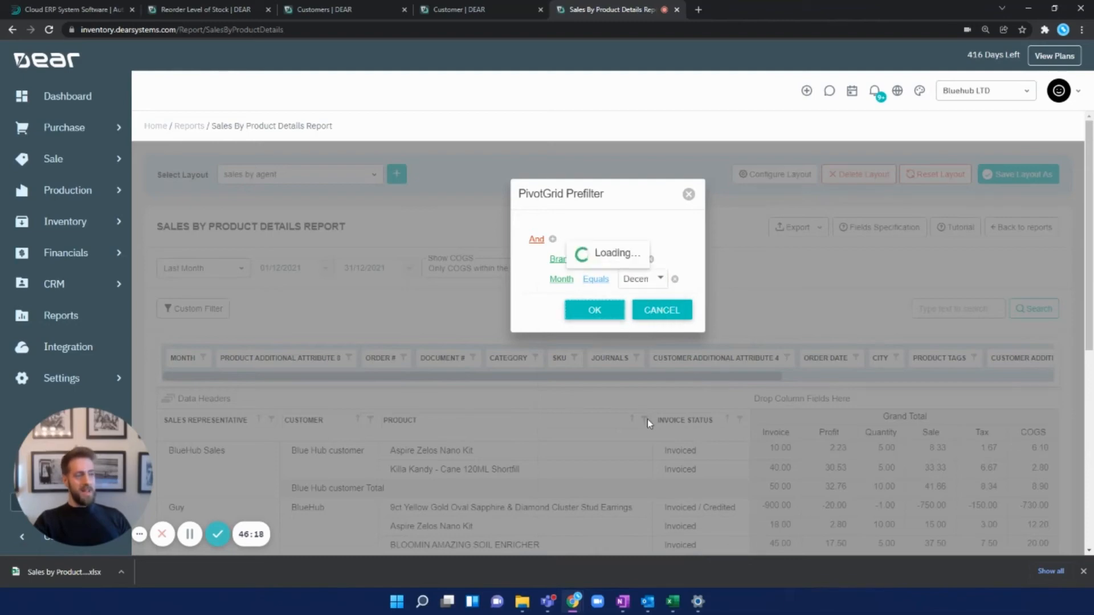
pyautogui.scroll(-2, 518, 322)
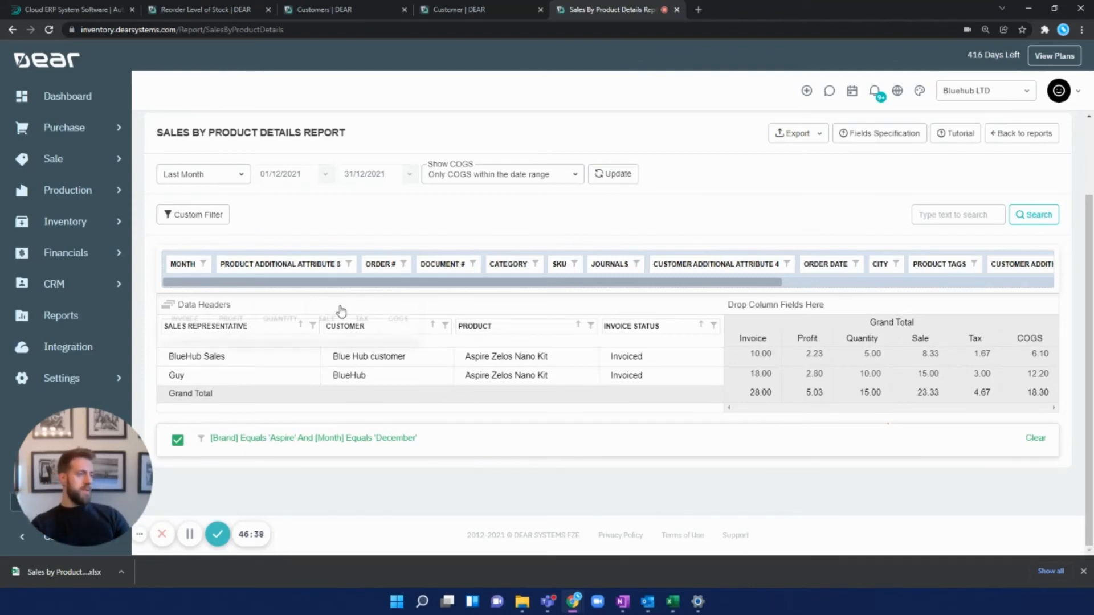
pyautogui.scroll(2, 341, 302)
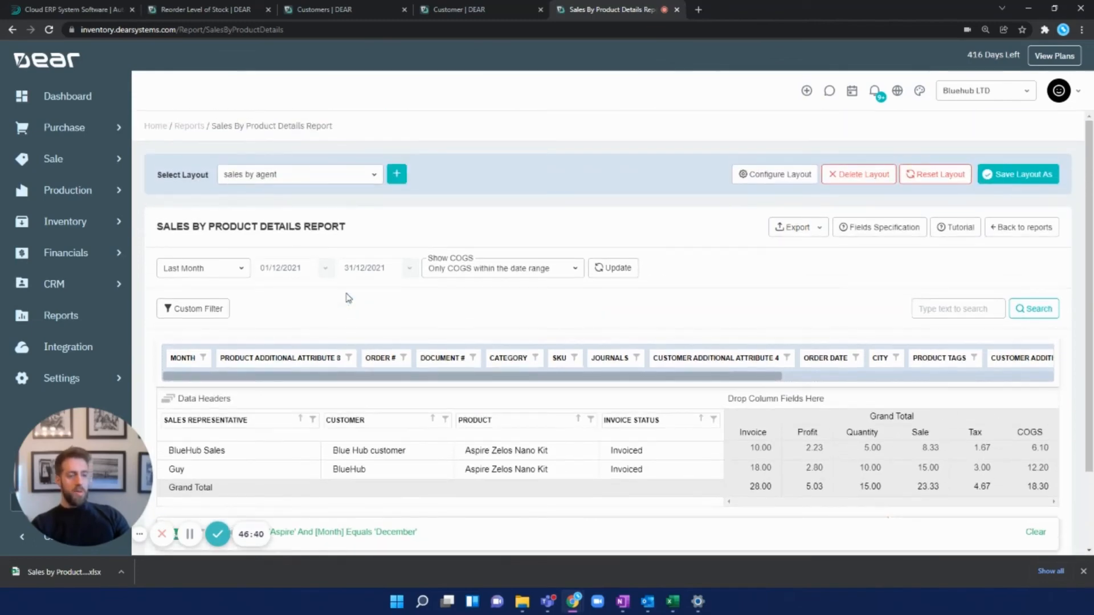